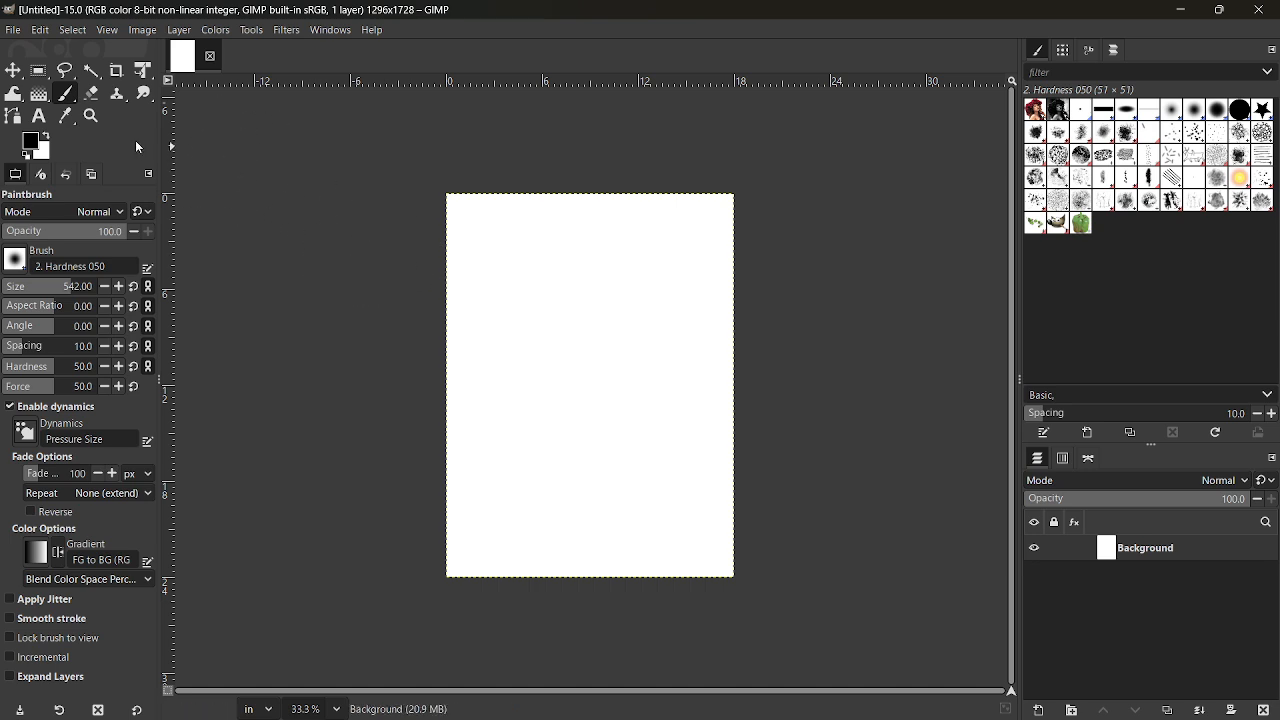
Step: Fill the Background layer with black and add the "лист за фон" image from the project folder as a new layer
{"action": "left_click_drag", "start_coordinate": [35, 147], "coordinate": [489, 352]}
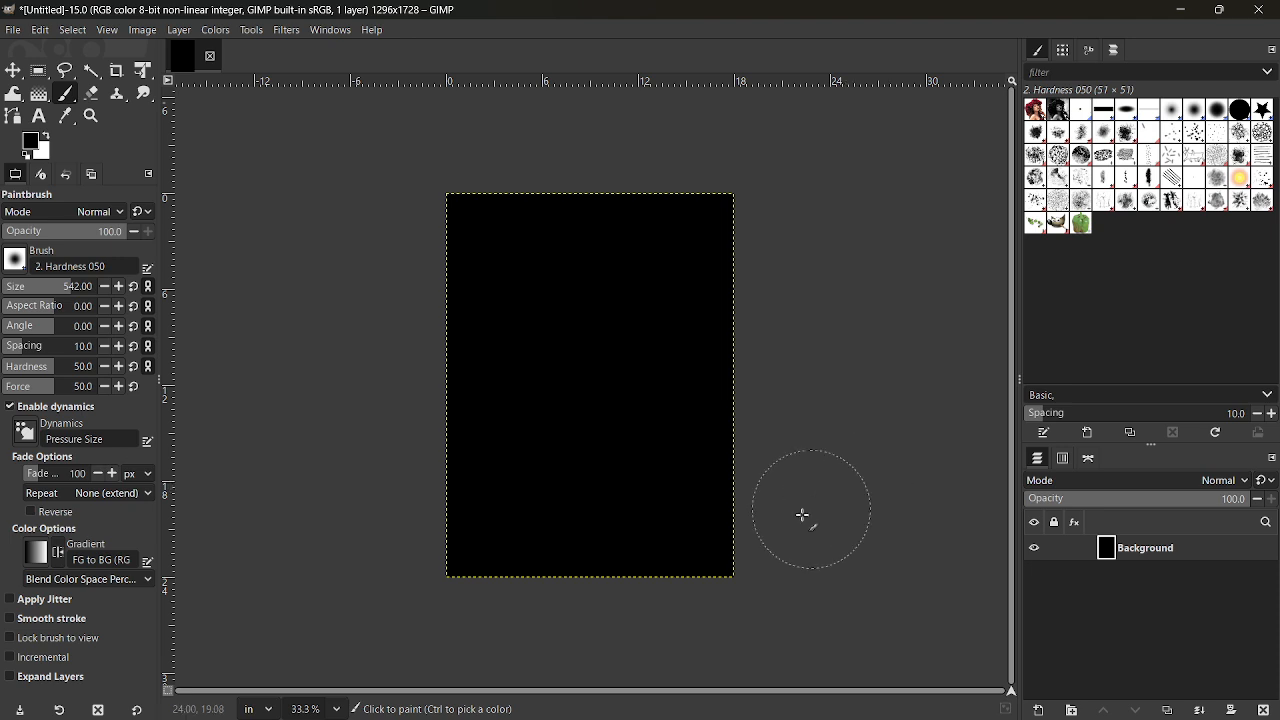
{"action": "key", "text": "alt+Tab"}
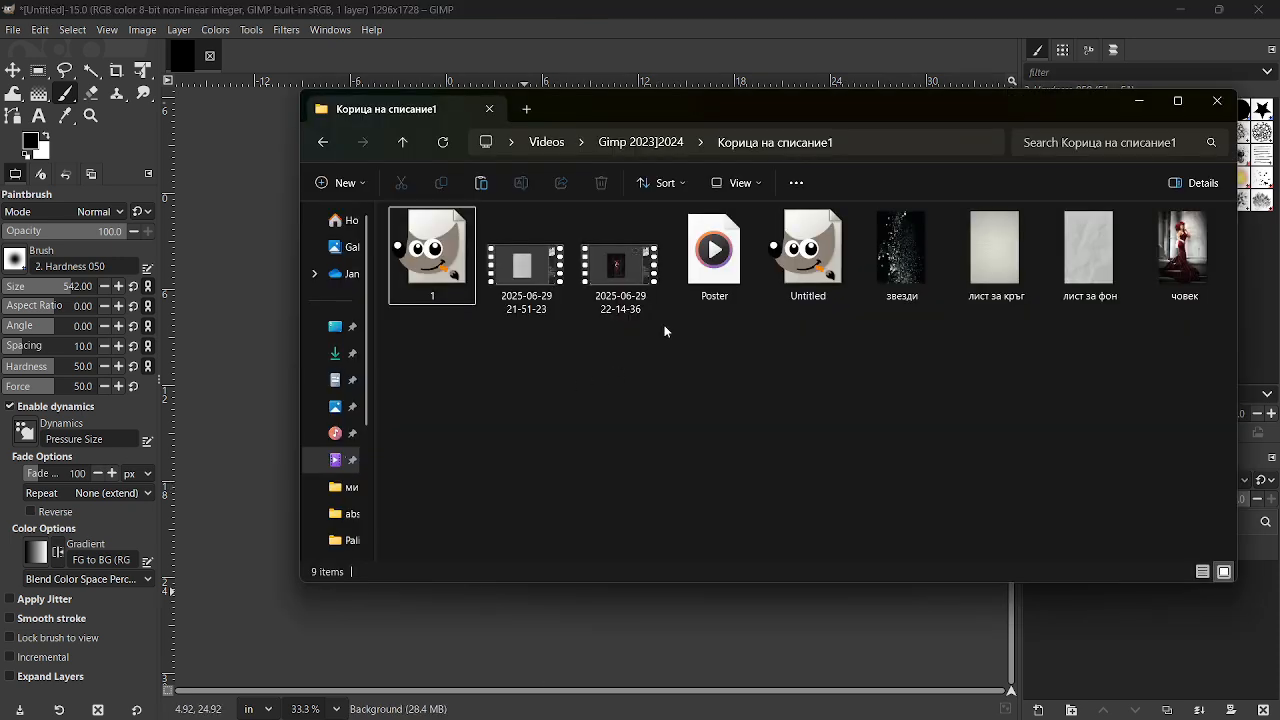
{"action": "left_click", "coordinate": [1088, 258]}
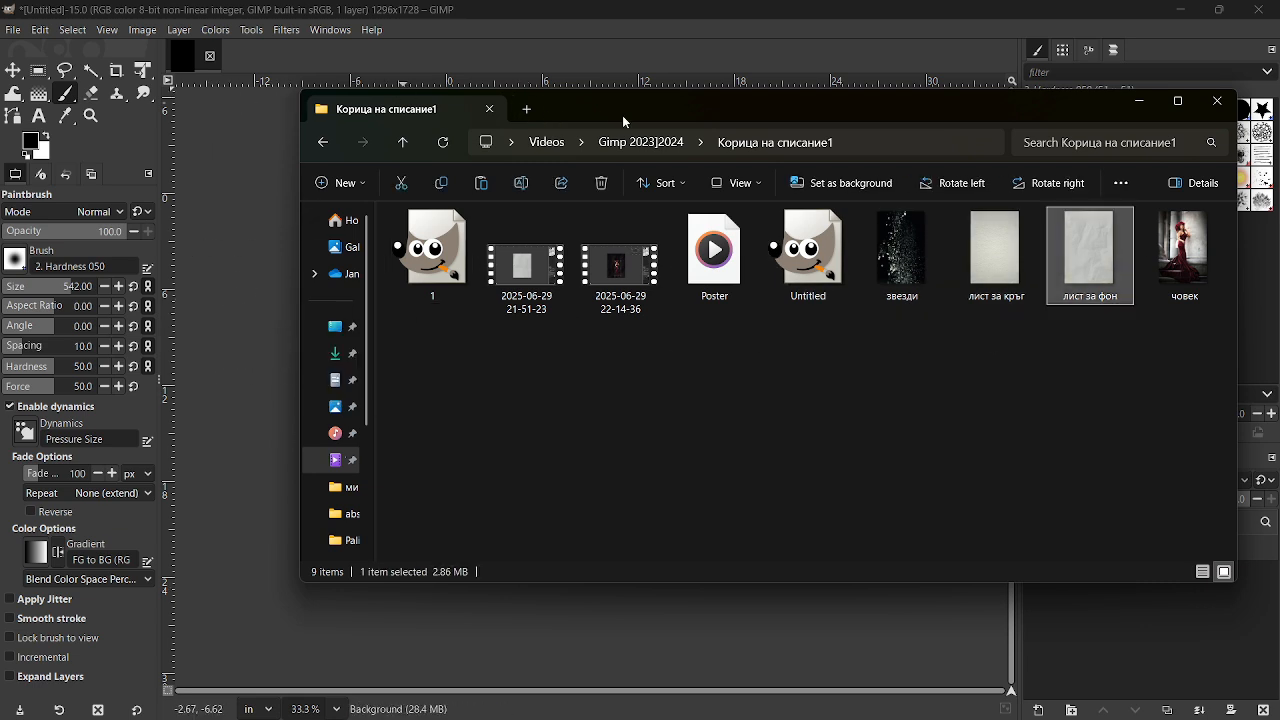
{"action": "left_click", "coordinate": [275, 259]}
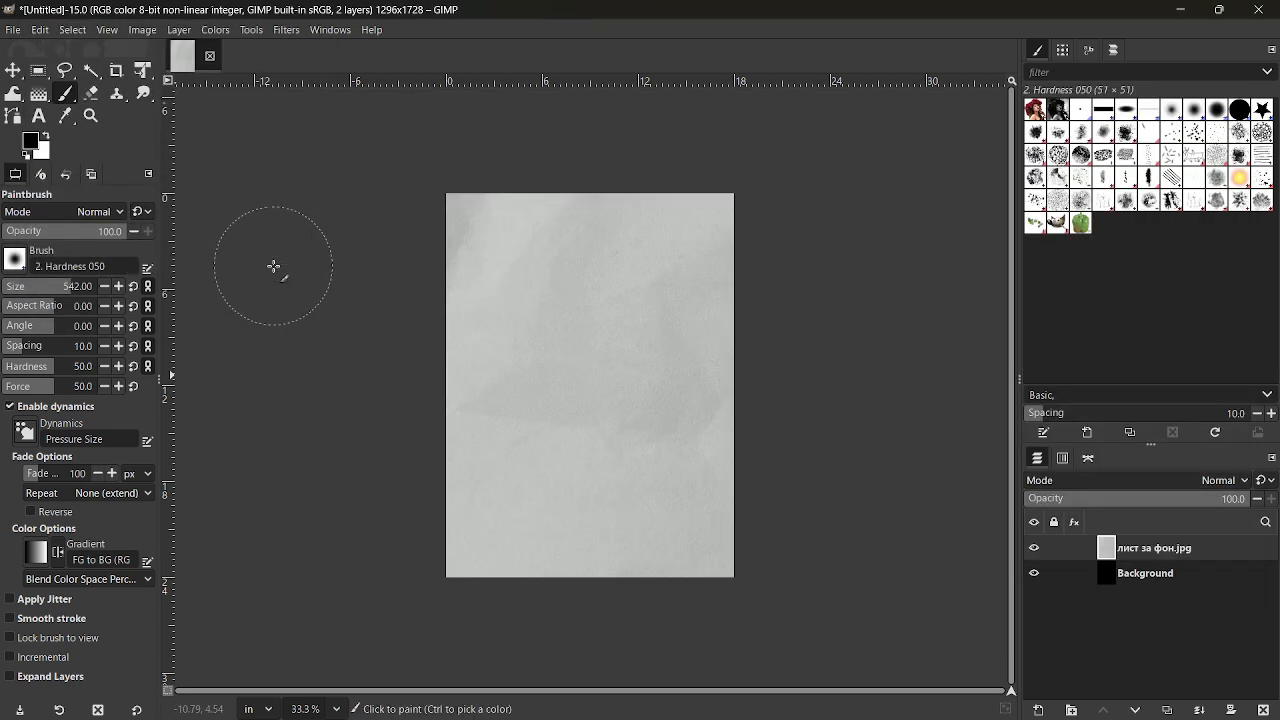
Step: Scale the paper layer down proportionally to about 18.72 × 27.32 in so it just covers the canvas
{"action": "left_click", "coordinate": [334, 709]}
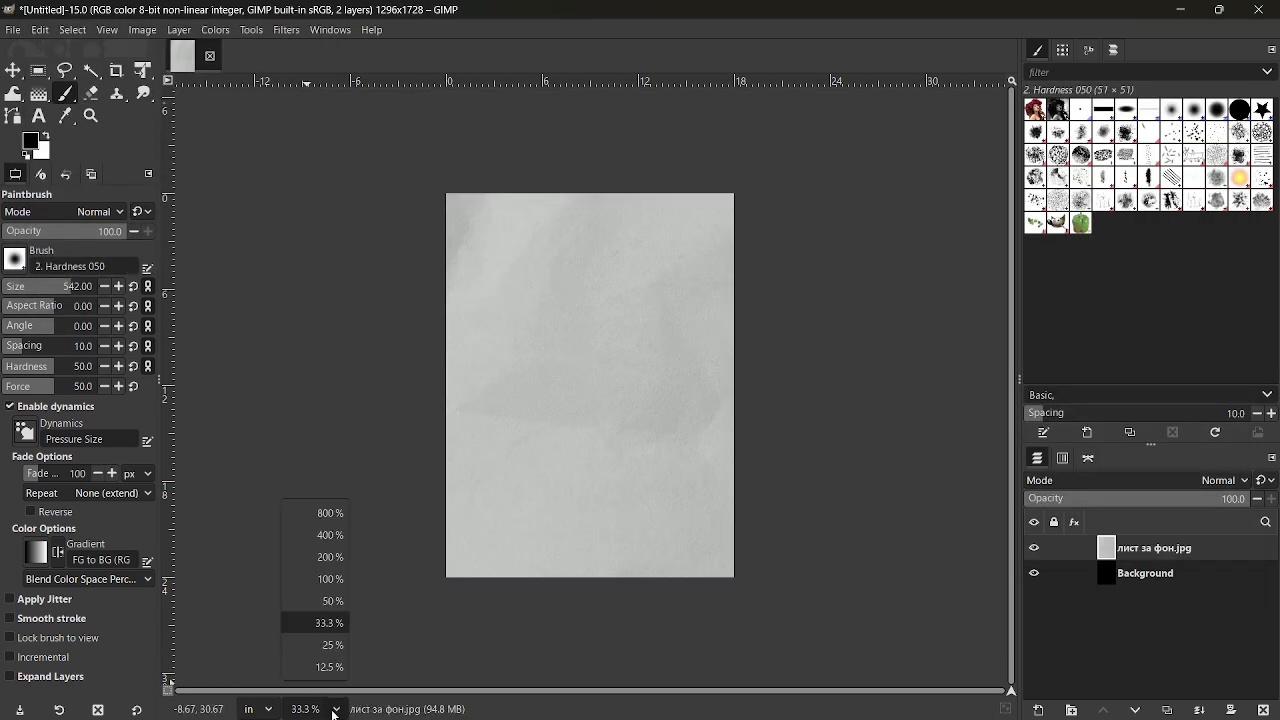
{"action": "left_click", "coordinate": [320, 665]}
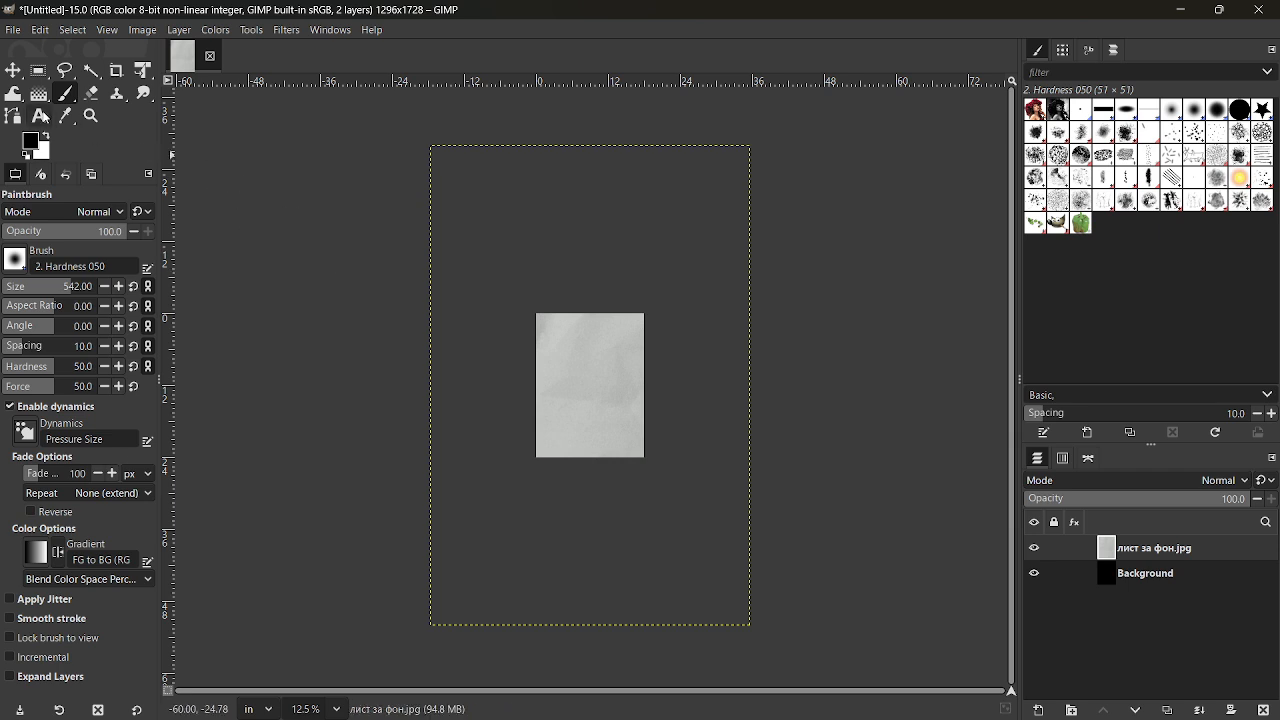
{"action": "key", "text": "shift+s"}
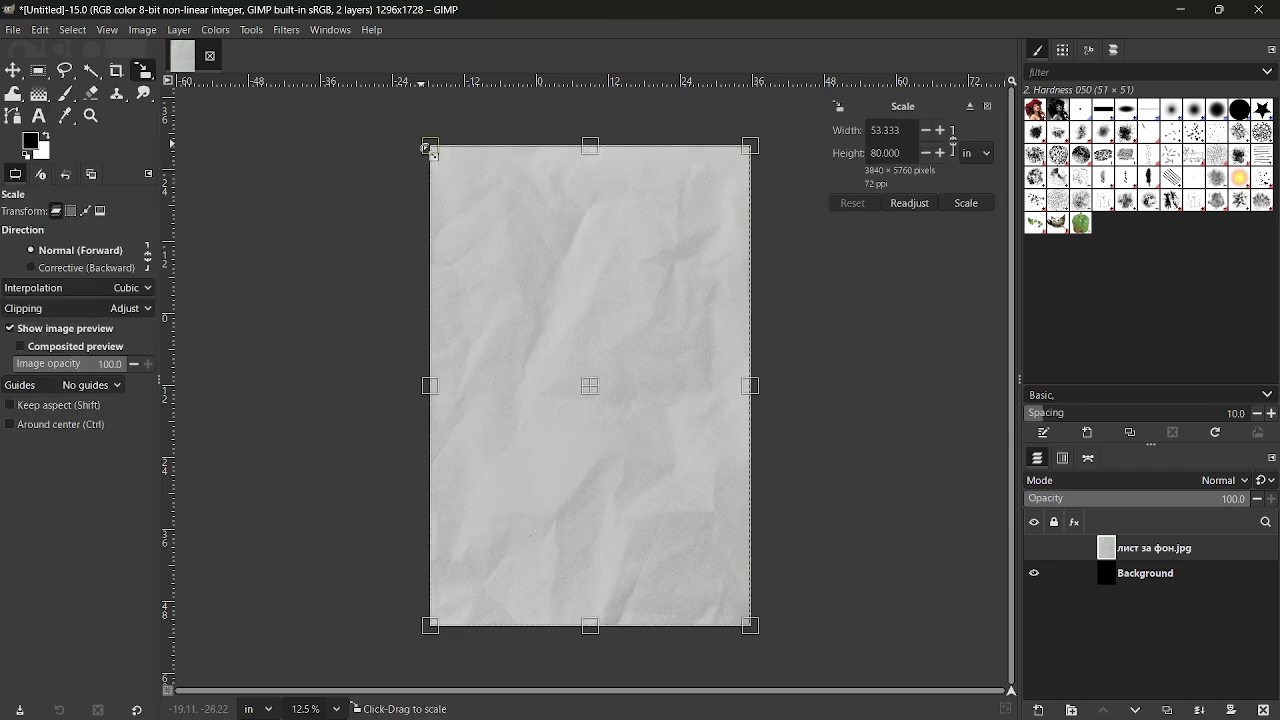
{"action": "left_click_drag", "start_coordinate": [432, 148], "coordinate": [541, 313]}
{"action": "left_click_drag", "start_coordinate": [747, 641], "coordinate": [594, 443]}
{"action": "left_click_drag", "start_coordinate": [544, 317], "coordinate": [526, 300]}
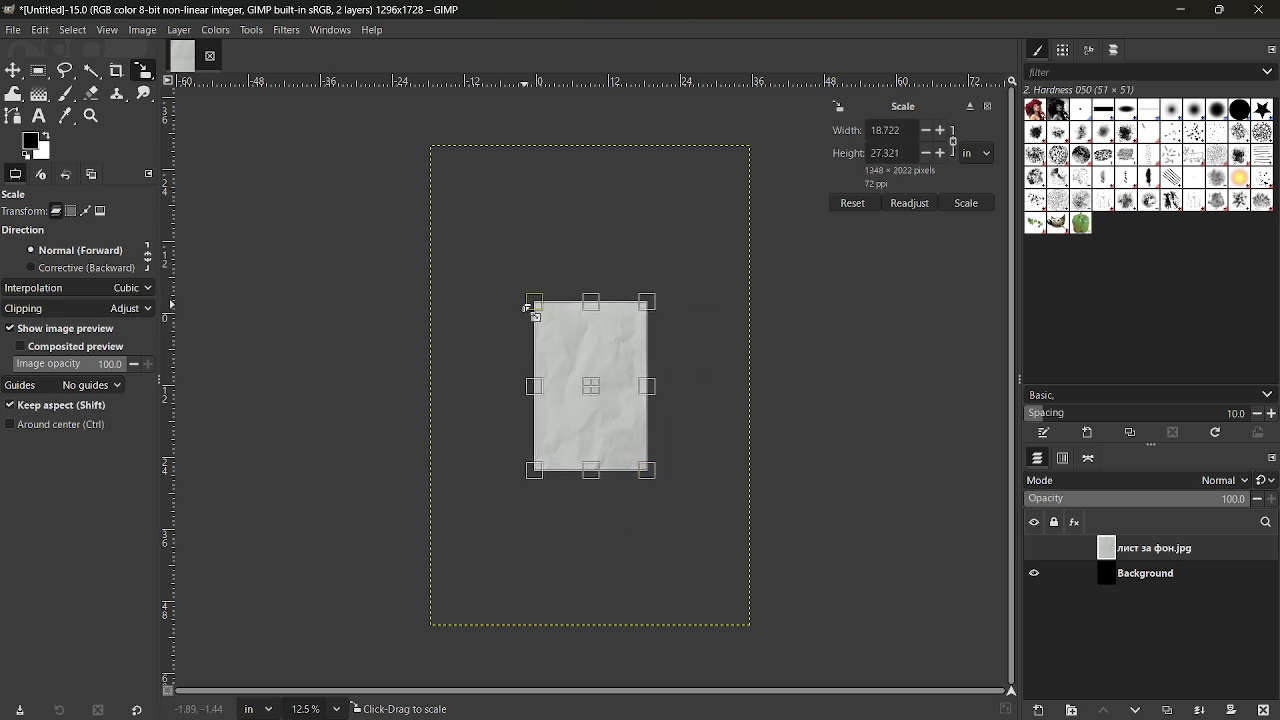
{"action": "key", "text": "Return"}
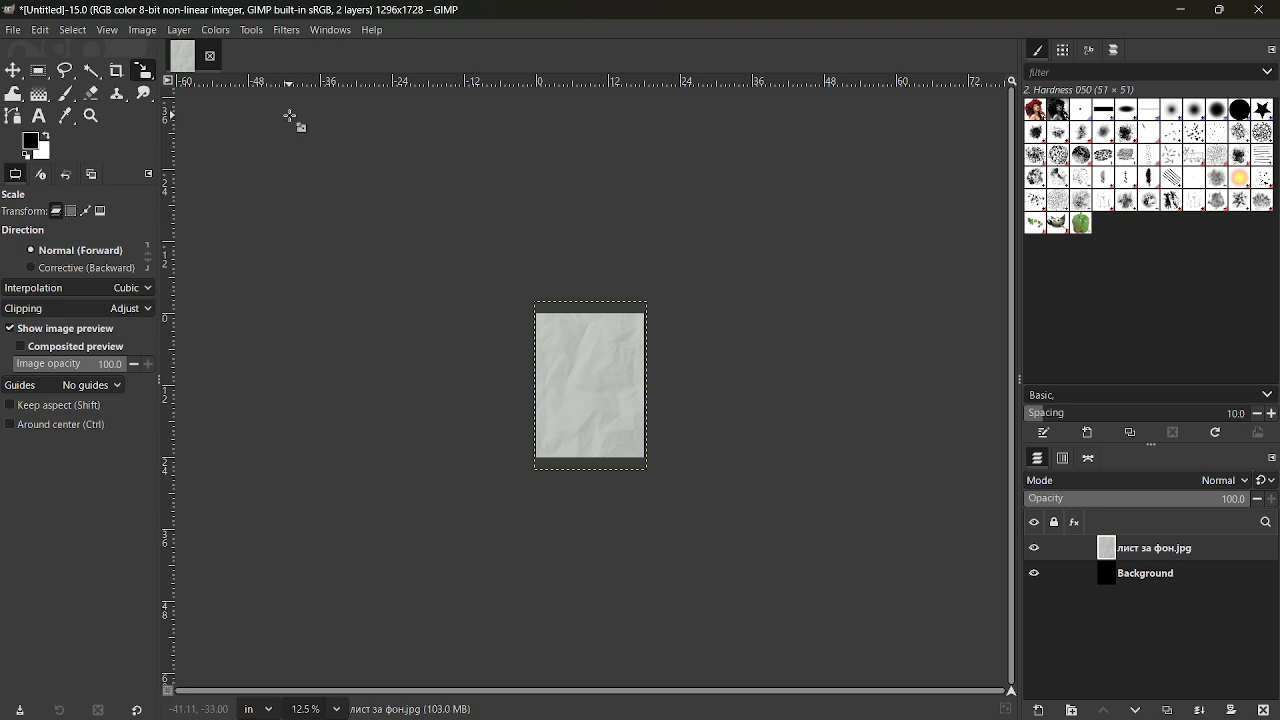
Step: Invert the colors of the paper texture layer
{"action": "left_click", "coordinate": [227, 33]}
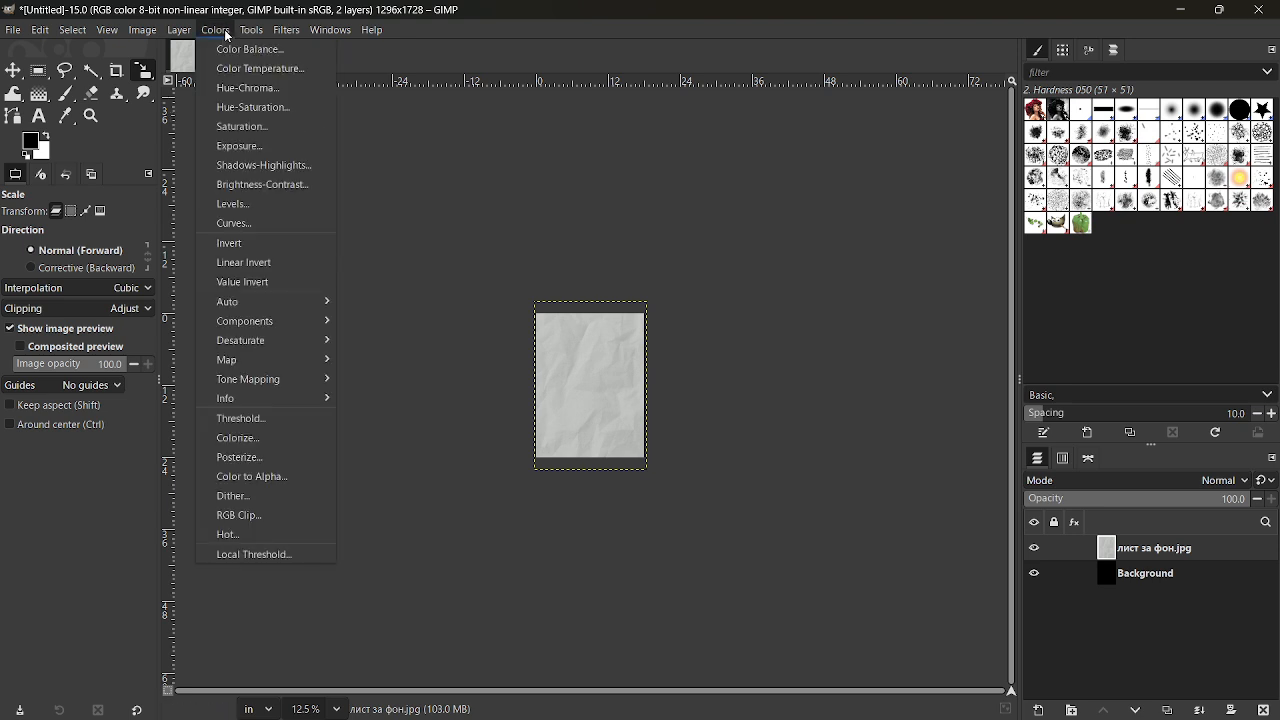
{"action": "left_click", "coordinate": [287, 244]}
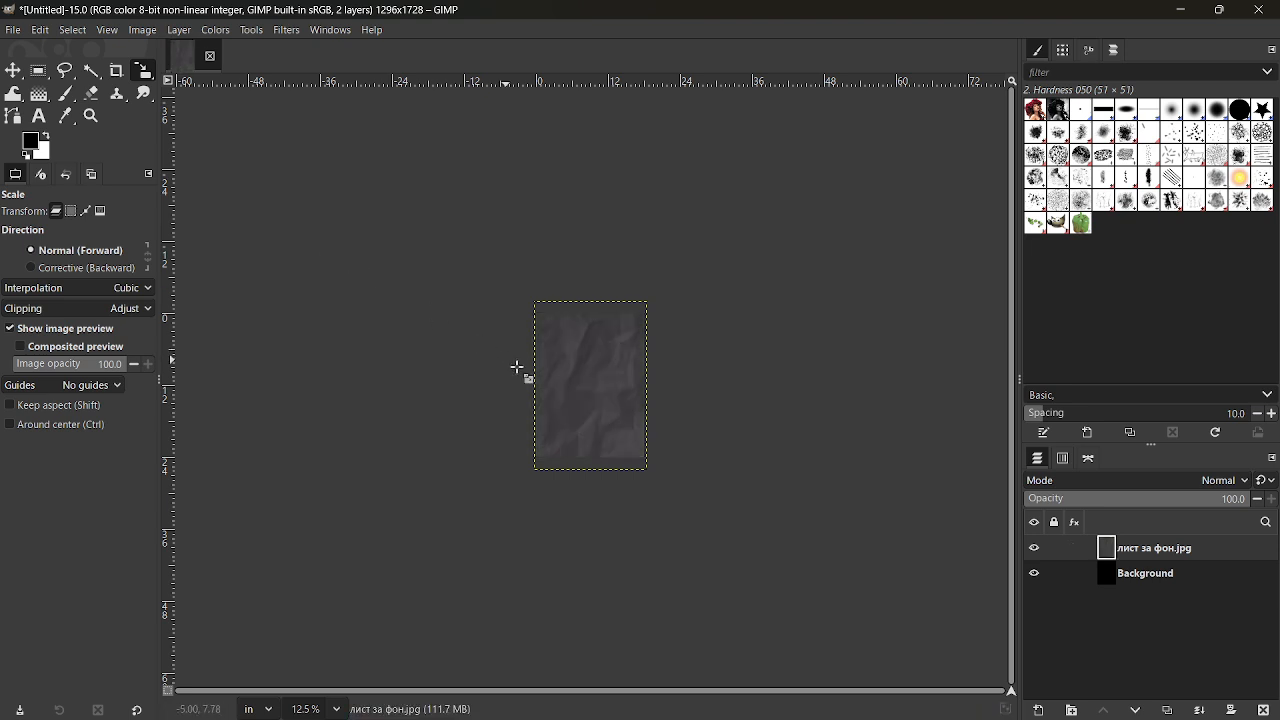
Step: Darken the paper layer with Curves, moving the shadow point to input 43, output 0 and the highlight point to output 207
{"action": "left_click", "coordinate": [340, 709]}
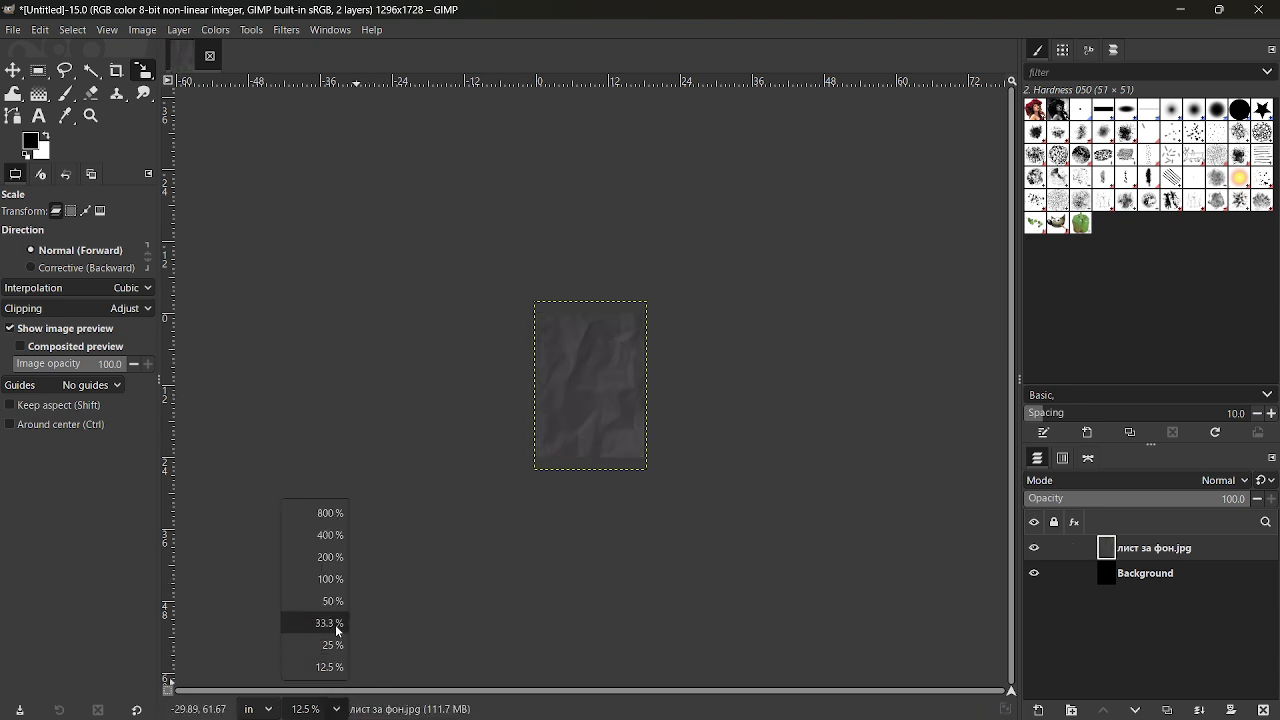
{"action": "left_click", "coordinate": [335, 616]}
{"action": "left_click", "coordinate": [217, 31]}
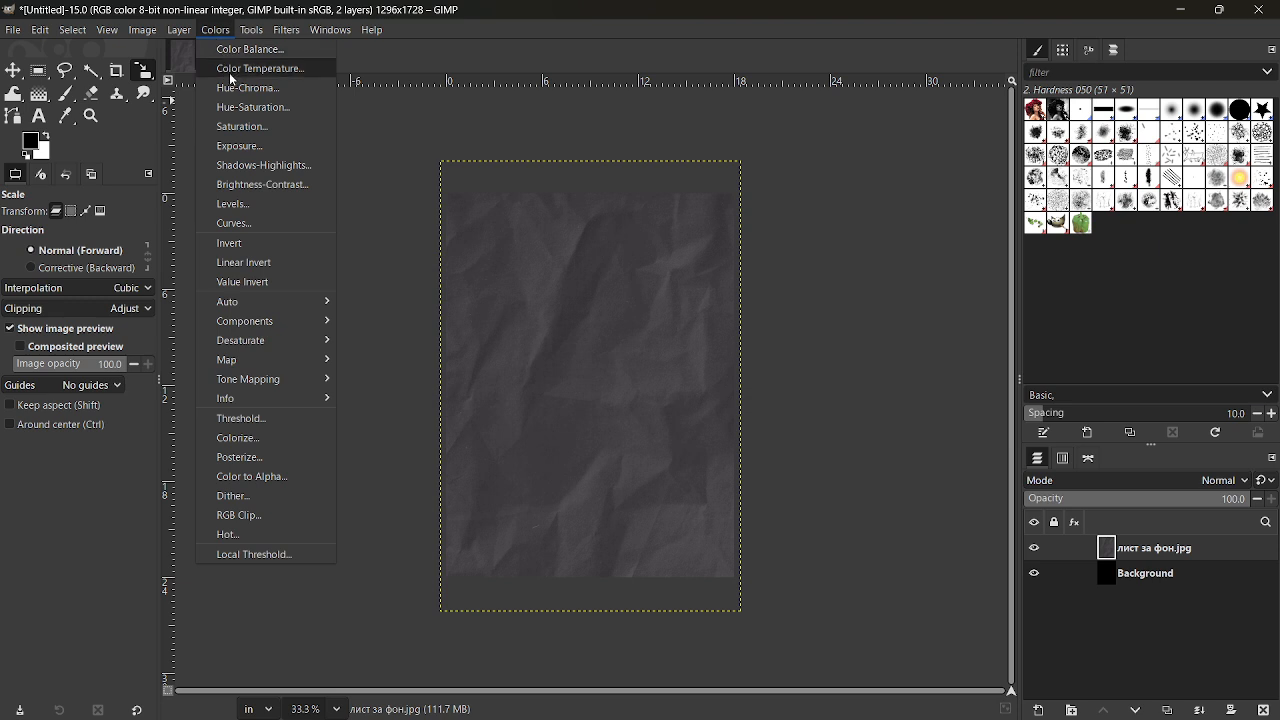
{"action": "left_click", "coordinate": [240, 224]}
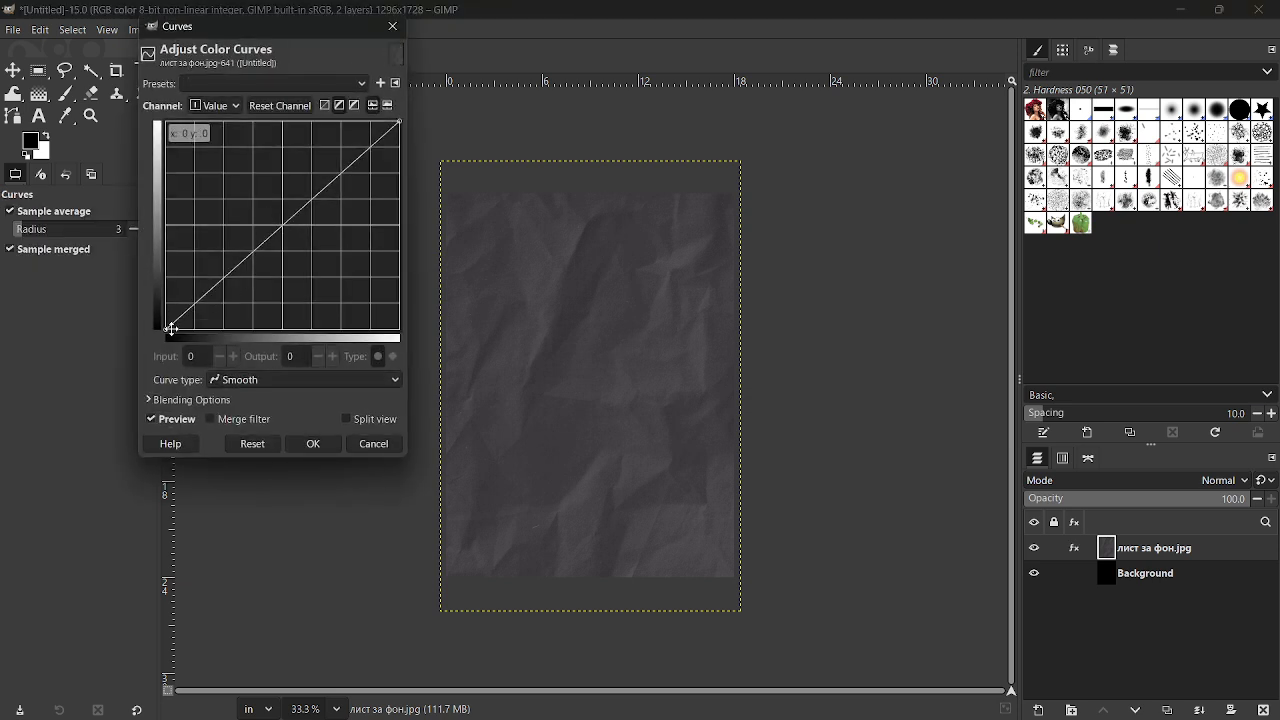
{"action": "left_click_drag", "start_coordinate": [168, 328], "coordinate": [194, 334]}
{"action": "left_click_drag", "start_coordinate": [400, 127], "coordinate": [414, 153]}
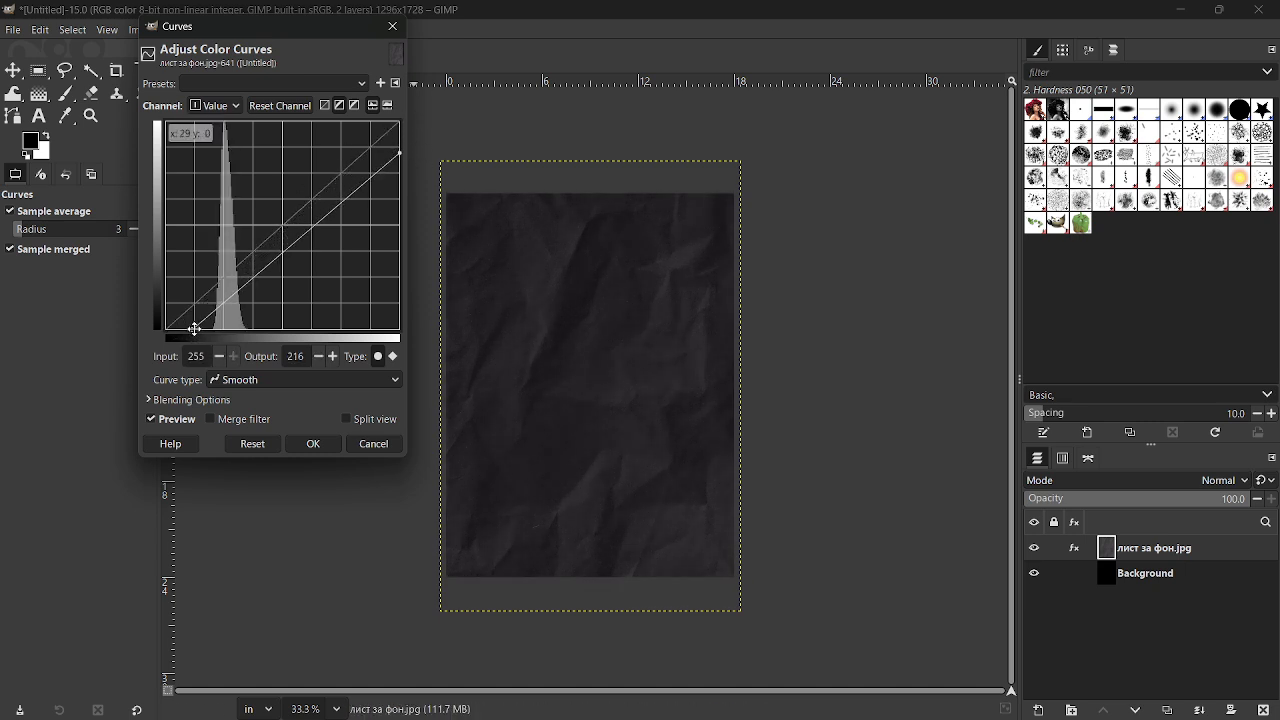
{"action": "left_click_drag", "start_coordinate": [195, 329], "coordinate": [205, 329]}
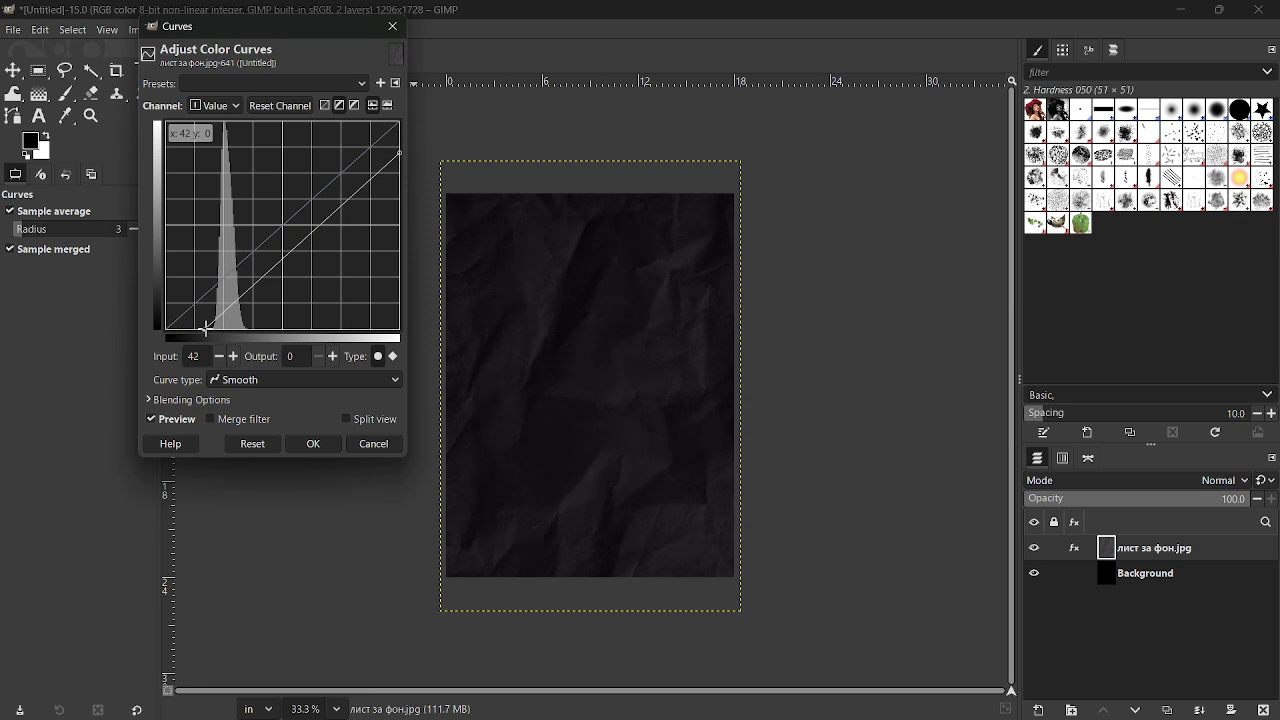
{"action": "left_click_drag", "start_coordinate": [400, 153], "coordinate": [407, 162]}
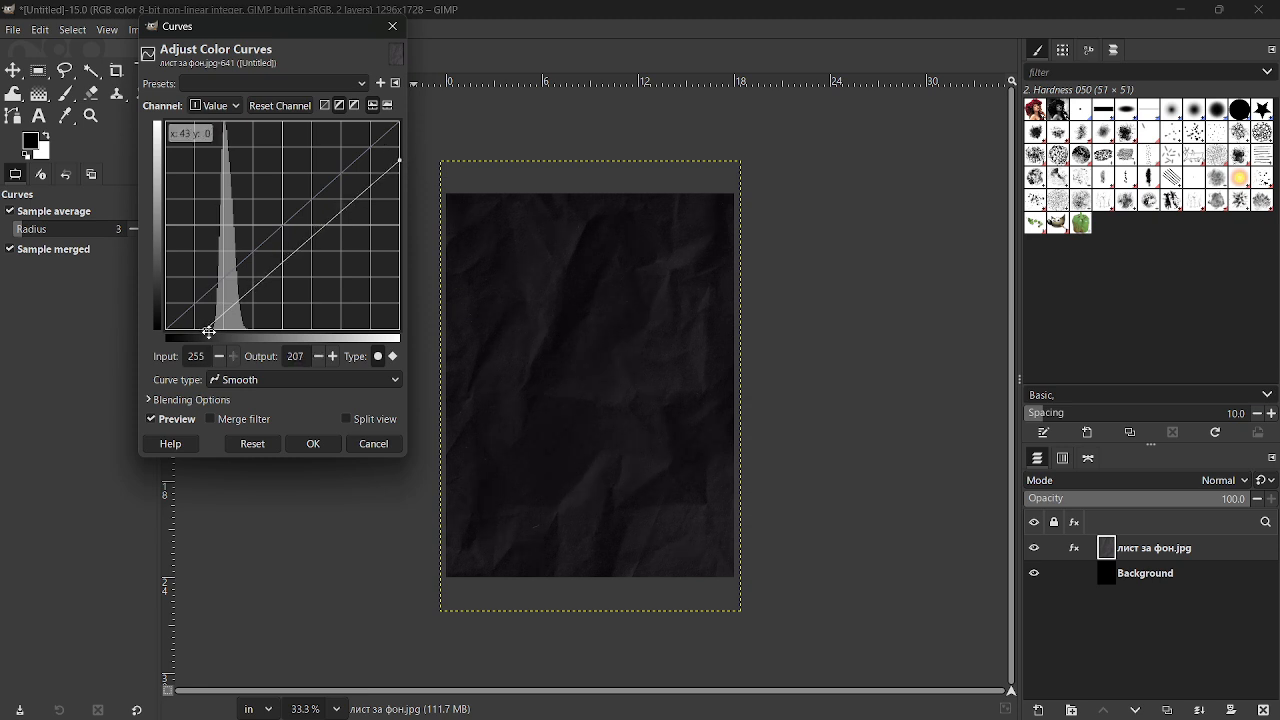
{"action": "left_click_drag", "start_coordinate": [209, 332], "coordinate": [206, 330]}
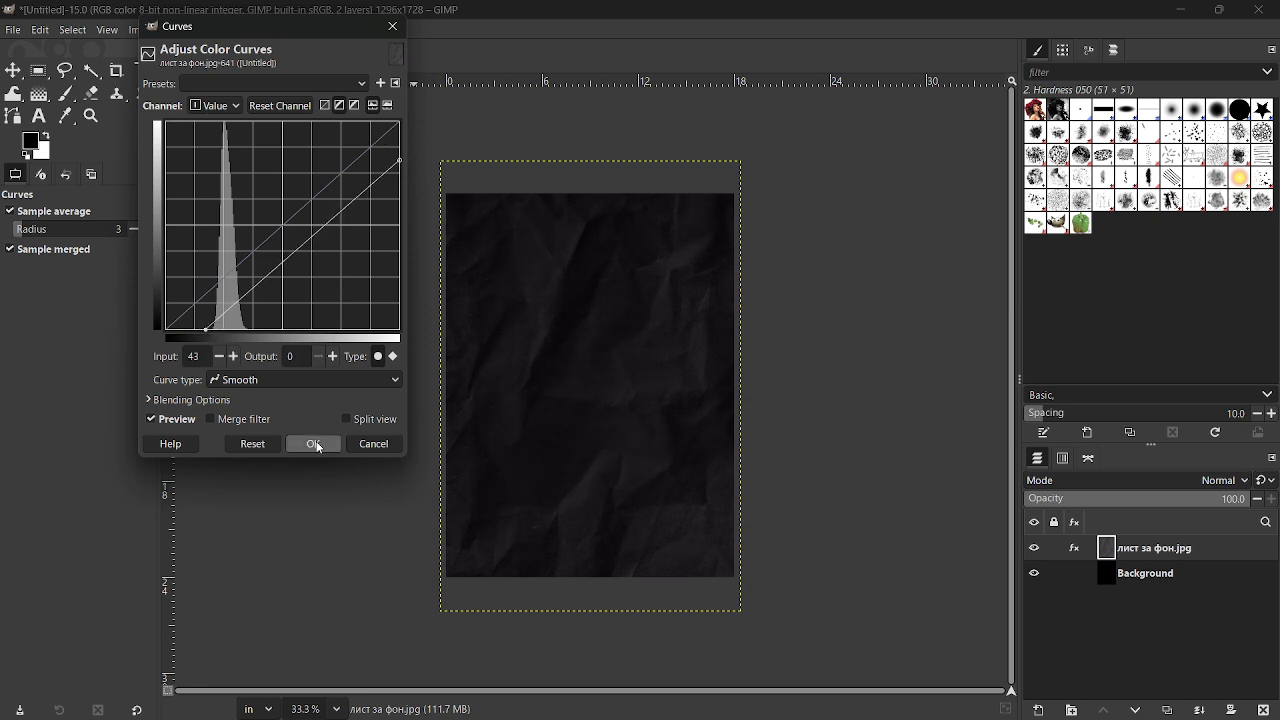
{"action": "left_click", "coordinate": [315, 445]}
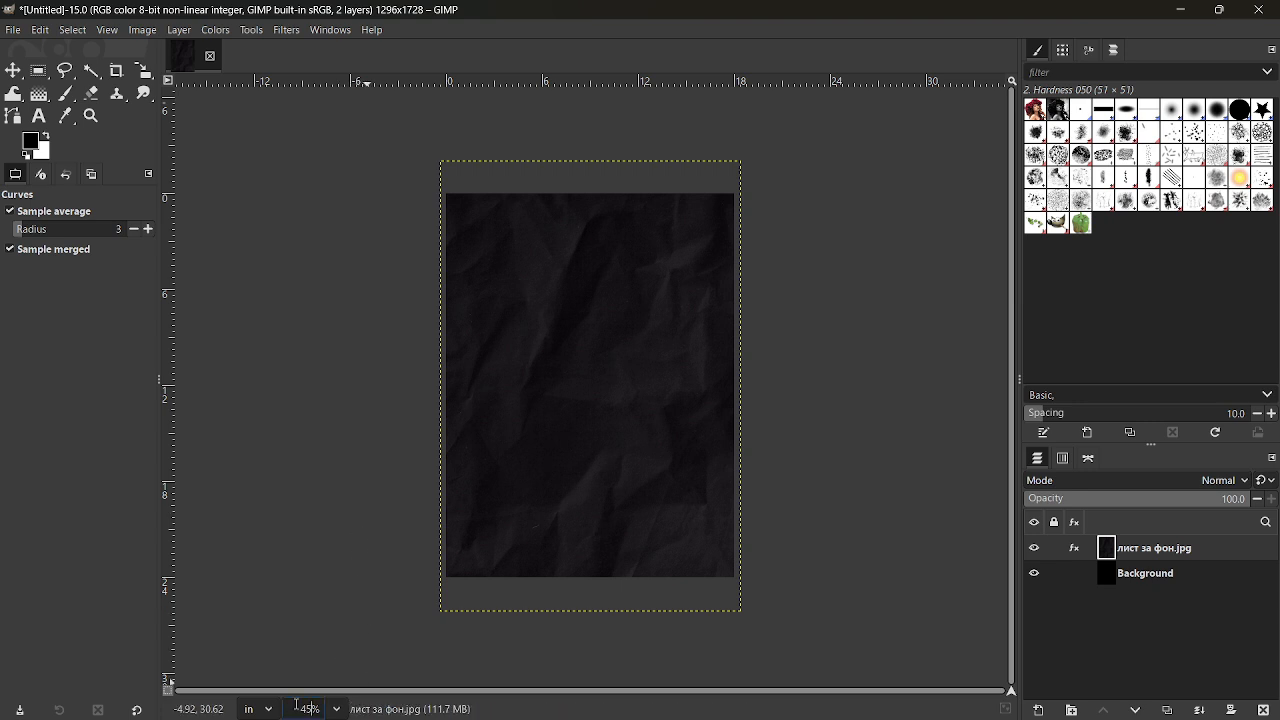
Step: Open happy-face-emoji-QqAD-IPX4xw-unsplash.jpg from Downloads as a separate image
{"action": "key", "text": "Return"}
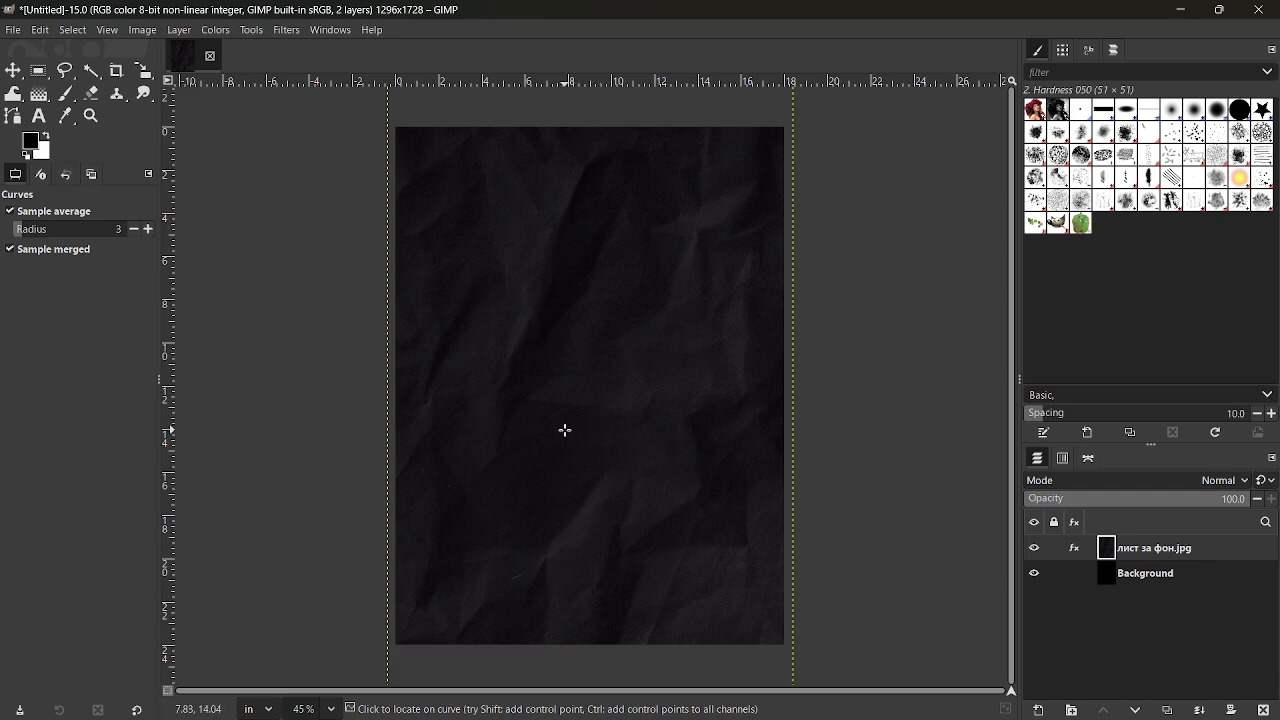
{"action": "left_click", "coordinate": [13, 29]}
{"action": "left_click", "coordinate": [39, 86]}
{"action": "double_click", "coordinate": [740, 224]}
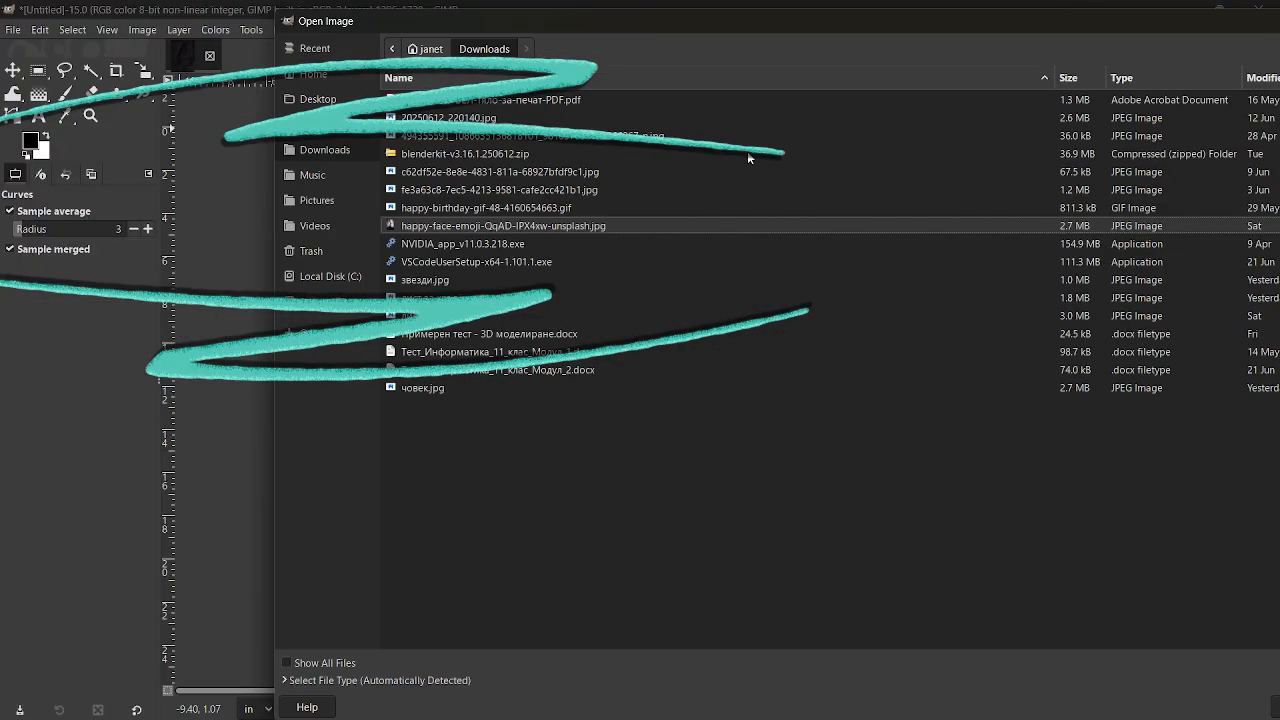
{"action": "left_click", "coordinate": [472, 326]}
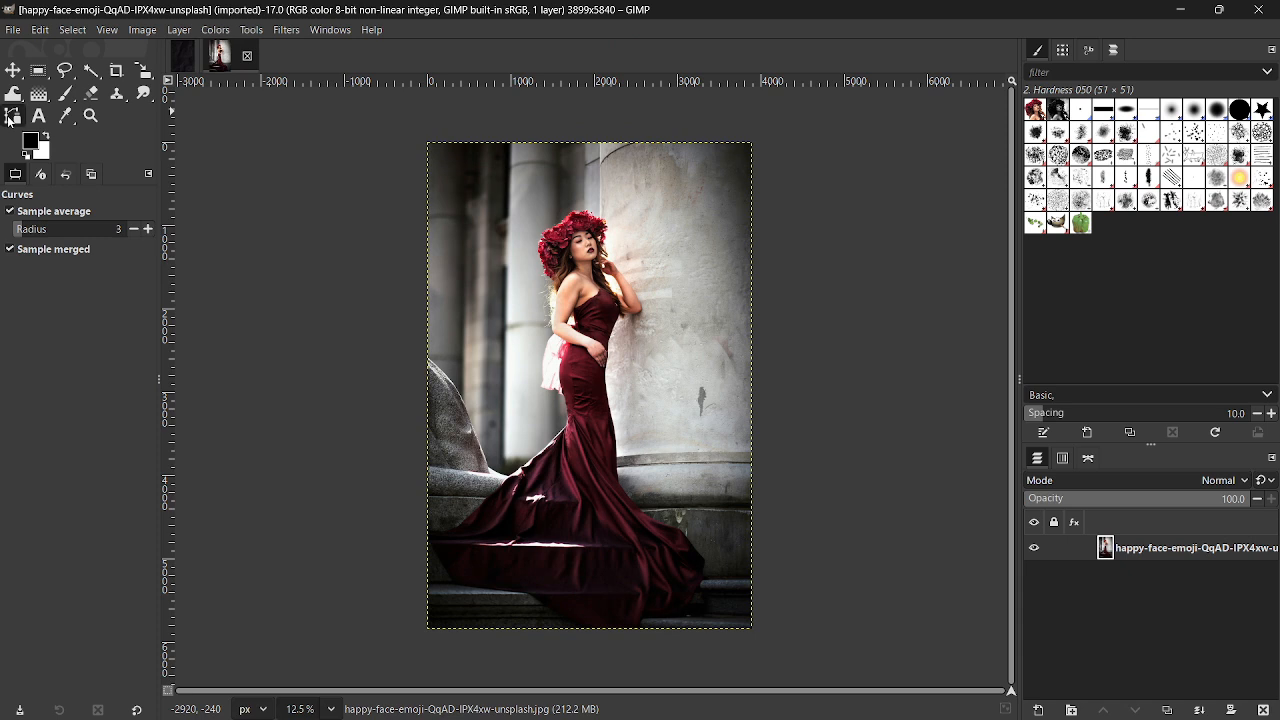
Step: Start a path at the dress's left knee flare and trace it up the hip and arm and around the flower crown
{"action": "left_click", "coordinate": [12, 116]}
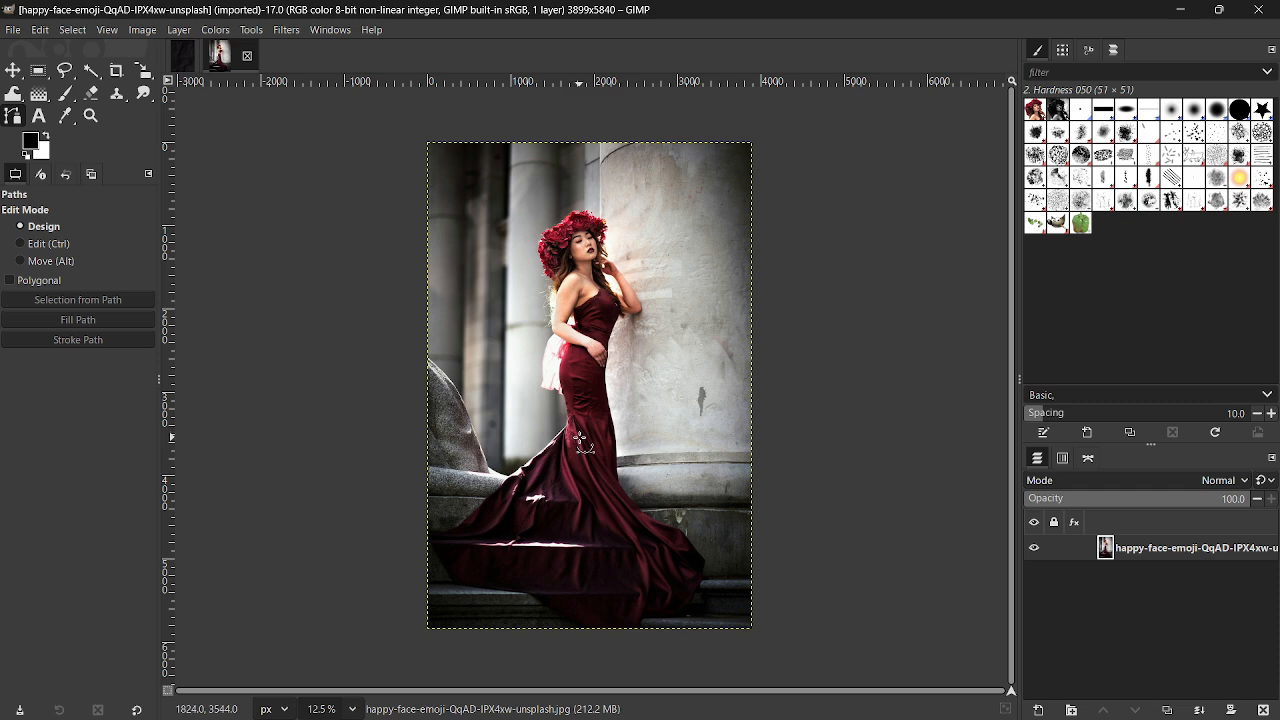
{"action": "left_click", "coordinate": [352, 709]}
{"action": "left_click", "coordinate": [315, 620]}
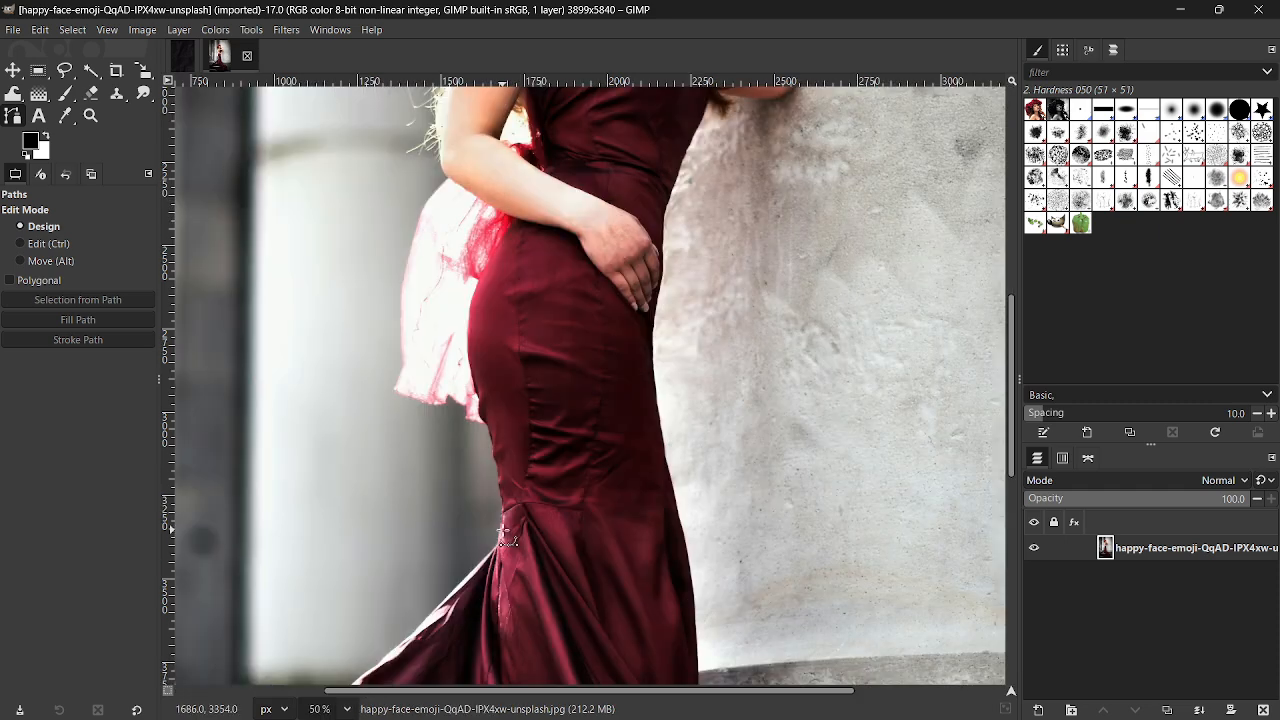
{"action": "left_click", "coordinate": [499, 534]}
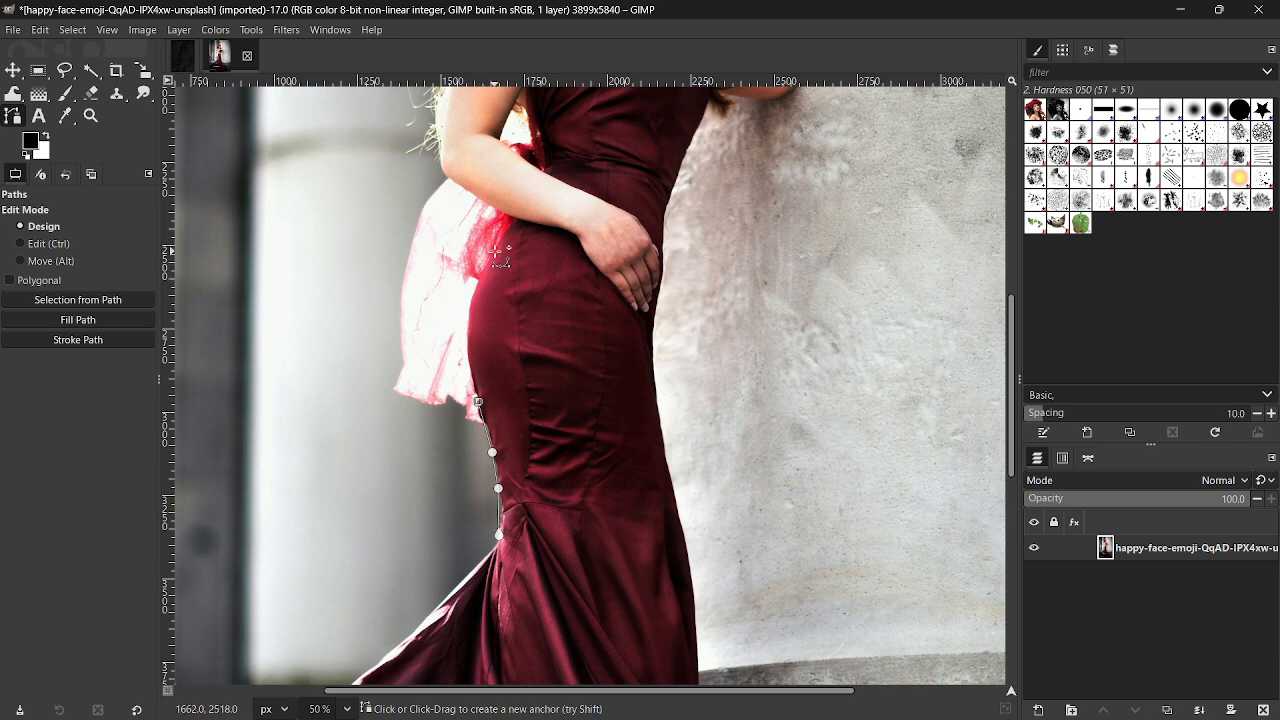
{"action": "left_click_drag", "start_coordinate": [497, 247], "coordinate": [515, 218]}
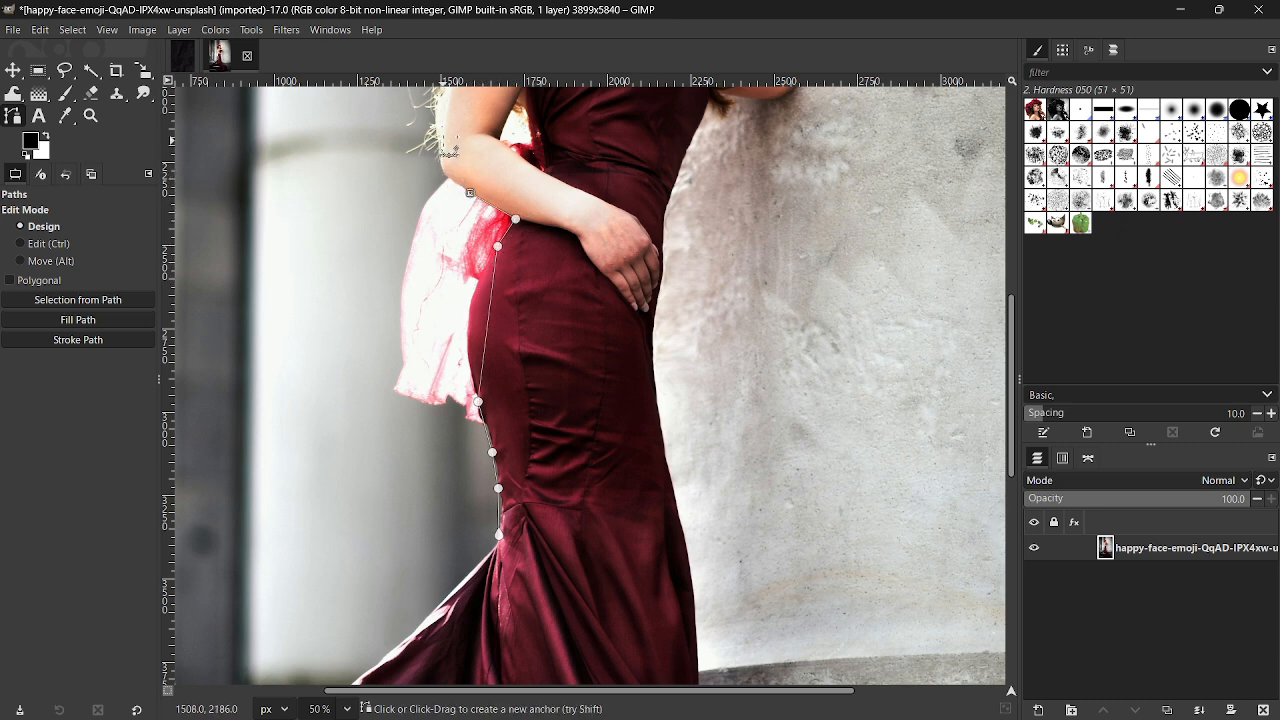
{"action": "scroll", "coordinate": [450, 150], "scroll_direction": "up", "scroll_amount": 5}
{"action": "scroll", "coordinate": [470, 185], "scroll_direction": "up", "scroll_amount": 1}
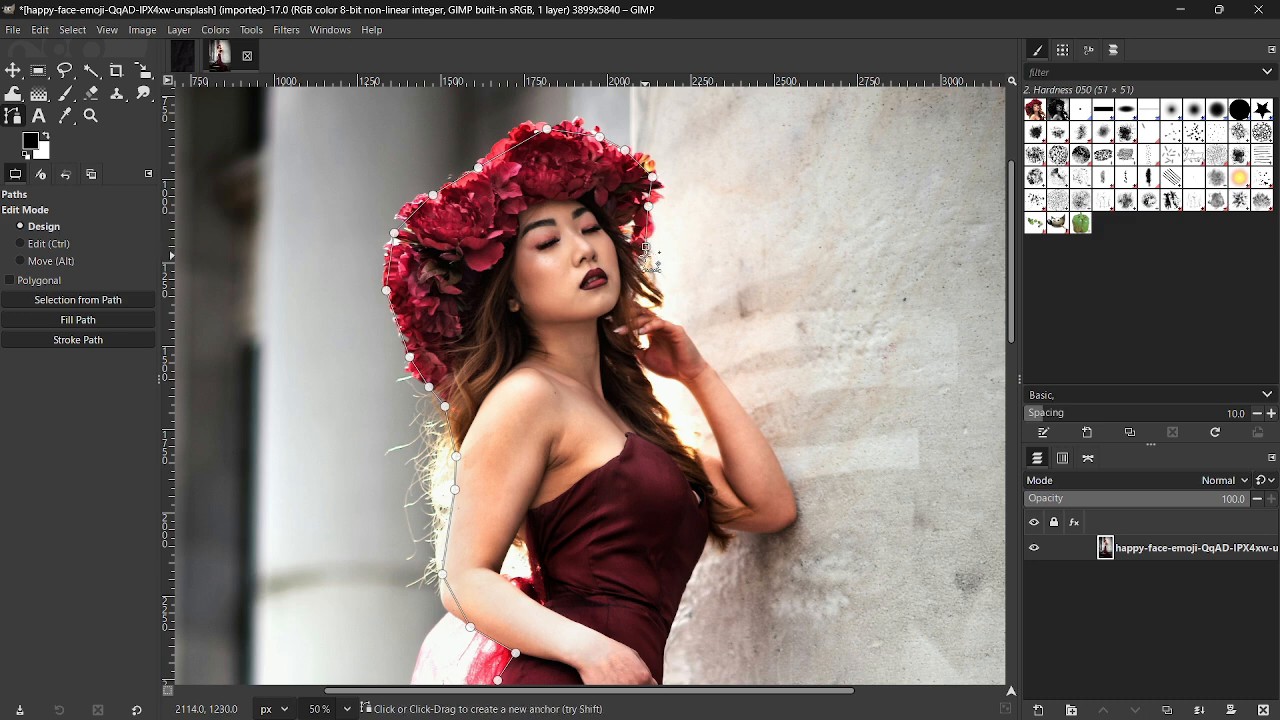
Step: Continue the path along the woman's raised hand, forearm and elbow, and down the right side of her waist and hip
{"action": "left_click_drag", "start_coordinate": [665, 316], "coordinate": [682, 326]}
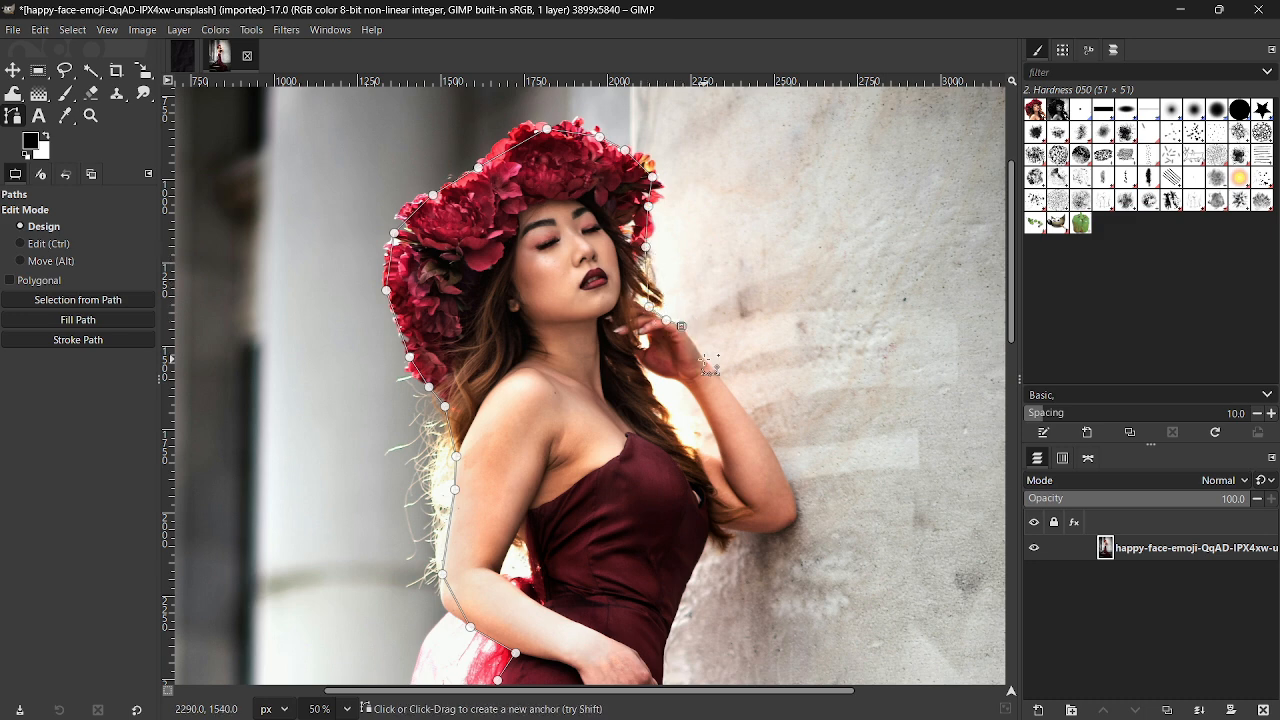
{"action": "left_click", "coordinate": [750, 416]}
{"action": "left_click", "coordinate": [773, 529]}
{"action": "scroll", "coordinate": [730, 500], "scroll_direction": "down", "scroll_amount": 5}
{"action": "left_click", "coordinate": [681, 283]}
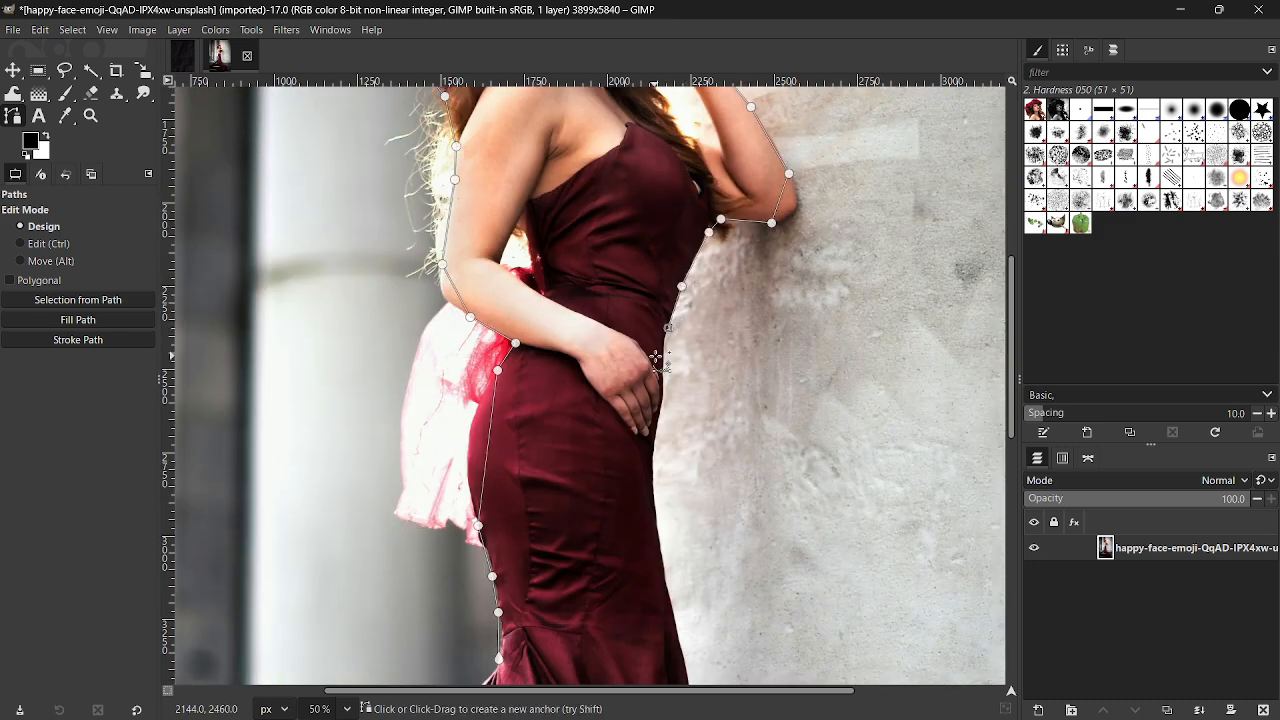
{"action": "left_click", "coordinate": [663, 378]}
{"action": "left_click", "coordinate": [653, 451]}
{"action": "left_click", "coordinate": [664, 569]}
Step: Extend the path down the right edge of the skirt to where the train begins to flare out
{"action": "scroll", "coordinate": [690, 530], "scroll_direction": "down", "scroll_amount": 4}
{"action": "left_click", "coordinate": [682, 399]}
{"action": "left_click", "coordinate": [691, 462]}
{"action": "scroll", "coordinate": [691, 462], "scroll_direction": "down", "scroll_amount": 3}
{"action": "left_click", "coordinate": [697, 387]}
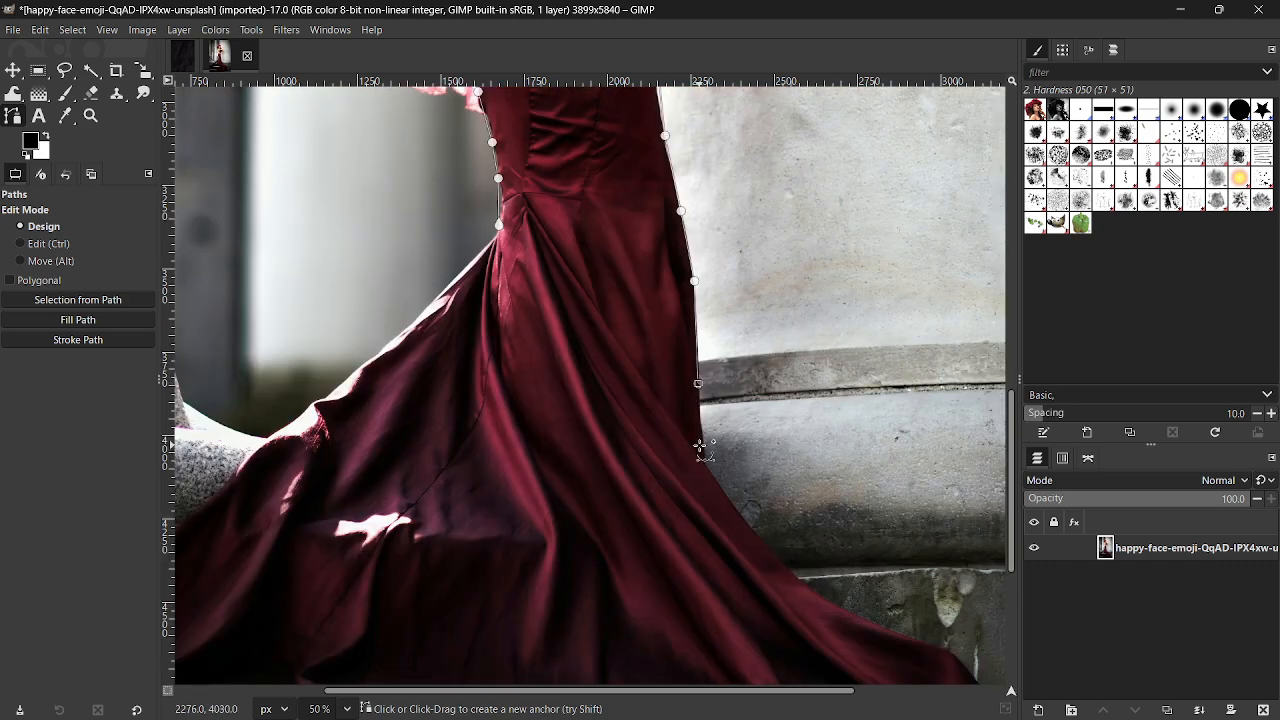
{"action": "left_click", "coordinate": [704, 465]}
Step: Trace the path along the right edge of the dress's train and turn it back across the lower fabric
{"action": "scroll", "coordinate": [706, 456], "scroll_direction": "down", "scroll_amount": 2}
{"action": "left_click", "coordinate": [738, 390]}
{"action": "left_click", "coordinate": [797, 456]}
{"action": "left_click", "coordinate": [890, 384]}
{"action": "left_click", "coordinate": [946, 402]}
{"action": "left_click", "coordinate": [950, 479]}
{"action": "left_click", "coordinate": [784, 526]}
{"action": "left_click", "coordinate": [656, 506]}
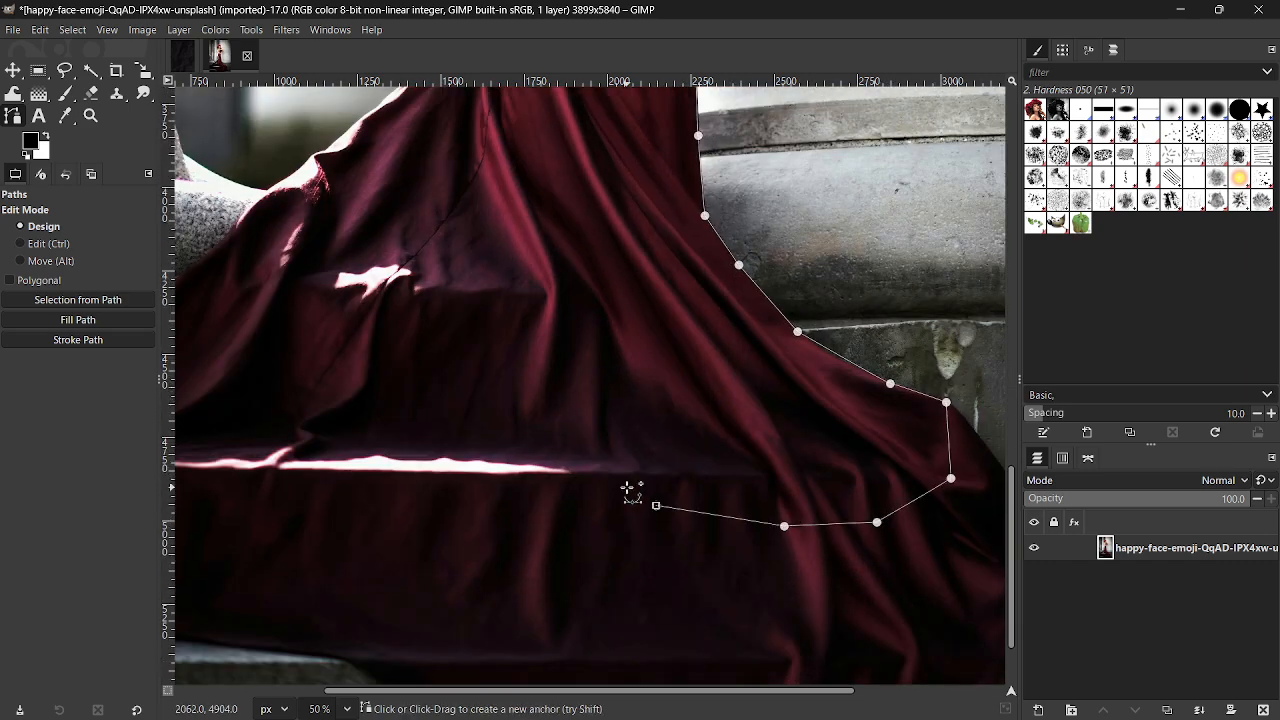
Step: Bring the path up through the left folds of the train to its starting anchor at the knee flare
{"action": "left_click", "coordinate": [589, 468]}
{"action": "left_click", "coordinate": [455, 369]}
{"action": "left_click", "coordinate": [443, 320]}
{"action": "scroll", "coordinate": [440, 315], "scroll_direction": "up", "scroll_amount": 3}
{"action": "left_click", "coordinate": [404, 448]}
{"action": "left_click", "coordinate": [402, 415]}
{"action": "left_click", "coordinate": [410, 355]}
{"action": "left_click", "coordinate": [425, 293]}
{"action": "scroll", "coordinate": [425, 293], "scroll_direction": "up", "scroll_amount": 2}
{"action": "left_click", "coordinate": [442, 365]}
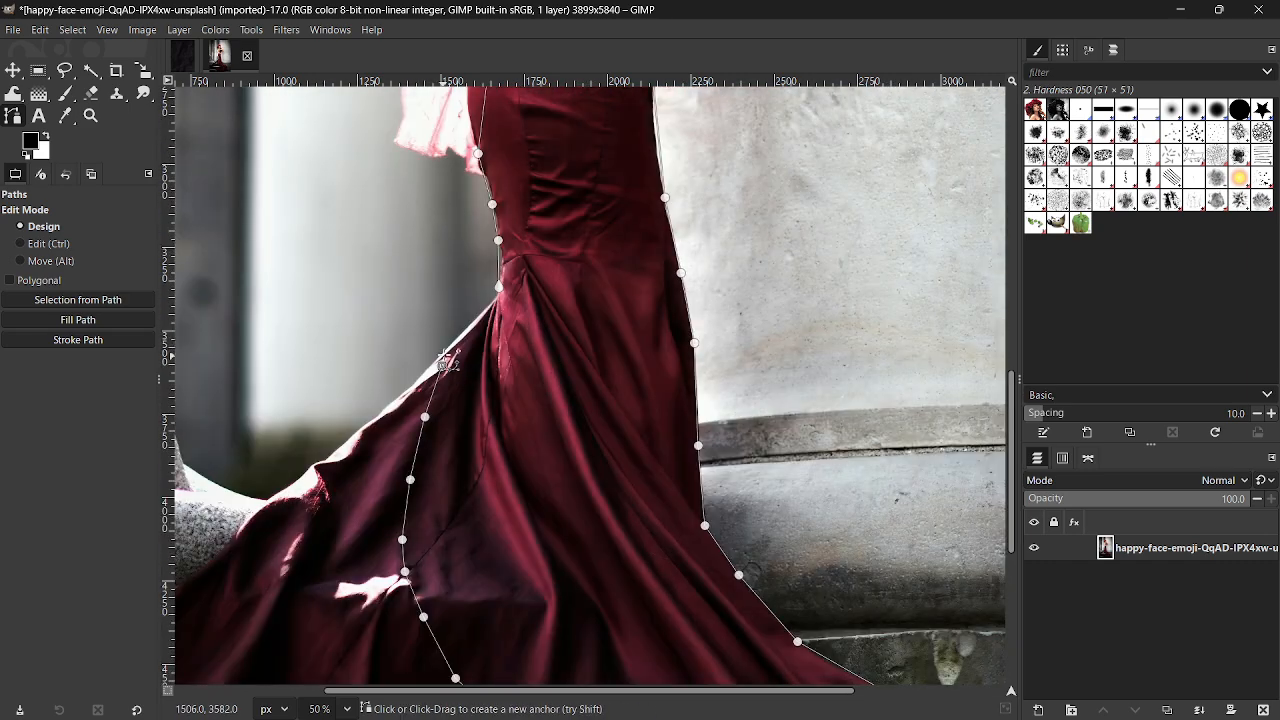
{"action": "left_click", "coordinate": [454, 347]}
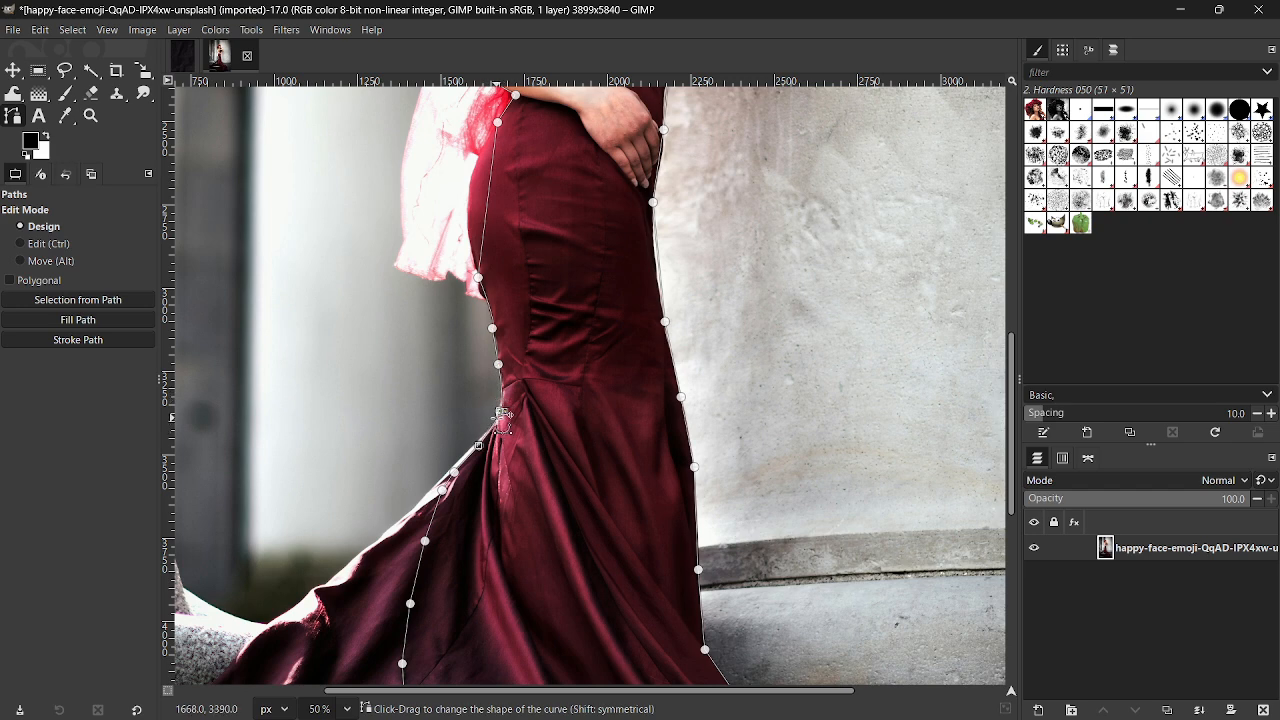
Step: Curve the path segments along the dress's left hip, the lowered arm and the flower crown so they follow the woman's outline
{"action": "scroll", "coordinate": [501, 417], "scroll_direction": "up", "scroll_amount": 1}
{"action": "left_click_drag", "start_coordinate": [486, 331], "coordinate": [468, 358]}
{"action": "scroll", "coordinate": [475, 362], "scroll_direction": "up", "scroll_amount": 1}
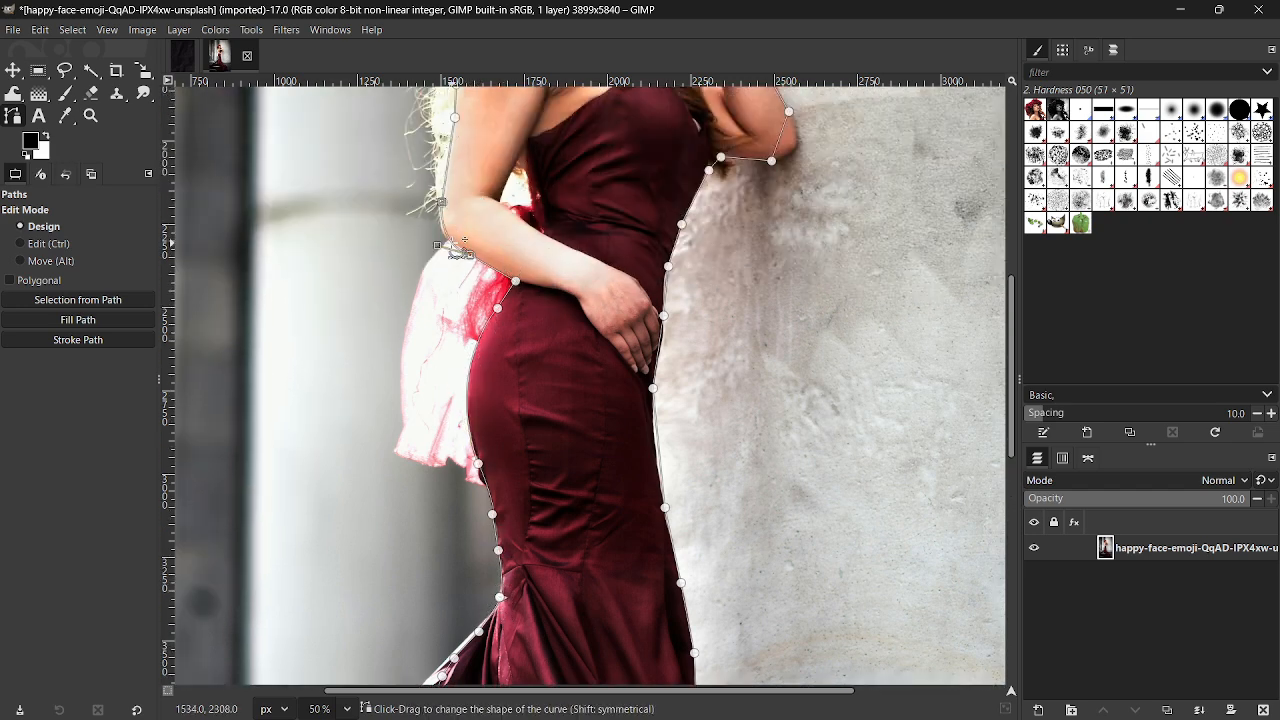
{"action": "scroll", "coordinate": [452, 360], "scroll_direction": "up", "scroll_amount": 3}
{"action": "scroll", "coordinate": [432, 215], "scroll_direction": "up", "scroll_amount": 2}
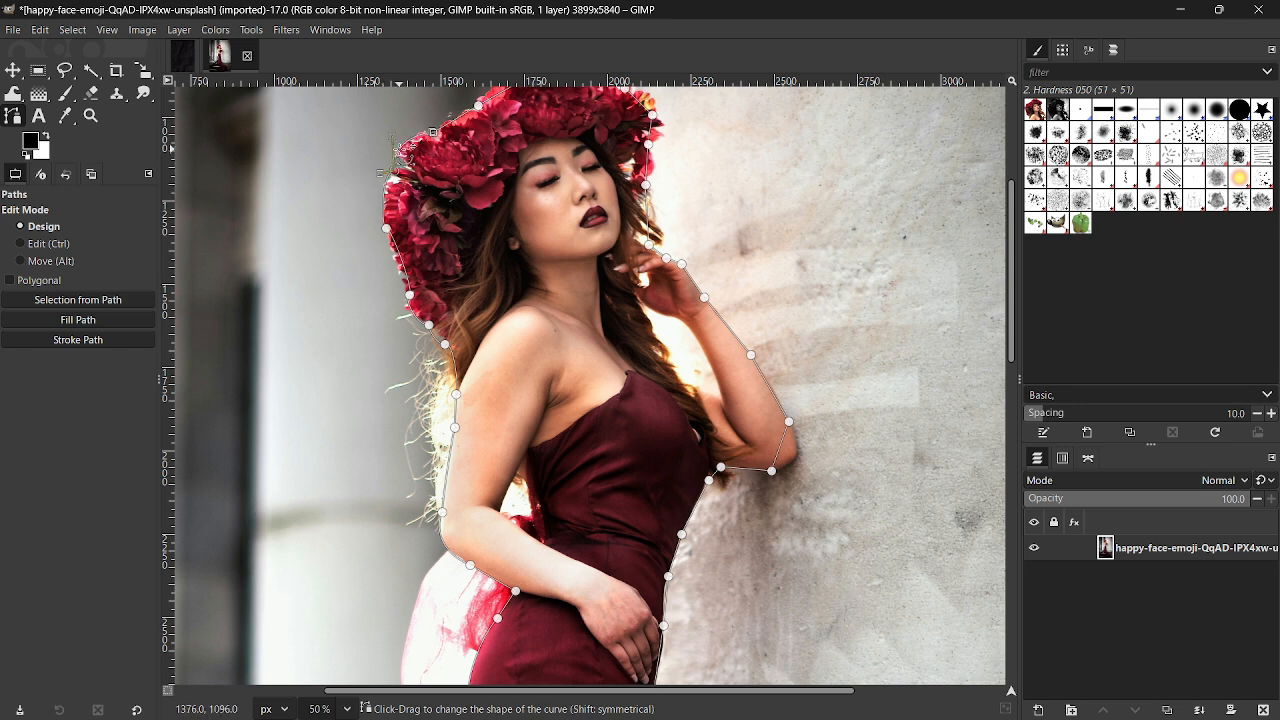
{"action": "scroll", "coordinate": [402, 466], "scroll_direction": "up", "scroll_amount": 5}
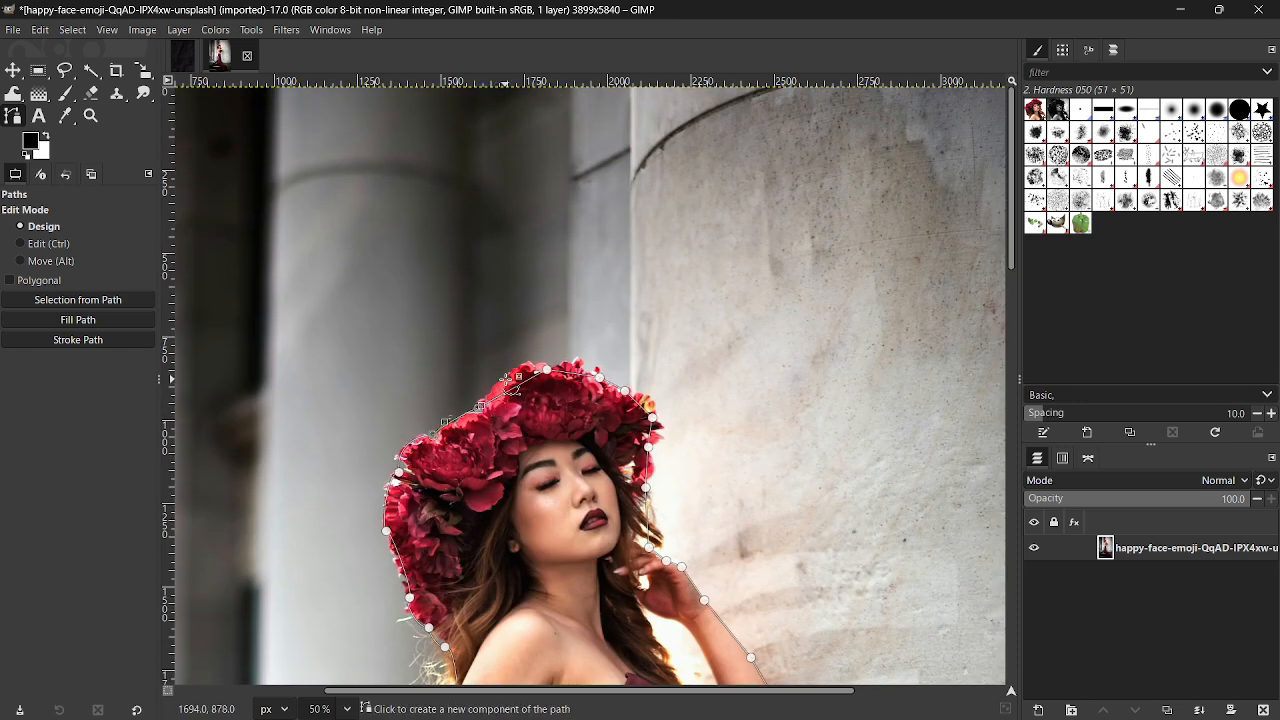
{"action": "left_click", "coordinate": [563, 377]}
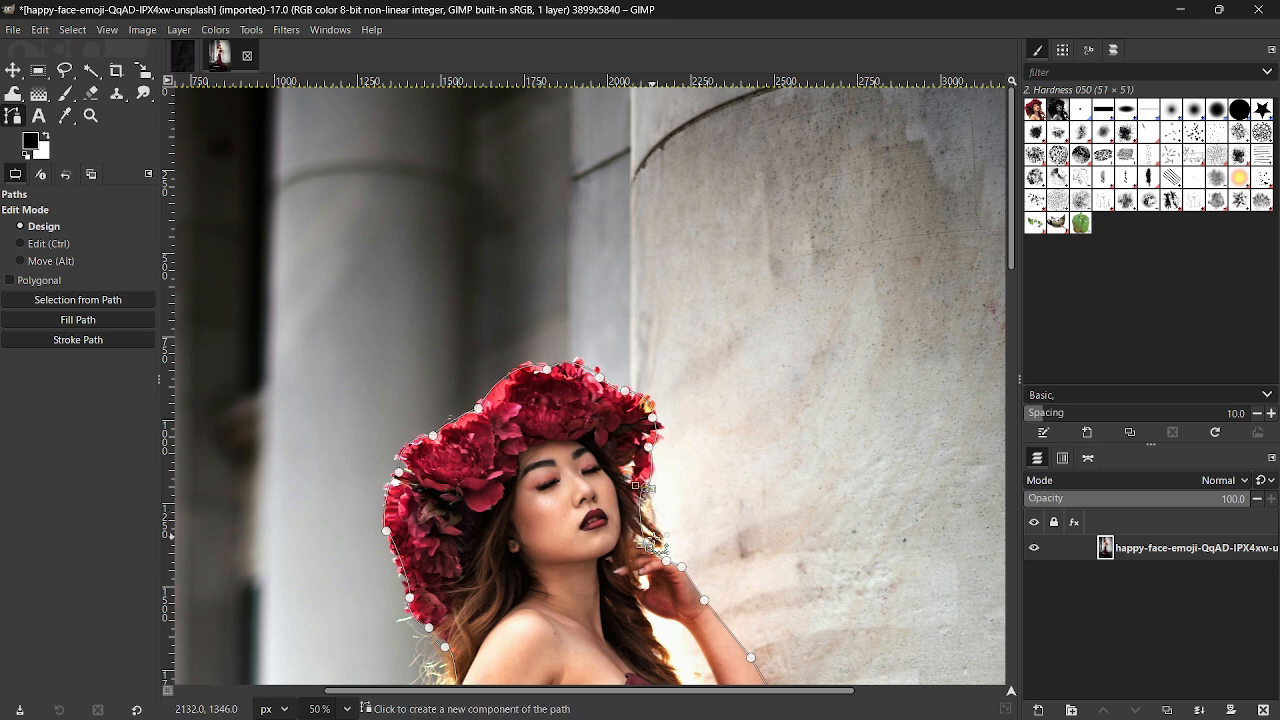
Step: Curve the path segments around the raised elbow and down the right side of the waist and skirt
{"action": "left_click_drag", "start_coordinate": [1003, 266], "coordinate": [1003, 363]}
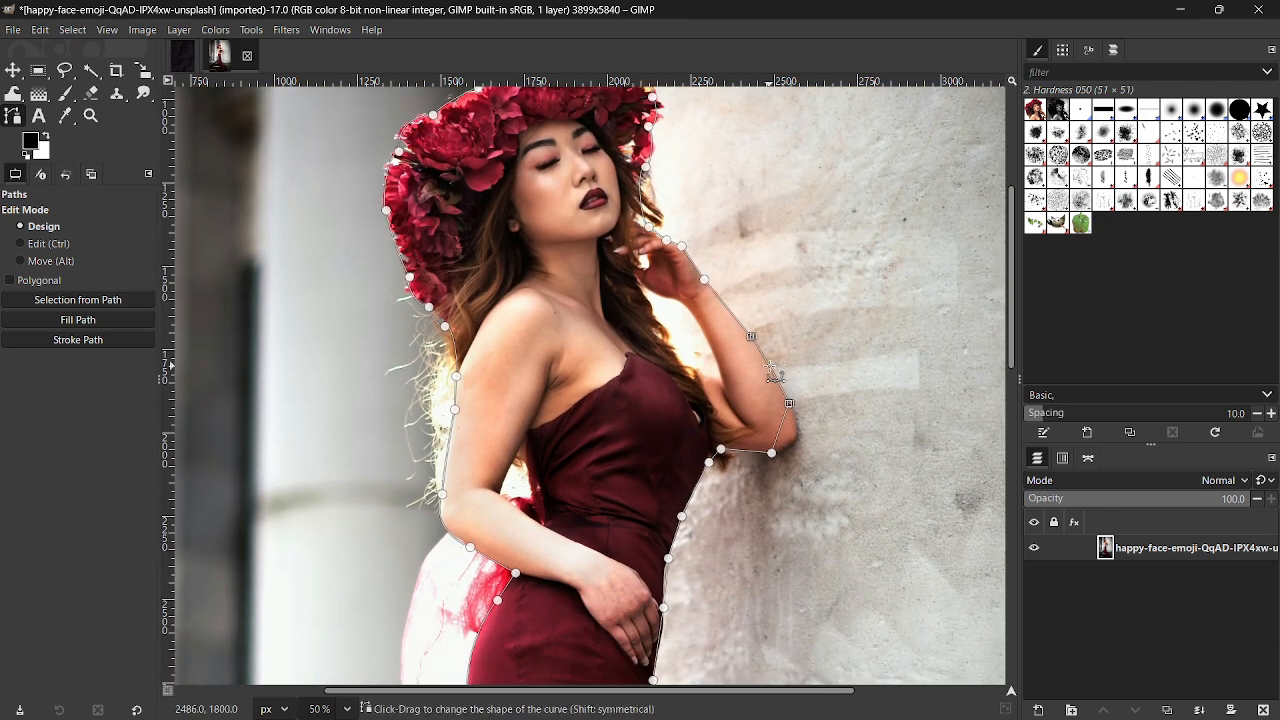
{"action": "left_click", "coordinate": [708, 462]}
{"action": "scroll", "coordinate": [668, 230], "scroll_direction": "down", "scroll_amount": 5}
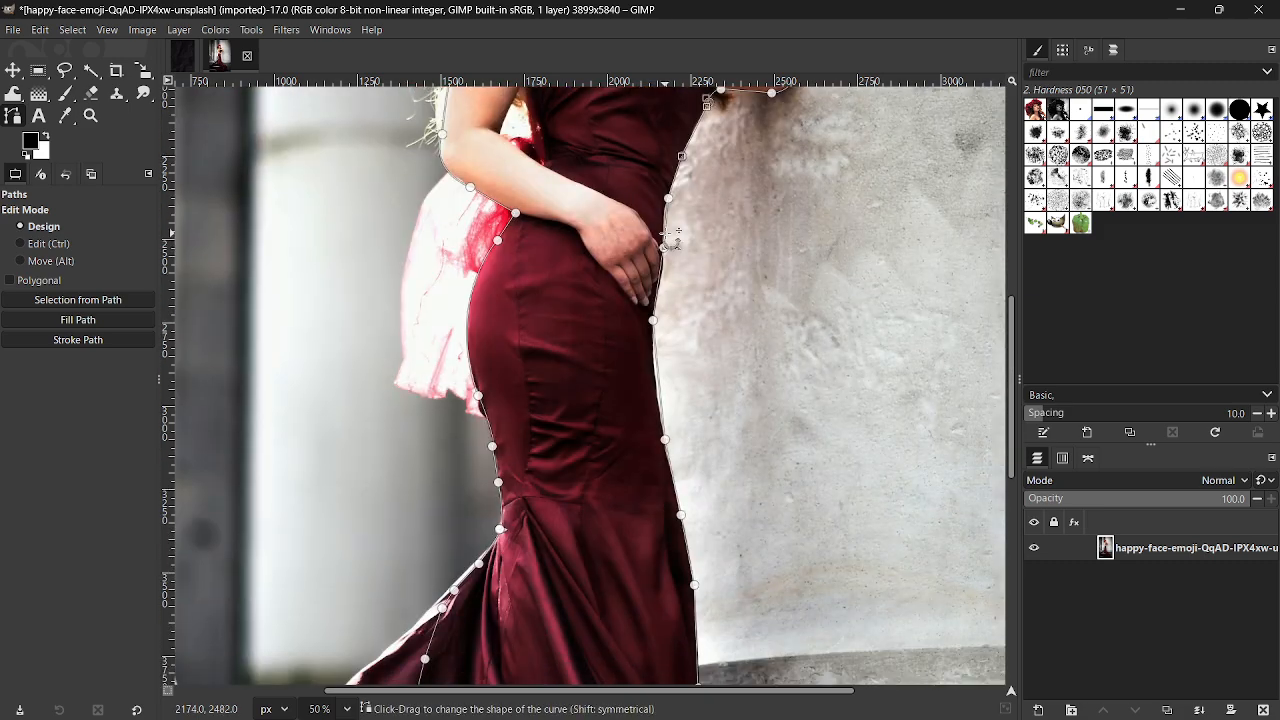
{"action": "scroll", "coordinate": [663, 385], "scroll_direction": "down", "scroll_amount": 8}
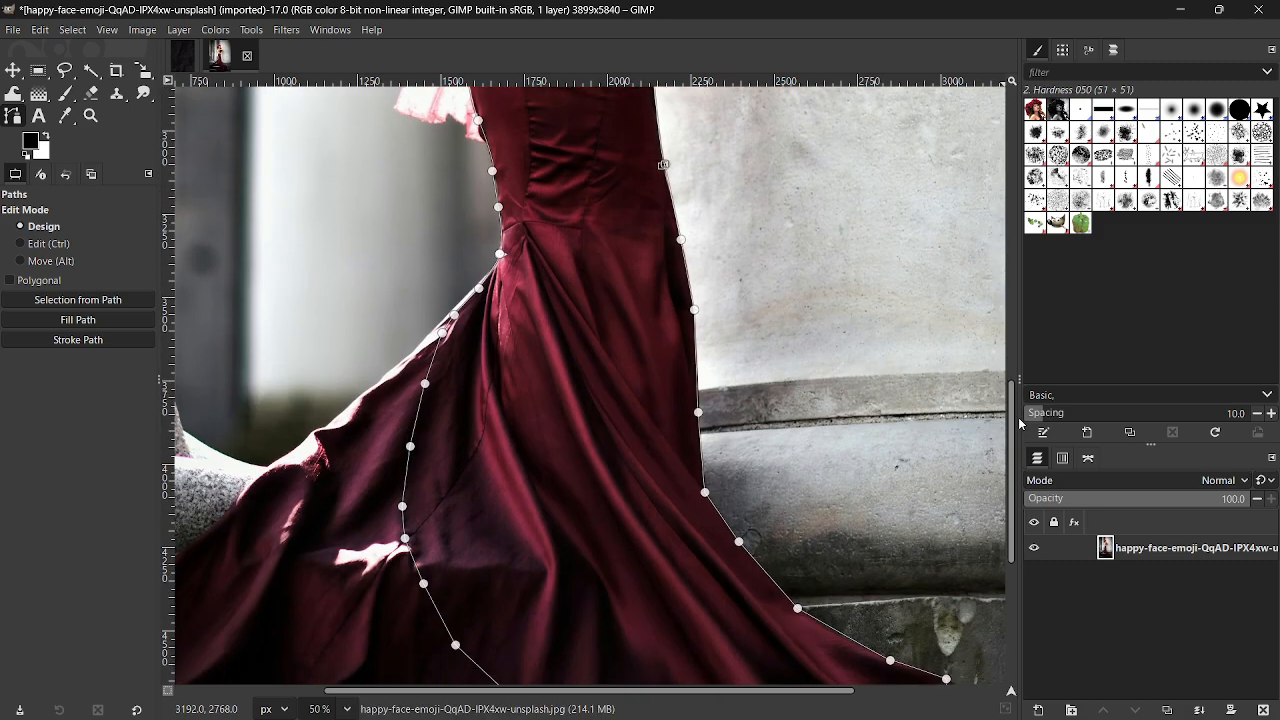
Step: Bend the path into rounded curves around the train's right tip and along the lower fabric
{"action": "left_click", "coordinate": [947, 377]}
{"action": "left_click_drag", "start_coordinate": [916, 474], "coordinate": [916, 460]}
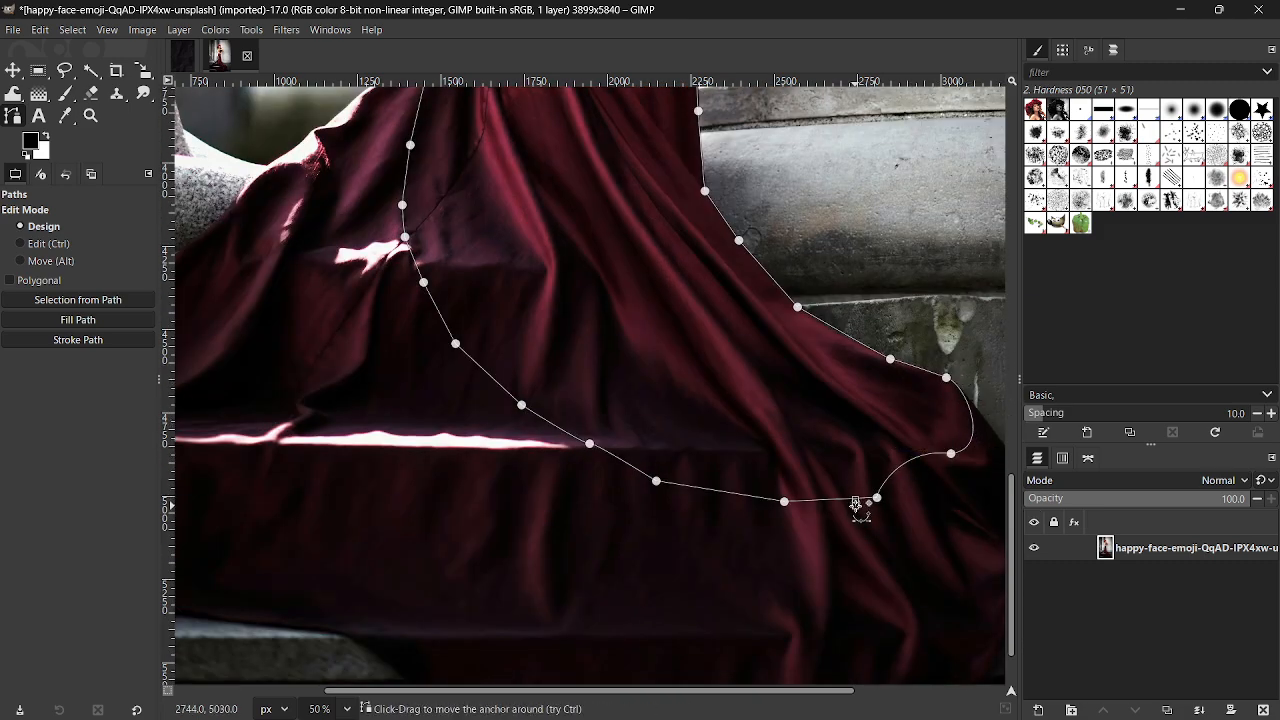
{"action": "left_click_drag", "start_coordinate": [855, 500], "coordinate": [854, 519]}
{"action": "left_click_drag", "start_coordinate": [759, 497], "coordinate": [758, 480]}
{"action": "left_click_drag", "start_coordinate": [624, 463], "coordinate": [621, 478]}
{"action": "left_click_drag", "start_coordinate": [556, 424], "coordinate": [560, 410]}
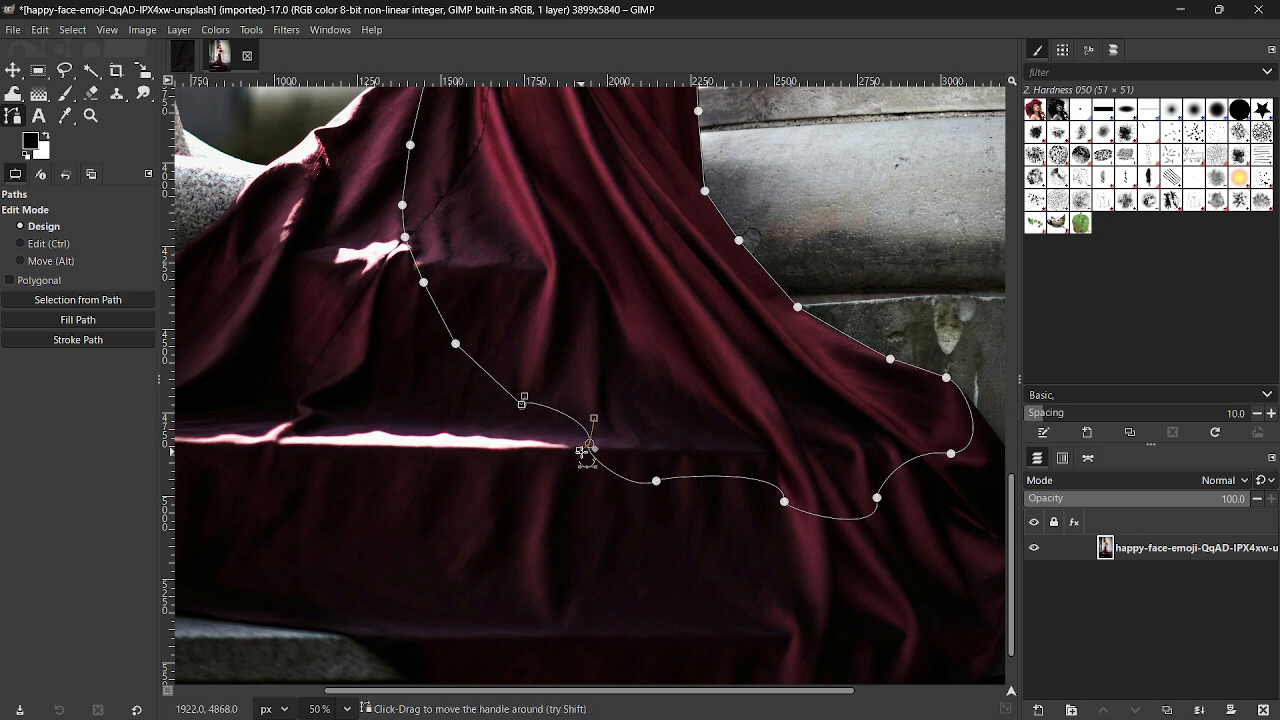
Step: Curve the path segments up the left folds of the train and nudge the anchor beside the bright highlight
{"action": "left_click_drag", "start_coordinate": [488, 374], "coordinate": [483, 383]}
{"action": "left_click_drag", "start_coordinate": [449, 333], "coordinate": [452, 318]}
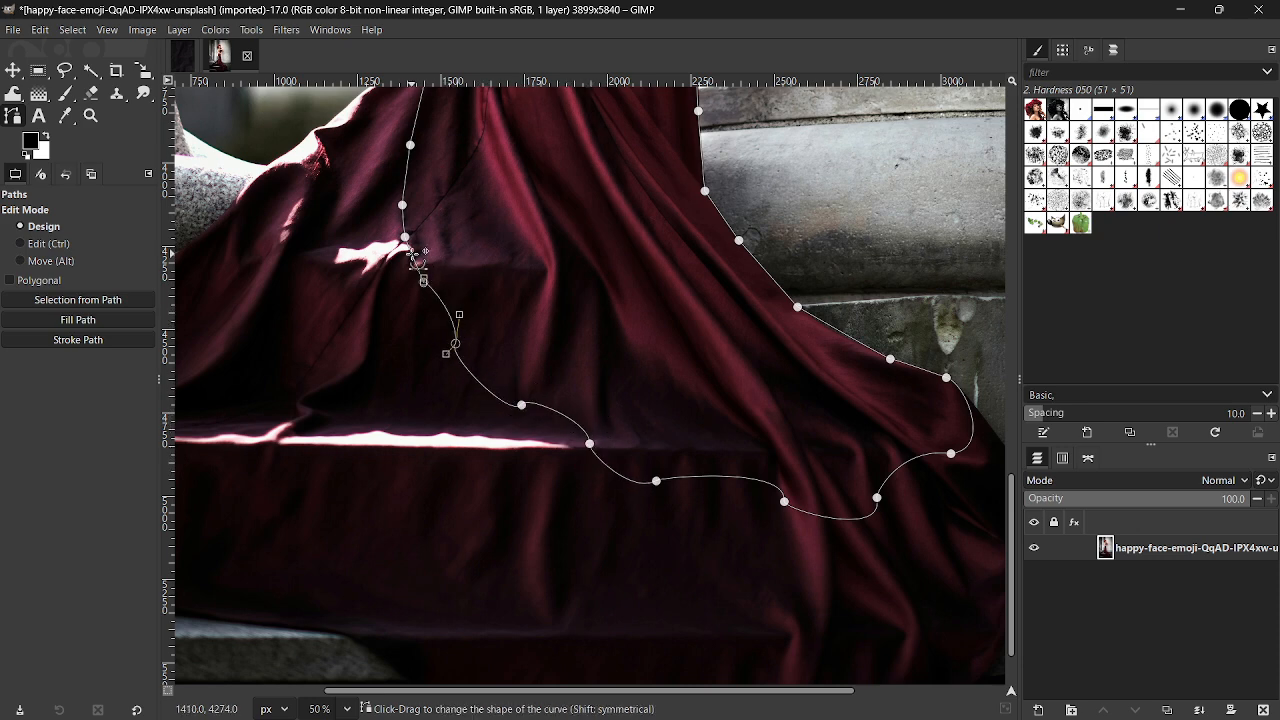
{"action": "left_click_drag", "start_coordinate": [413, 258], "coordinate": [414, 267]}
{"action": "left_click_drag", "start_coordinate": [404, 218], "coordinate": [400, 183]}
{"action": "left_click_drag", "start_coordinate": [405, 245], "coordinate": [411, 241]}
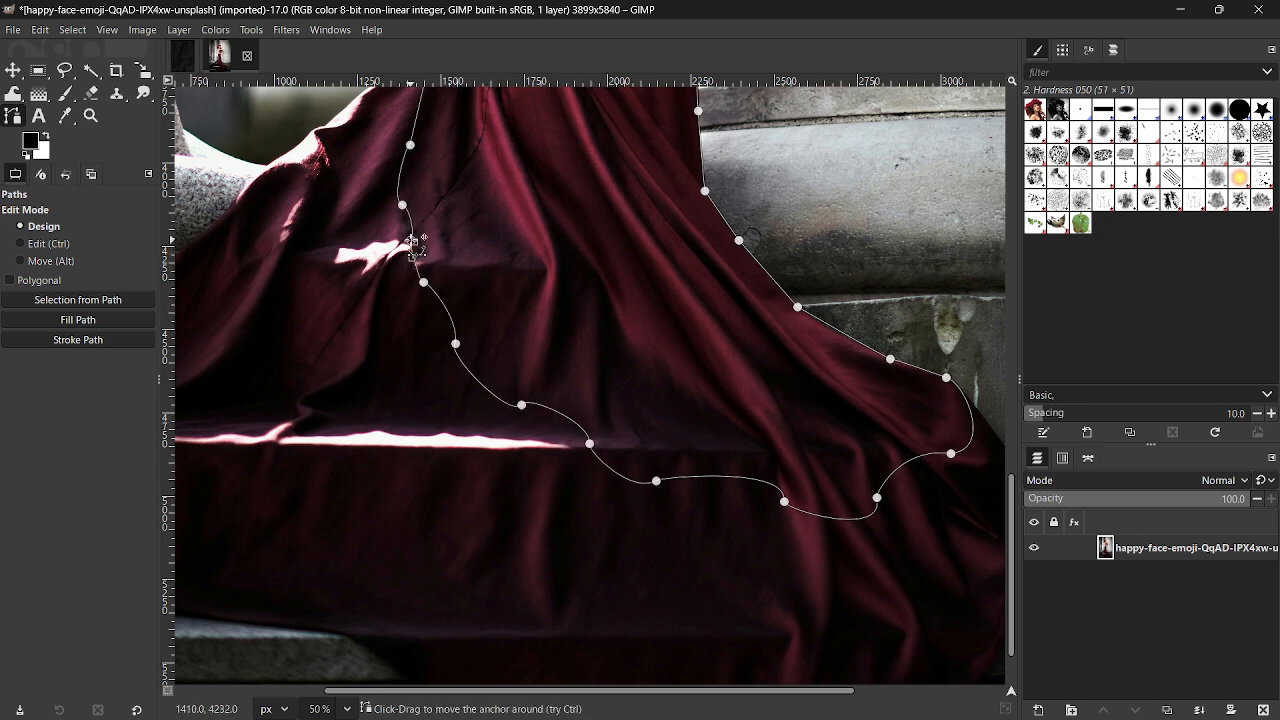
{"action": "left_click_drag", "start_coordinate": [1009, 489], "coordinate": [1008, 425]}
{"action": "key", "text": "ctrl+x"}
{"action": "key", "text": "ctrl+z"}
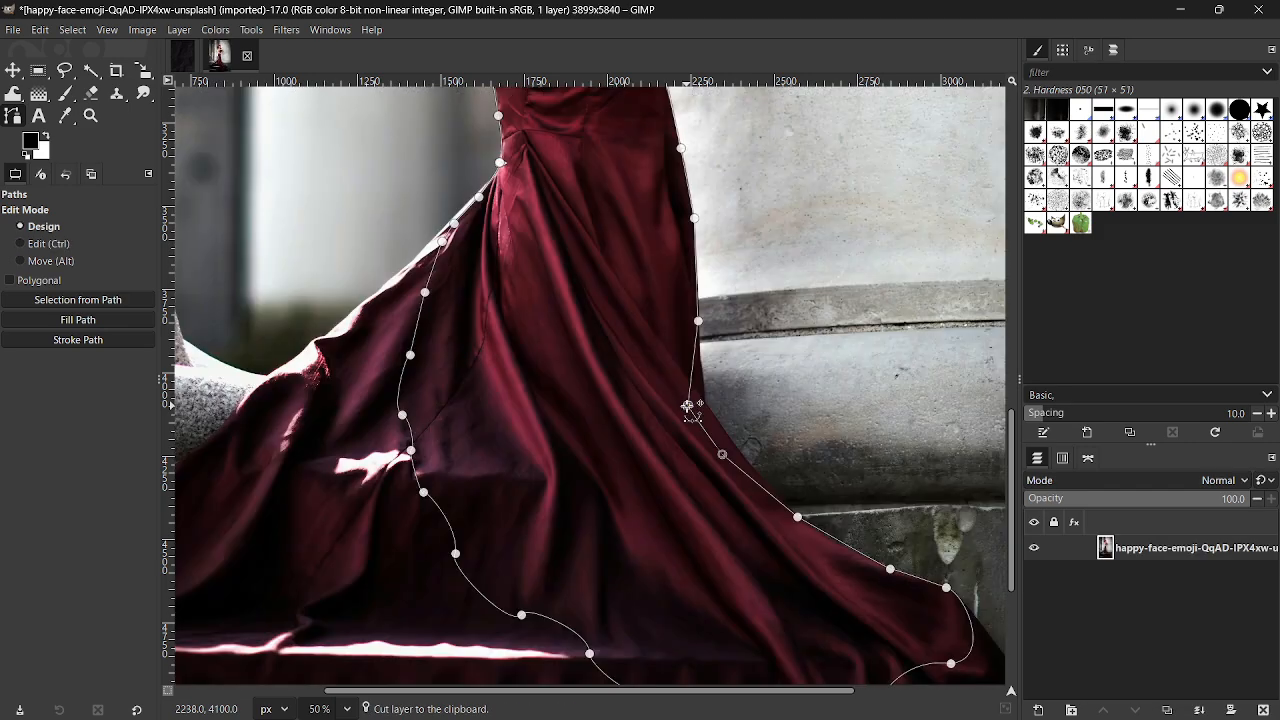
Step: Trace a separate closed path around the background gap between the woman's lowered arm and her waist
{"action": "scroll", "coordinate": [988, 248], "scroll_direction": "up", "scroll_amount": 10}
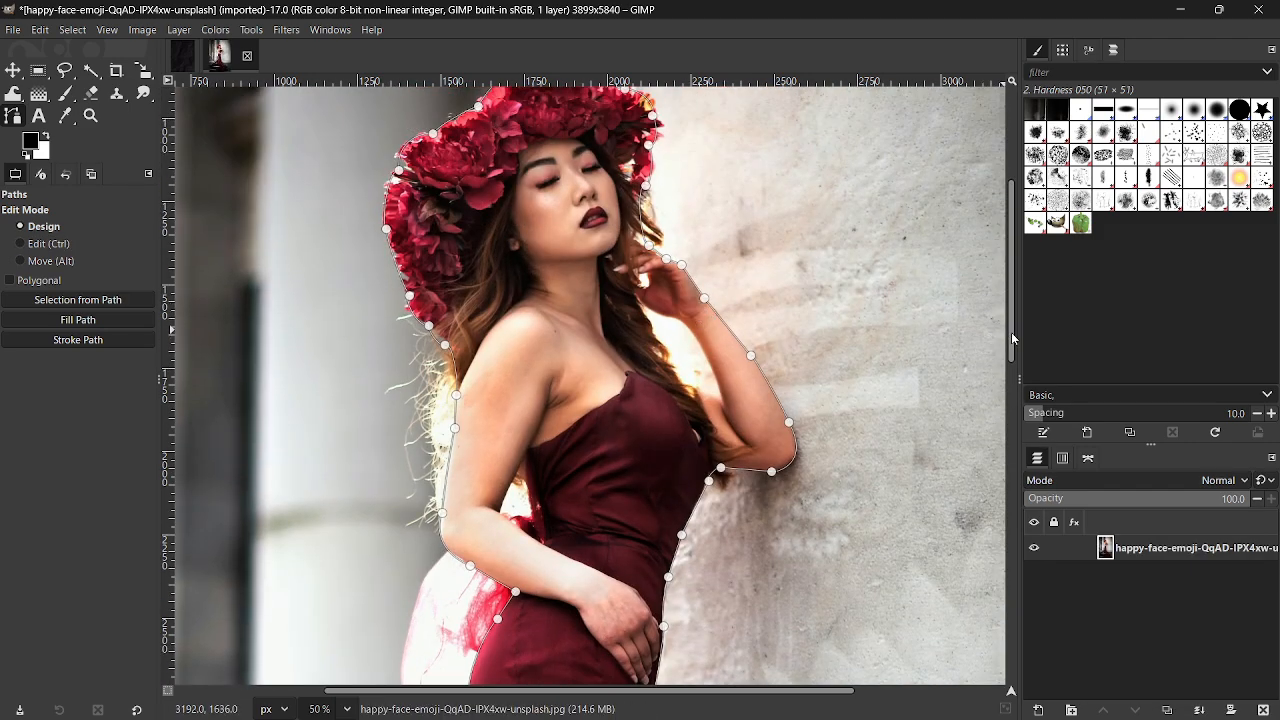
{"action": "scroll", "coordinate": [1011, 332], "scroll_direction": "down", "scroll_amount": 3}
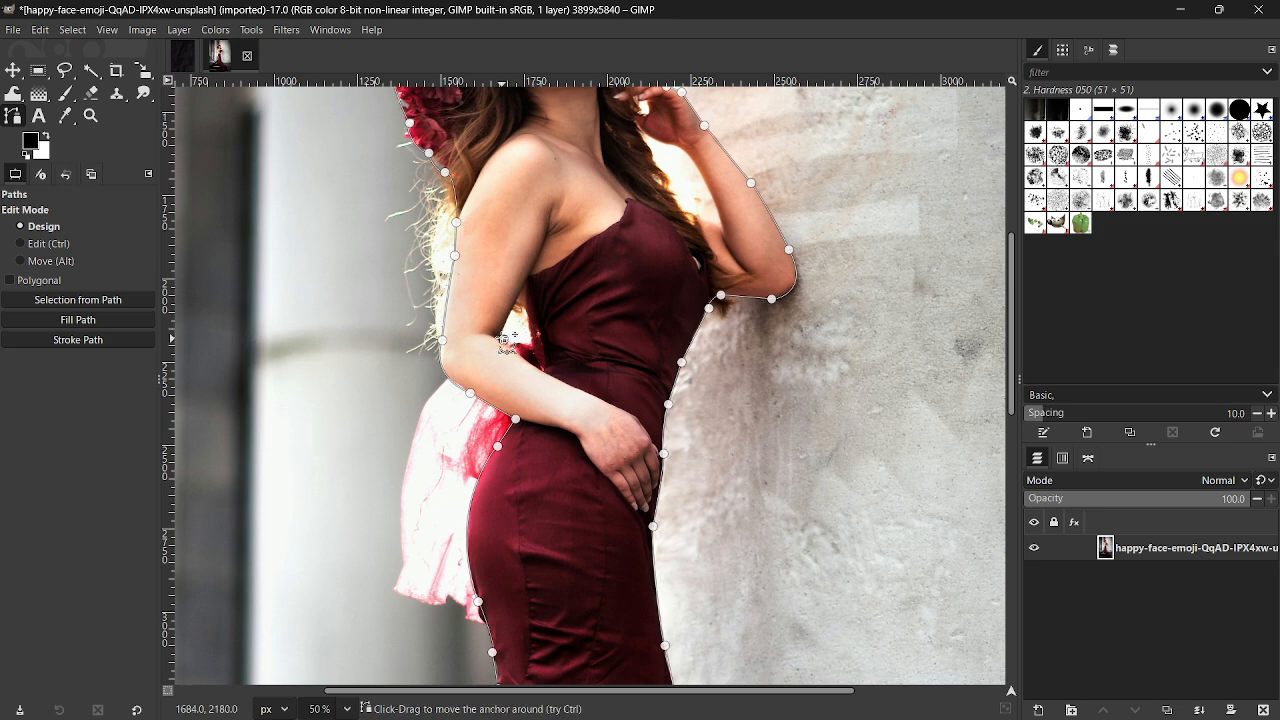
{"action": "left_click", "coordinate": [524, 290]}
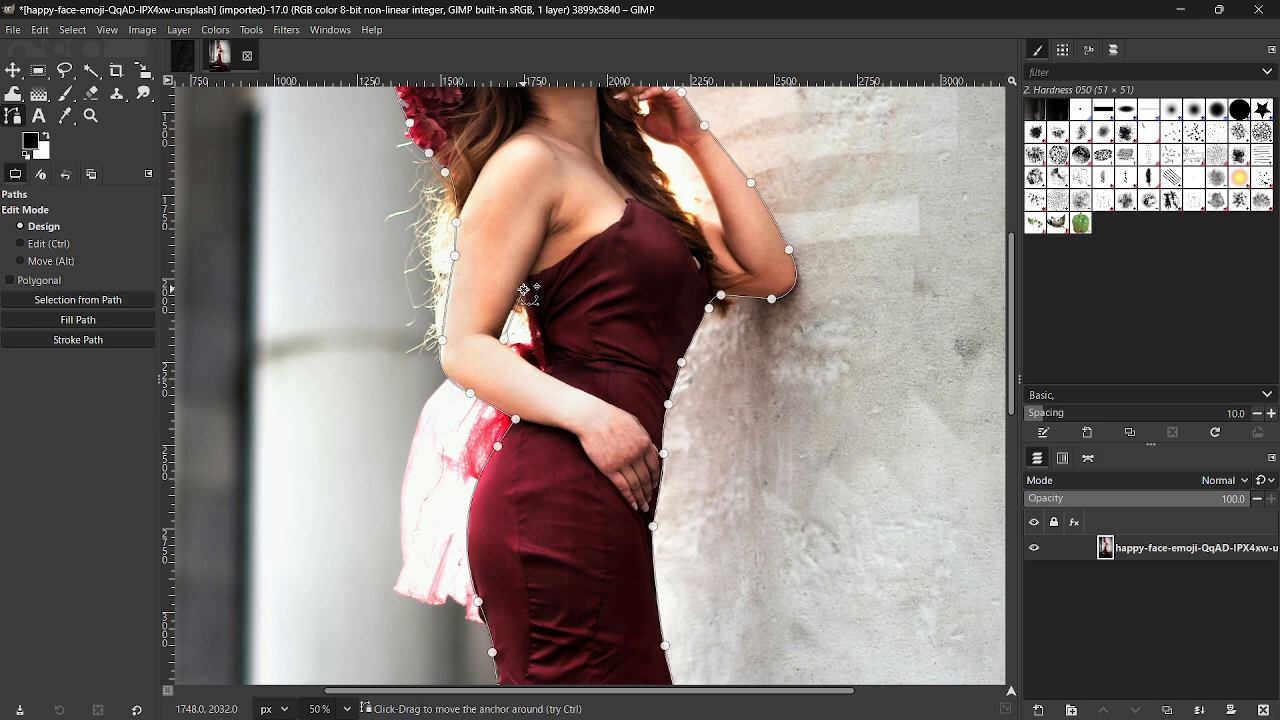
{"action": "key", "text": "ctrl+z"}
{"action": "left_click", "coordinate": [527, 280]}
{"action": "left_click", "coordinate": [541, 346]}
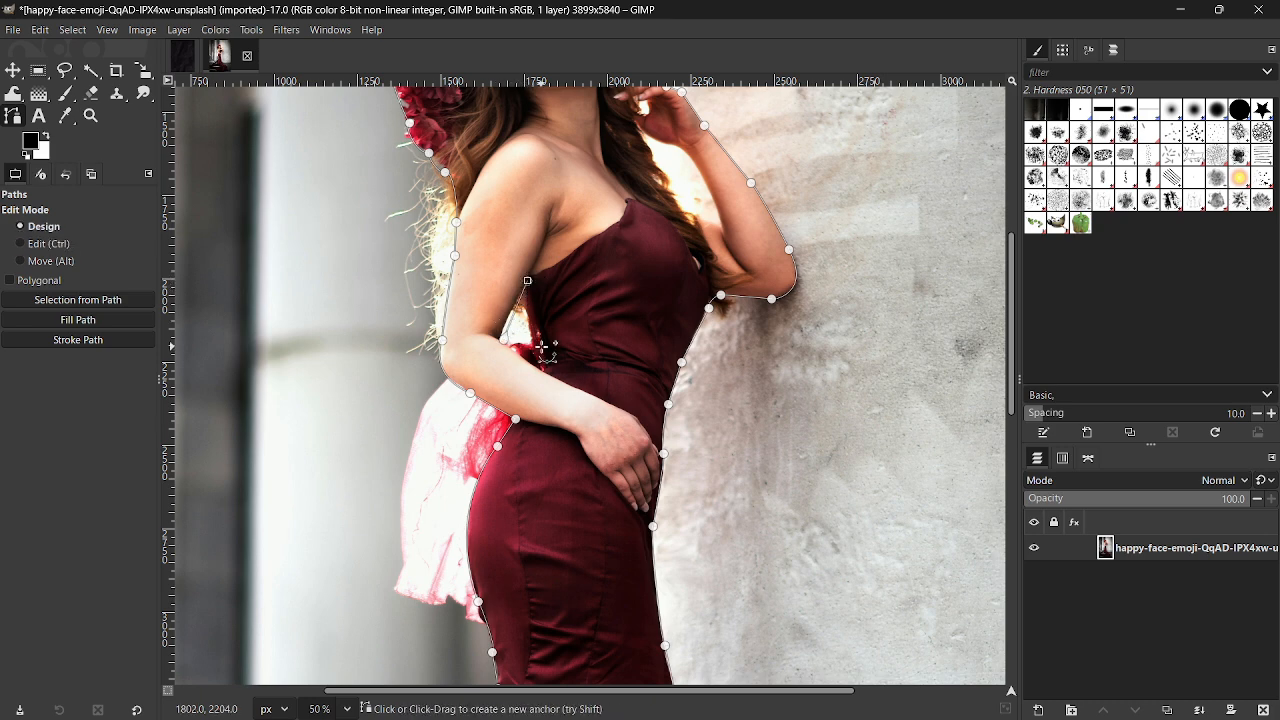
{"action": "left_click", "coordinate": [544, 370]}
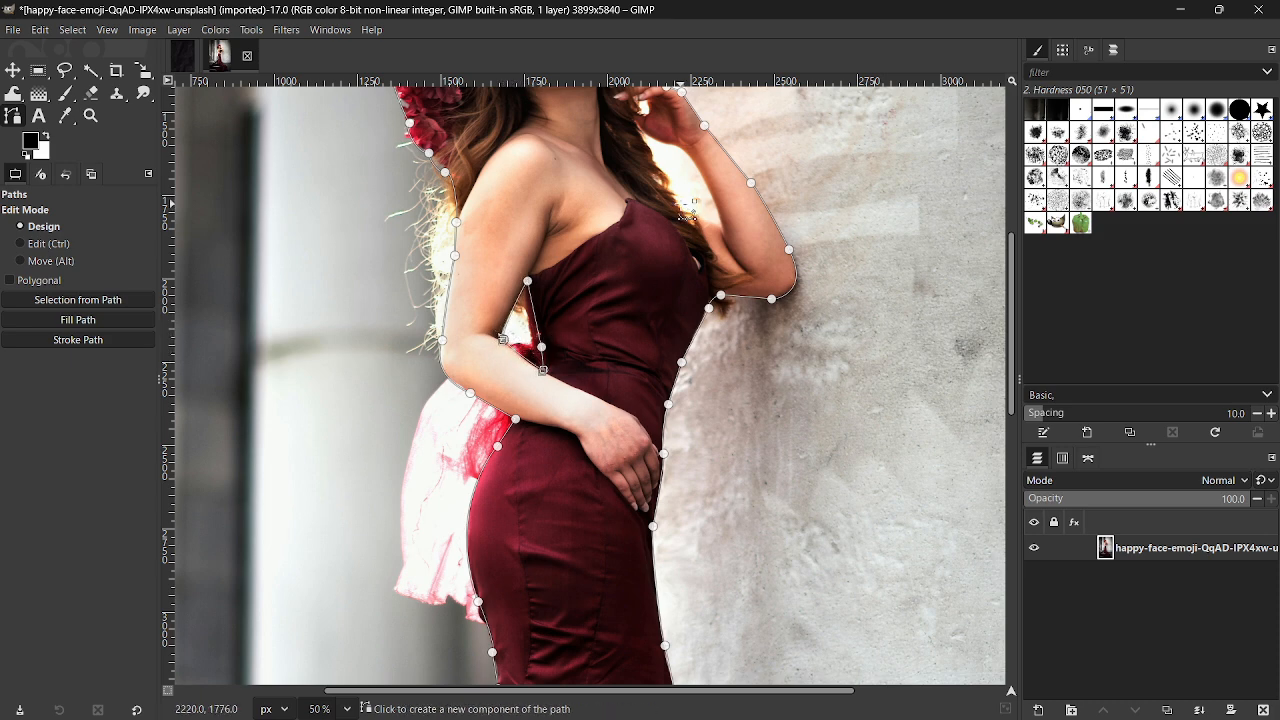
Step: Trace another path around the bright background gap between the woman's hair and her raised forearm
{"action": "left_click", "coordinate": [720, 225]}
{"action": "left_click", "coordinate": [639, 128]}
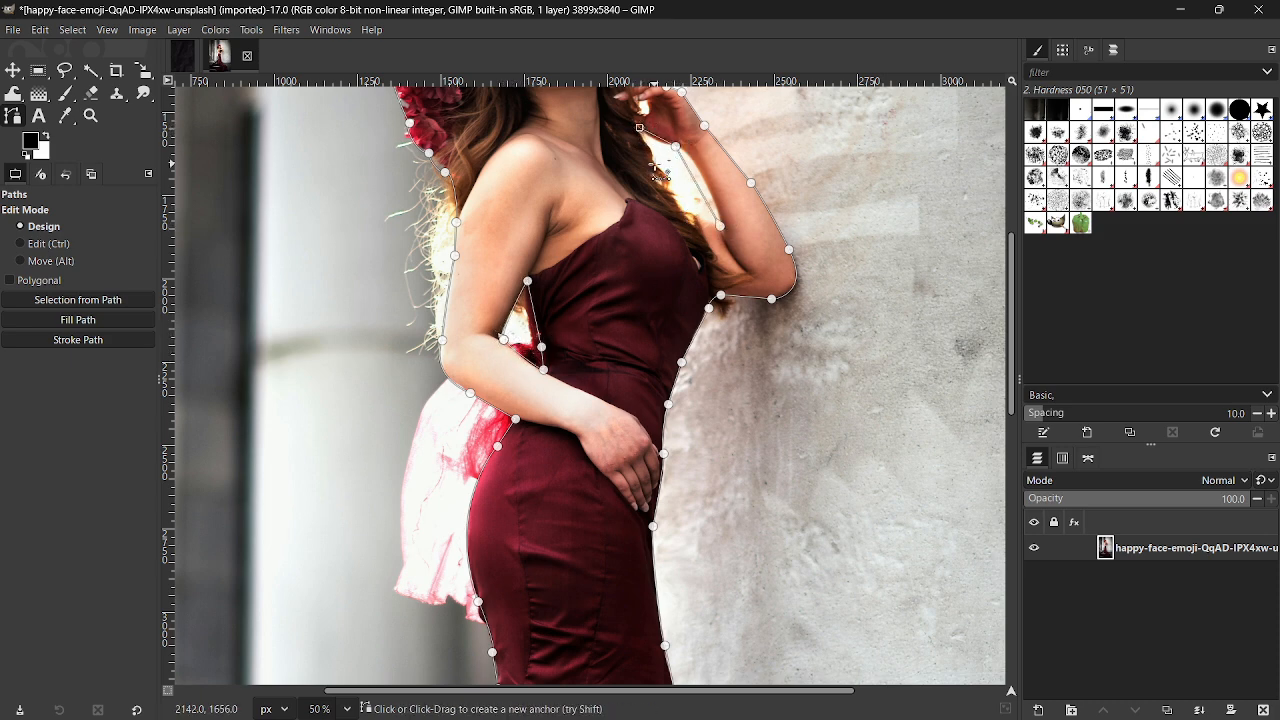
{"action": "left_click", "coordinate": [655, 164]}
{"action": "left_click", "coordinate": [681, 206]}
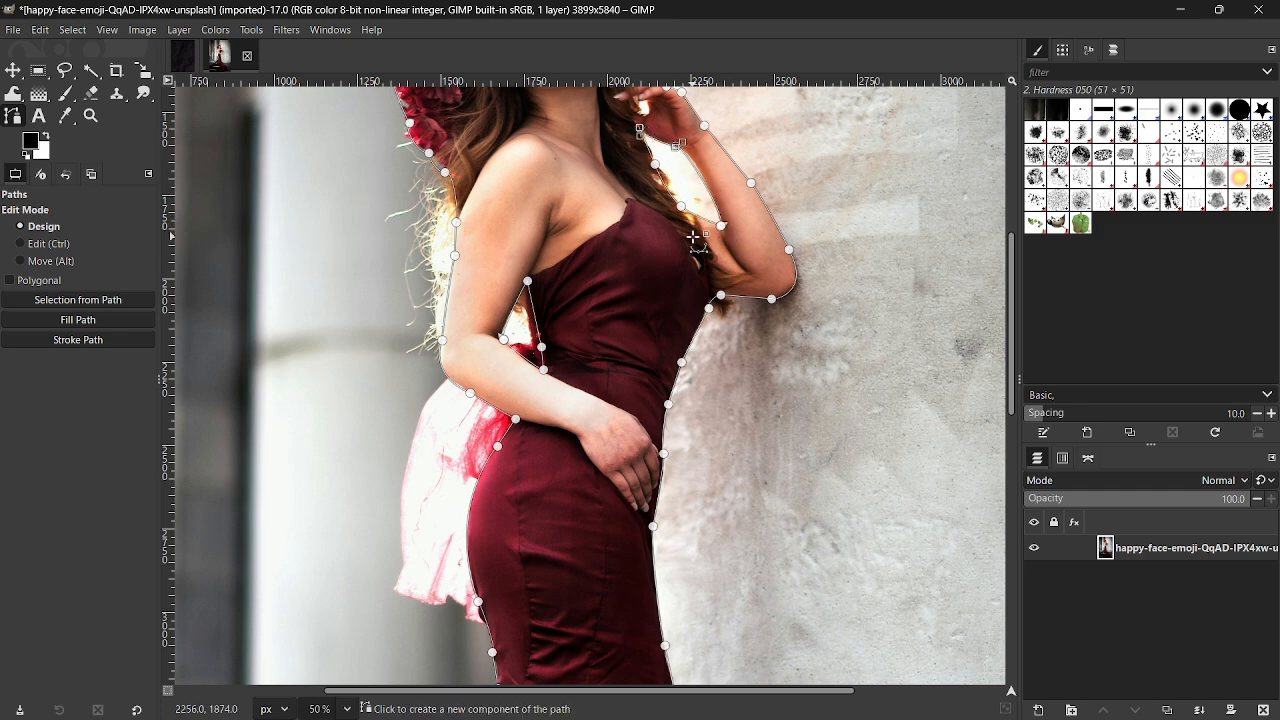
Step: Convert the finished path around the woman into a selection
{"action": "left_click", "coordinate": [347, 706]}
{"action": "left_click", "coordinate": [349, 645]}
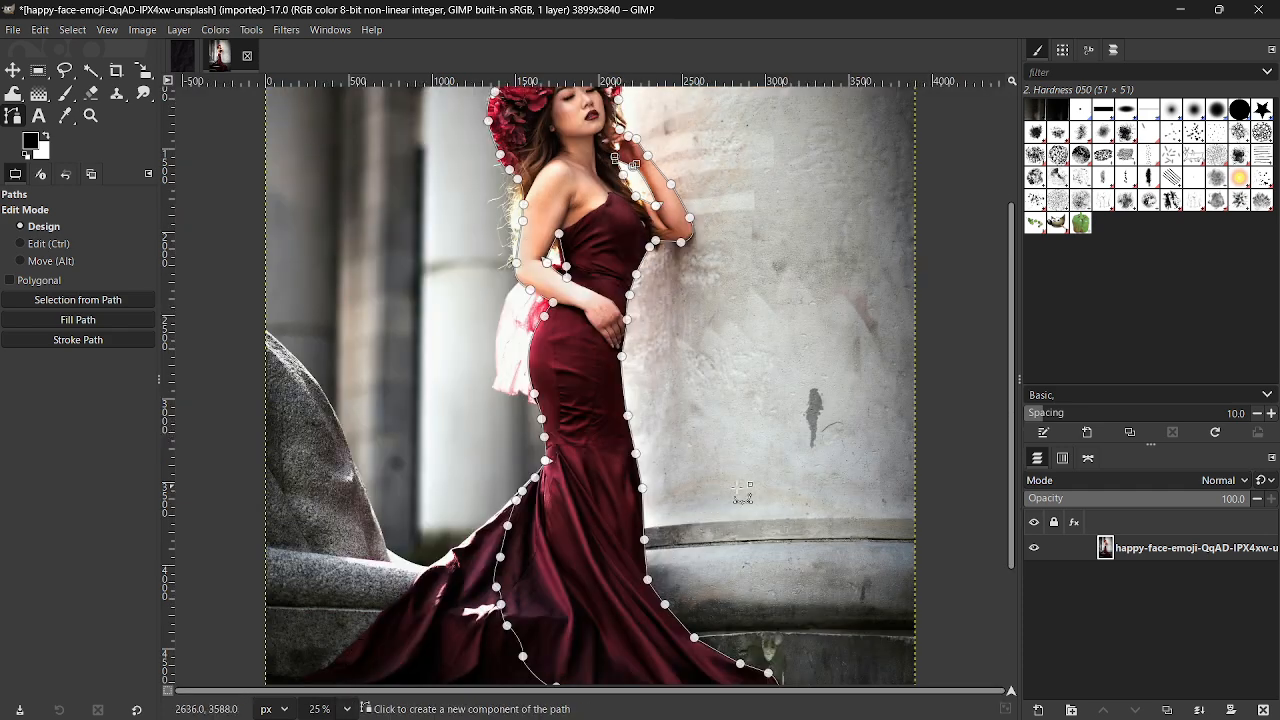
{"action": "left_click", "coordinate": [1088, 457]}
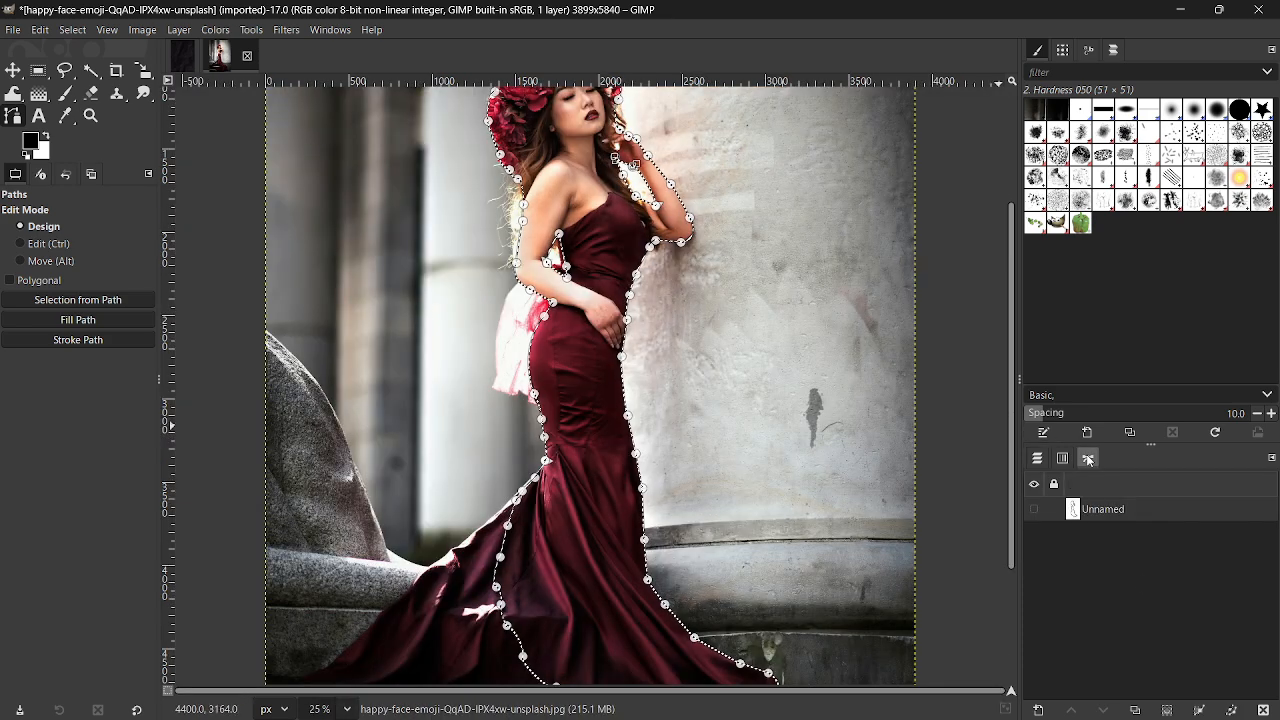
{"action": "left_click", "coordinate": [1167, 711]}
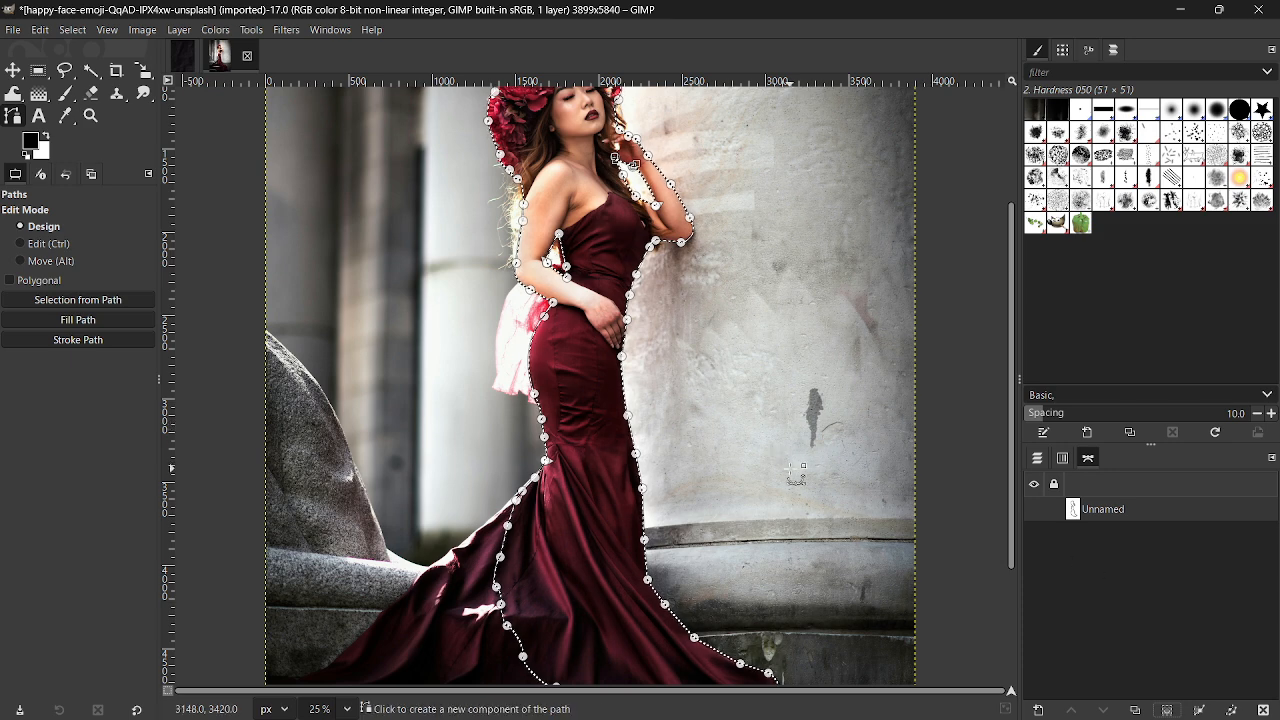
Step: Copy the selected woman and paste her into the crumpled-paper poster image as a new layer
{"action": "key", "text": "ctrl+c"}
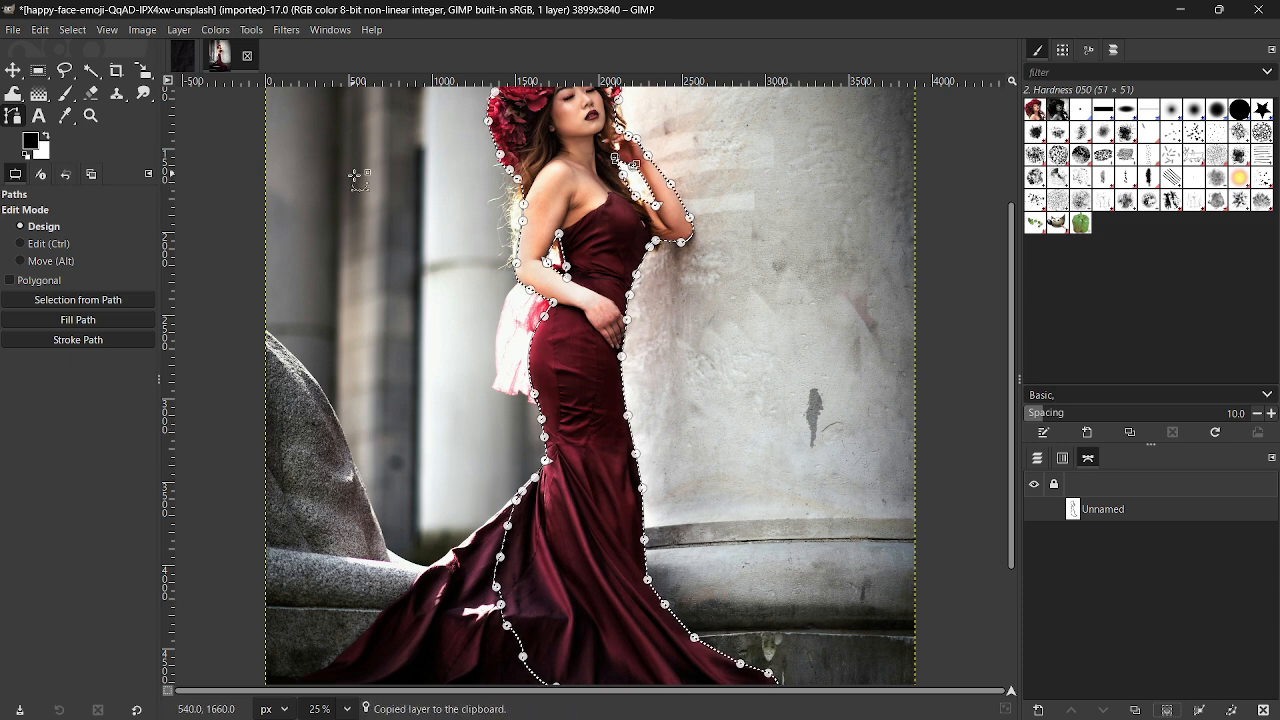
{"action": "left_click", "coordinate": [178, 55]}
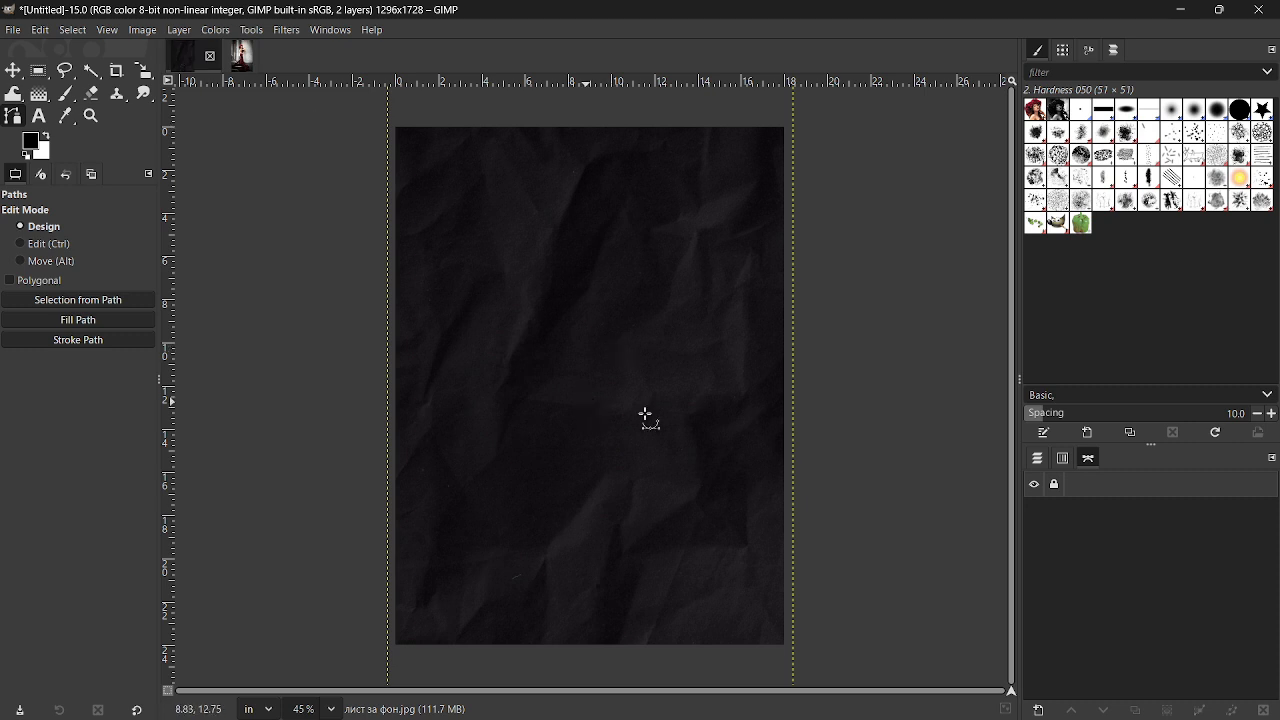
{"action": "key", "text": "ctrl+l"}
{"action": "key", "text": "ctrl+v"}
Step: Scale the pasted woman layer down to about 6.74 × 16.17 in so that she fits inside the poster
{"action": "left_click", "coordinate": [330, 709]}
{"action": "left_click", "coordinate": [320, 623]}
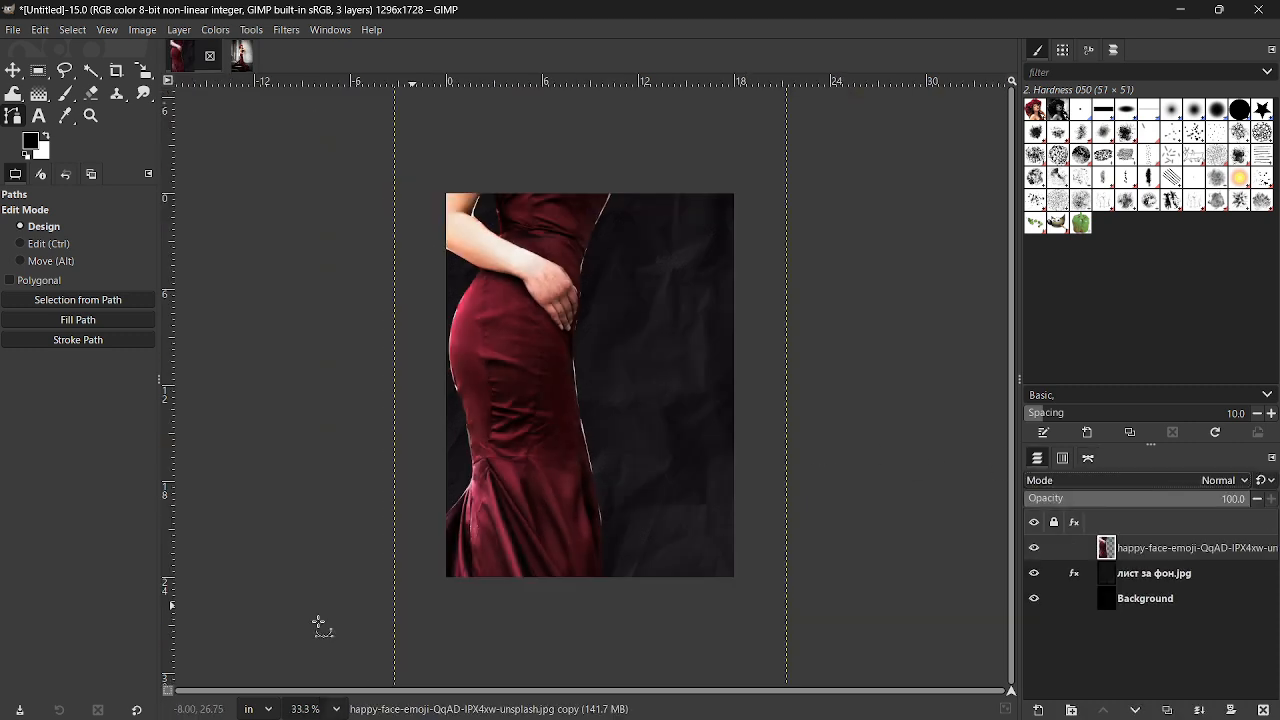
{"action": "left_click", "coordinate": [330, 709]}
{"action": "left_click", "coordinate": [329, 645]}
{"action": "left_click", "coordinate": [335, 709]}
{"action": "left_click", "coordinate": [332, 667]}
{"action": "key", "text": "shift+s"}
{"action": "left_click", "coordinate": [457, 429]}
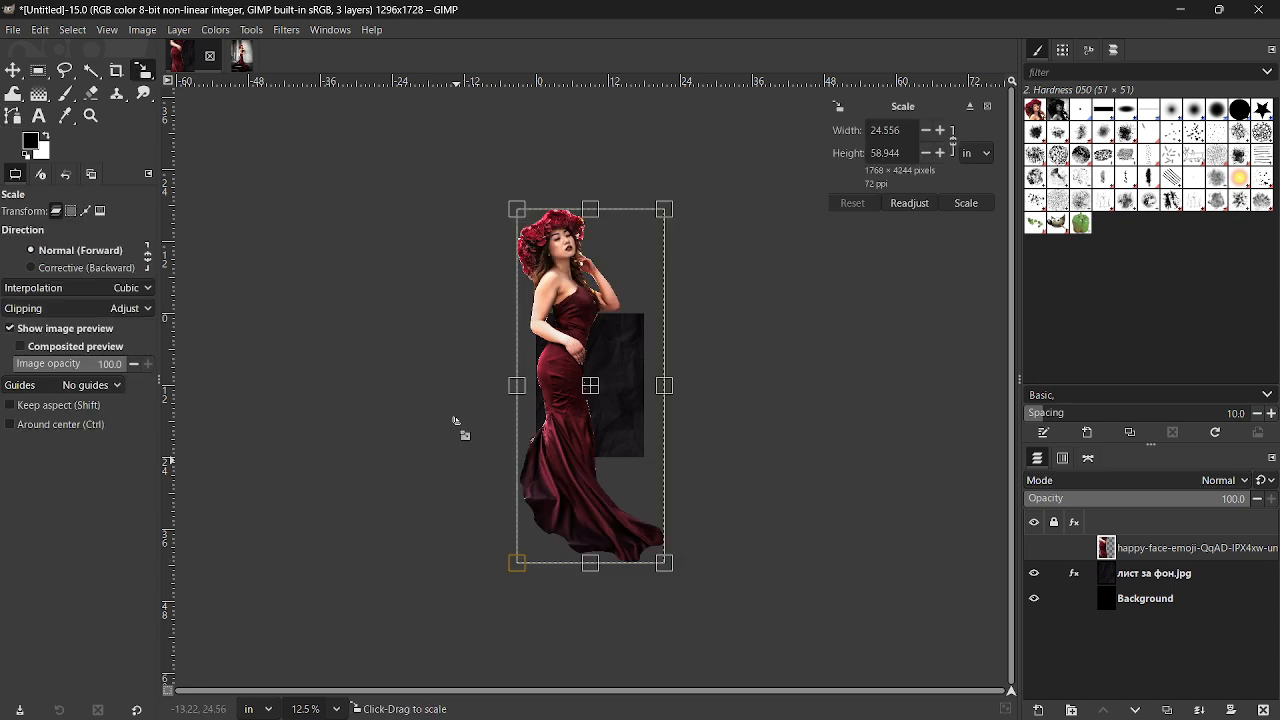
{"action": "left_click_drag", "start_coordinate": [535, 233], "coordinate": [560, 322]}
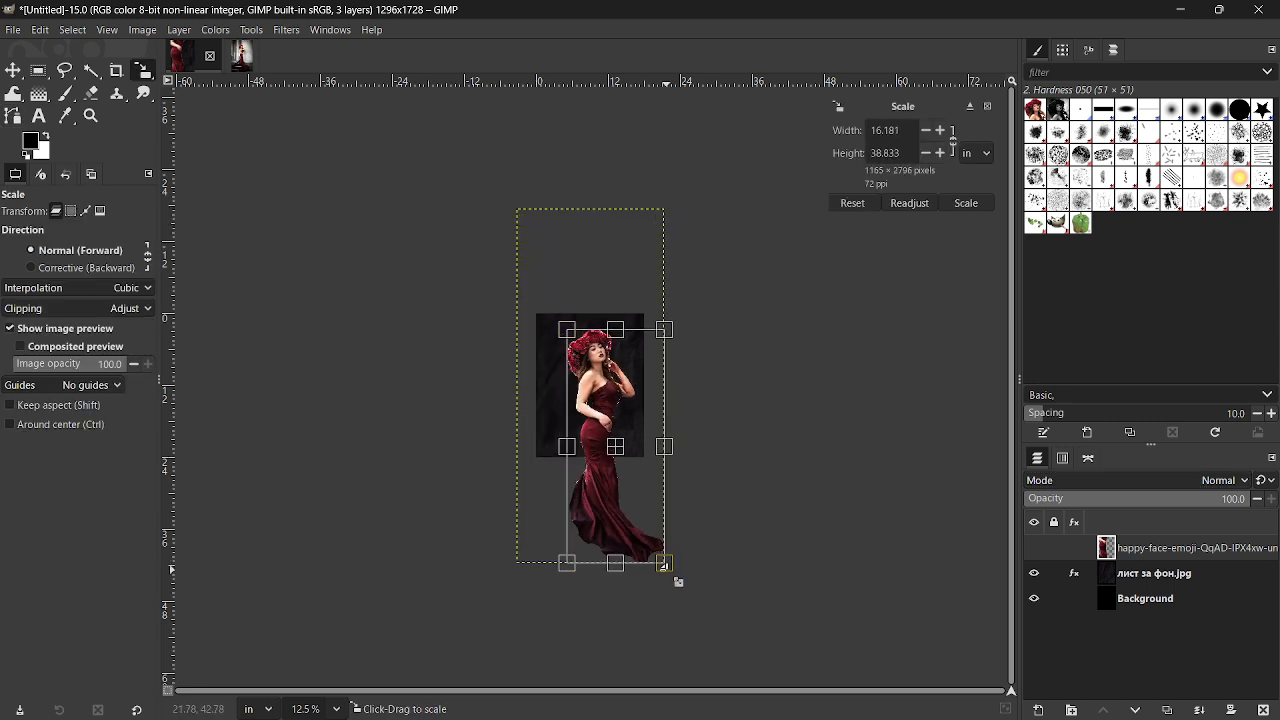
{"action": "left_click_drag", "start_coordinate": [671, 574], "coordinate": [577, 450]}
{"action": "key", "text": "Return"}
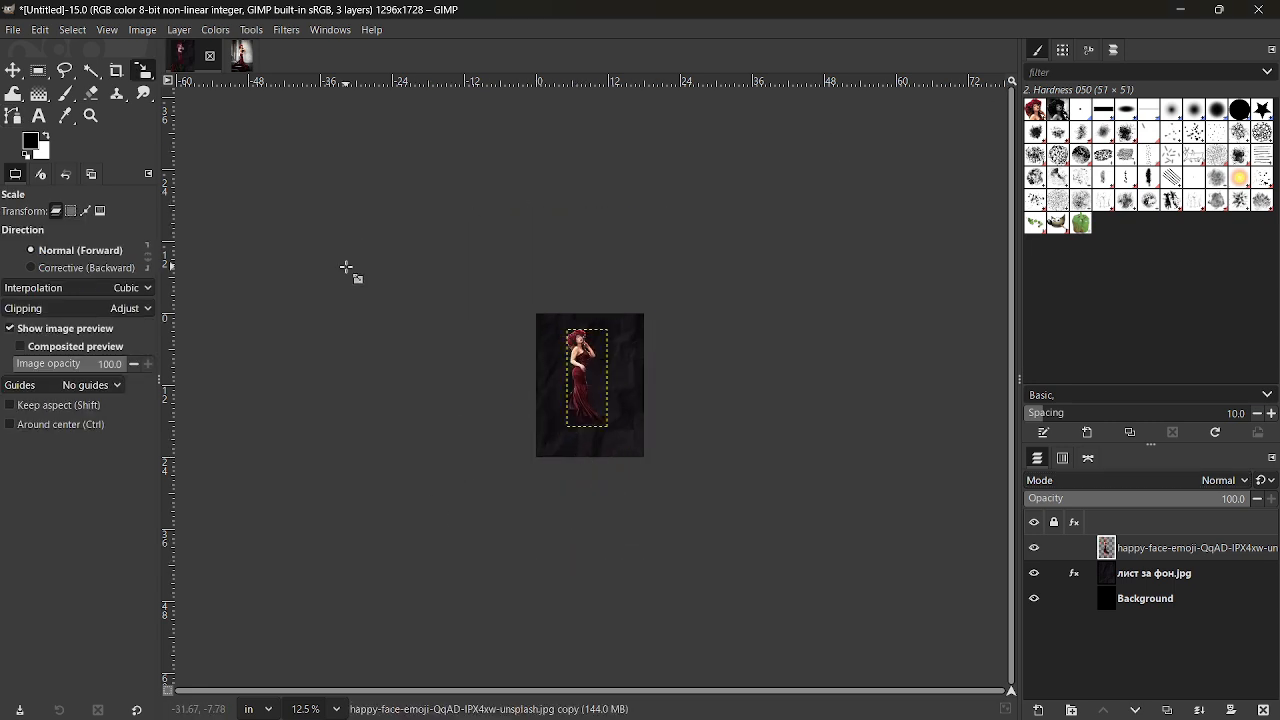
Step: Move the woman layer to the middle of the dark poster background
{"action": "left_click", "coordinate": [335, 709]}
{"action": "left_click", "coordinate": [323, 607]}
{"action": "left_click", "coordinate": [14, 70]}
{"action": "left_click_drag", "start_coordinate": [545, 362], "coordinate": [567, 387]}
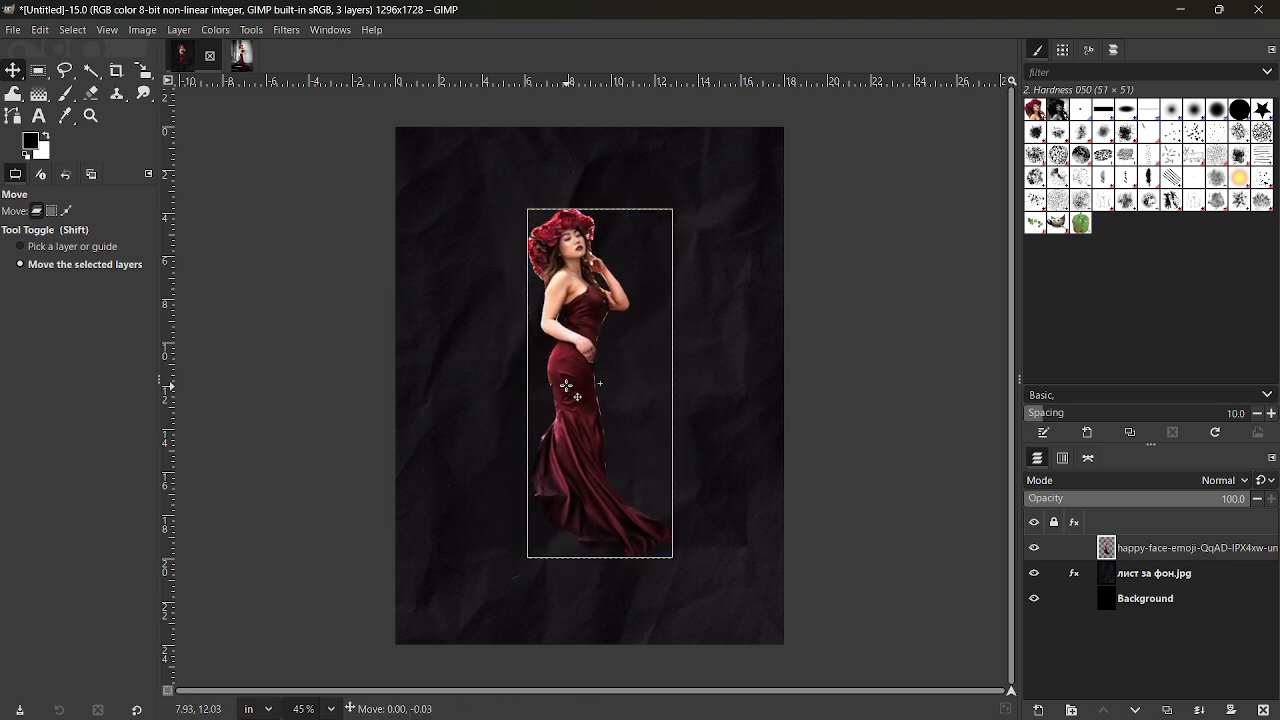
{"action": "left_click_drag", "start_coordinate": [567, 387], "coordinate": [559, 383]}
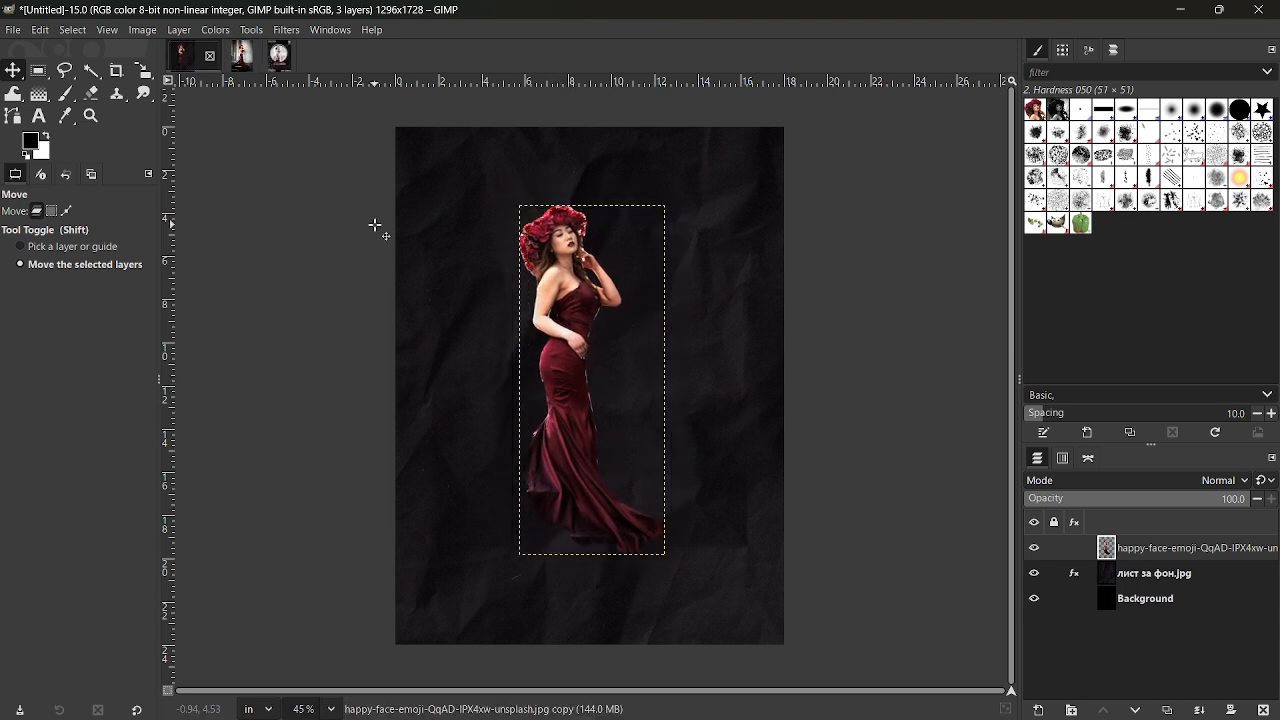
Step: Scale the woman layer to about 6.57 × 15.76 in and reposition her near the poster's centre
{"action": "left_click", "coordinate": [143, 70]}
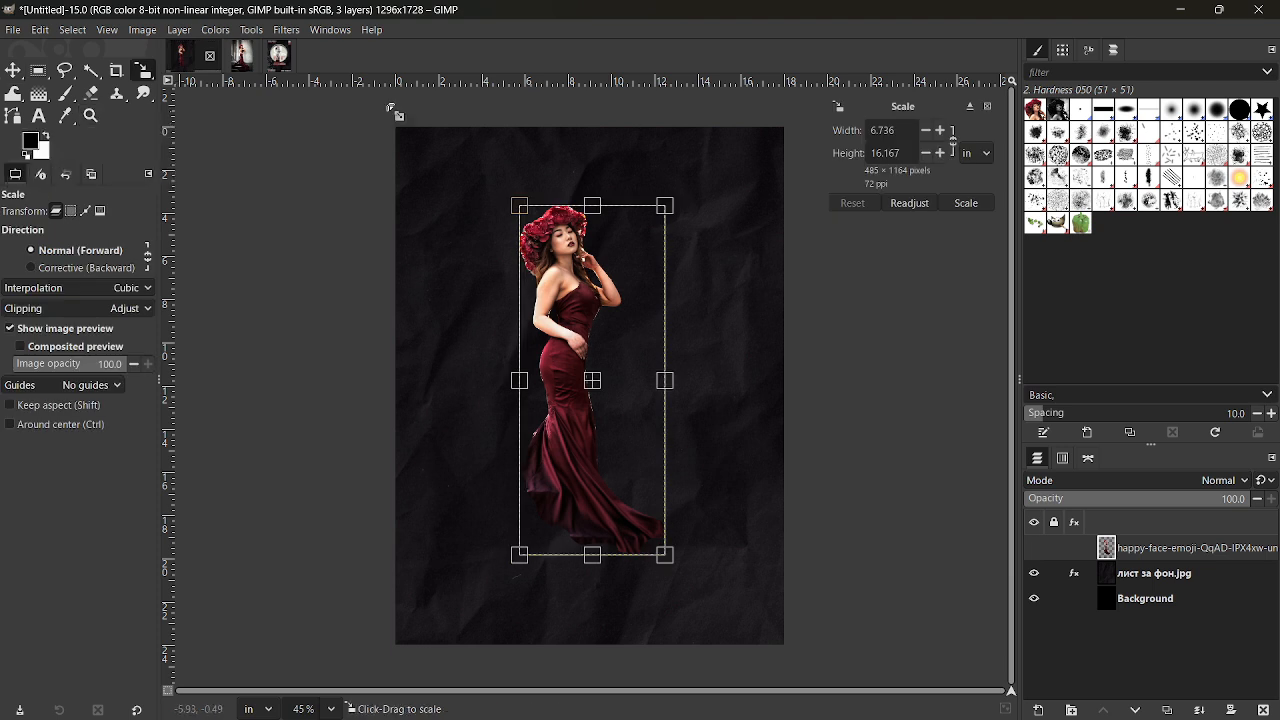
{"action": "mouse_move", "coordinate": [524, 211]}
{"action": "left_mouse_down"}
{"action": "mouse_move", "coordinate": [530, 226]}
{"action": "mouse_move", "coordinate": [522, 212]}
{"action": "left_mouse_up"}
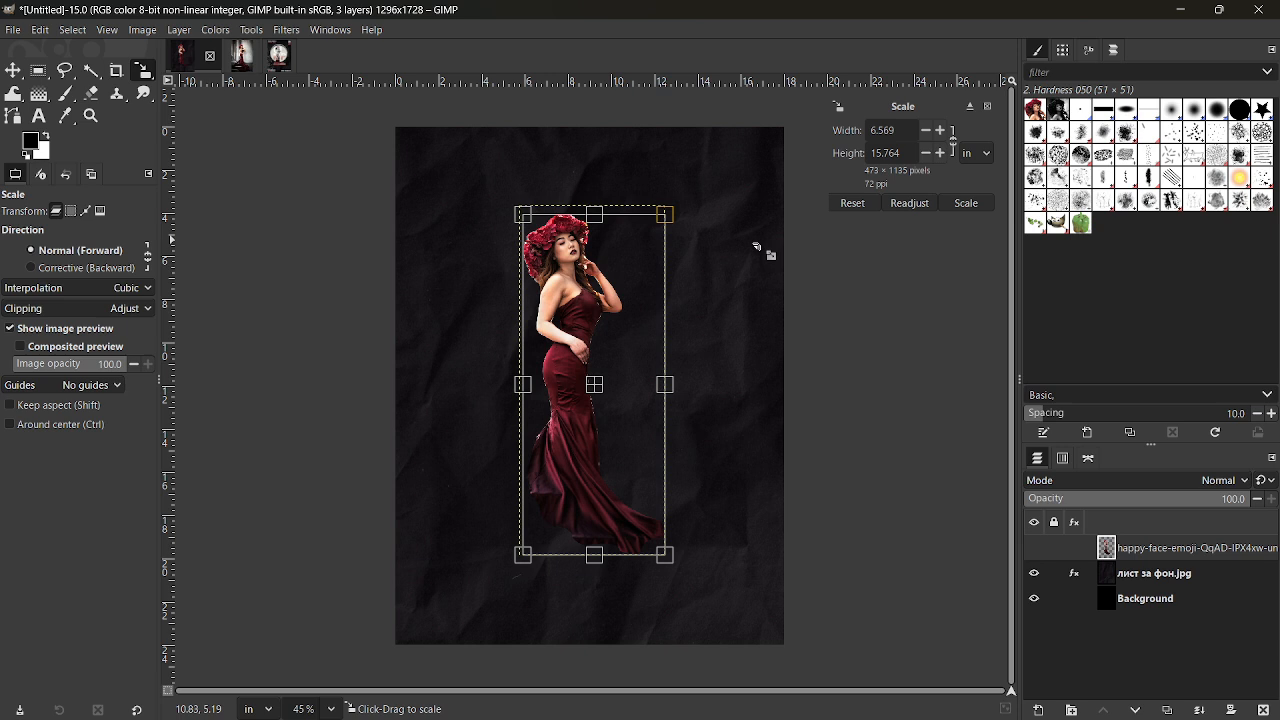
{"action": "left_click", "coordinate": [963, 202]}
{"action": "key", "text": "m"}
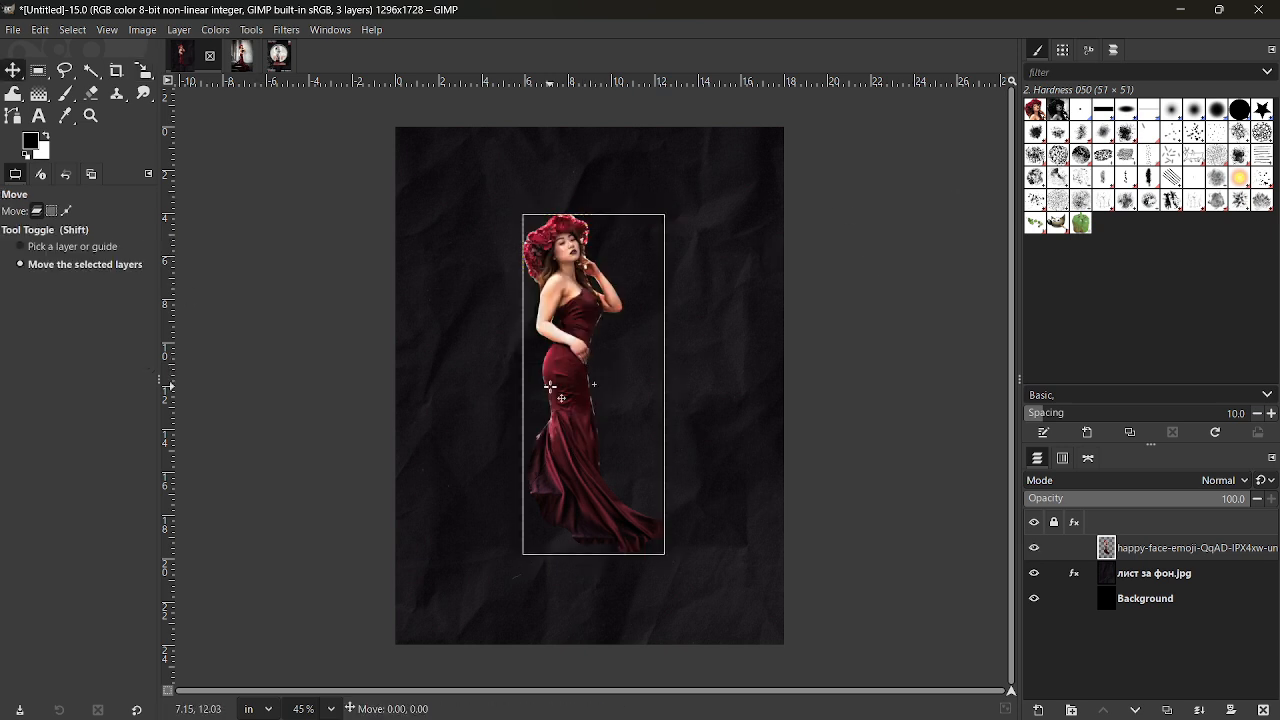
{"action": "left_click_drag", "start_coordinate": [551, 387], "coordinate": [558, 389]}
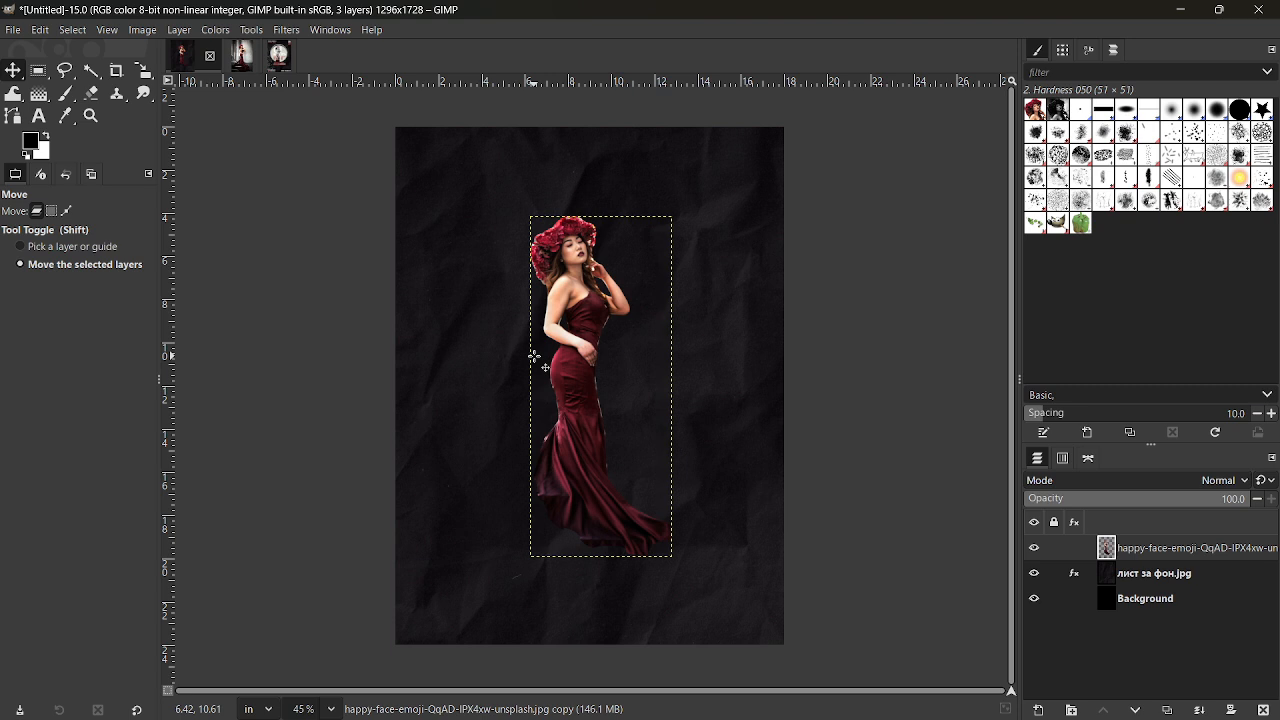
Step: Add a horizontal guide at 50% of the poster's height
{"action": "left_click", "coordinate": [145, 30]}
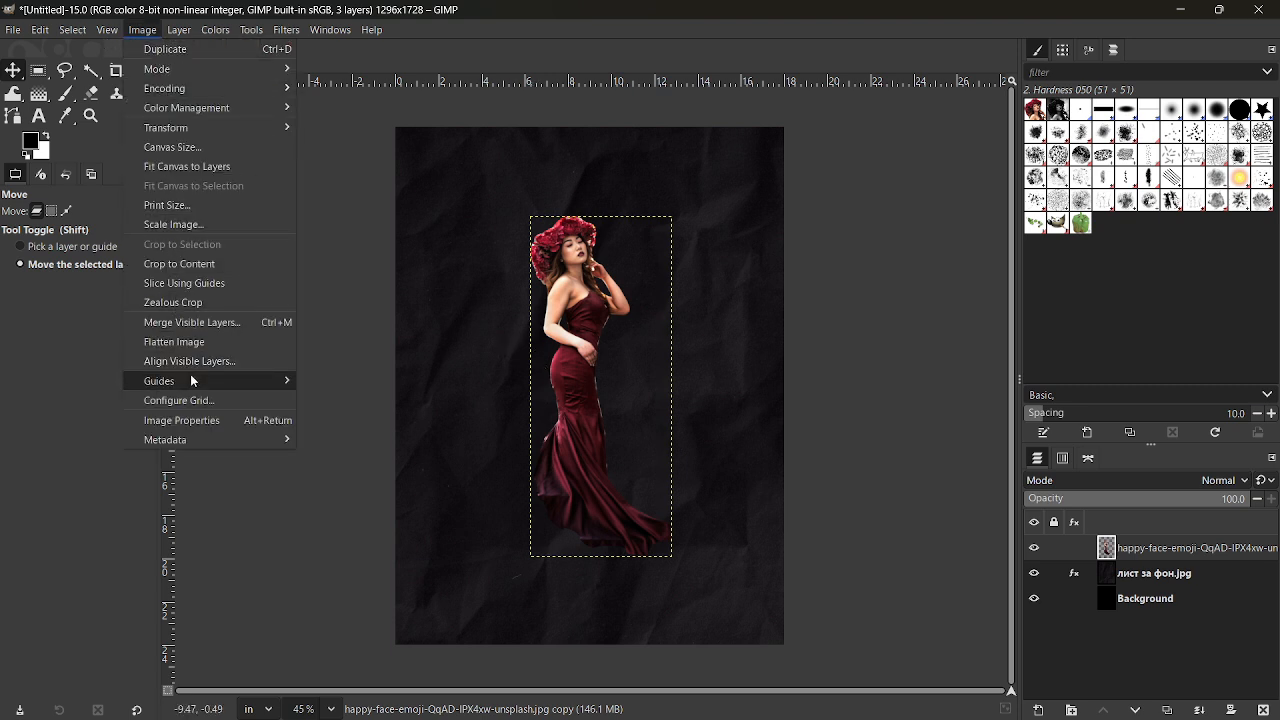
{"action": "mouse_move", "coordinate": [193, 381]}
{"action": "left_click", "coordinate": [325, 383]}
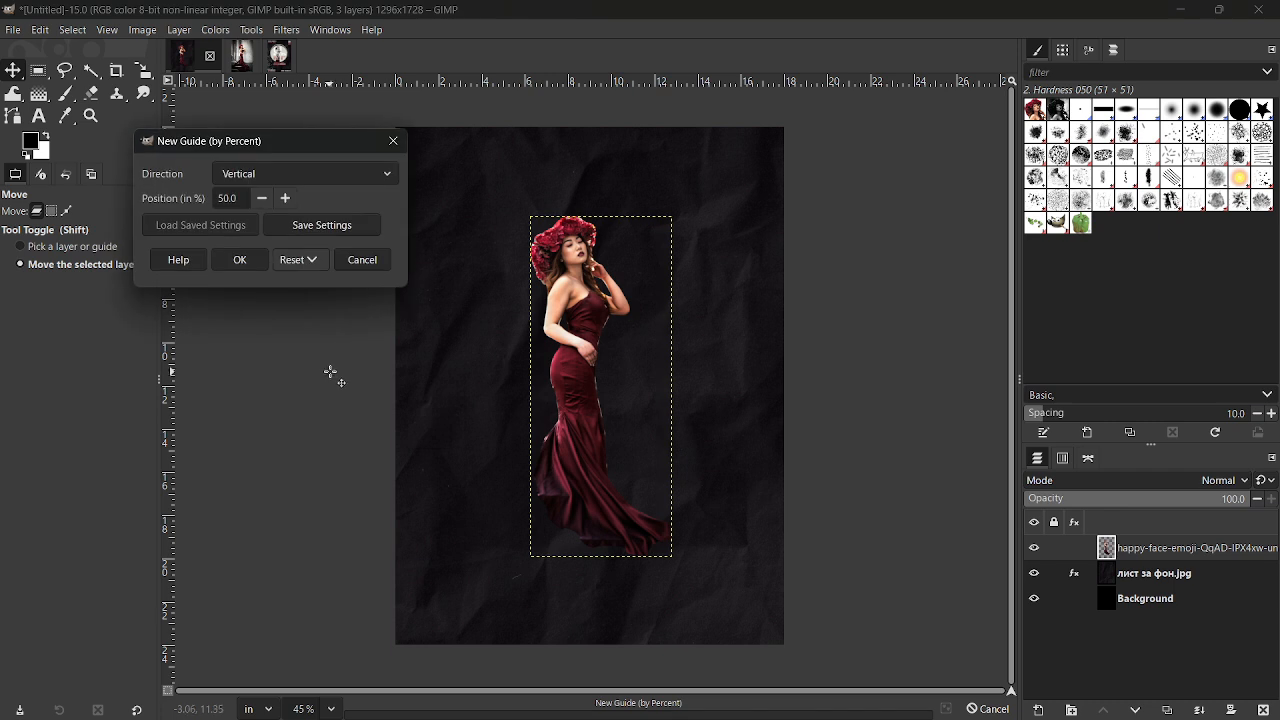
{"action": "left_click", "coordinate": [394, 177]}
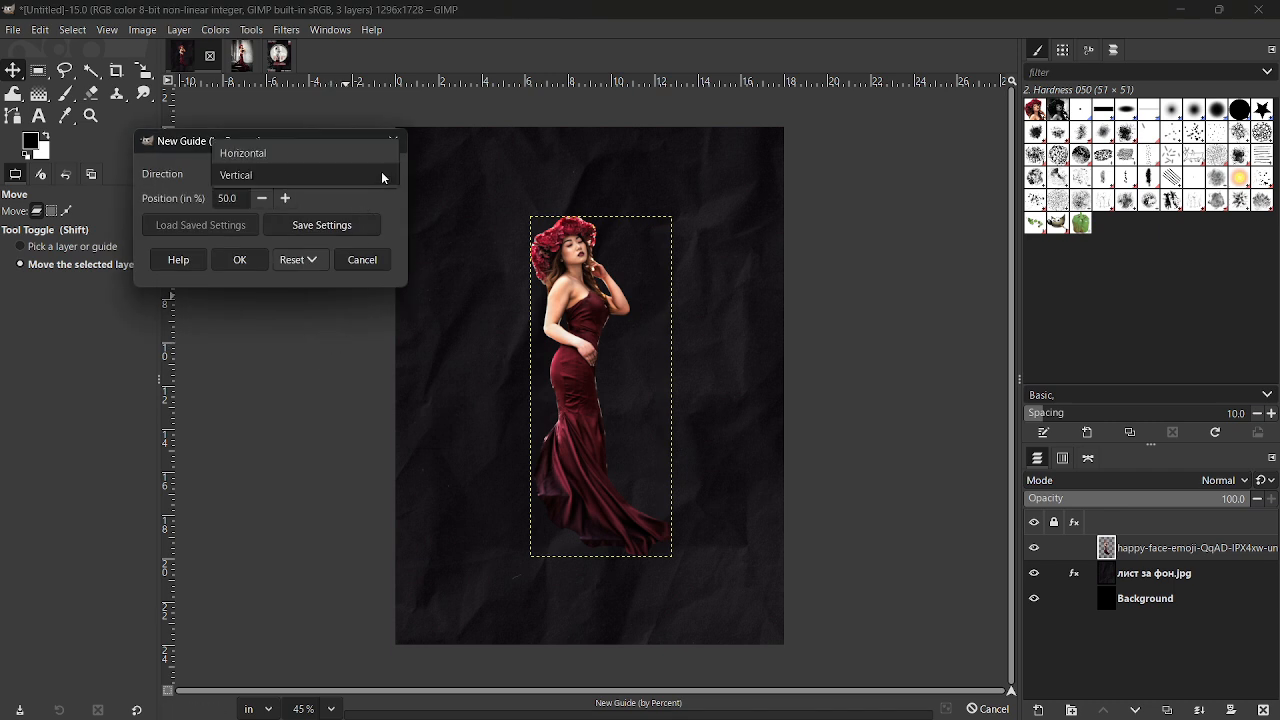
{"action": "left_click", "coordinate": [339, 164]}
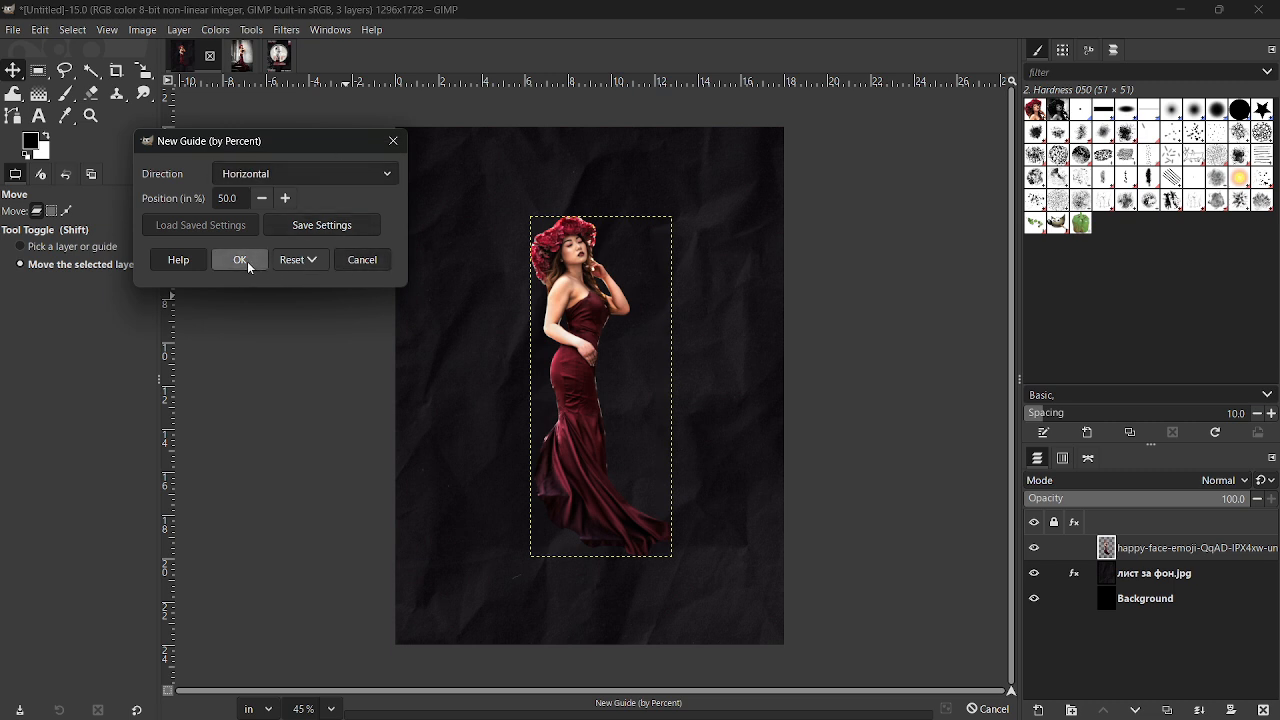
{"action": "left_click", "coordinate": [240, 260]}
Step: Add a vertical guide at 50% of the poster's width and shift the woman layer slightly left to centre it on that guide
{"action": "left_click", "coordinate": [143, 30]}
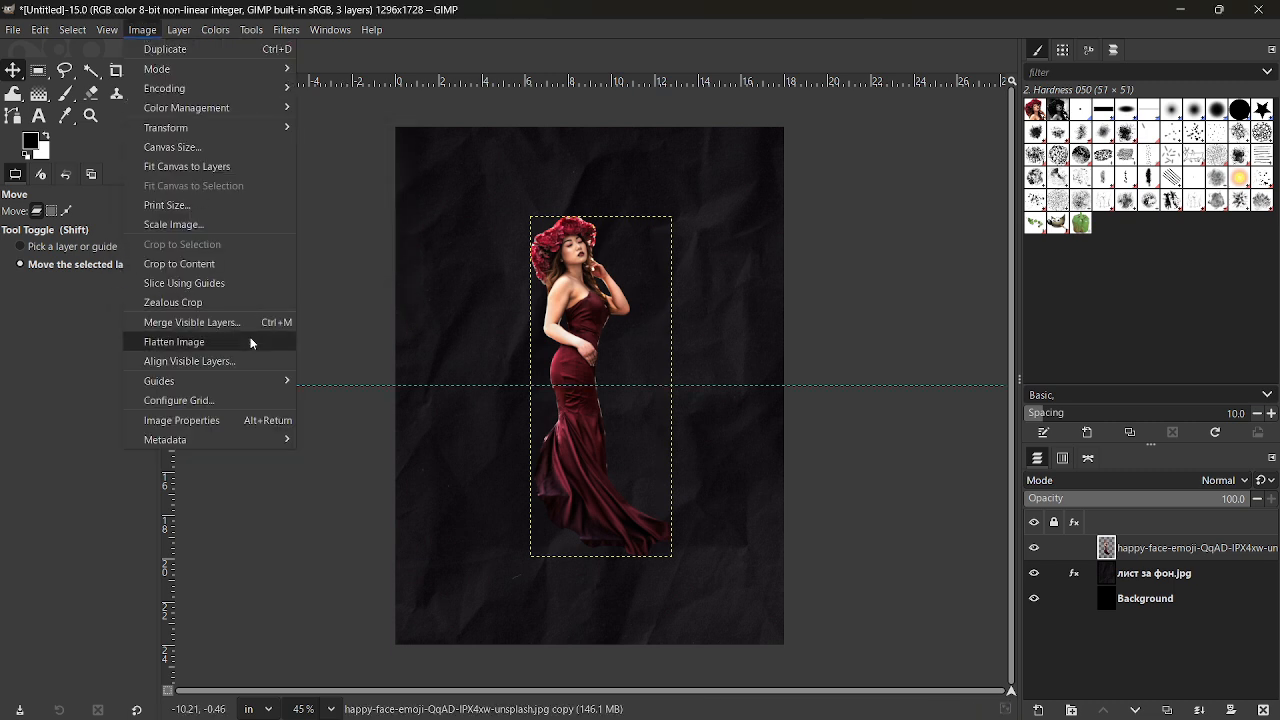
{"action": "left_click", "coordinate": [312, 382]}
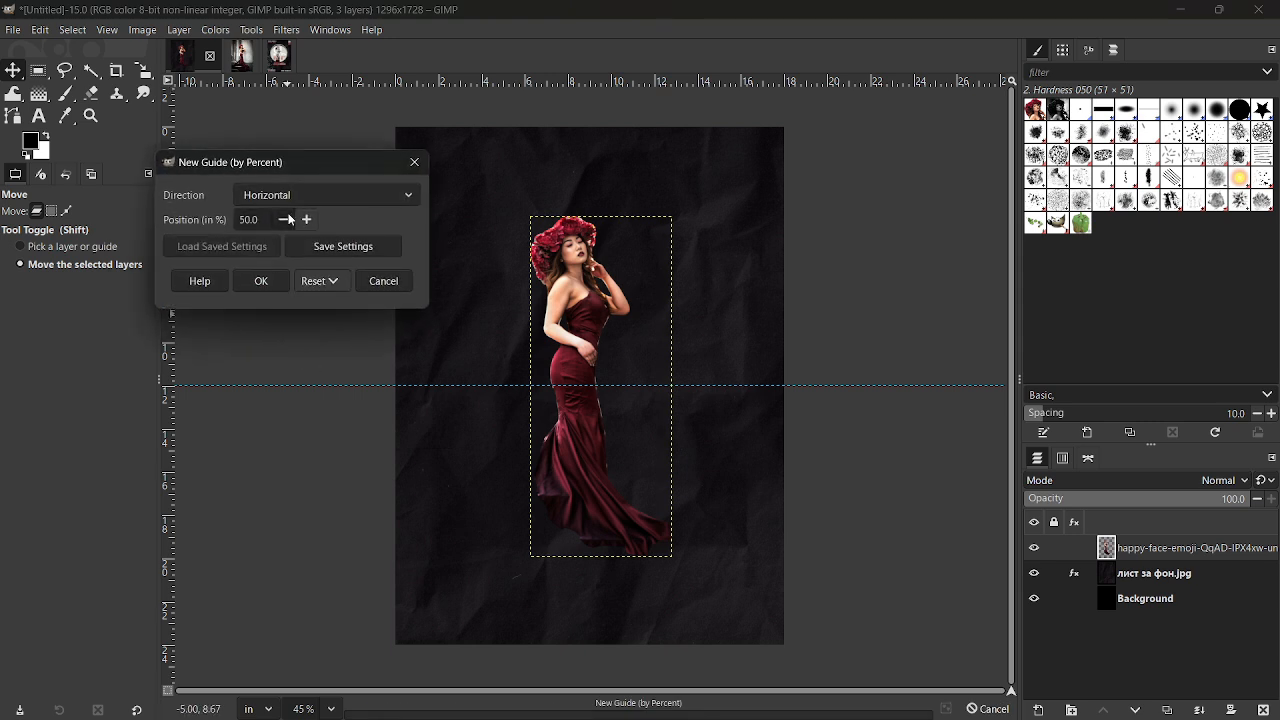
{"action": "left_click", "coordinate": [271, 200]}
{"action": "left_click", "coordinate": [297, 217]}
{"action": "left_click", "coordinate": [262, 281]}
{"action": "left_click_drag", "start_coordinate": [646, 380], "coordinate": [634, 380]}
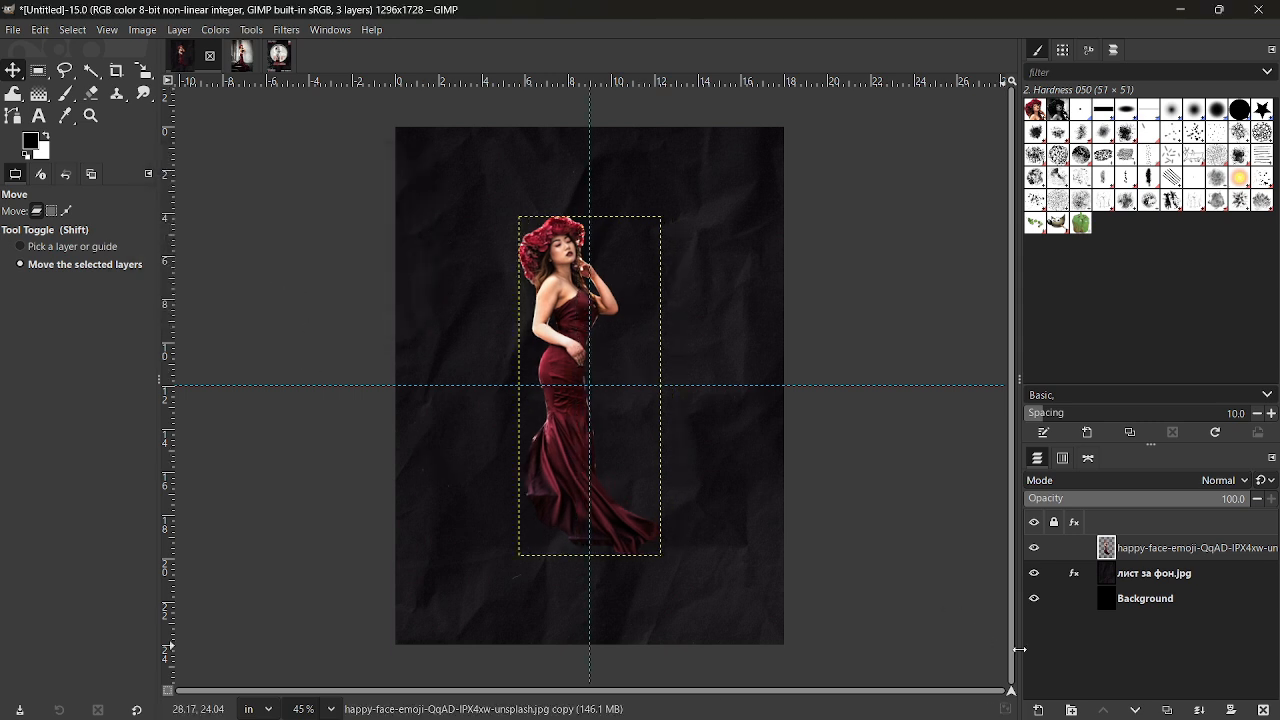
Step: Create a transparent 1296 × 1728 px layer named "кръг" and place it directly below the woman layer
{"action": "left_click", "coordinate": [1047, 713]}
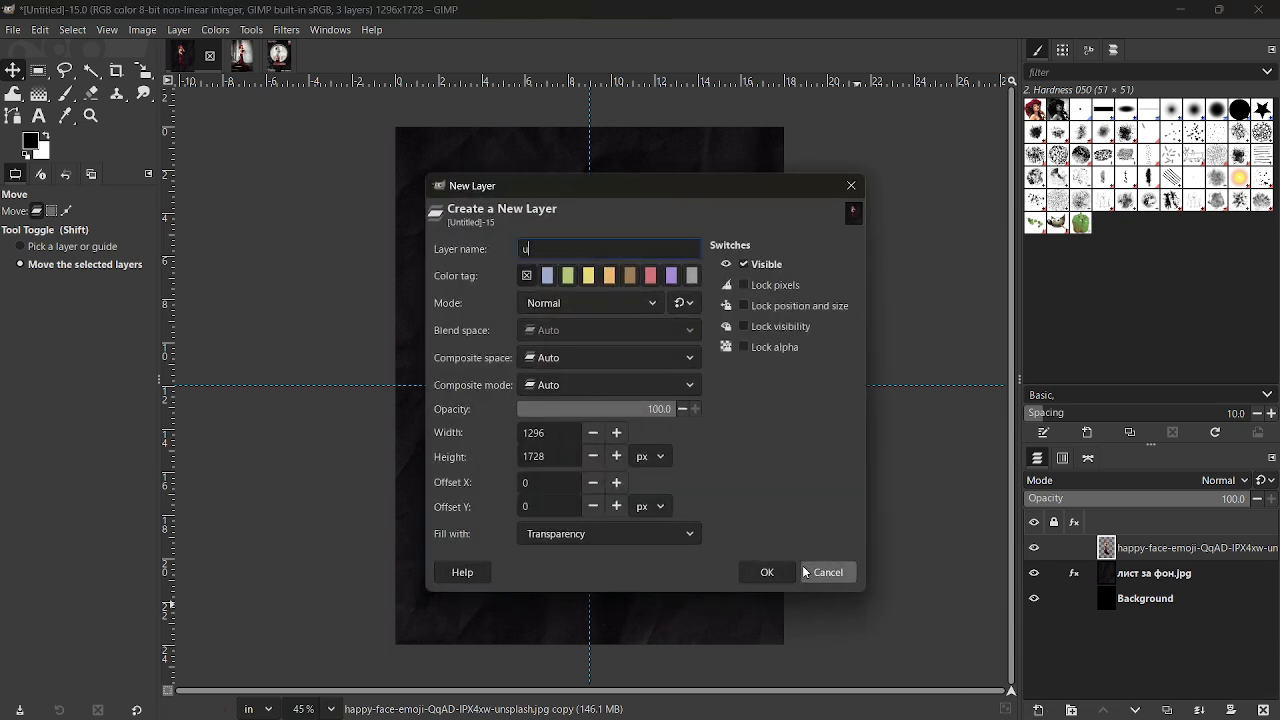
{"action": "type", "text": "кръг"}
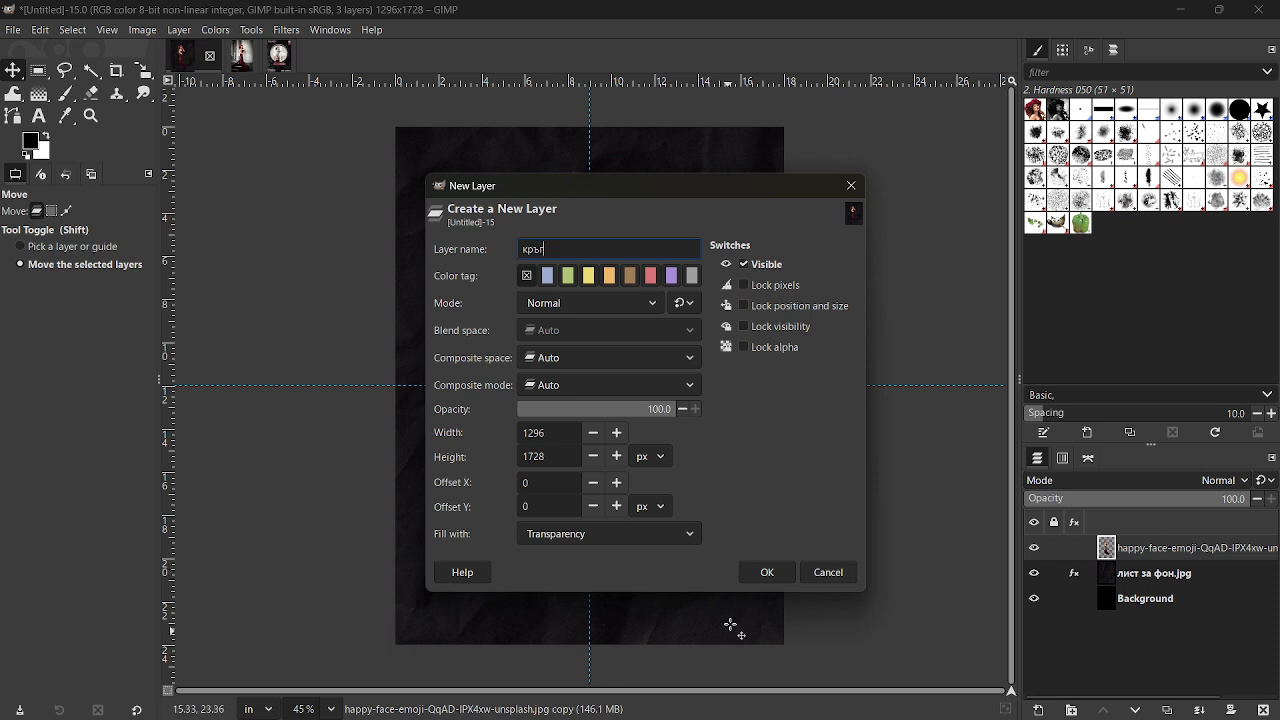
{"action": "left_click", "coordinate": [770, 572]}
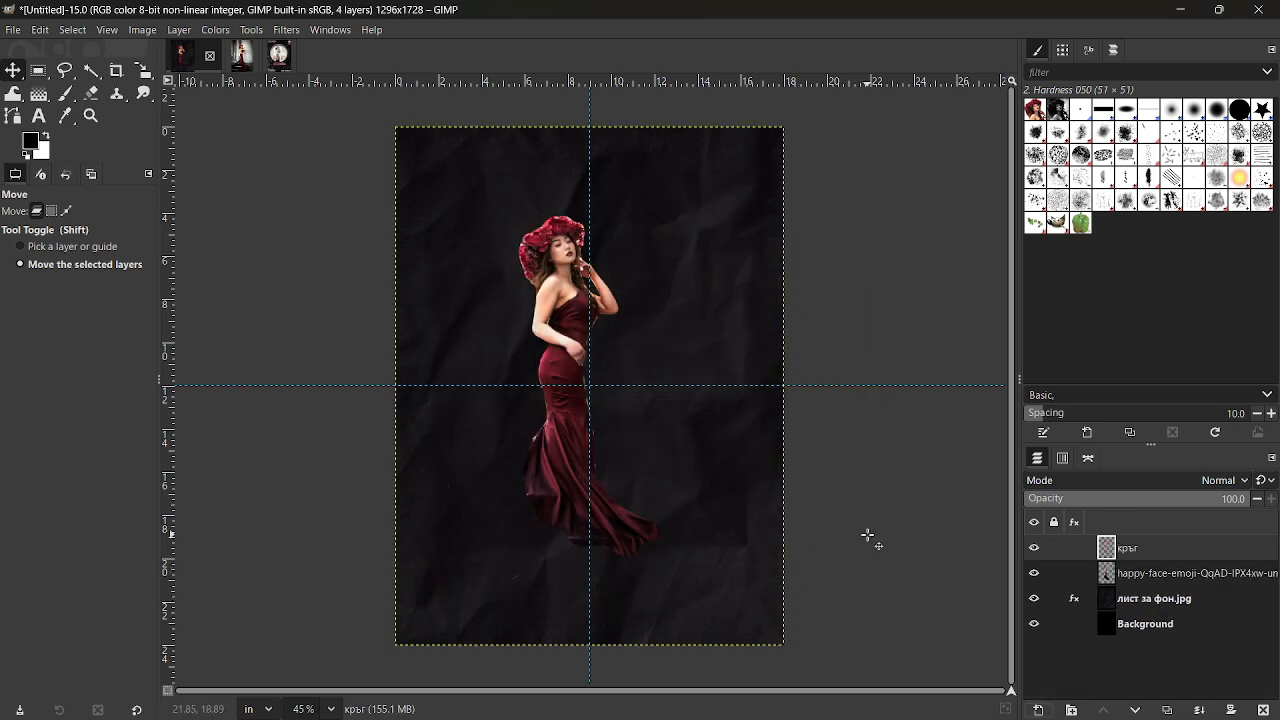
{"action": "left_click_drag", "start_coordinate": [1106, 547], "coordinate": [1109, 578]}
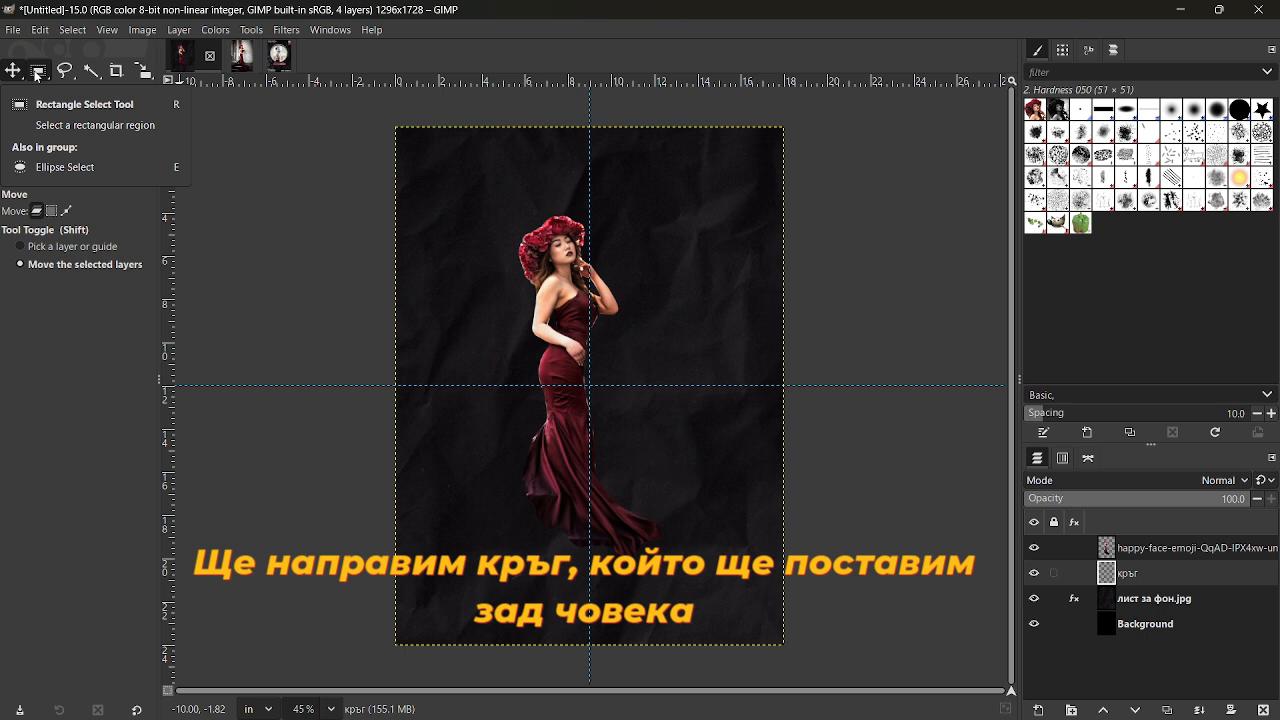
Step: Make a circular Ellipse Select selection about 960 × 961 px behind the woman's upper body
{"action": "key", "text": "e"}
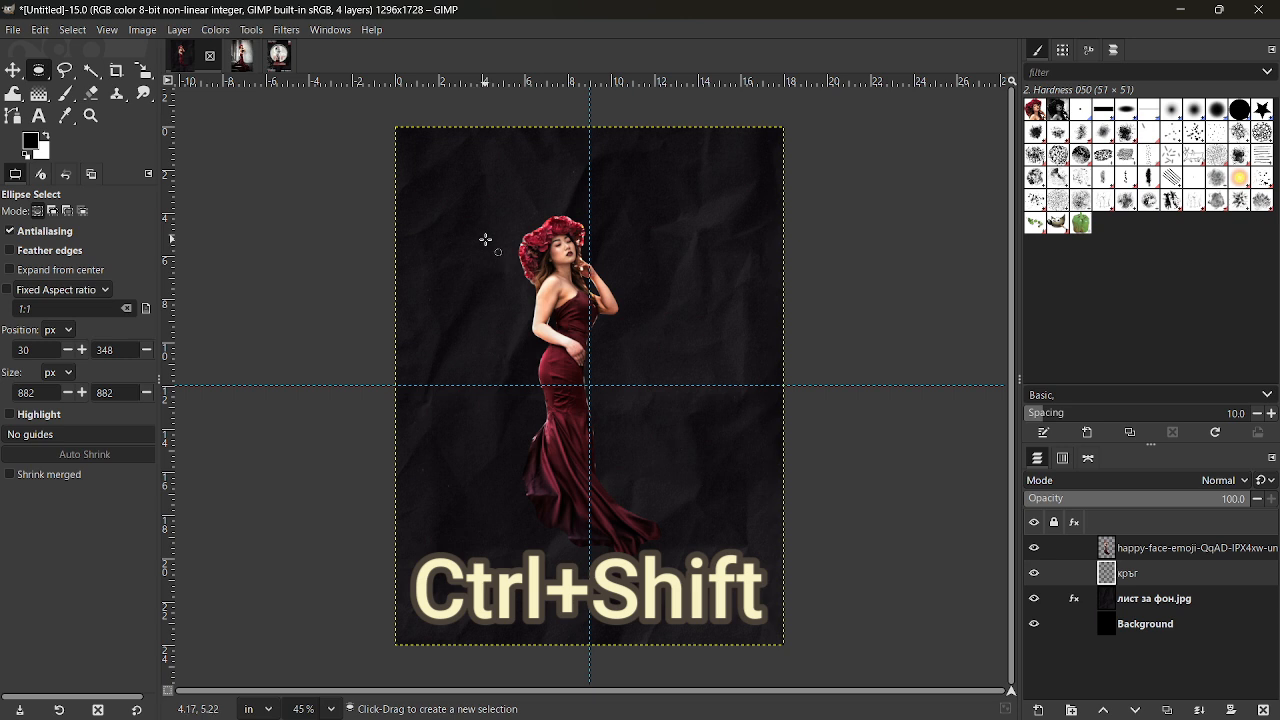
{"action": "mouse_move", "coordinate": [529, 313]}
{"action": "left_mouse_down"}
{"action": "mouse_move", "coordinate": [640, 377]}
{"action": "mouse_move", "coordinate": [703, 434]}
{"action": "left_mouse_up"}
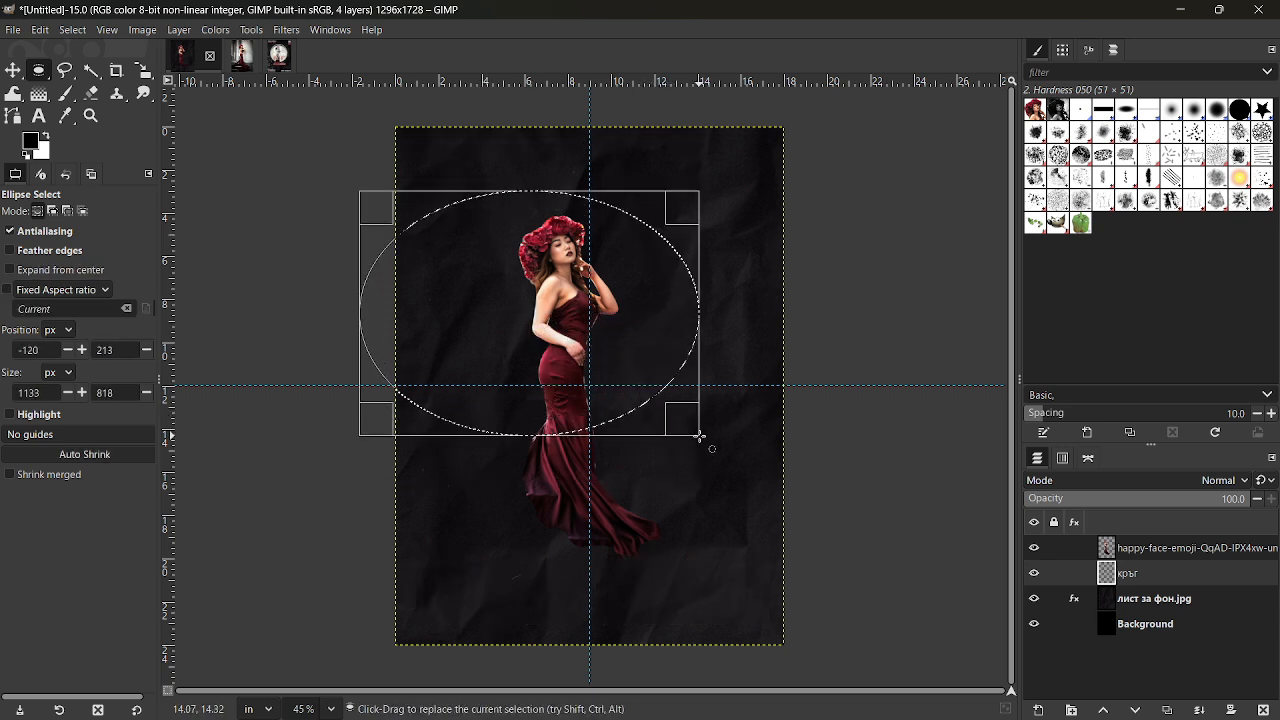
{"action": "left_click_drag", "start_coordinate": [582, 339], "coordinate": [733, 451]}
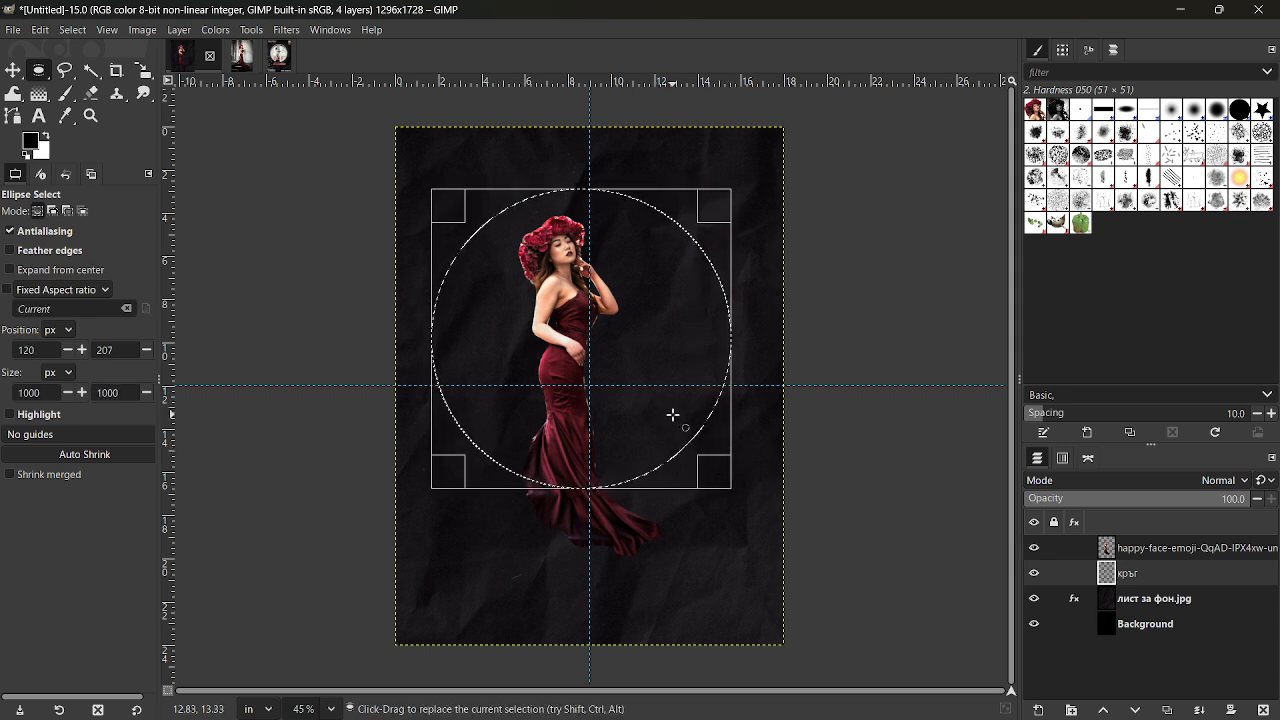
{"action": "left_click_drag", "start_coordinate": [722, 490], "coordinate": [690, 467]}
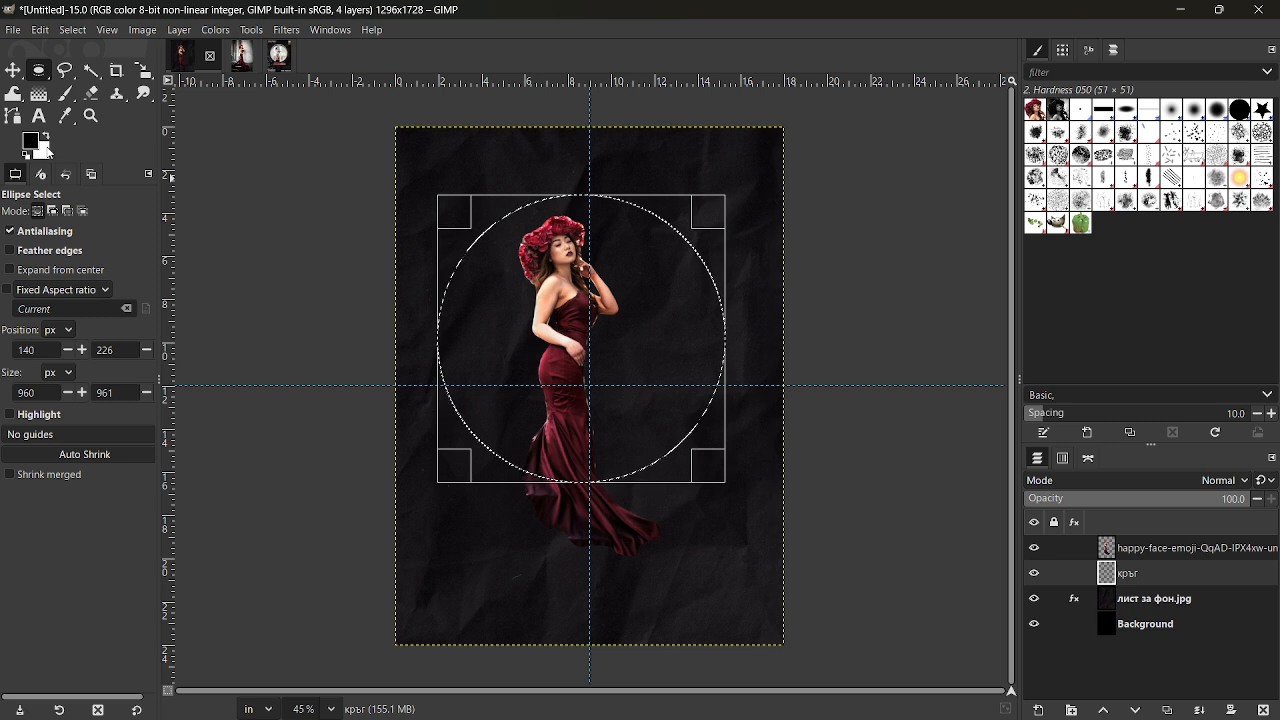
Step: Fill the circular selection on the кръг layer with the white background colour and clear the selection
{"action": "left_click_drag", "start_coordinate": [47, 152], "coordinate": [508, 363]}
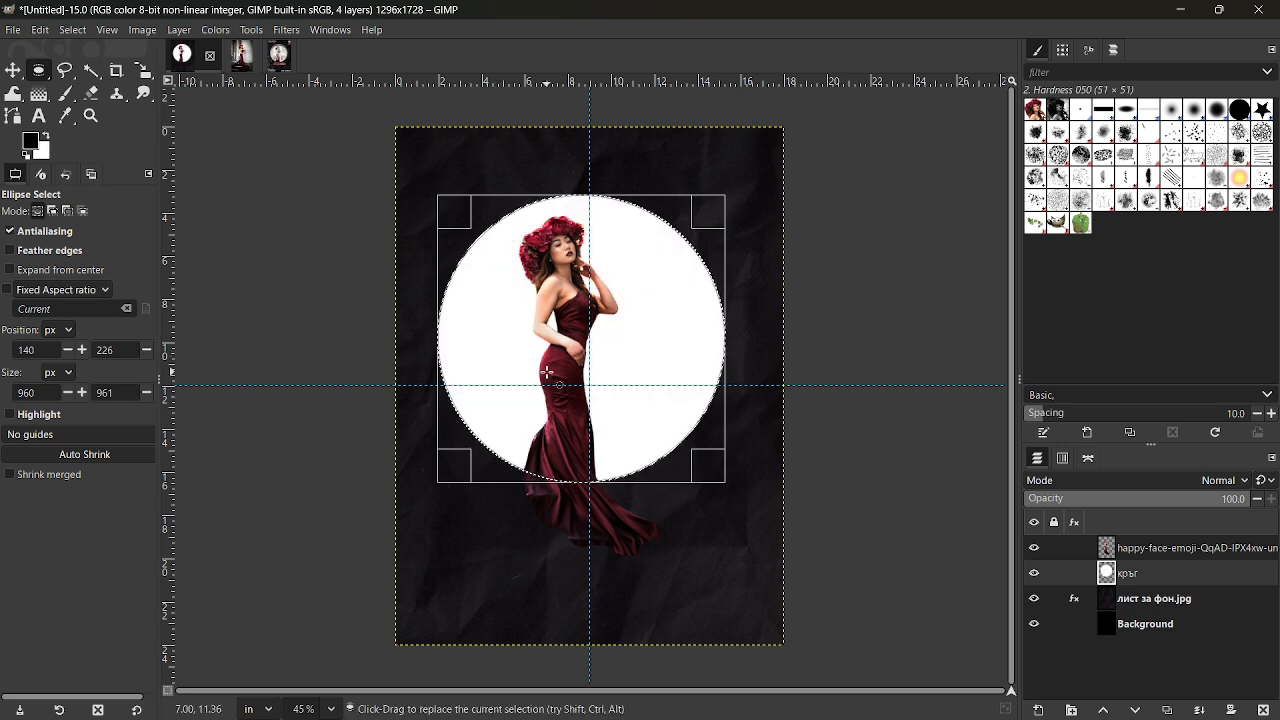
{"action": "key", "text": "ctrl+shift"}
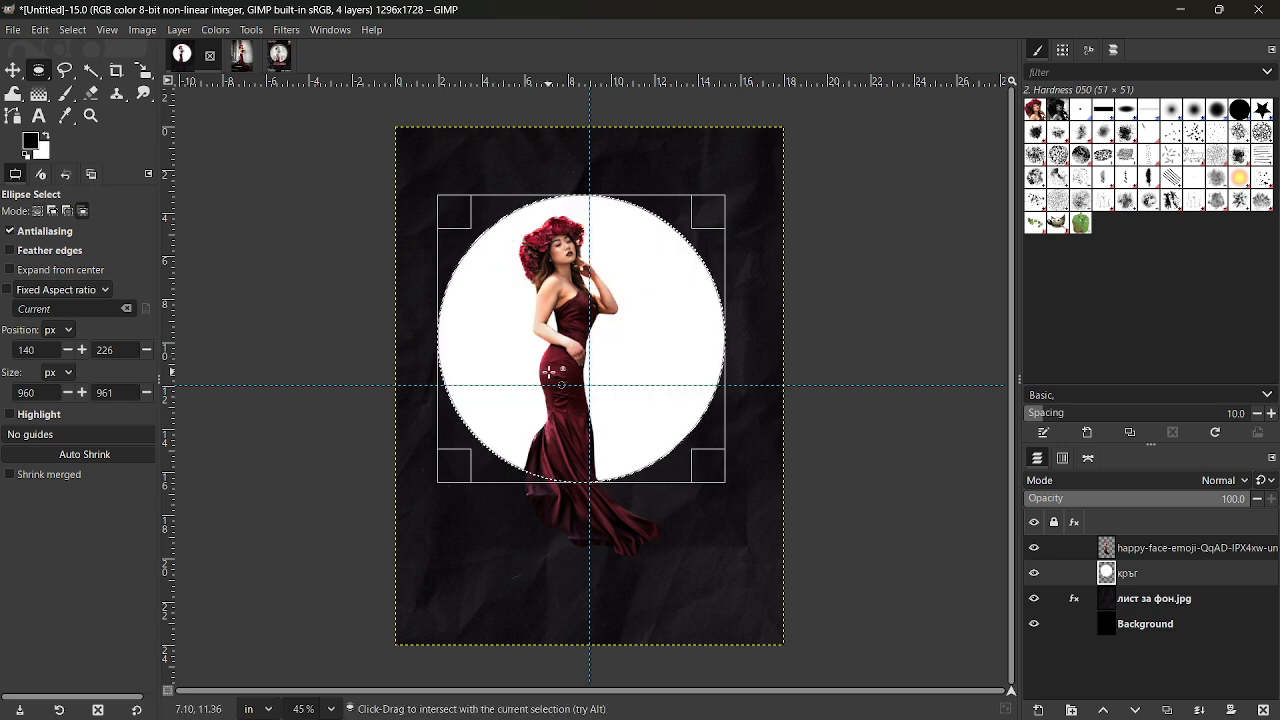
{"action": "key", "text": "ctrl+shift+a"}
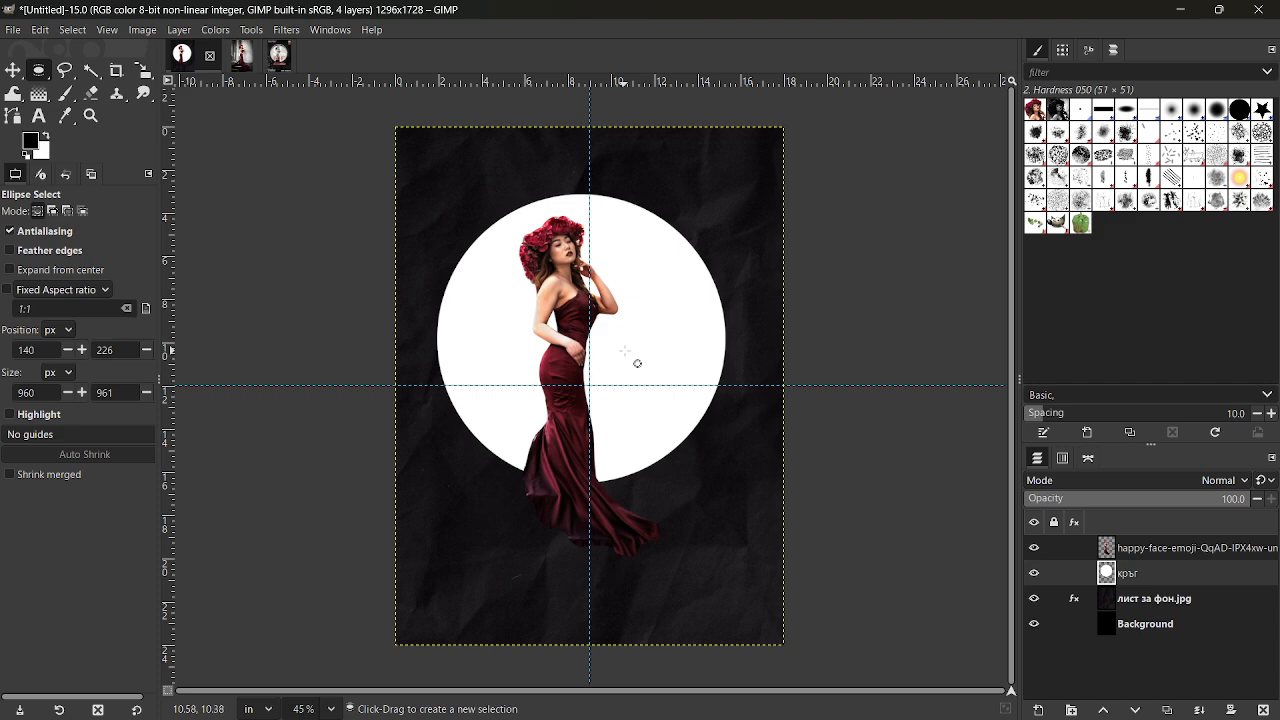
Step: Move the white circle slightly down and right so that it is centred on the vertical guide
{"action": "key", "text": "m"}
{"action": "left_click_drag", "start_coordinate": [644, 363], "coordinate": [651, 371]}
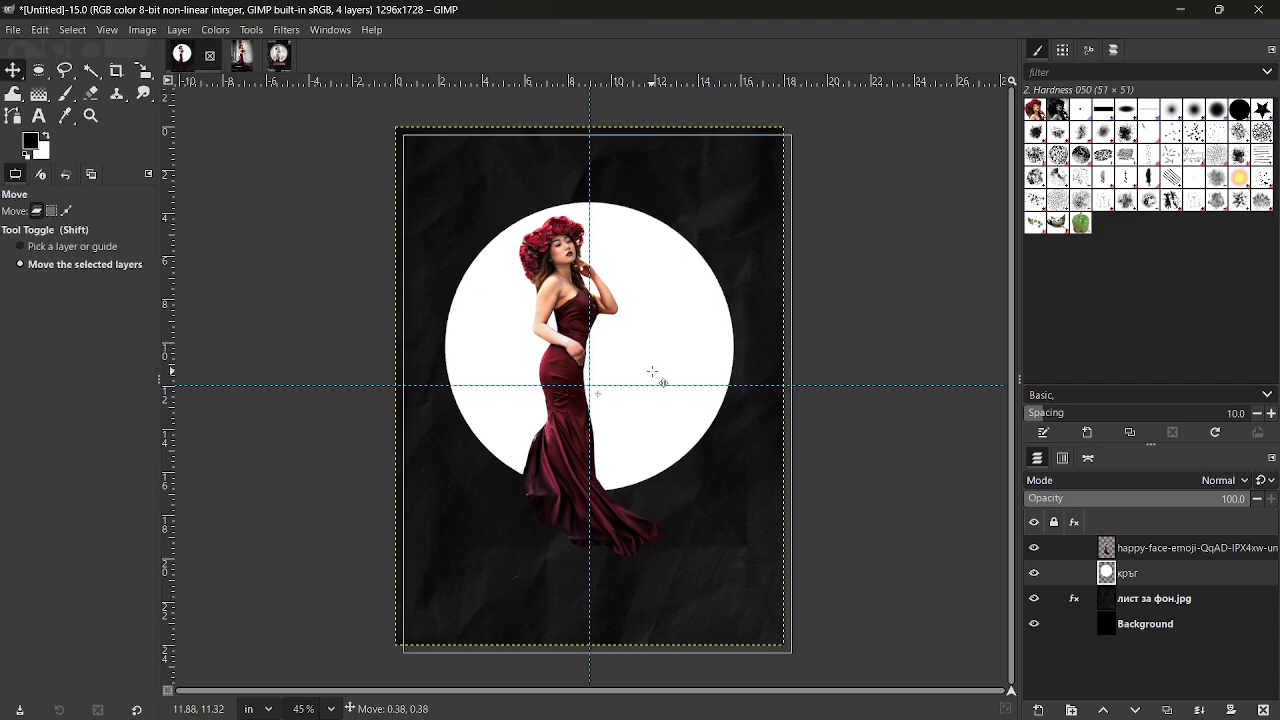
{"action": "left_click_drag", "start_coordinate": [687, 410], "coordinate": [678, 410]}
{"action": "key", "text": "ctrl+z"}
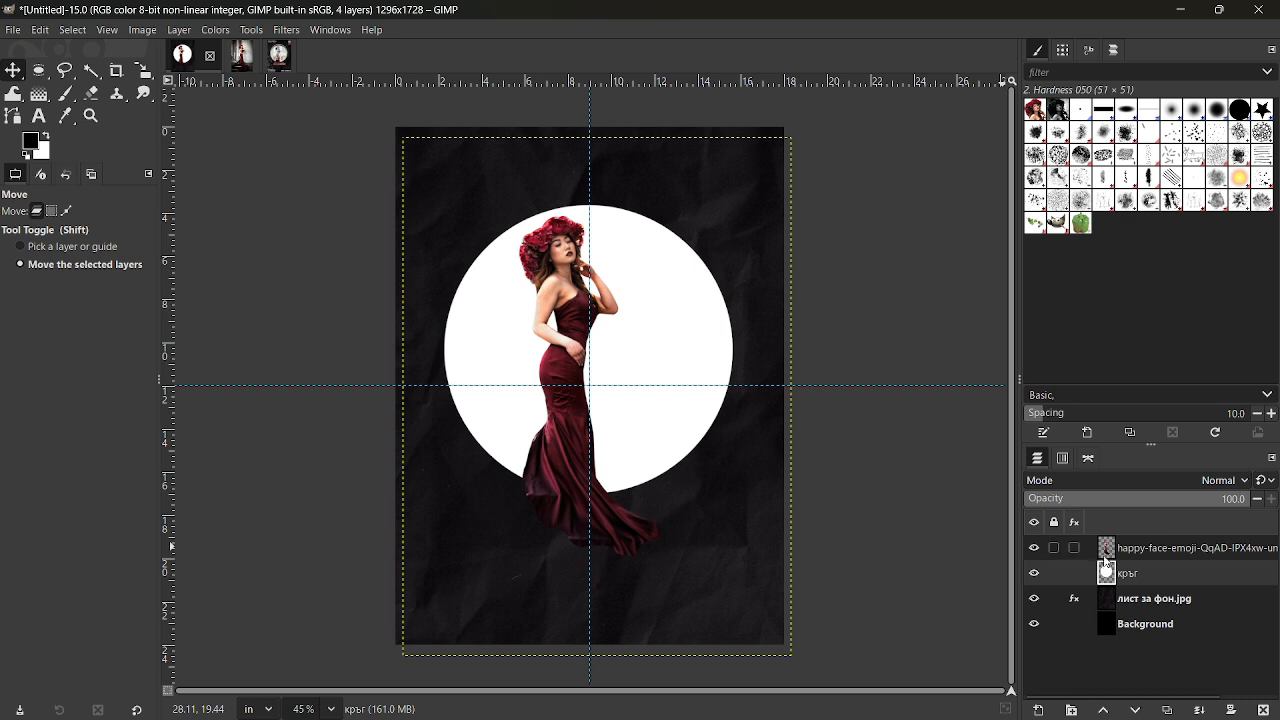
Step: Duplicate the woman layer and desaturate the copy using the Luminance mode
{"action": "left_click", "coordinate": [1105, 551]}
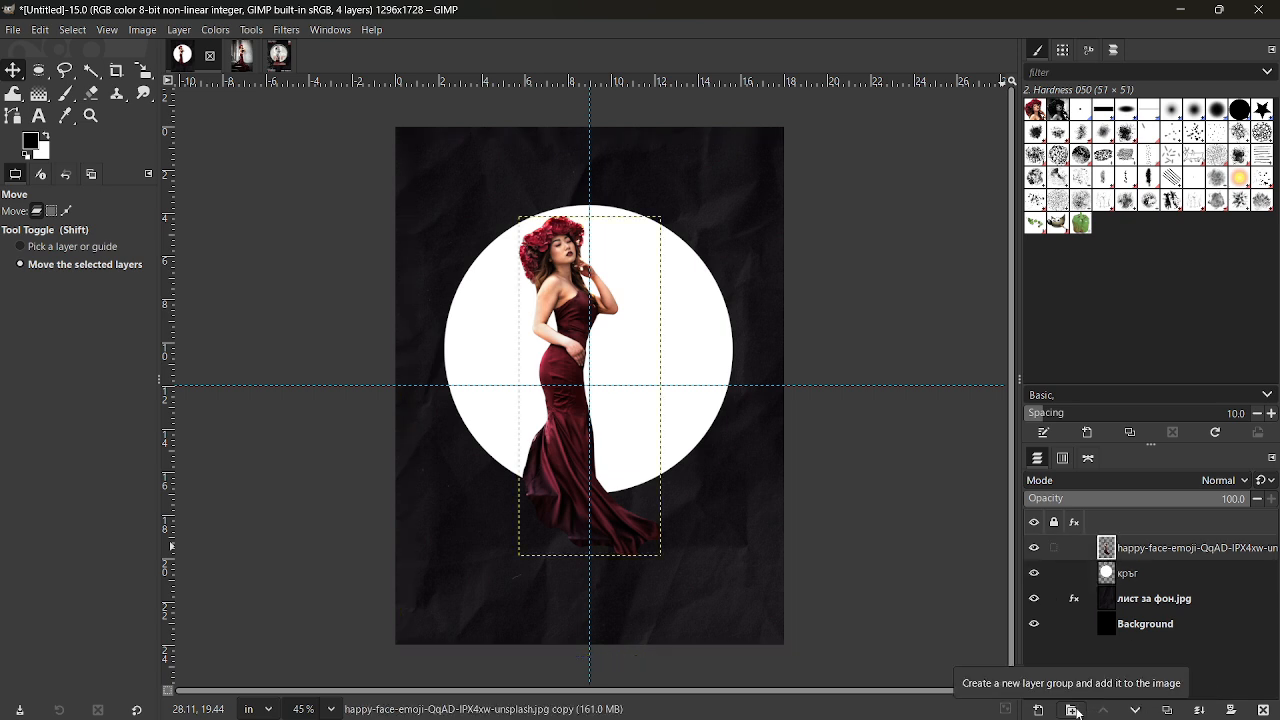
{"action": "left_click", "coordinate": [1168, 710]}
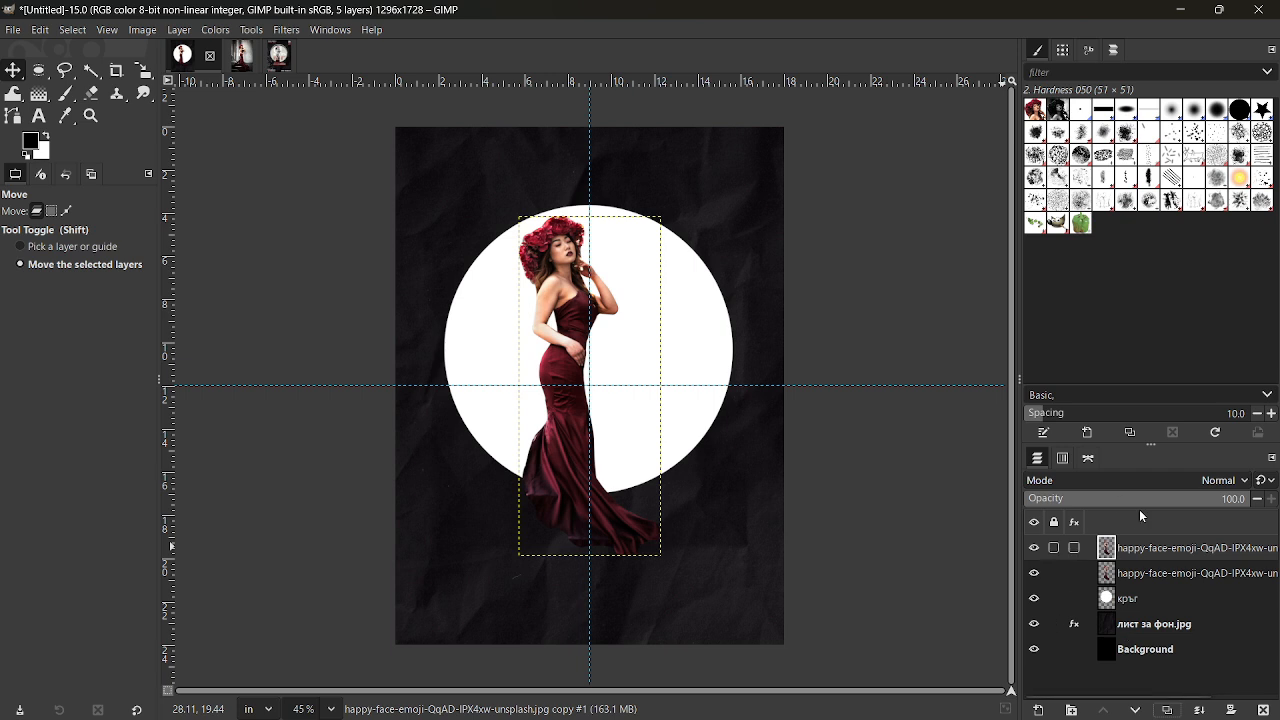
{"action": "left_click", "coordinate": [220, 31]}
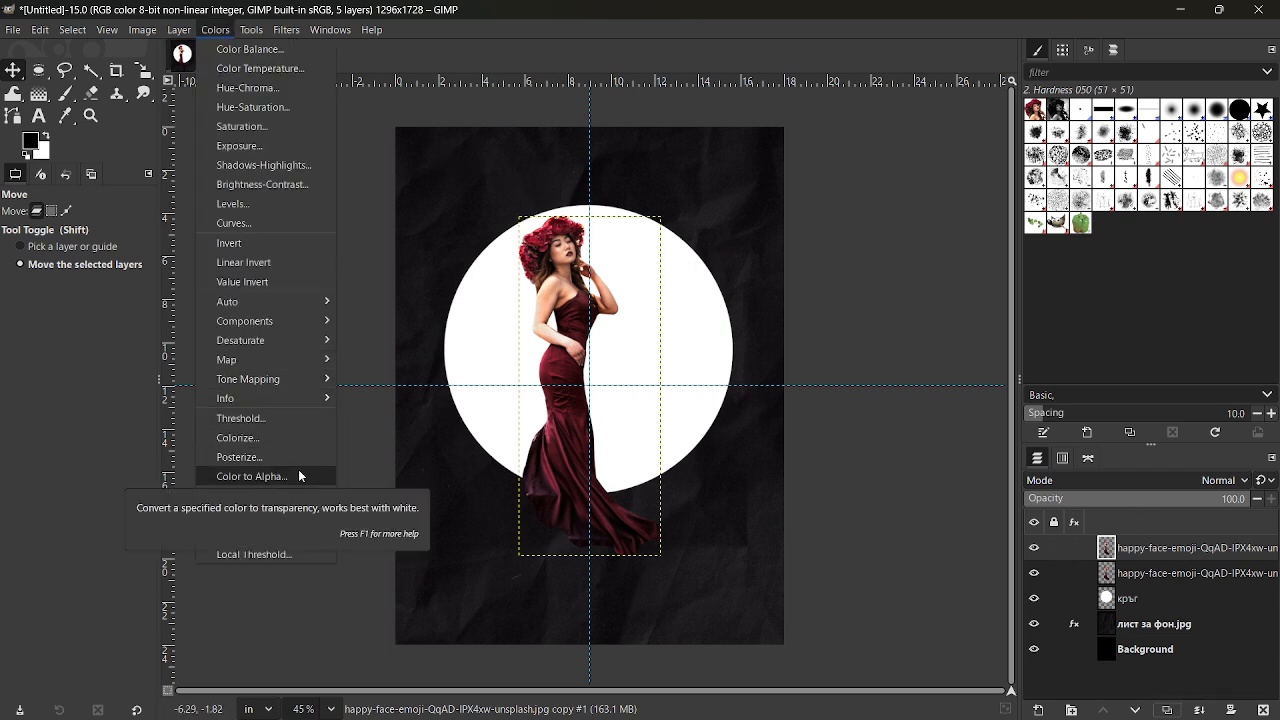
{"action": "mouse_move", "coordinate": [289, 380]}
{"action": "mouse_move", "coordinate": [305, 342]}
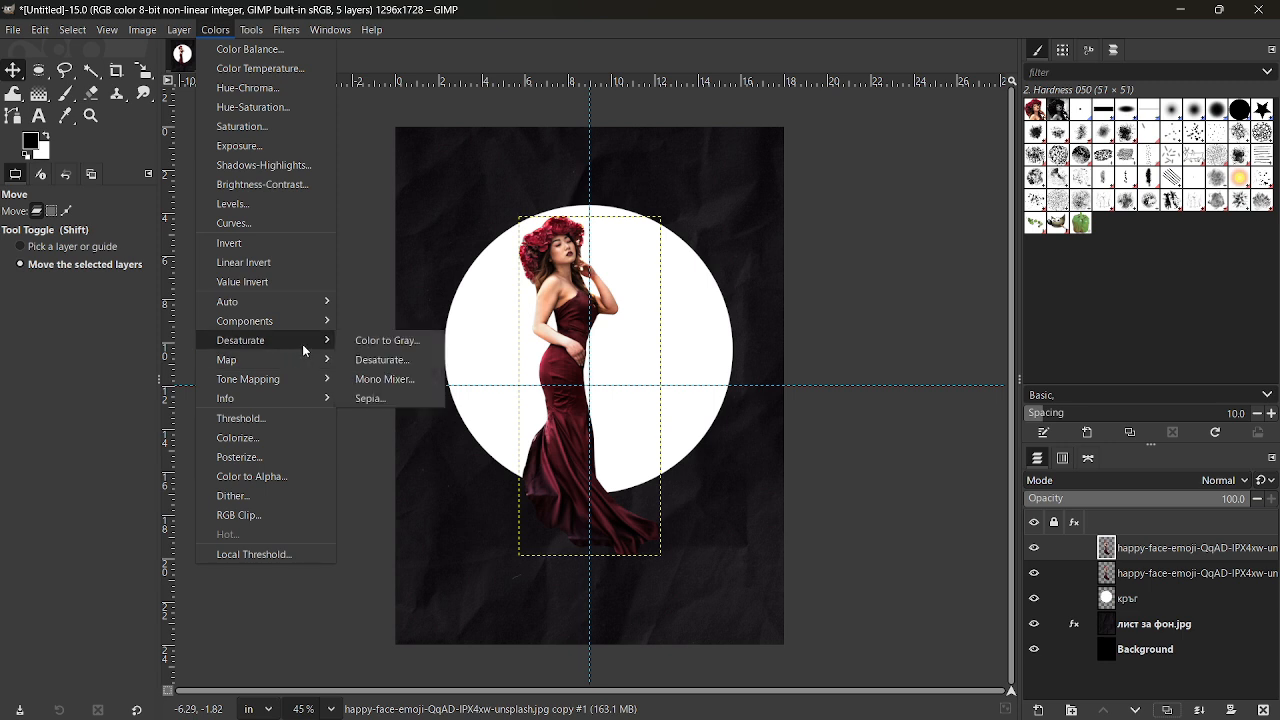
{"action": "left_click", "coordinate": [378, 360]}
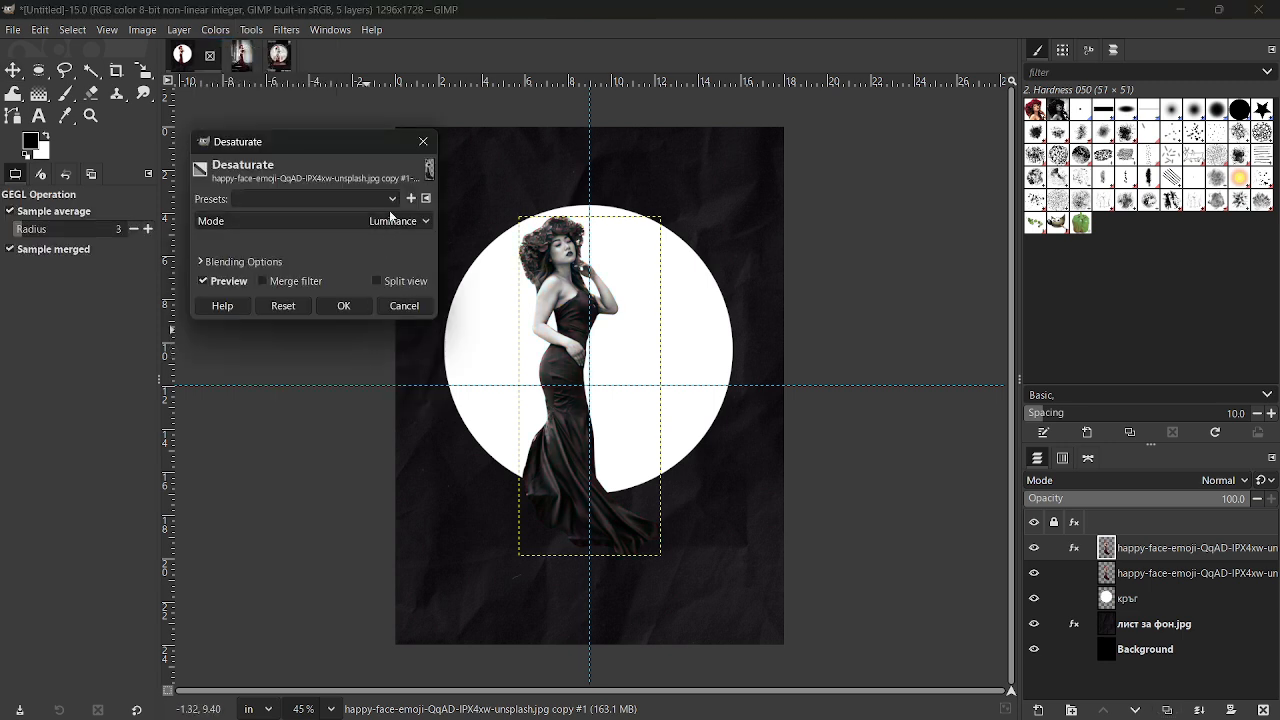
{"action": "left_click", "coordinate": [340, 306]}
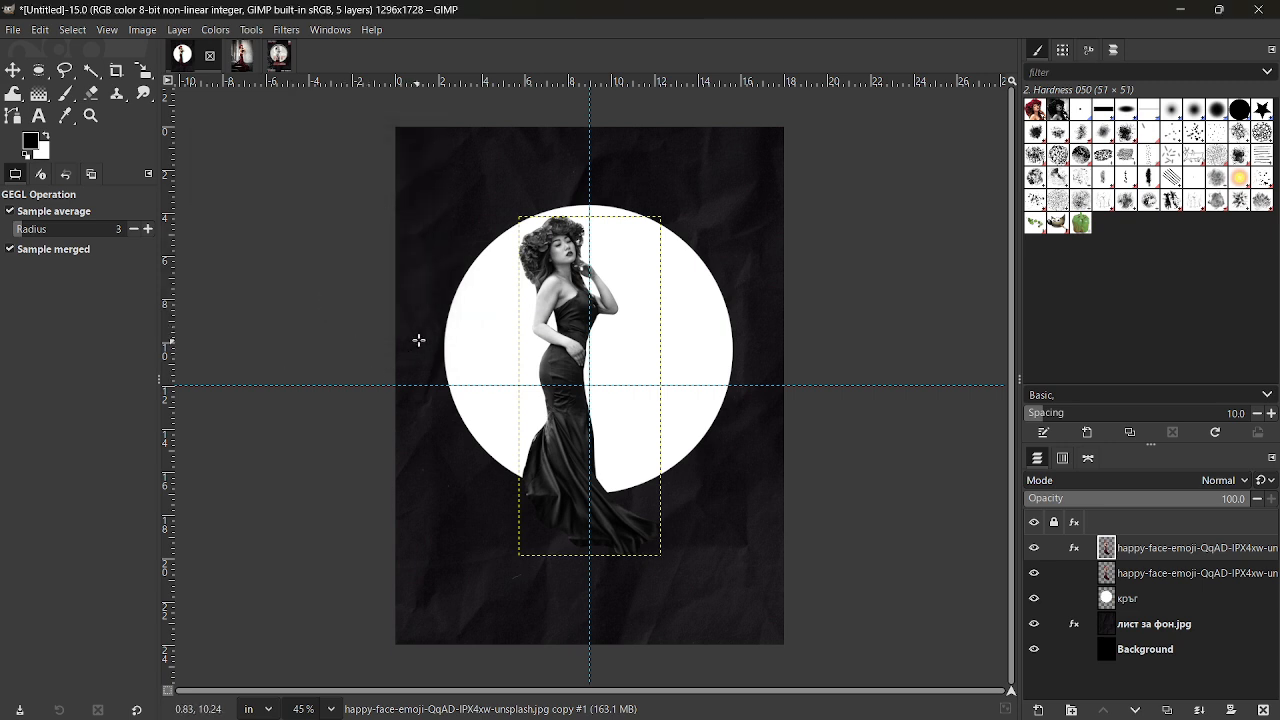
Step: Add a white (full opacity) layer mask to the desaturated woman layer
{"action": "right_click", "coordinate": [1127, 553]}
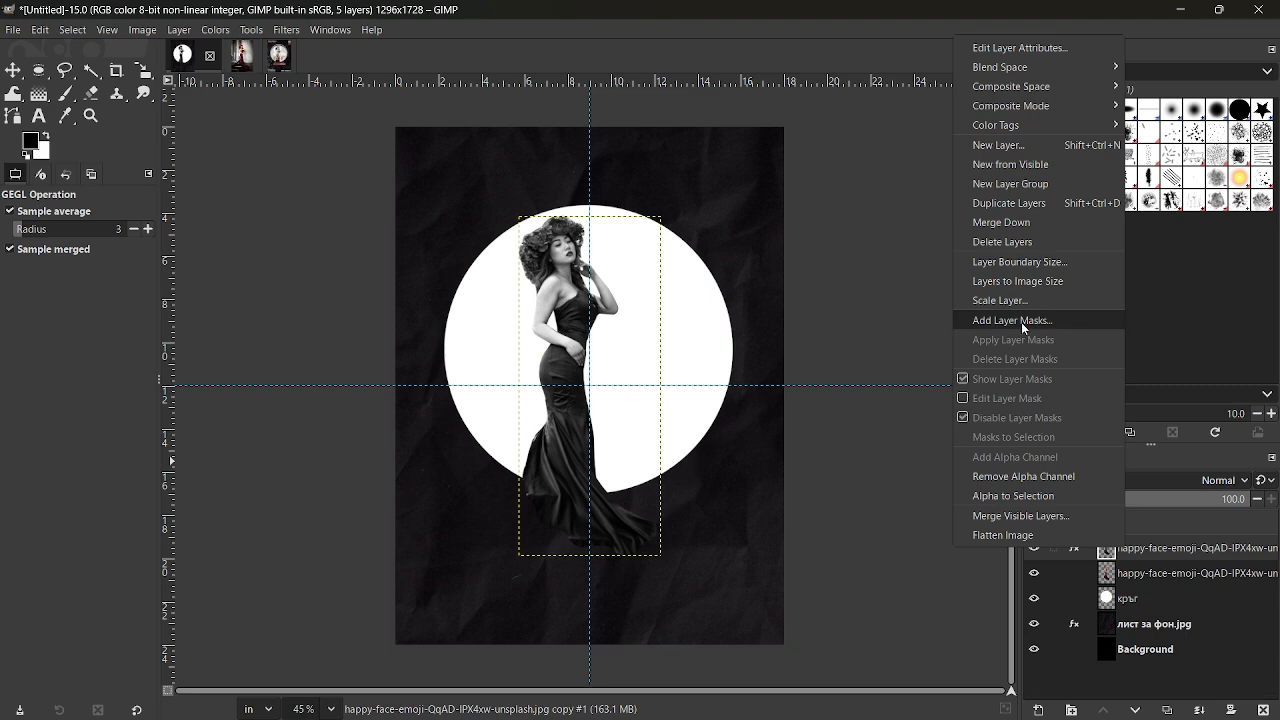
{"action": "left_click", "coordinate": [1008, 320]}
{"action": "left_click_drag", "start_coordinate": [633, 248], "coordinate": [835, 218]}
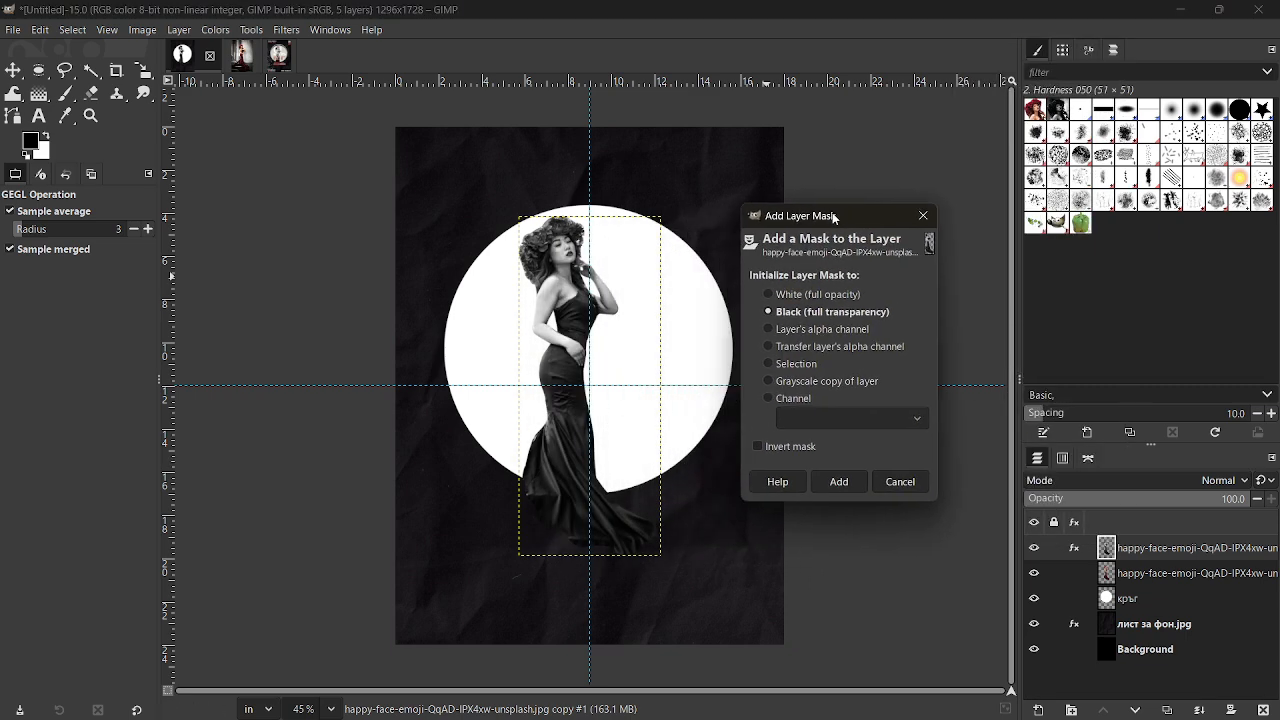
{"action": "left_click", "coordinate": [772, 294]}
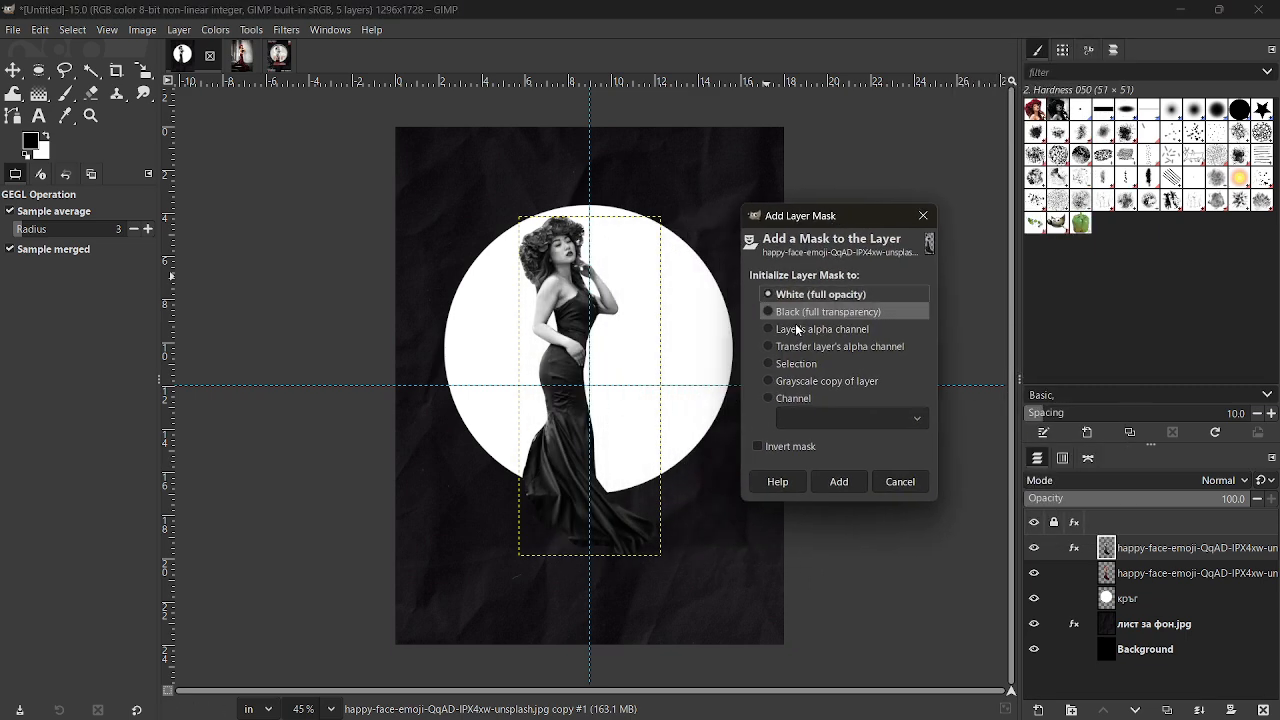
{"action": "left_click", "coordinate": [858, 485]}
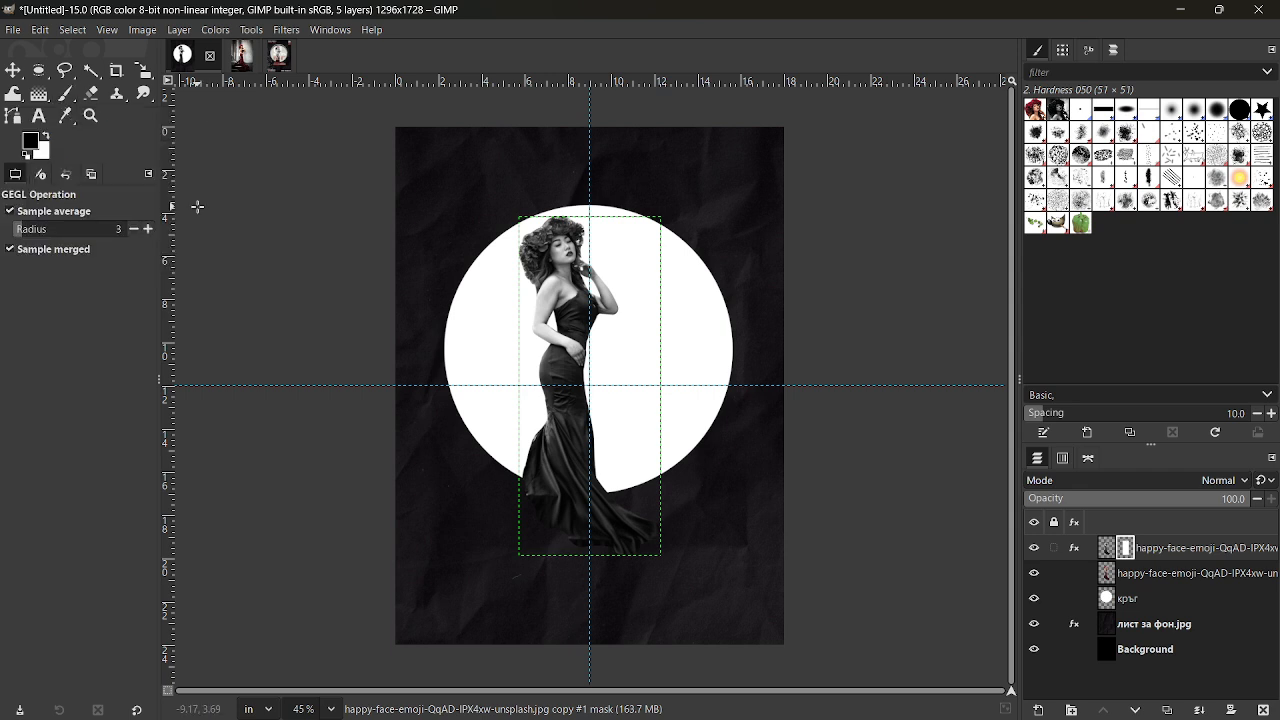
Step: Paint black on the layer mask over the dress's skirt with a Hardness 050 brush of size 200 to reveal the red
{"action": "left_click", "coordinate": [70, 94]}
{"action": "left_click", "coordinate": [330, 708]}
{"action": "left_click", "coordinate": [326, 584]}
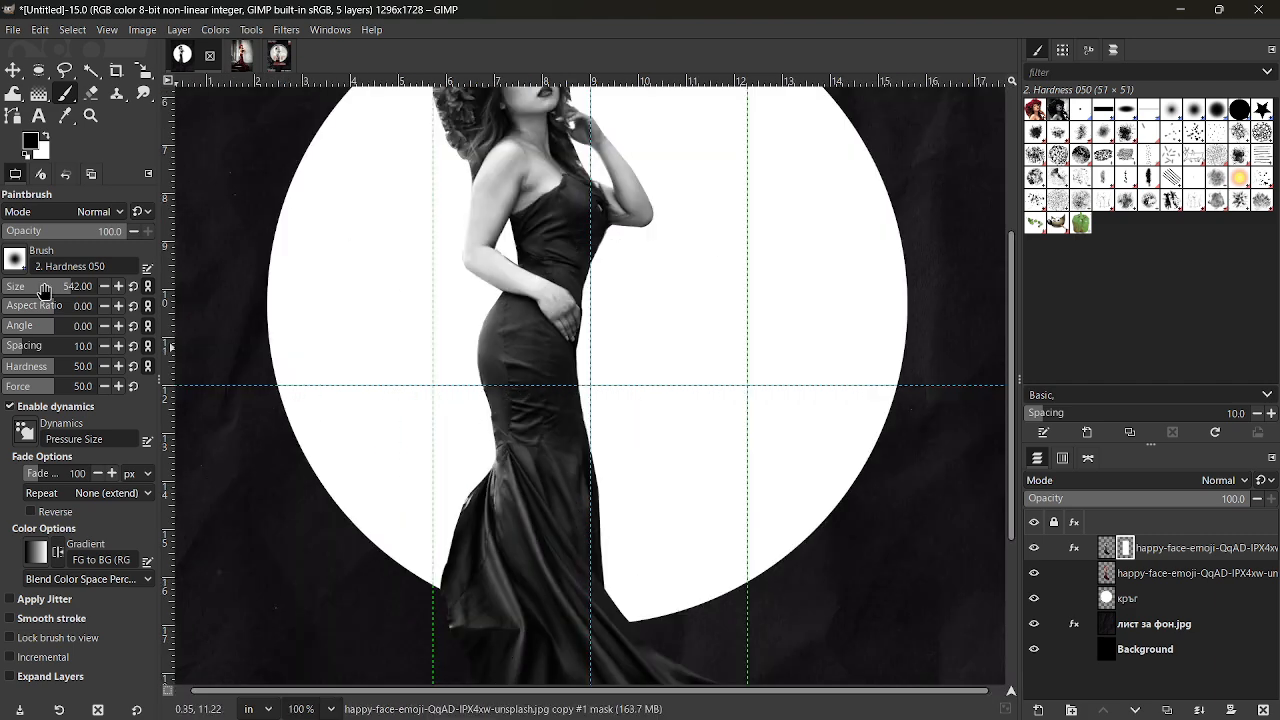
{"action": "left_click", "coordinate": [25, 284]}
{"action": "mouse_move", "coordinate": [492, 330]}
{"action": "left_mouse_down"}
{"action": "mouse_move", "coordinate": [523, 377]}
{"action": "mouse_move", "coordinate": [490, 558]}
{"action": "left_mouse_up"}
{"action": "scroll", "coordinate": [507, 518], "scroll_direction": "down", "scroll_amount": 2}
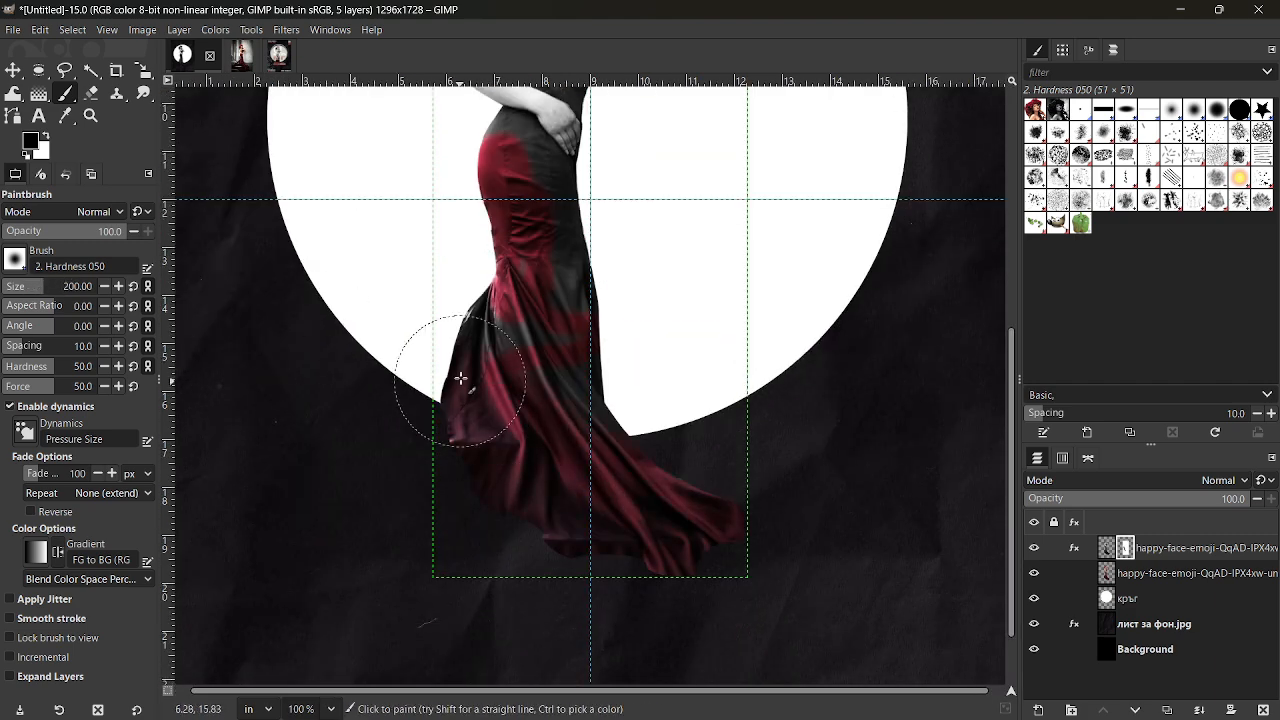
{"action": "left_click_drag", "start_coordinate": [460, 380], "coordinate": [497, 389]}
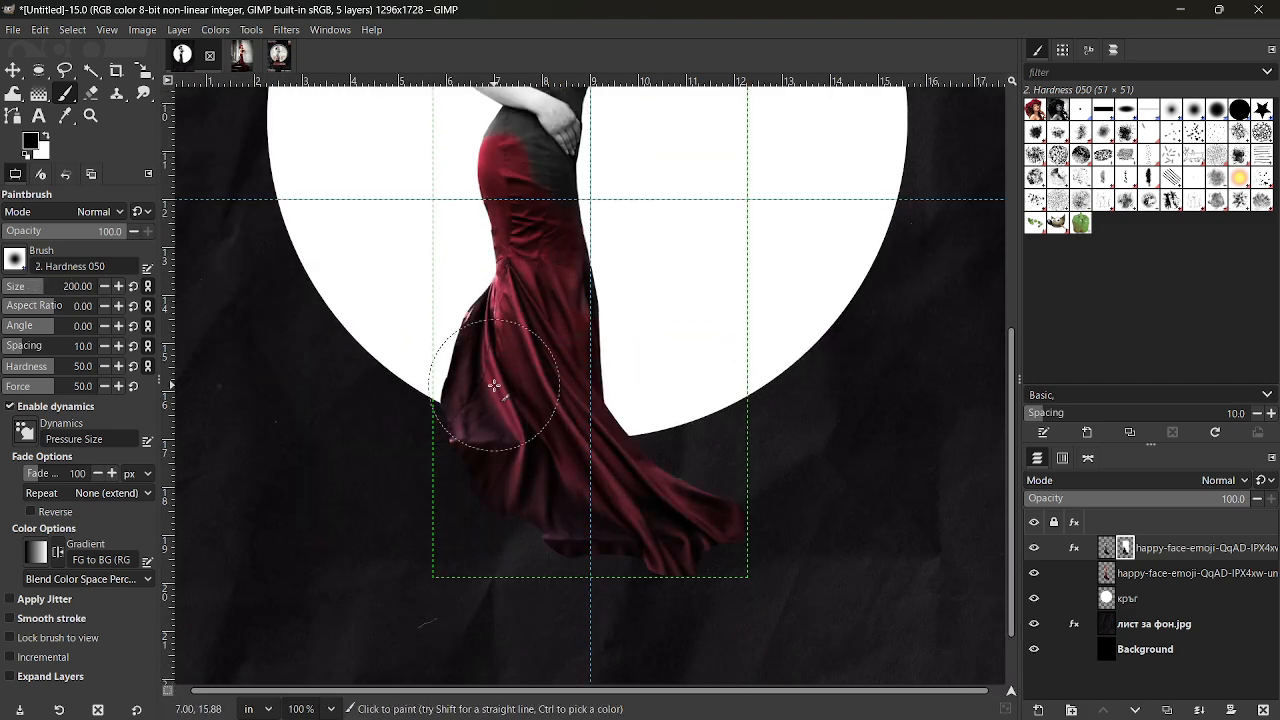
Step: Paint black on the mask over the bodice and hips of the dress, reducing the brush size to 15 for the edges
{"action": "scroll", "coordinate": [507, 311], "scroll_direction": "up", "scroll_amount": 3}
{"action": "left_click", "coordinate": [33, 285]}
{"action": "mouse_move", "coordinate": [566, 226]}
{"action": "left_mouse_down"}
{"action": "mouse_move", "coordinate": [599, 234]}
{"action": "mouse_move", "coordinate": [541, 214]}
{"action": "mouse_move", "coordinate": [540, 259]}
{"action": "mouse_move", "coordinate": [584, 280]}
{"action": "mouse_move", "coordinate": [533, 321]}
{"action": "mouse_move", "coordinate": [590, 376]}
{"action": "mouse_move", "coordinate": [502, 313]}
{"action": "mouse_move", "coordinate": [512, 302]}
{"action": "mouse_move", "coordinate": [481, 294]}
{"action": "mouse_move", "coordinate": [518, 309]}
{"action": "left_mouse_up"}
{"action": "left_click", "coordinate": [22, 285]}
{"action": "left_click", "coordinate": [14, 285]}
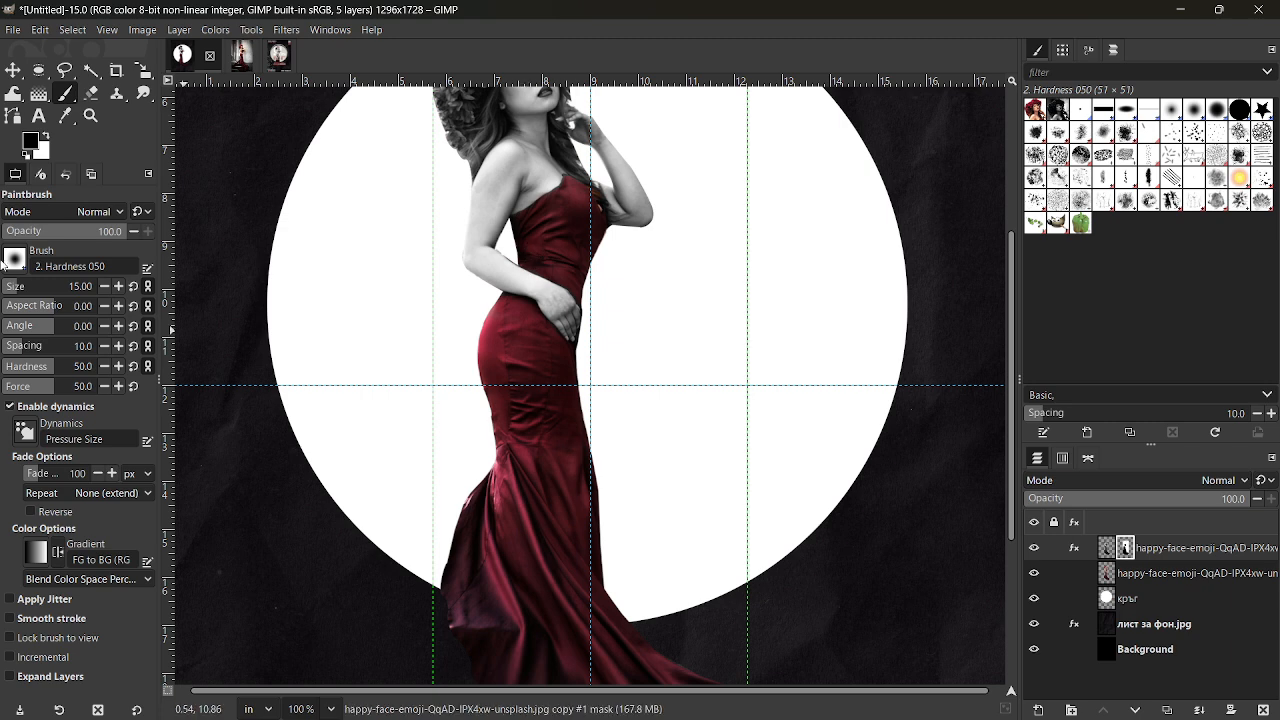
Step: Paint black on the mask over the flower wreath, using brush size 138 and then 56, to reveal its red
{"action": "left_click", "coordinate": [26, 286]}
{"action": "left_click", "coordinate": [331, 708]}
{"action": "left_click", "coordinate": [310, 617]}
{"action": "left_click", "coordinate": [331, 708]}
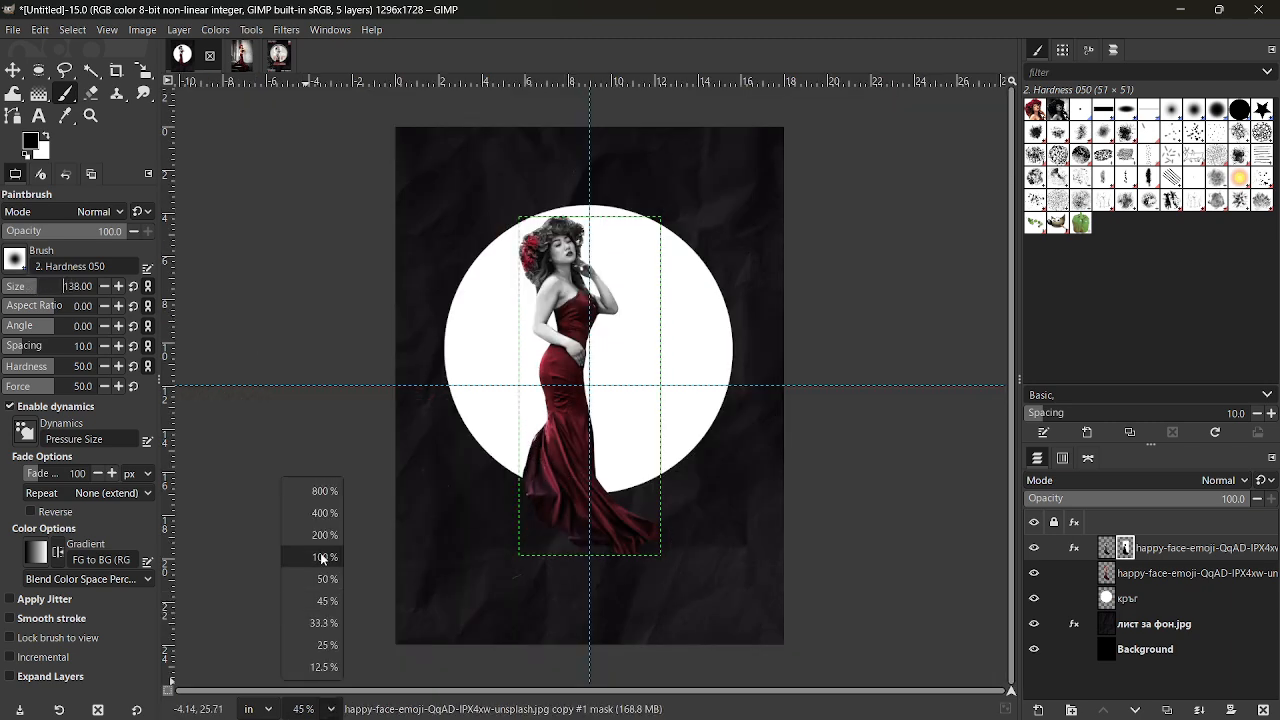
{"action": "left_click", "coordinate": [310, 572]}
{"action": "left_click", "coordinate": [24, 286]}
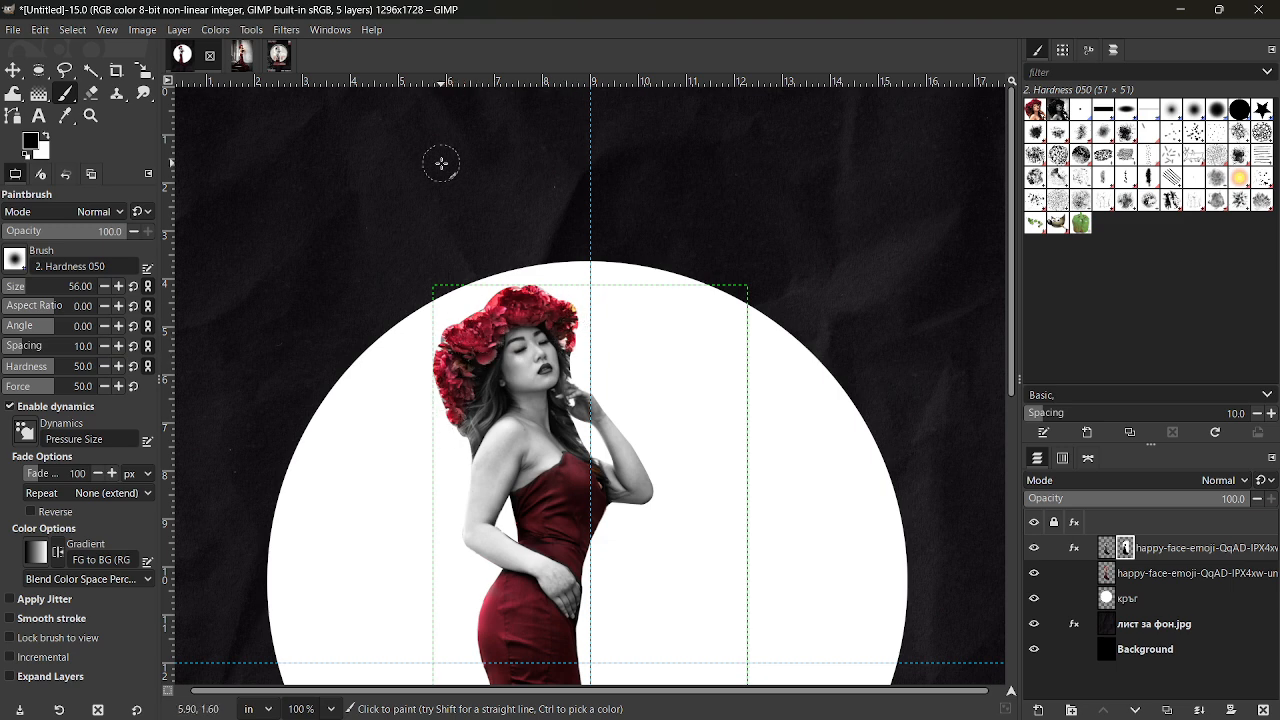
{"action": "scroll", "coordinate": [464, 300], "scroll_direction": "down", "scroll_amount": 5}
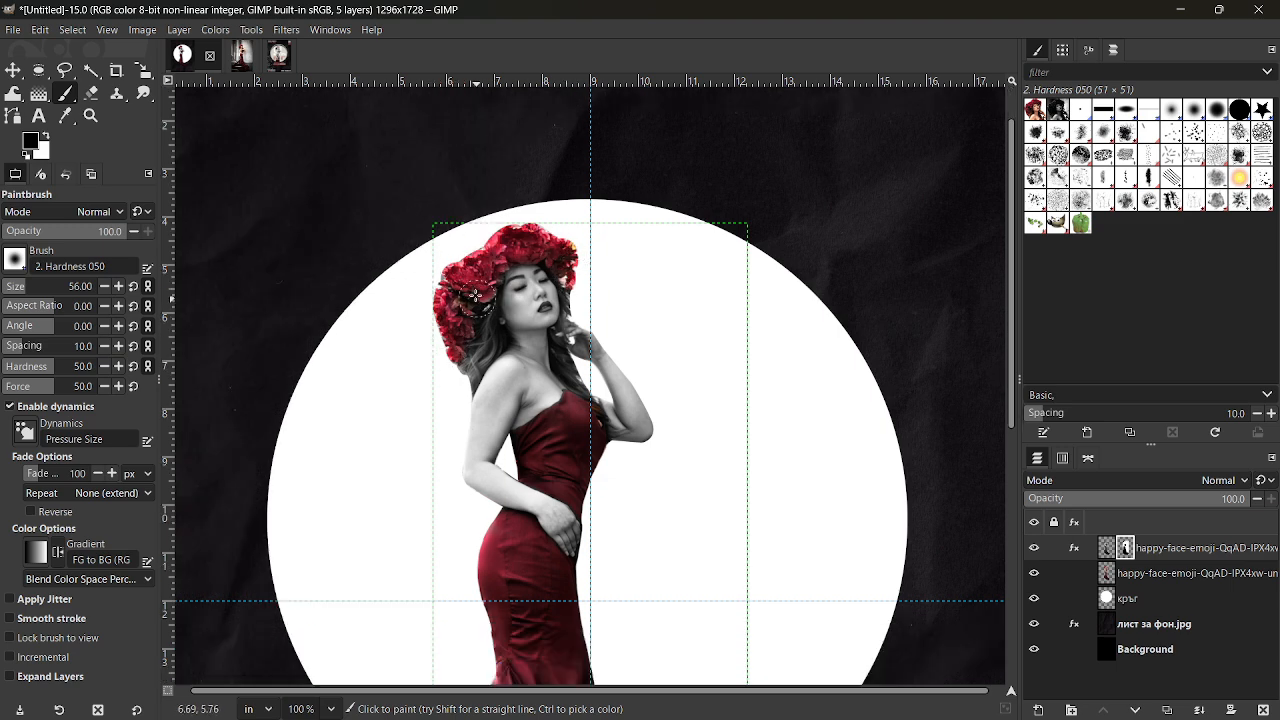
{"action": "left_click", "coordinate": [331, 709]}
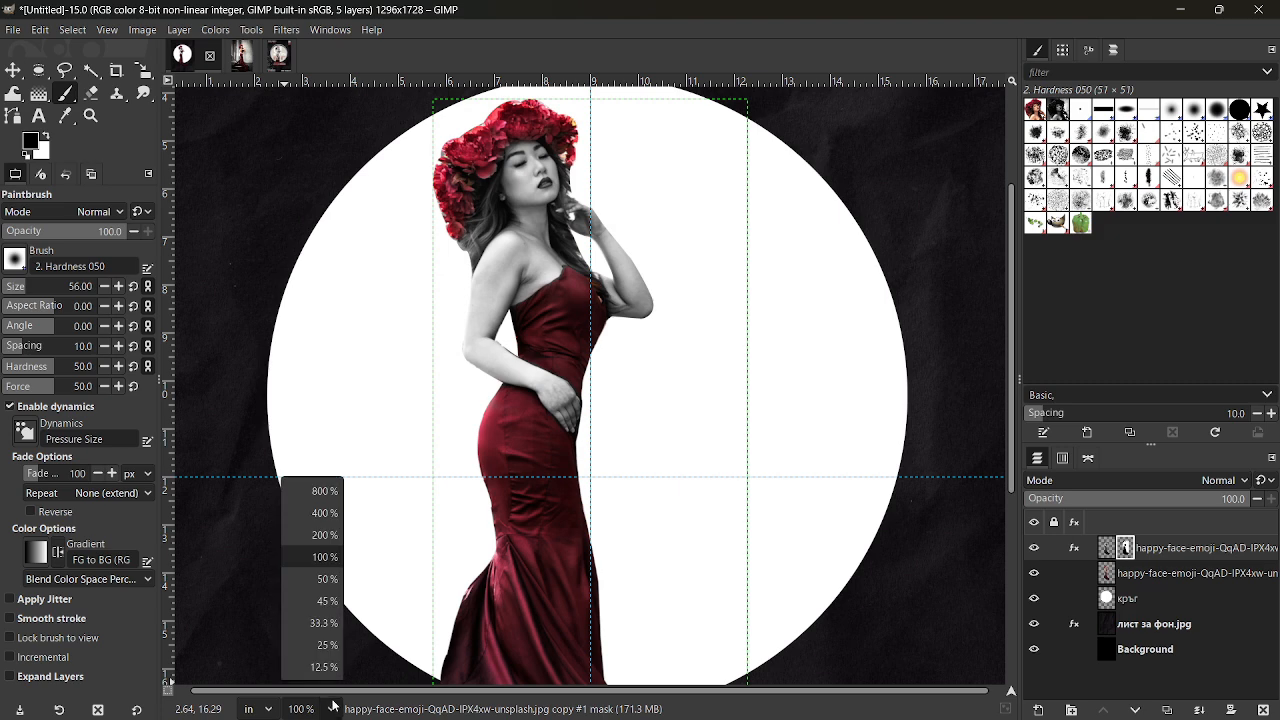
{"action": "left_click", "coordinate": [312, 575]}
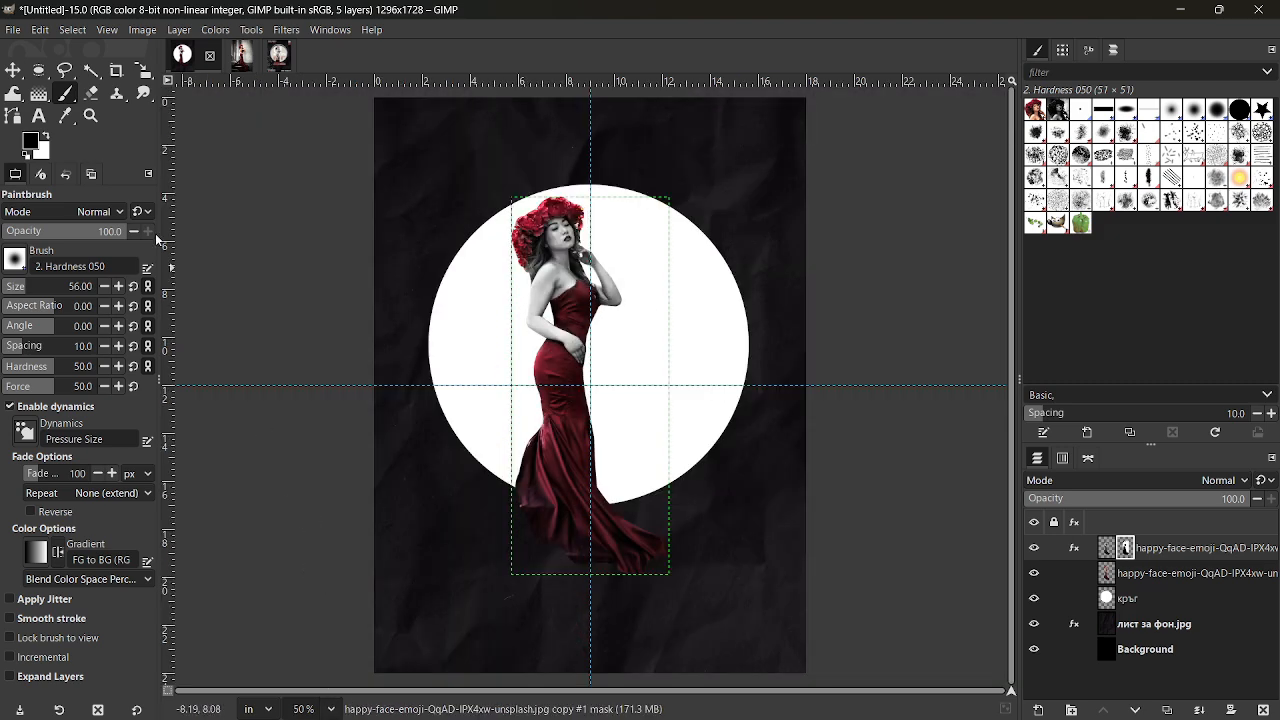
Step: Colorize the unmasked woman layer beneath the desaturated copy with dark red 930000
{"action": "left_click", "coordinate": [1107, 573]}
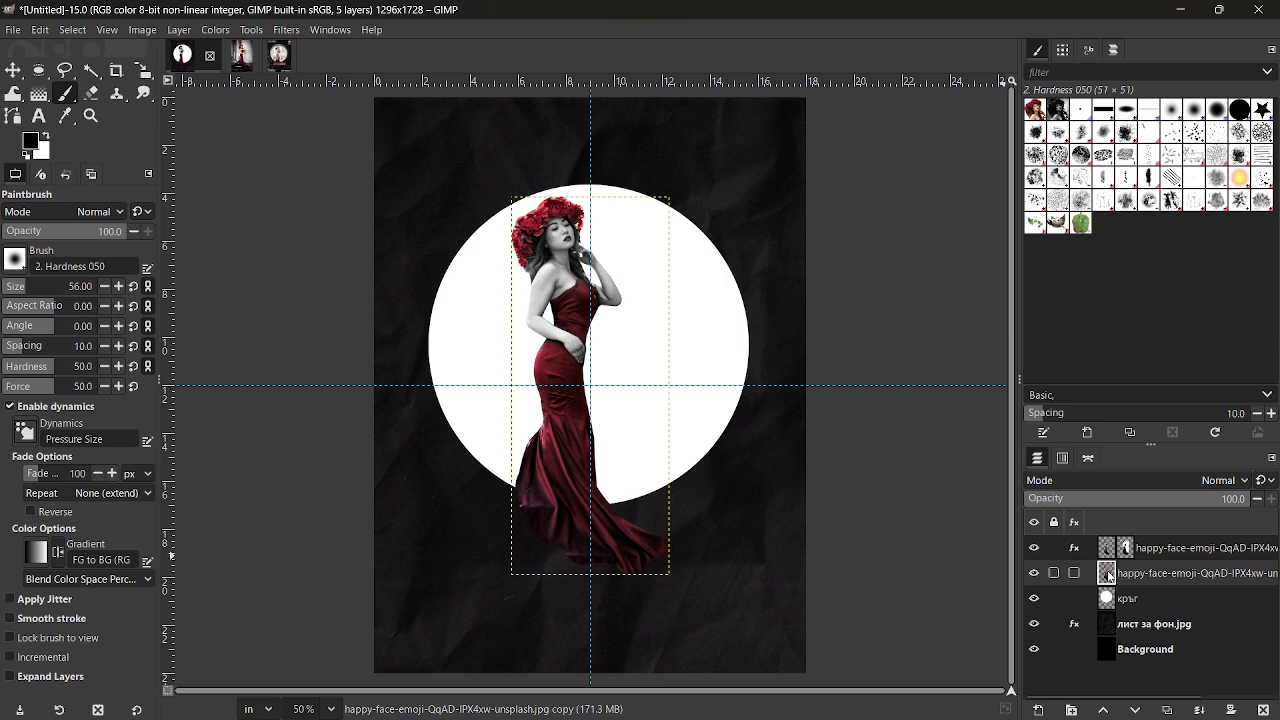
{"action": "left_click", "coordinate": [205, 30]}
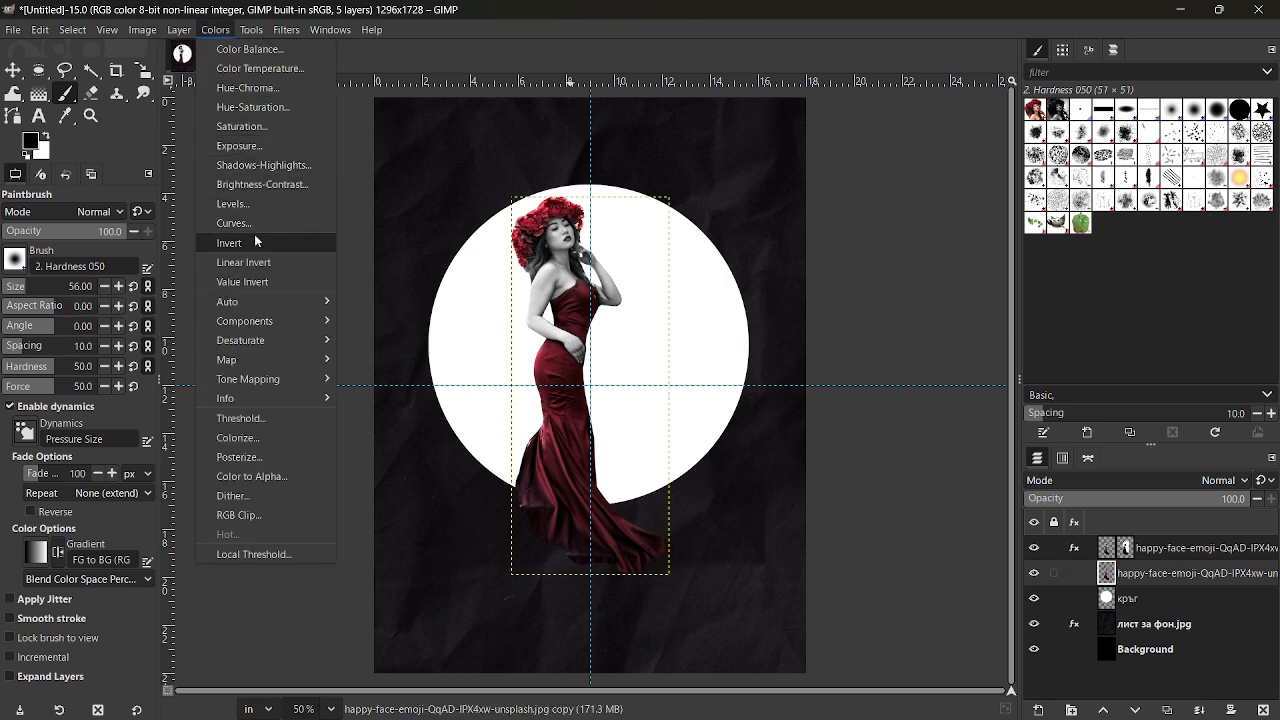
{"action": "left_click", "coordinate": [263, 439]}
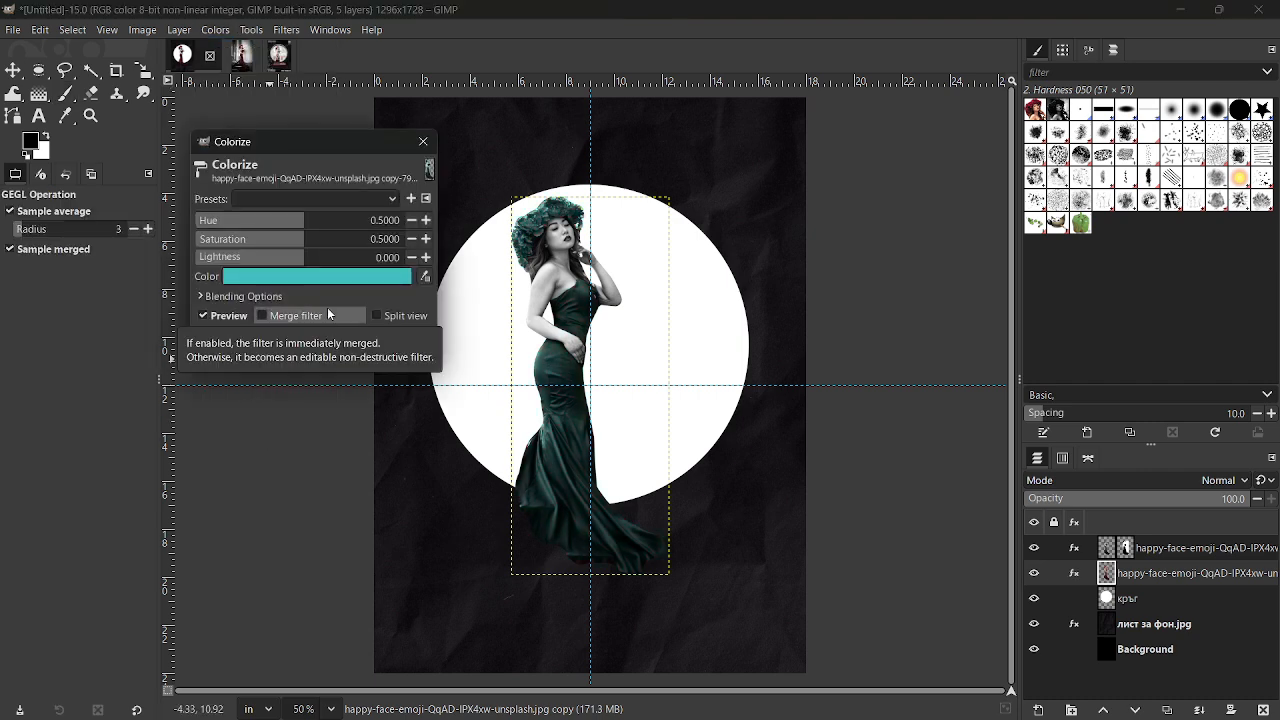
{"action": "left_click", "coordinate": [331, 277]}
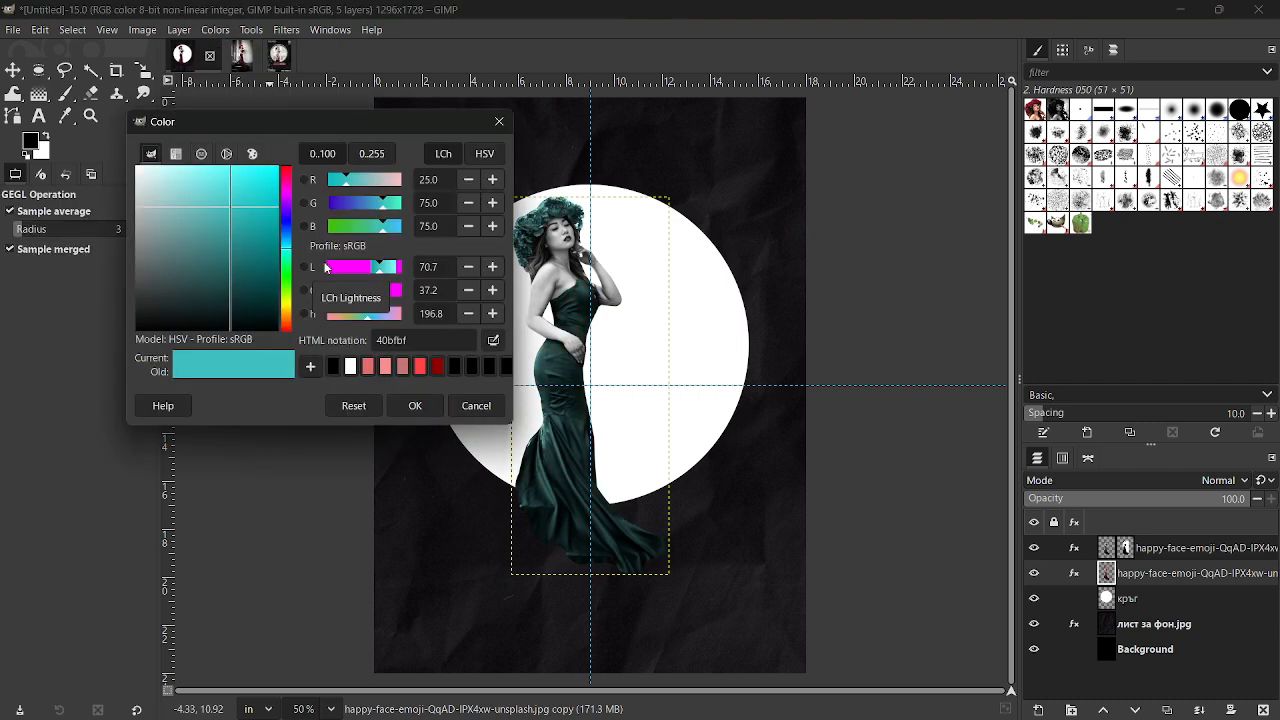
{"action": "left_click", "coordinate": [436, 368]}
{"action": "mouse_move", "coordinate": [280, 241]}
{"action": "left_mouse_down"}
{"action": "mouse_move", "coordinate": [283, 217]}
{"action": "mouse_move", "coordinate": [279, 231]}
{"action": "left_mouse_up"}
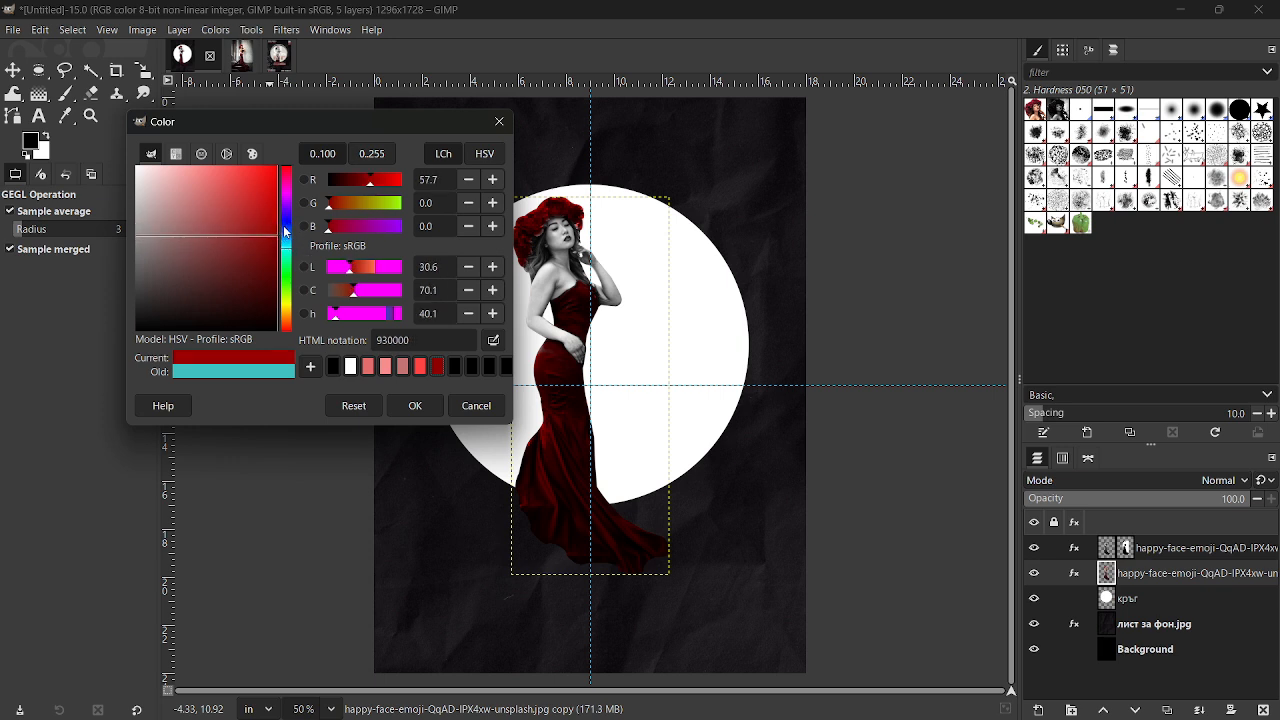
{"action": "left_click", "coordinate": [415, 405]}
{"action": "left_click", "coordinate": [343, 339]}
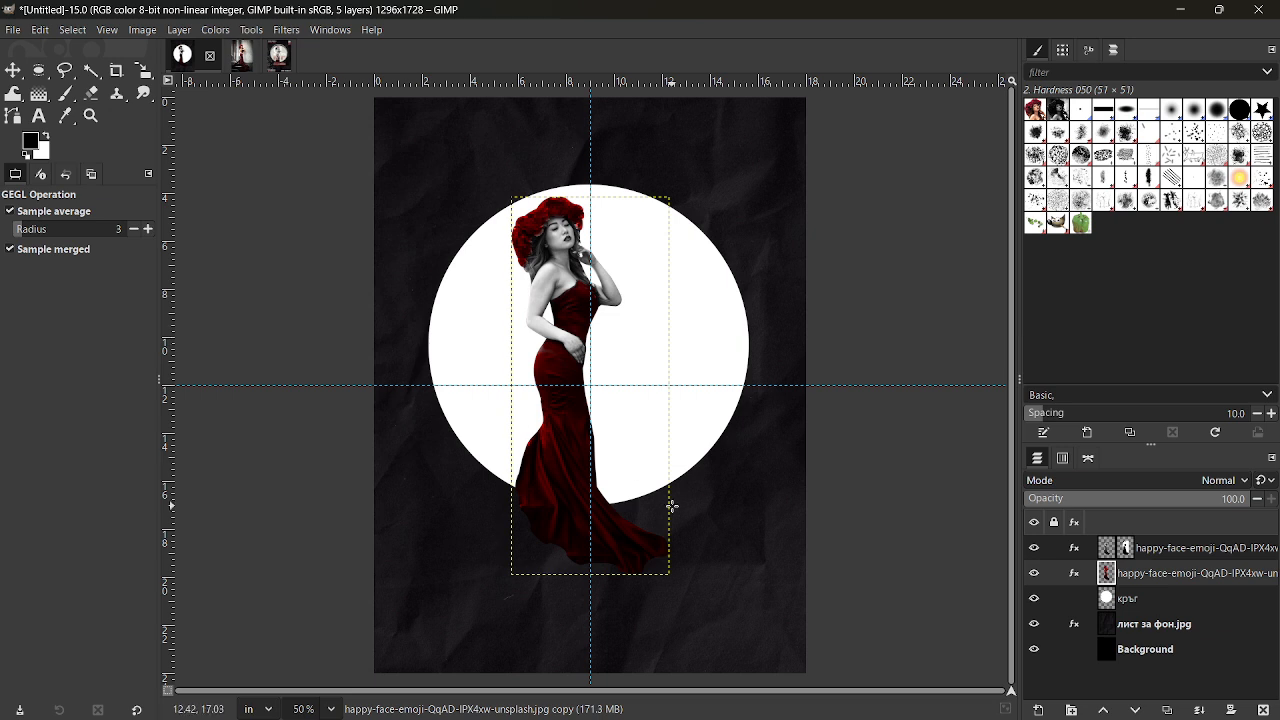
Step: Set up the Text tool with the Yu Gothic Bold font at a size of 450 px
{"action": "key", "text": "XF86MonBrightnessUp"}
{"action": "left_click", "coordinate": [41, 116]}
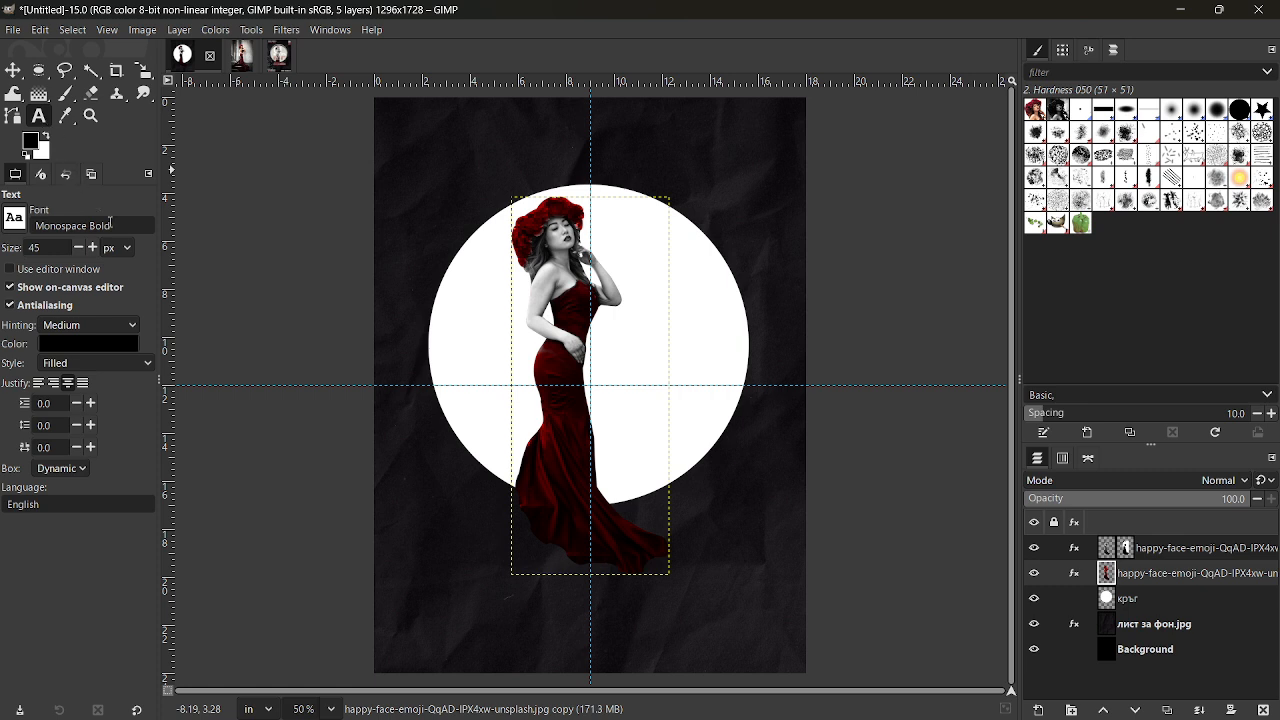
{"action": "left_click_drag", "start_coordinate": [117, 227], "coordinate": [64, 226]}
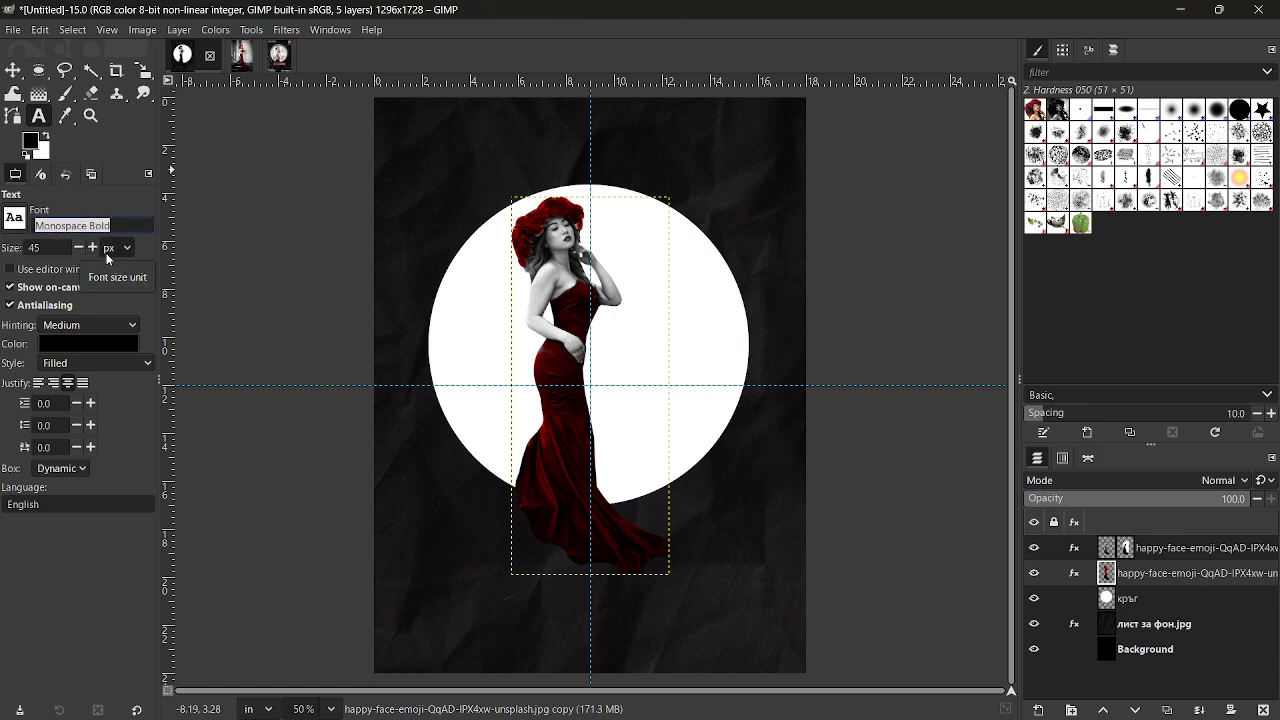
{"action": "type", "text": "ш"}
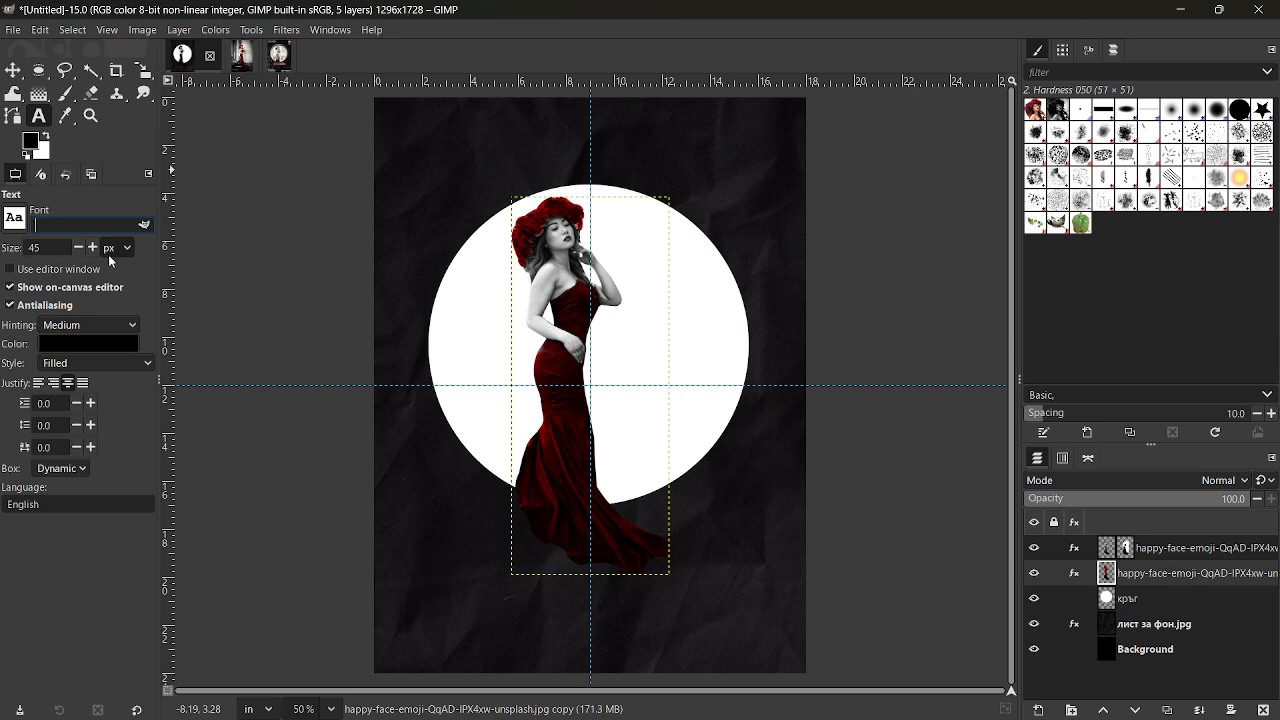
{"action": "type", "text": "y"}
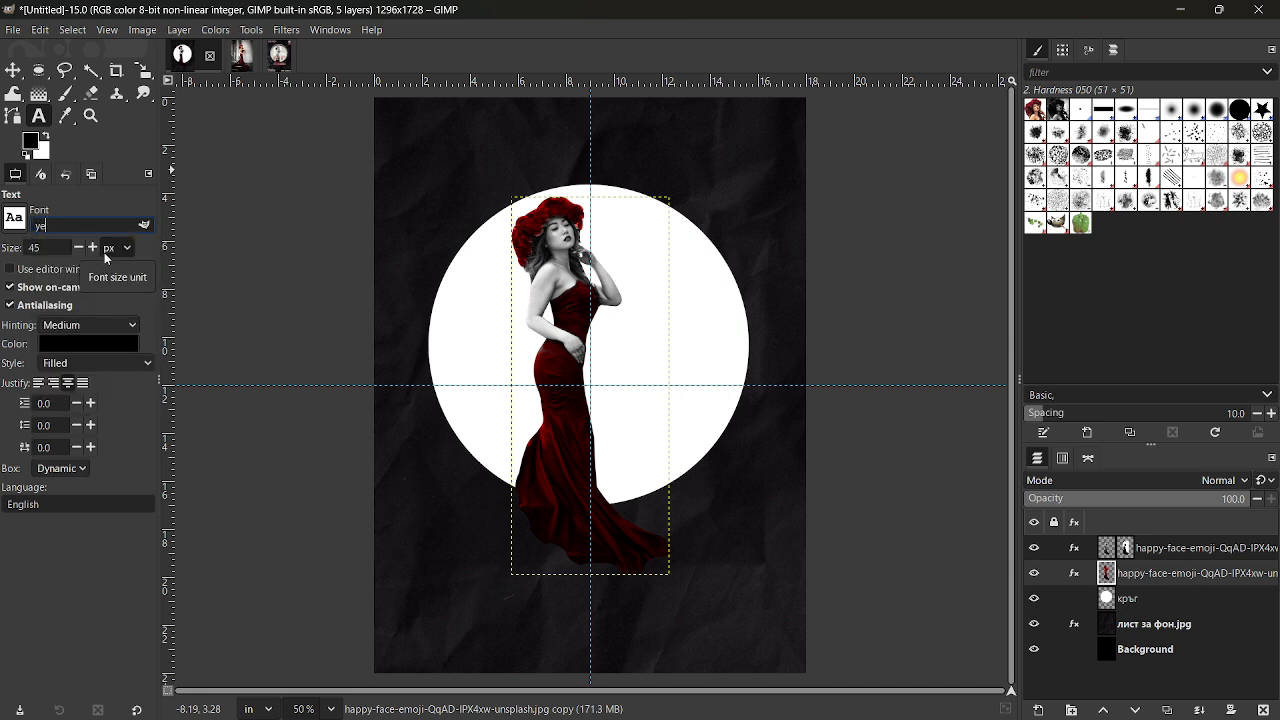
{"action": "left_click", "coordinate": [92, 244]}
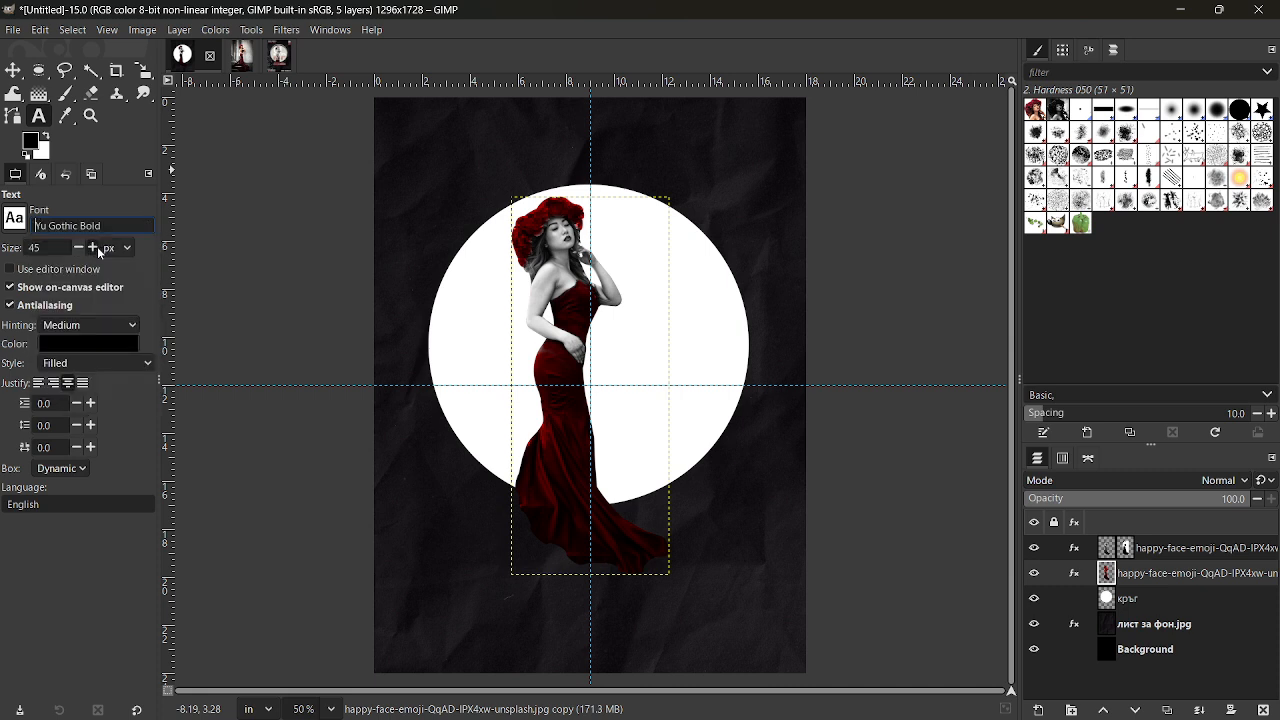
{"action": "left_click", "coordinate": [59, 250]}
{"action": "type", "text": "45"}
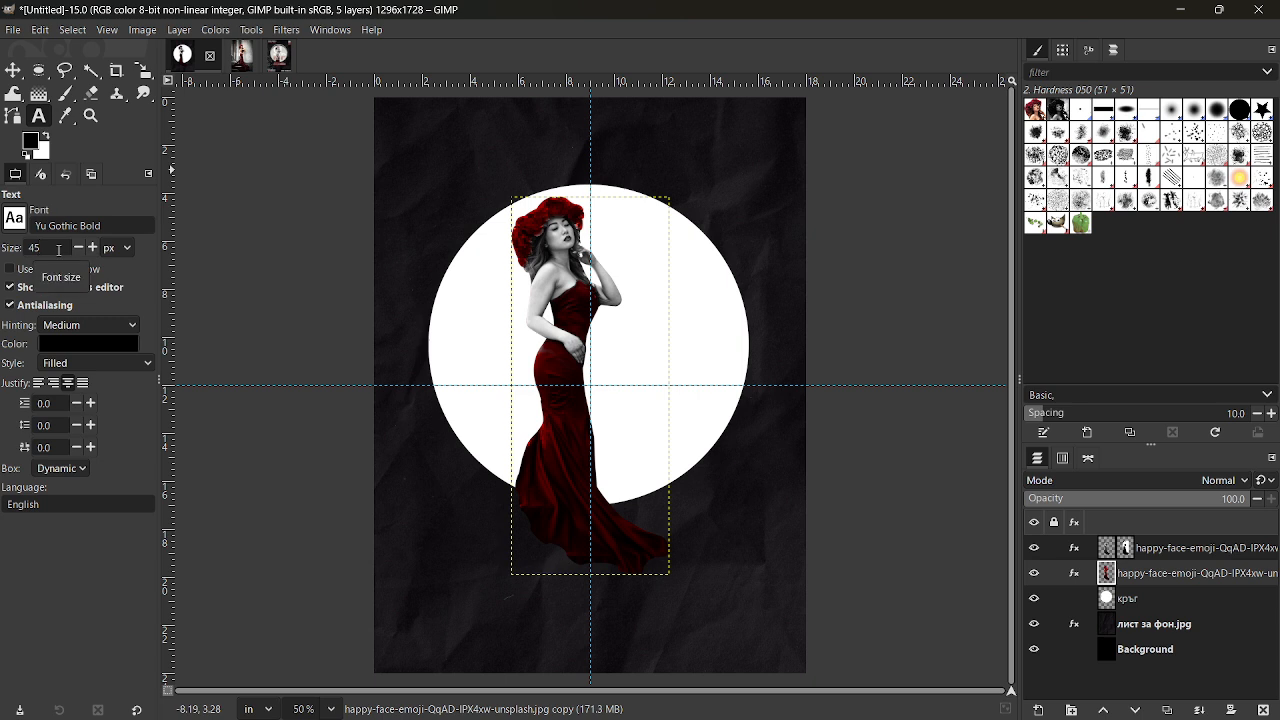
{"action": "type", "text": "0"}
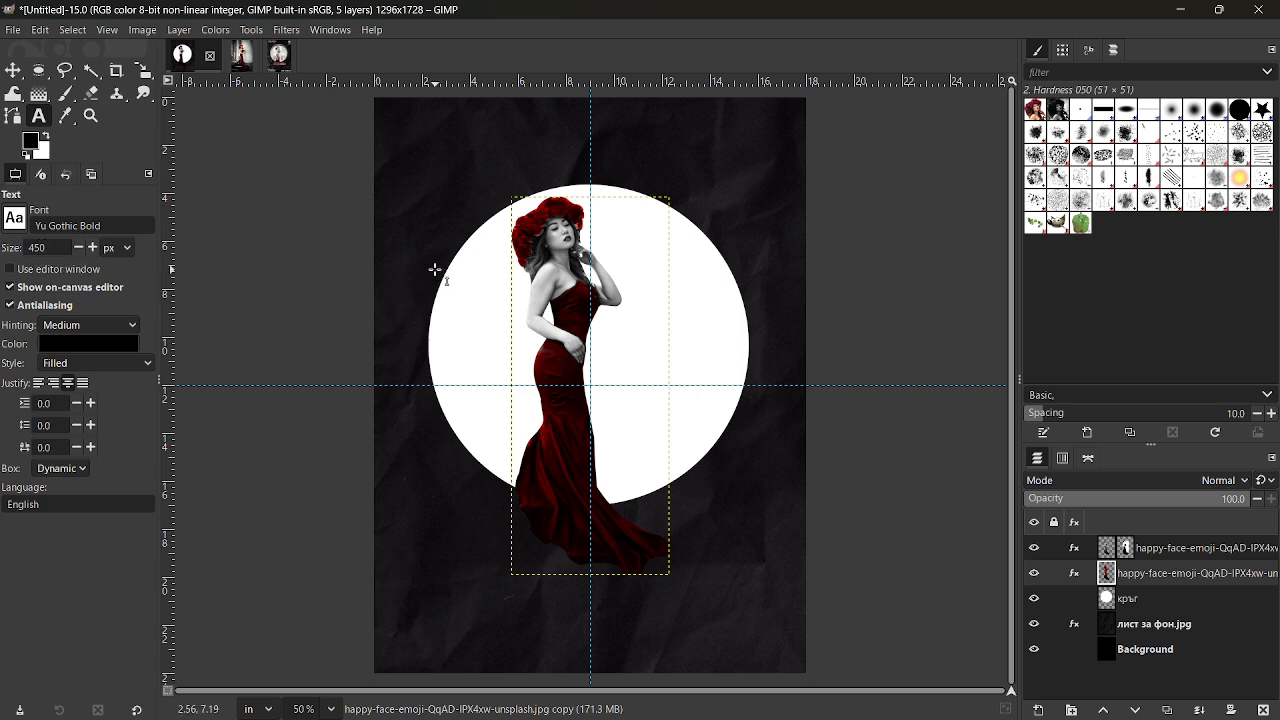
Step: Add the text "GI" in a box across the middle of the circle and color its letters white
{"action": "left_click_drag", "start_coordinate": [428, 259], "coordinate": [774, 434]}
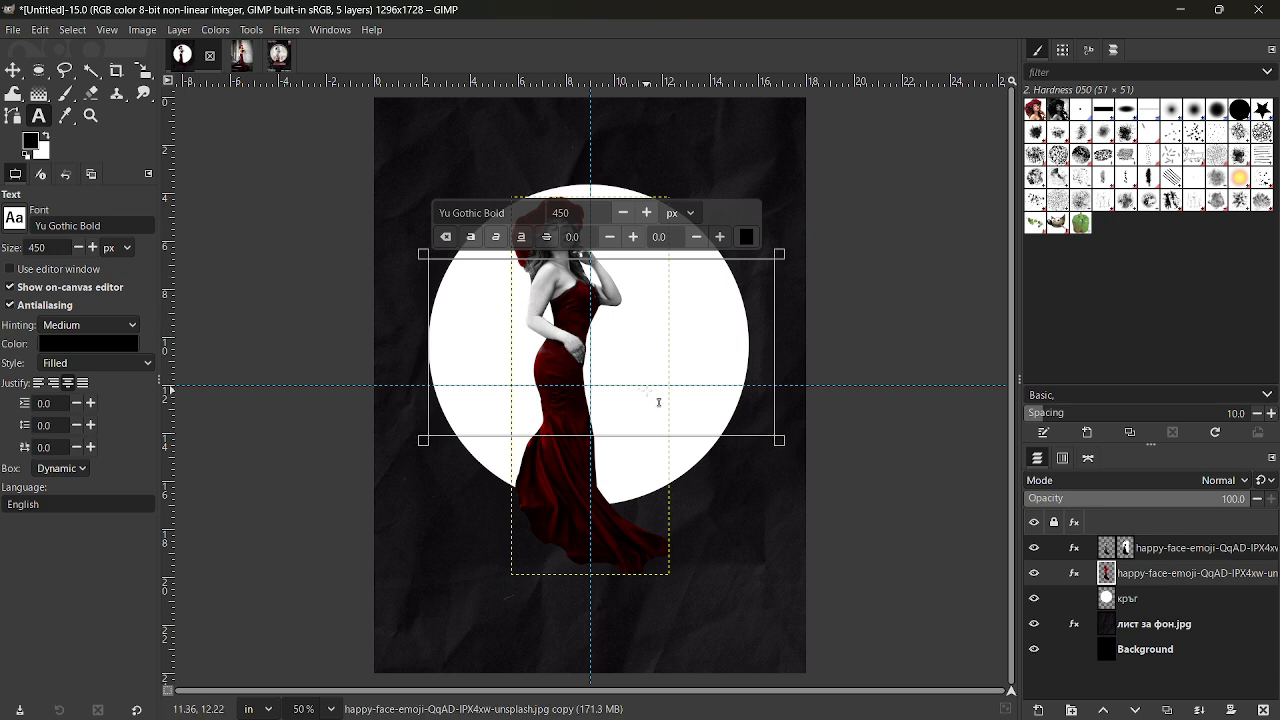
{"action": "type", "text": "GI"}
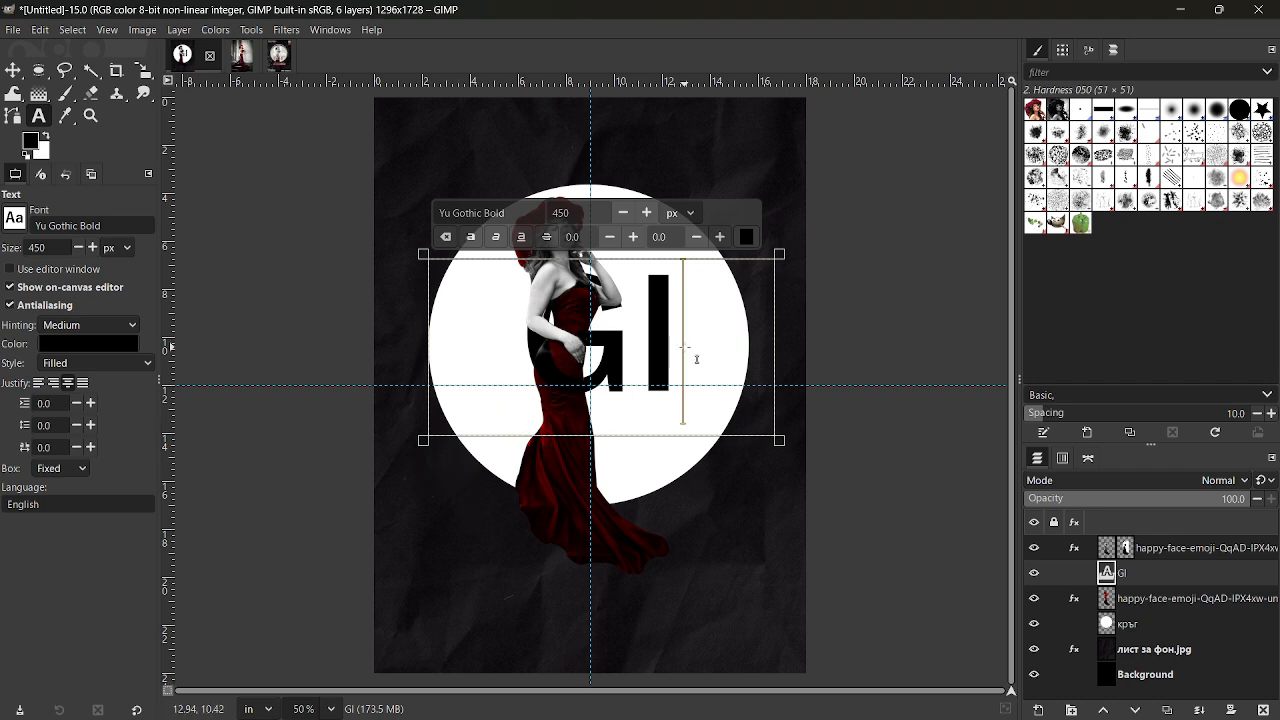
{"action": "left_click_drag", "start_coordinate": [697, 359], "coordinate": [576, 335]}
{"action": "left_click", "coordinate": [746, 238]}
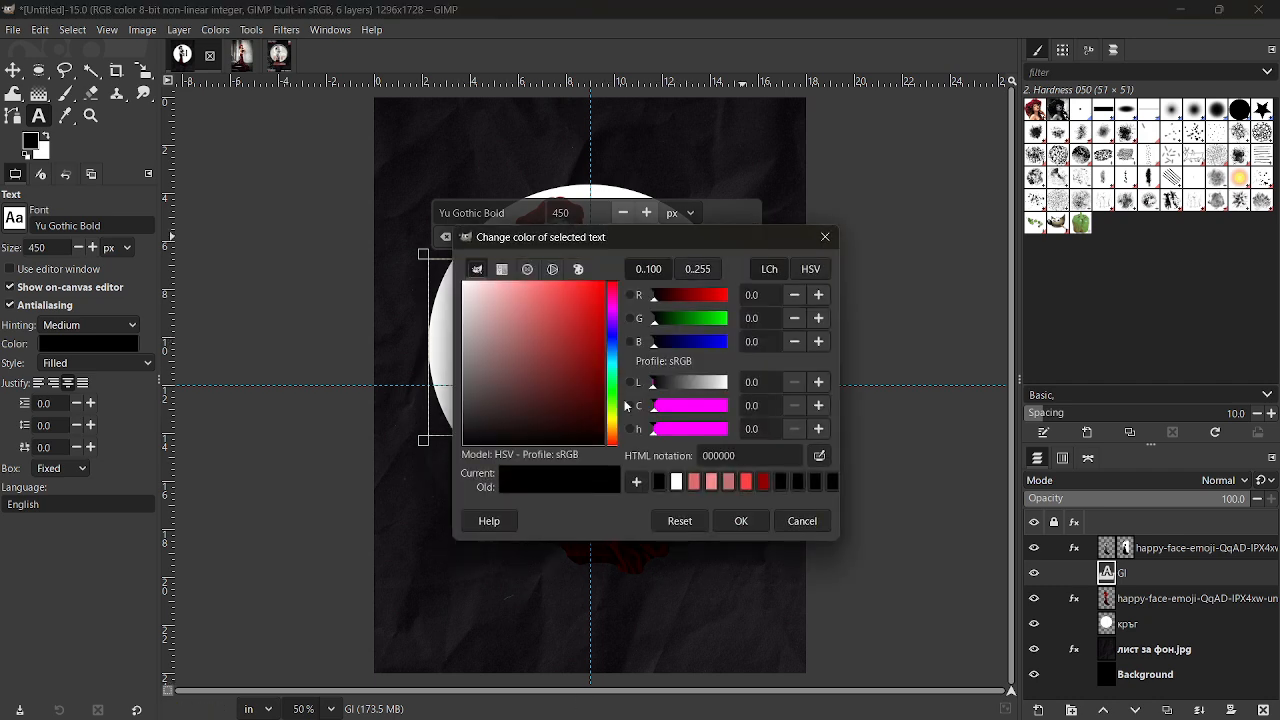
{"action": "left_click_drag", "start_coordinate": [484, 309], "coordinate": [436, 270]}
{"action": "left_click", "coordinate": [741, 521]}
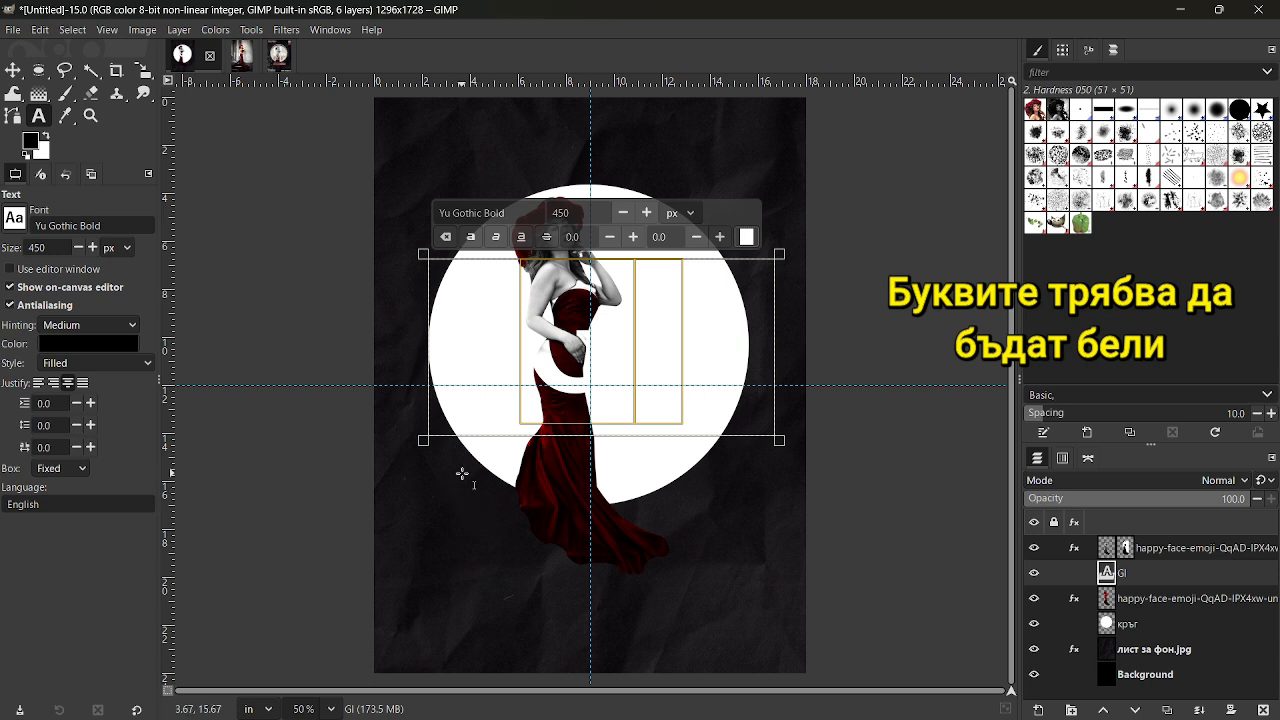
Step: Add the text "MP" in a second box over the lower part of the dress and color its letters white
{"action": "left_click_drag", "start_coordinate": [457, 467], "coordinate": [794, 620]}
{"action": "type", "text": "MP"}
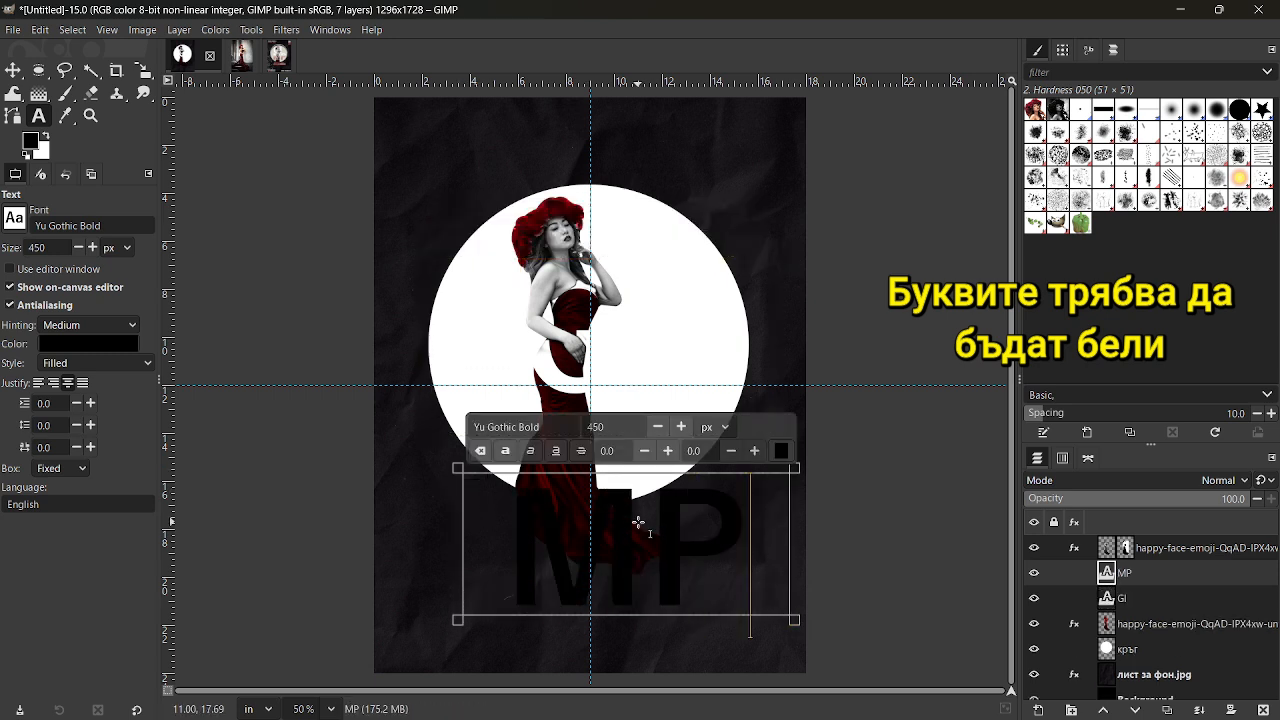
{"action": "left_click_drag", "start_coordinate": [743, 561], "coordinate": [537, 536]}
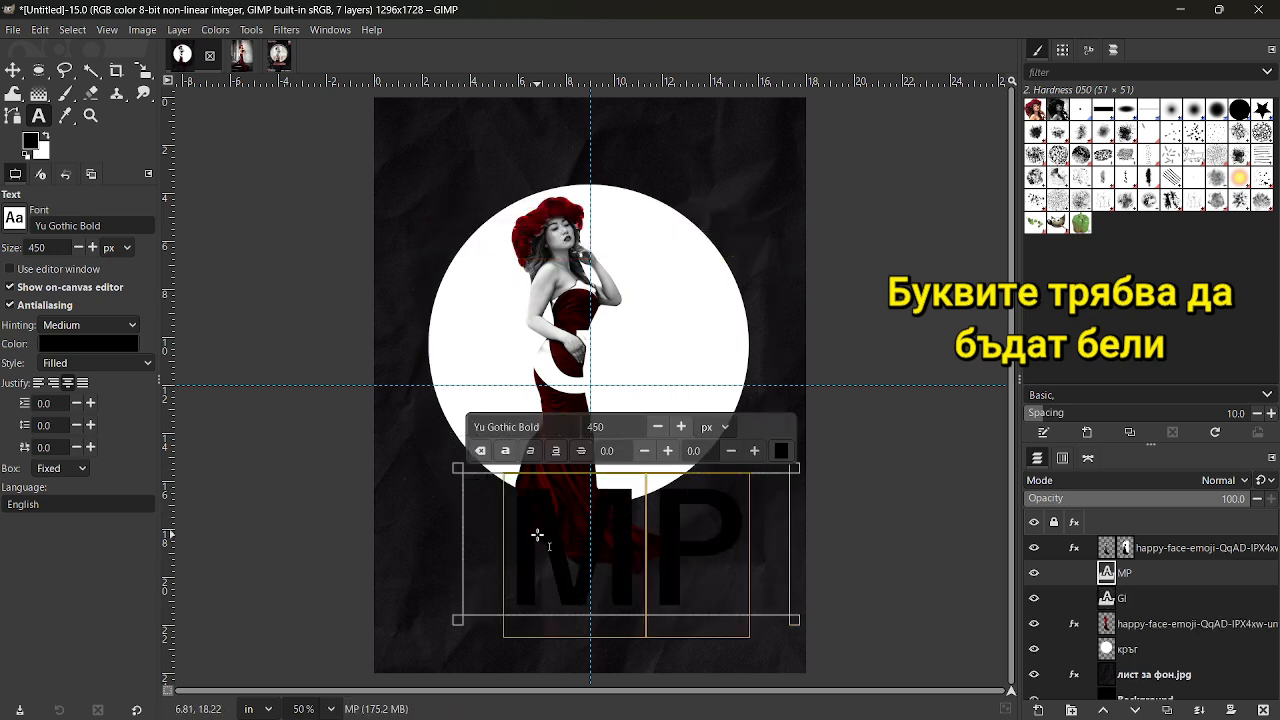
{"action": "left_click", "coordinate": [781, 450]}
{"action": "left_click", "coordinate": [658, 482]}
{"action": "left_click", "coordinate": [741, 521]}
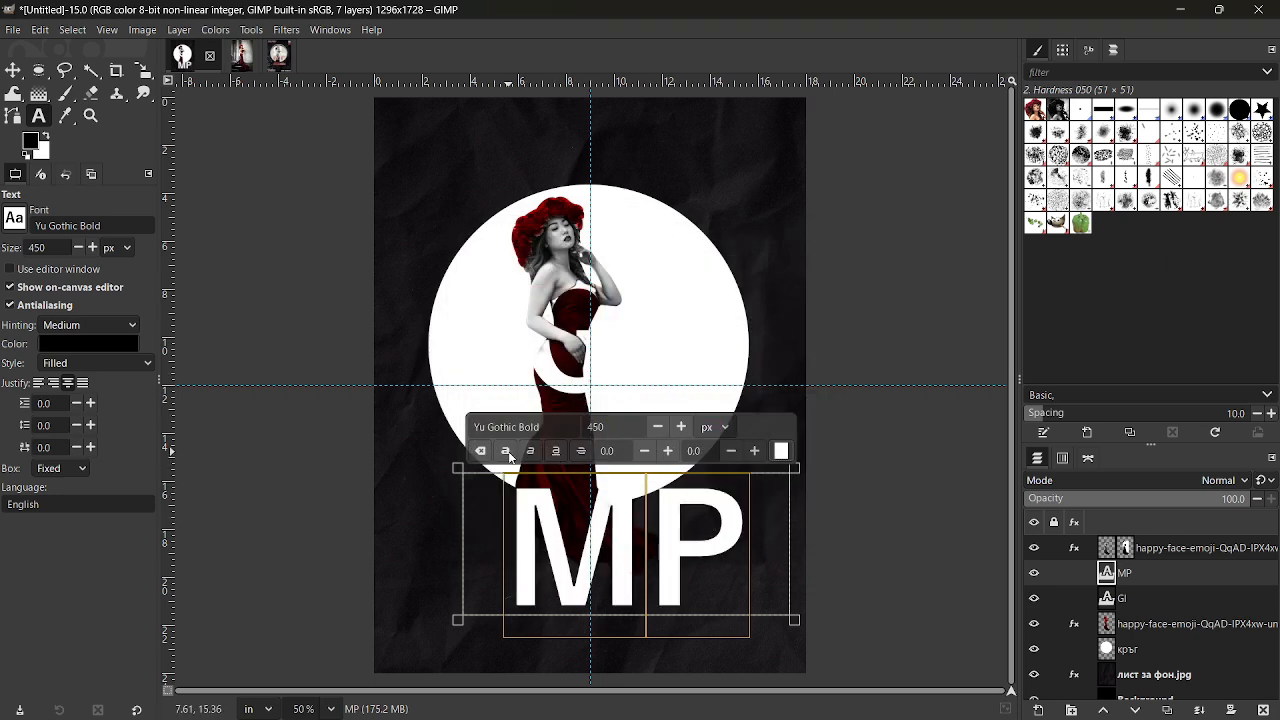
{"action": "left_click", "coordinate": [750, 585]}
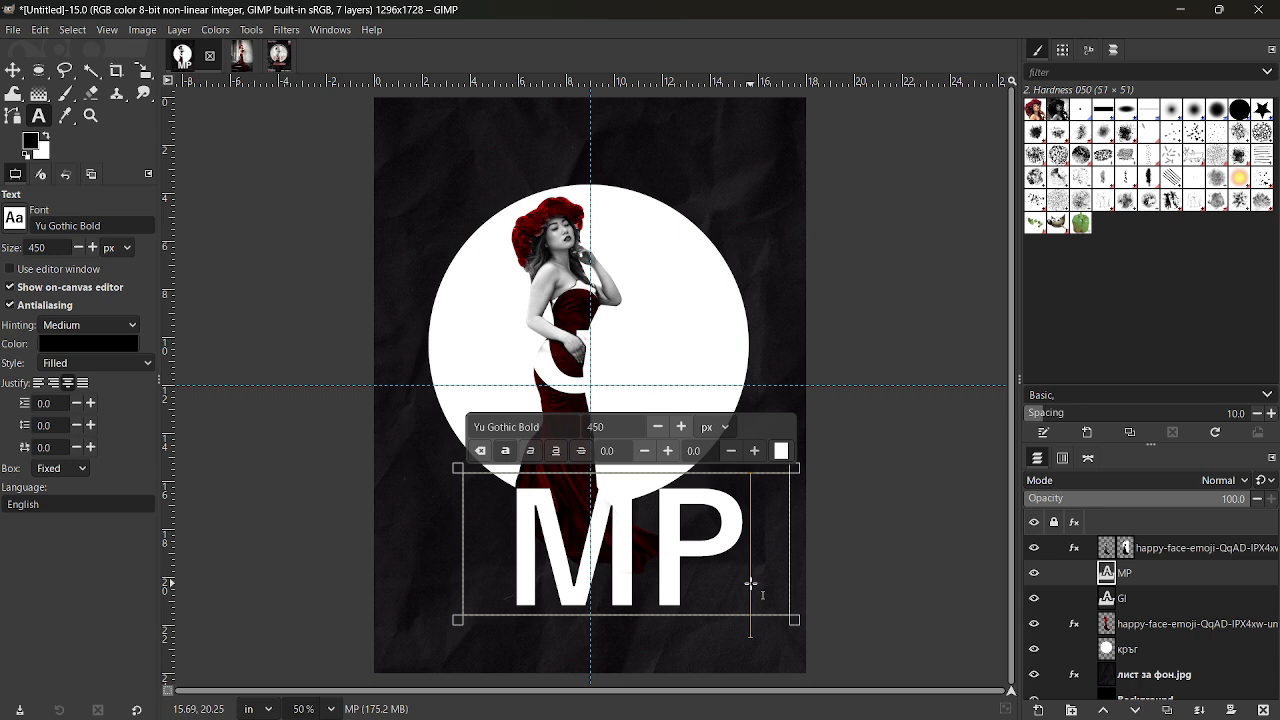
Step: Bring the "лист за кръг" image in from File Explorer above the кръг layer, converting it to the built-in sRGB profile
{"action": "left_click", "coordinate": [1116, 651]}
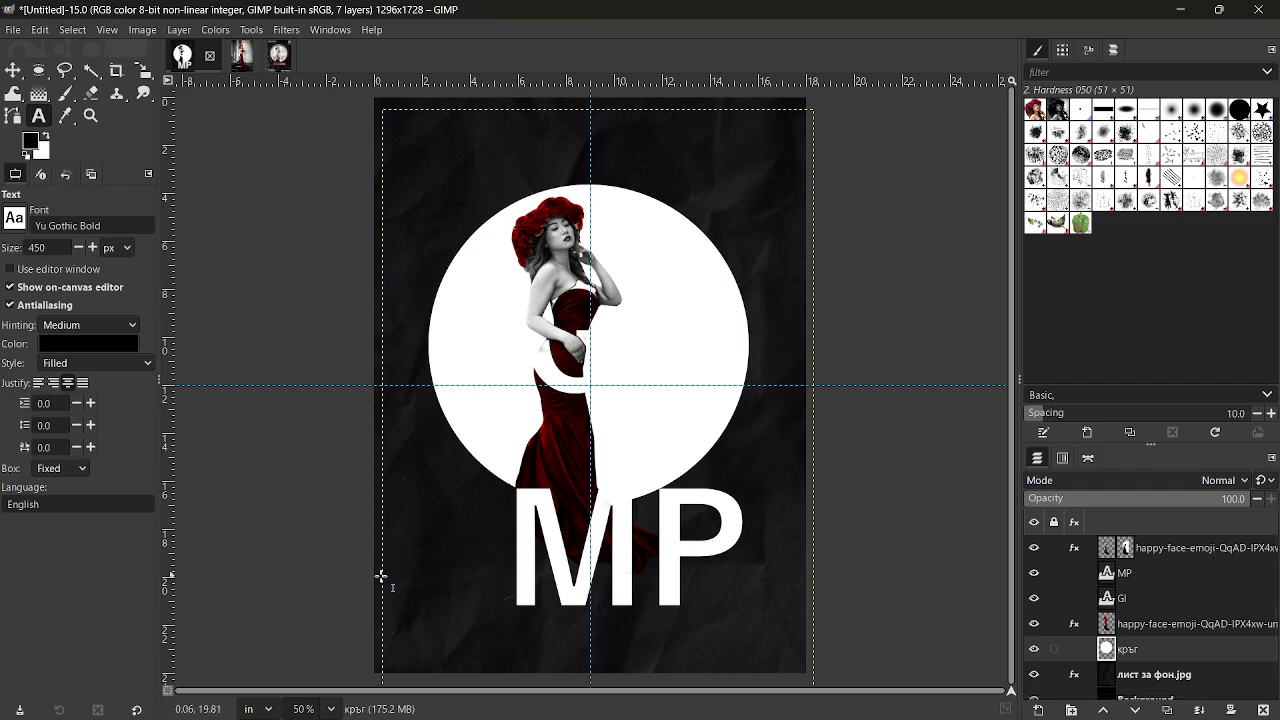
{"action": "key", "text": "alt+Tab"}
{"action": "left_click_drag", "start_coordinate": [1005, 268], "coordinate": [264, 263]}
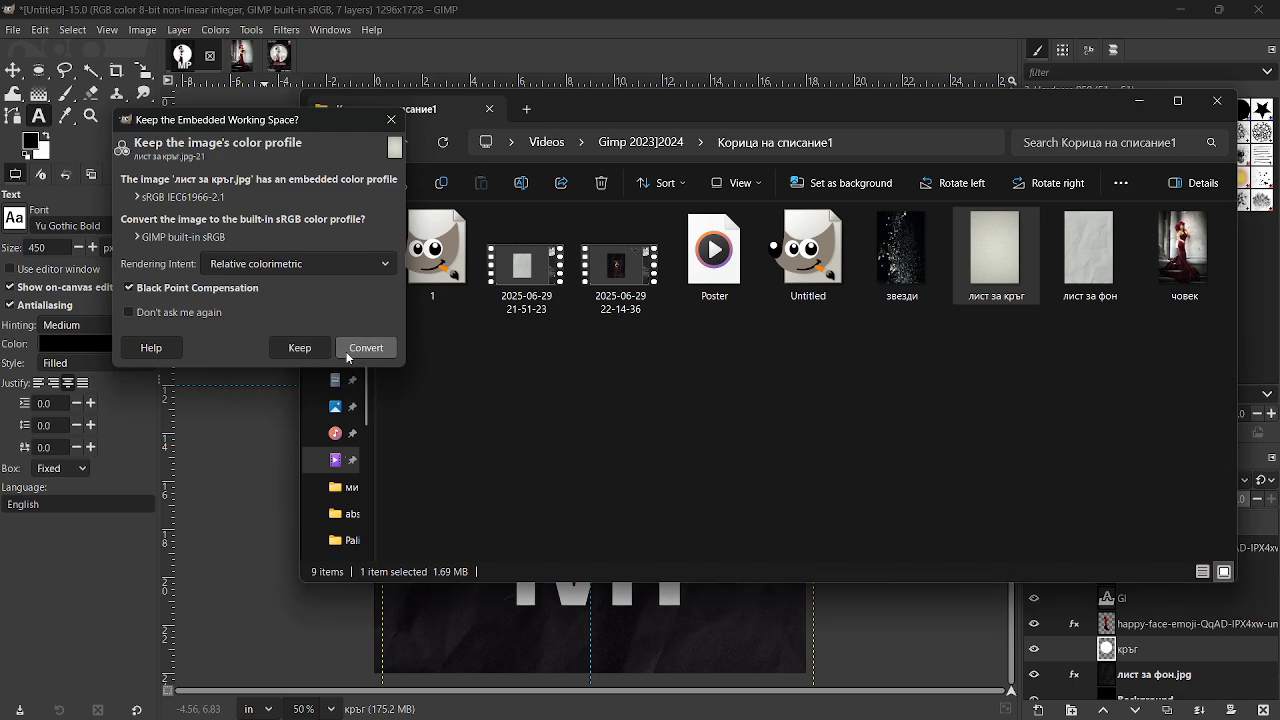
{"action": "left_click", "coordinate": [366, 348]}
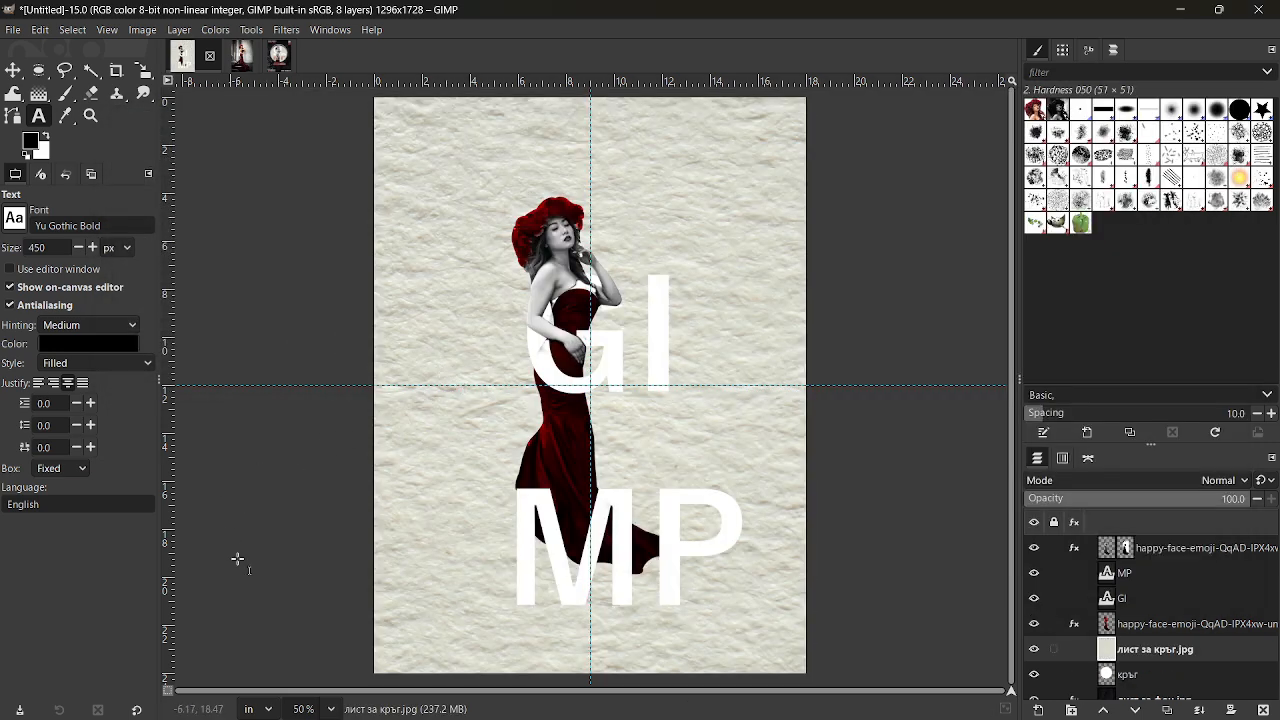
Step: Scale the "лист за кръг.jpg" paper layer down to about the page's height and slightly less than its width
{"action": "left_click", "coordinate": [331, 708]}
{"action": "left_click", "coordinate": [323, 642]}
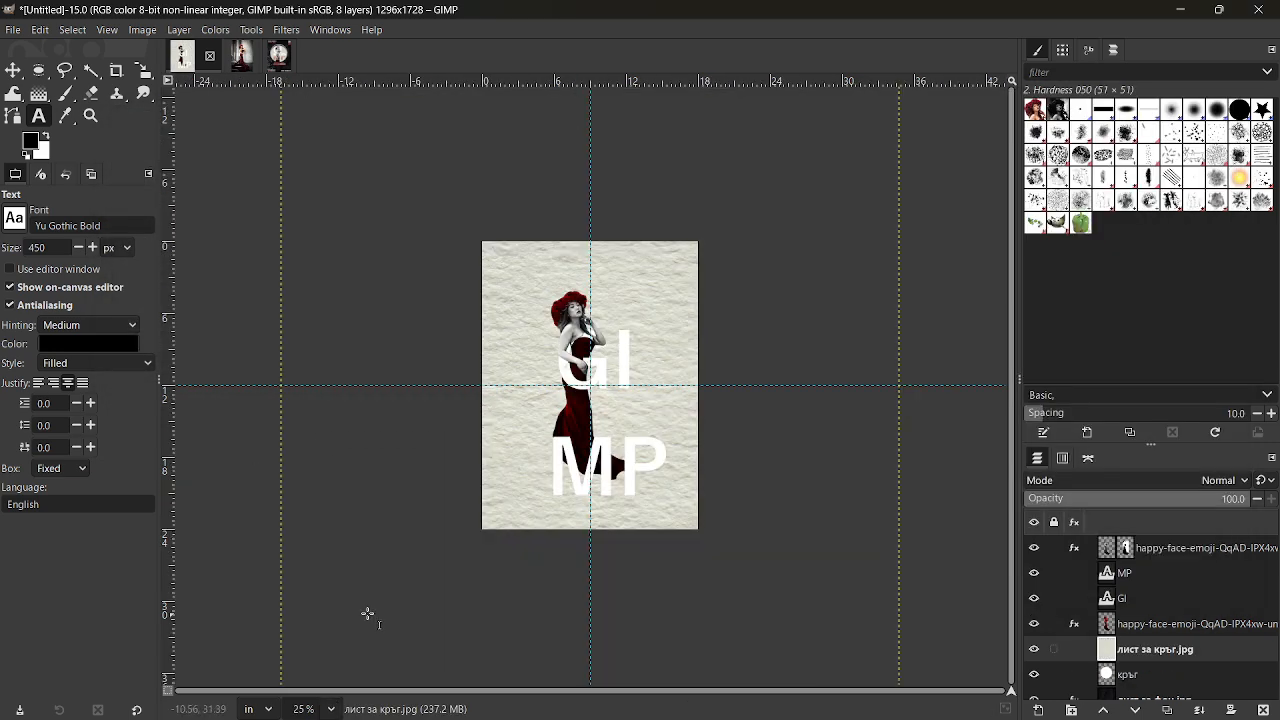
{"action": "left_click", "coordinate": [330, 708]}
{"action": "left_click", "coordinate": [325, 667]}
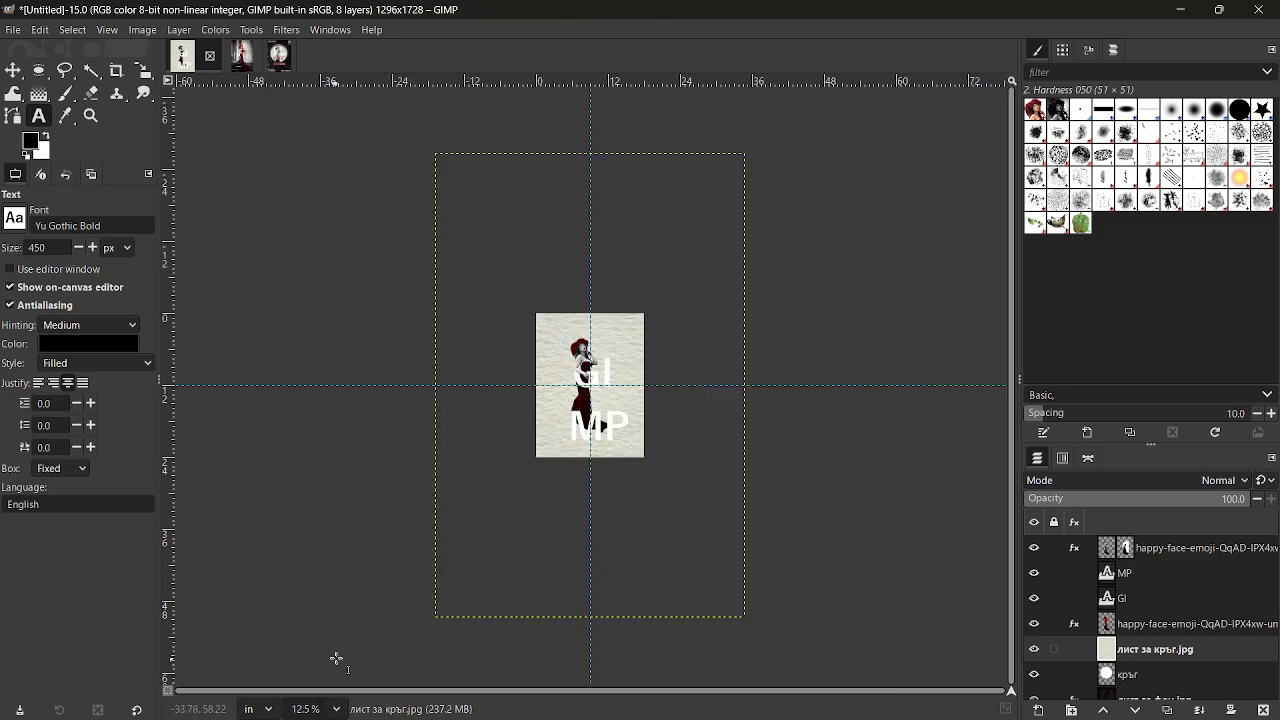
{"action": "key", "text": "shift+s"}
{"action": "left_click", "coordinate": [466, 183]}
{"action": "left_click_drag", "start_coordinate": [466, 183], "coordinate": [541, 313]}
{"action": "left_click_drag", "start_coordinate": [745, 617], "coordinate": [636, 460]}
{"action": "key", "text": "Return"}
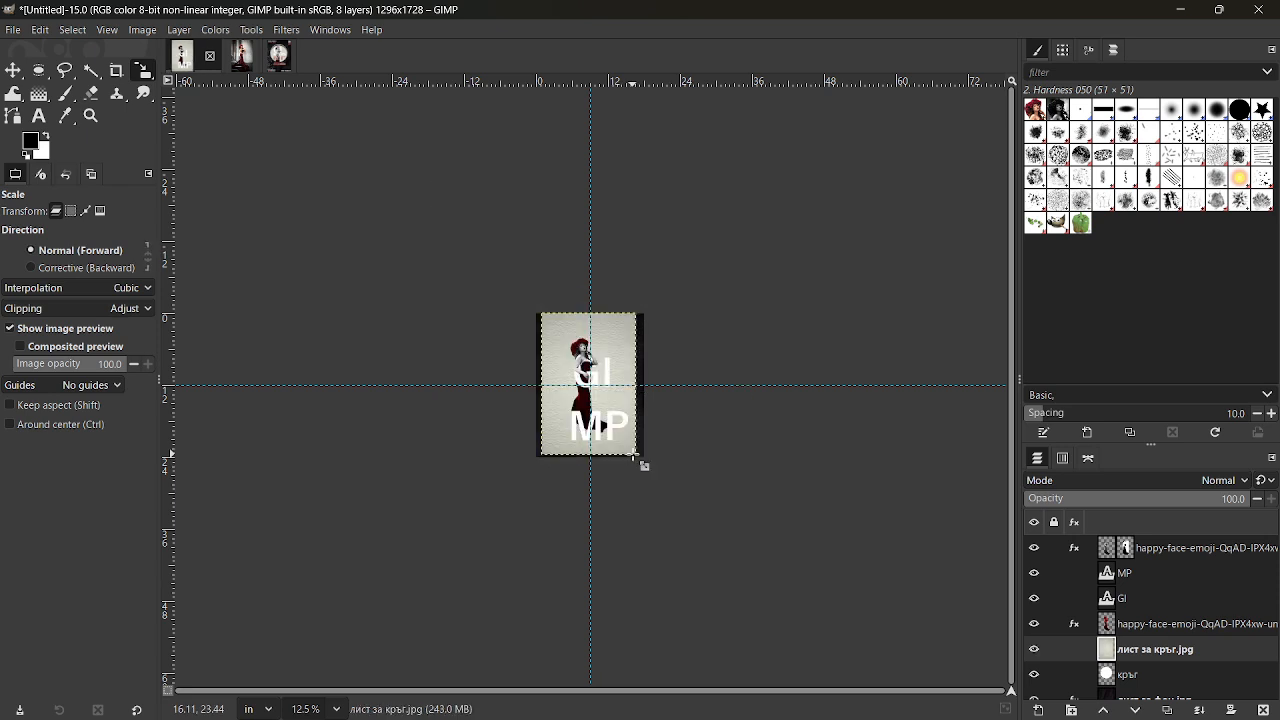
Step: Add a layer mask made from the circular selection to the "лист за кръг.jpg" paper layer and clear the selection
{"action": "left_click", "coordinate": [336, 709]}
{"action": "left_click", "coordinate": [325, 600]}
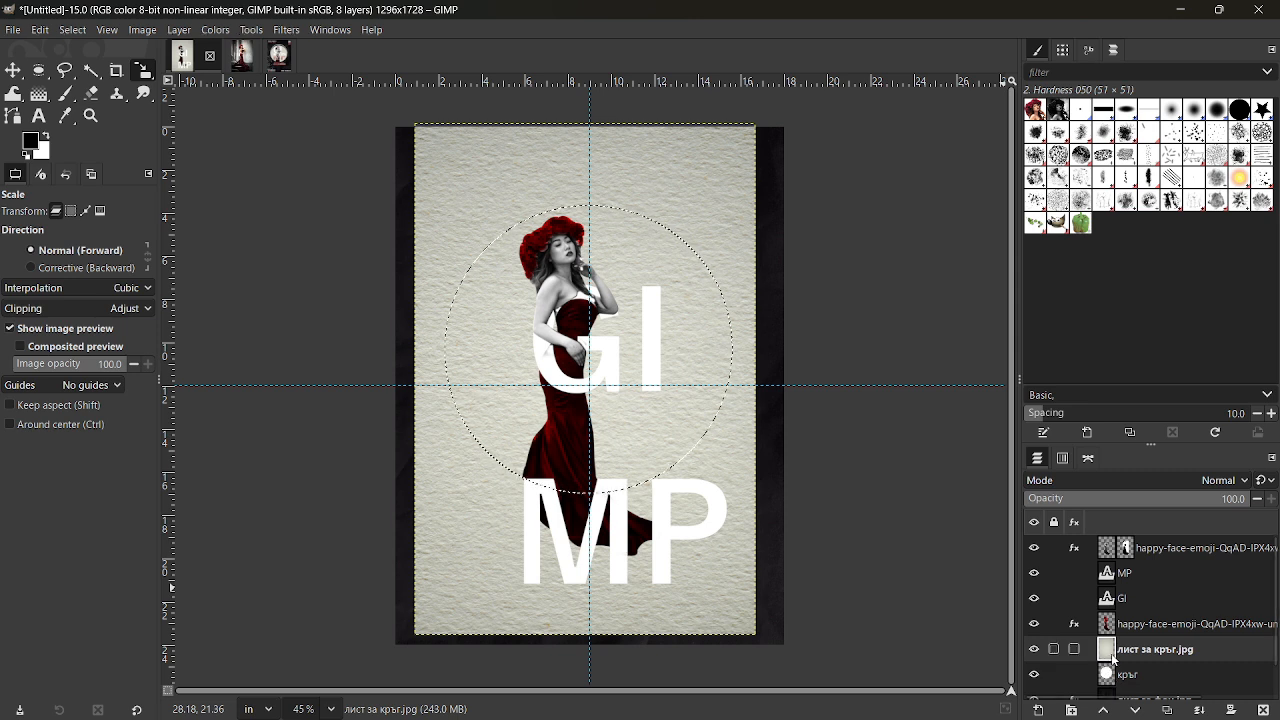
{"action": "right_click", "coordinate": [1109, 652]}
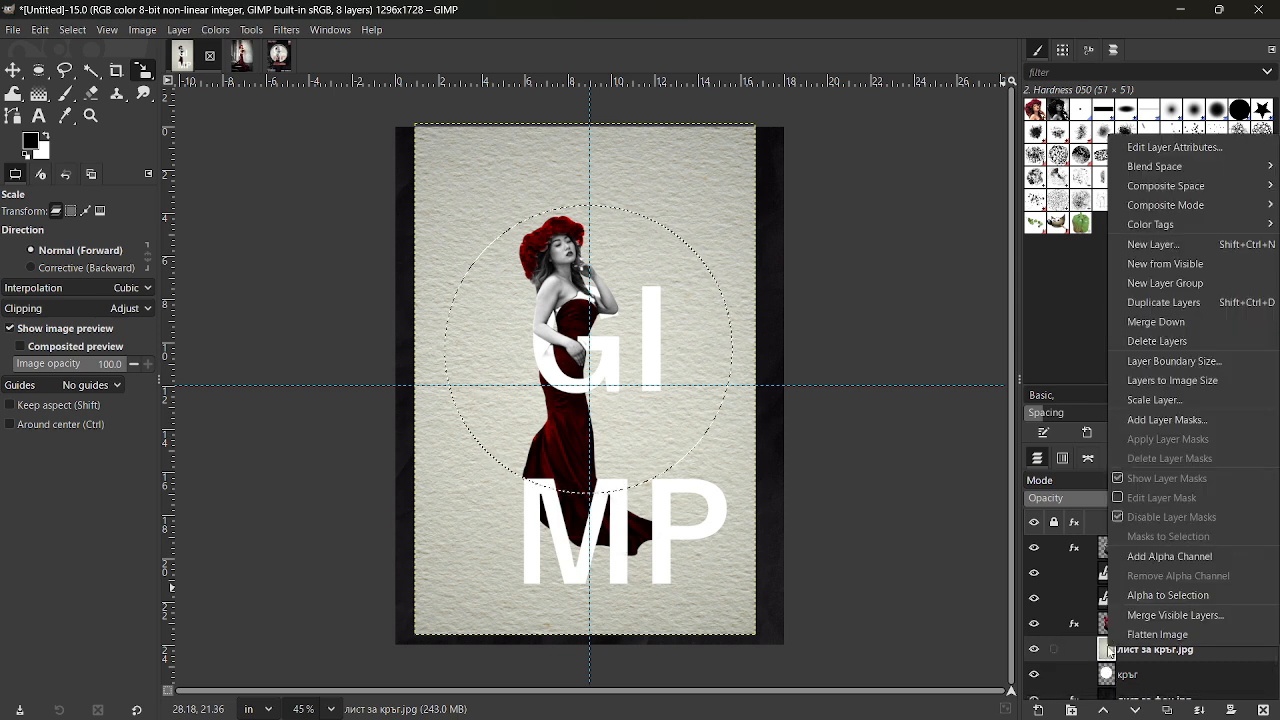
{"action": "left_click", "coordinate": [1140, 420]}
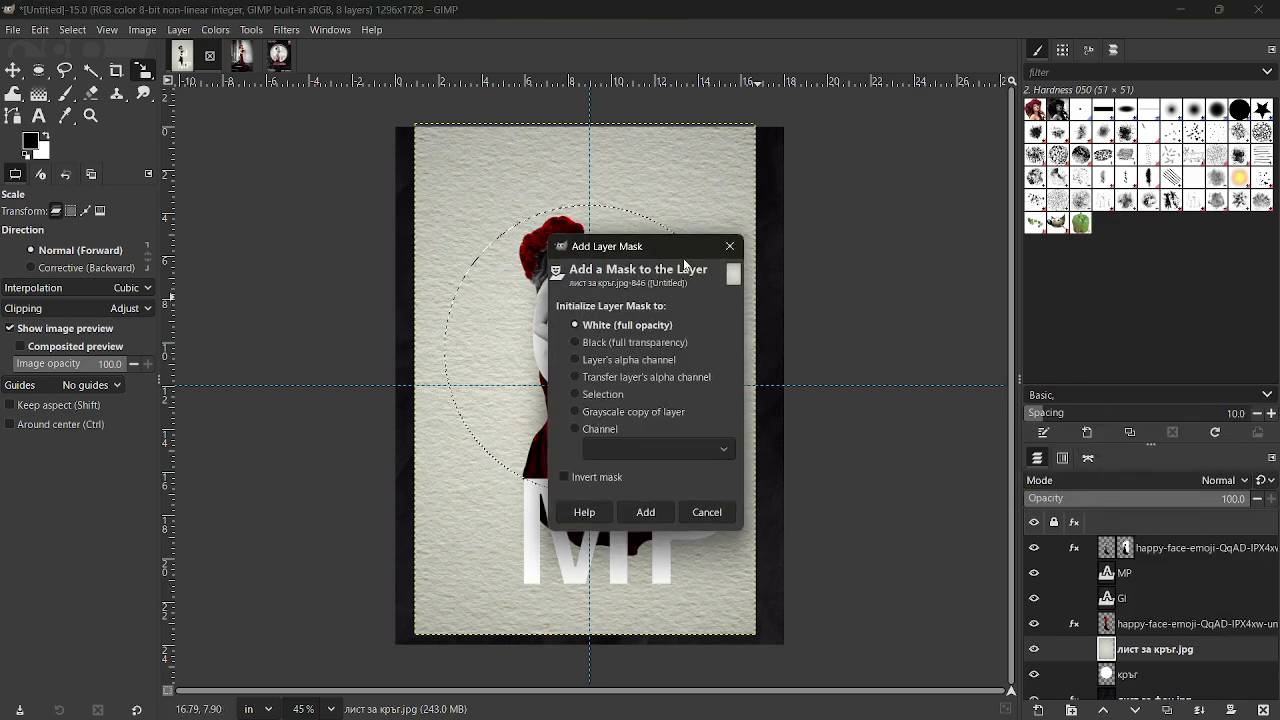
{"action": "left_click_drag", "start_coordinate": [692, 251], "coordinate": [881, 273]}
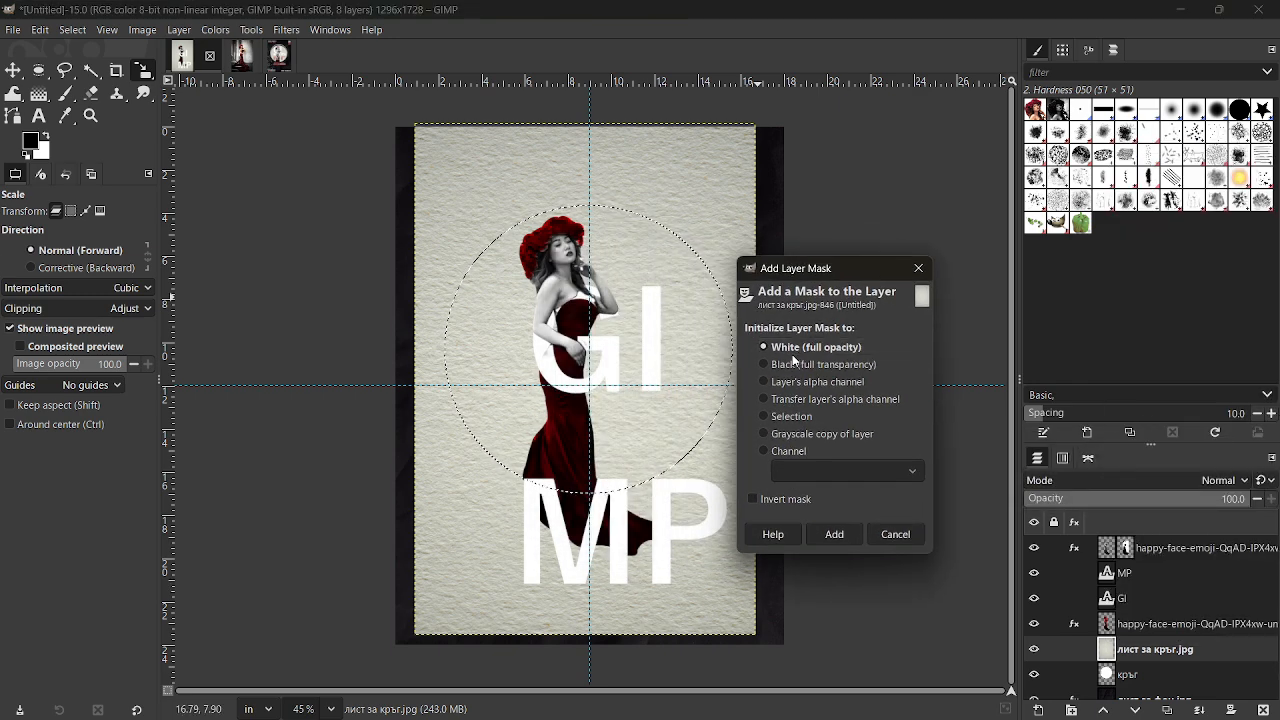
{"action": "left_click", "coordinate": [779, 418]}
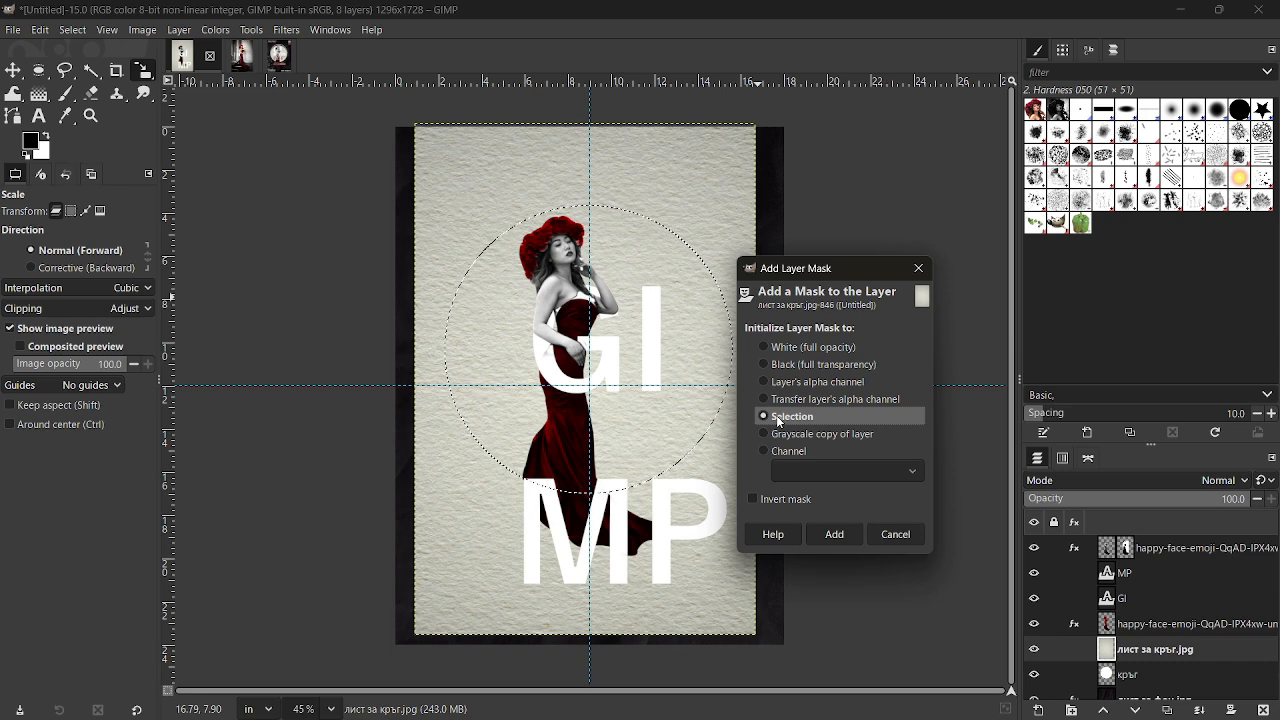
{"action": "left_click", "coordinate": [833, 534]}
{"action": "key", "text": "ctrl+shift+a"}
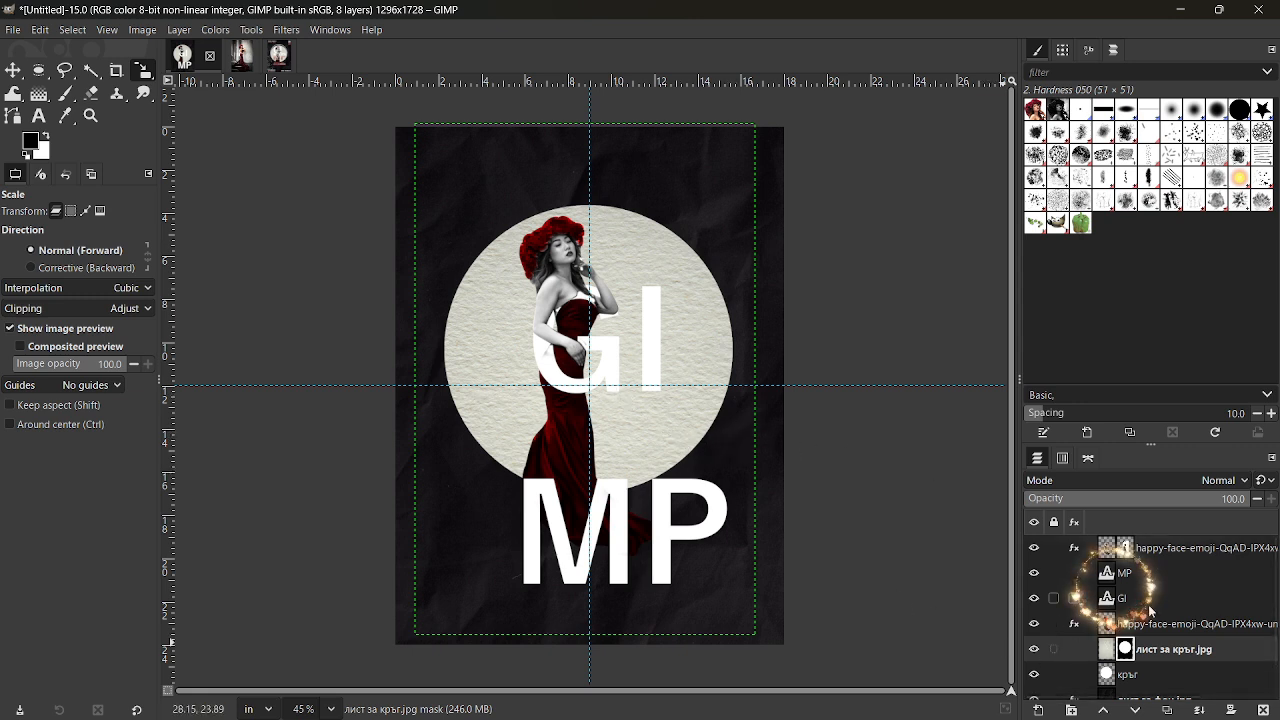
Step: Place the MP and GI text layers above both woman layers in the stack, keeping both text layers visible
{"action": "left_click", "coordinate": [1106, 573]}
{"action": "mouse_move", "coordinate": [1104, 577]}
{"action": "left_mouse_down"}
{"action": "mouse_move", "coordinate": [1095, 534]}
{"action": "mouse_move", "coordinate": [1112, 590]}
{"action": "mouse_move", "coordinate": [1110, 562]}
{"action": "left_mouse_up"}
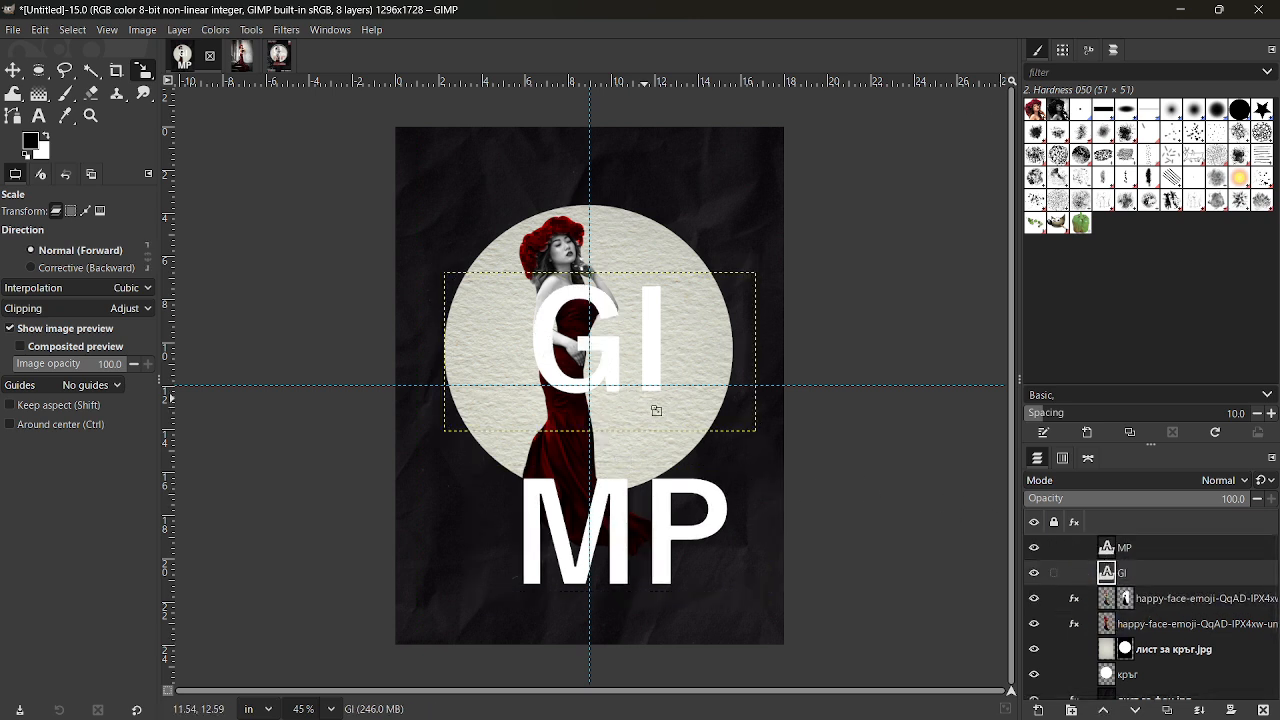
{"action": "left_click", "coordinate": [1053, 572]}
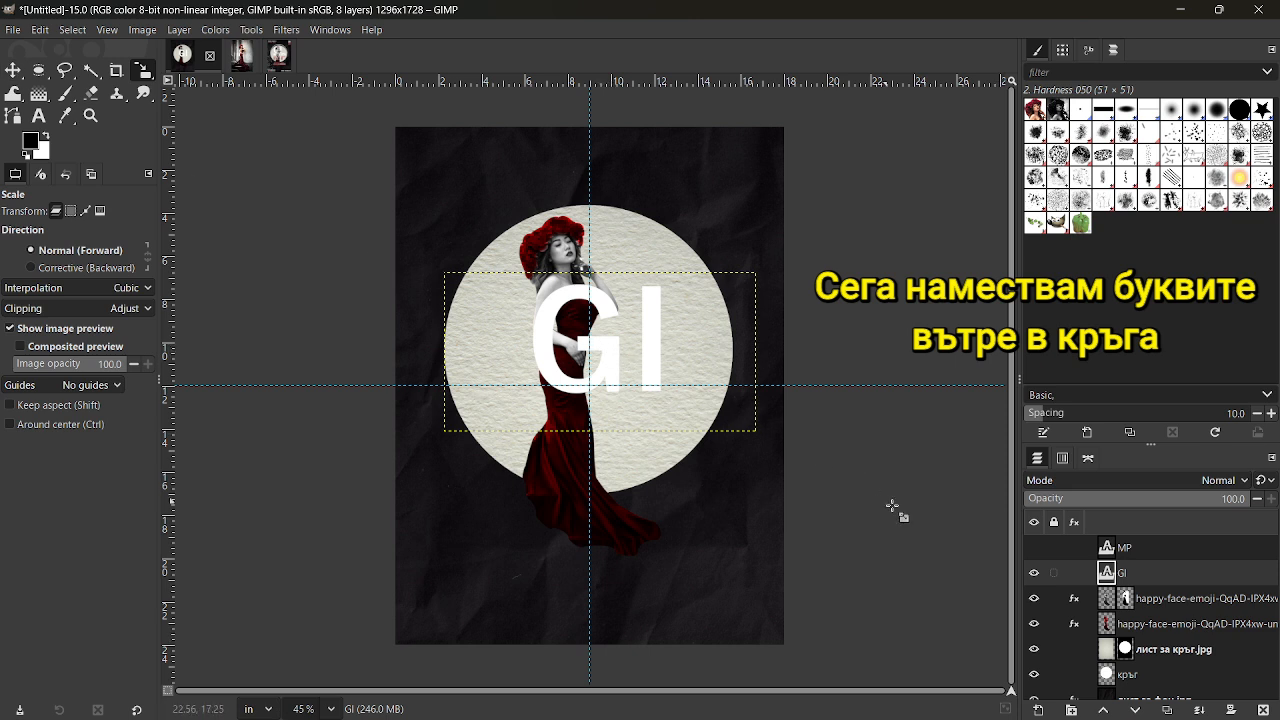
{"action": "left_click", "coordinate": [1115, 547]}
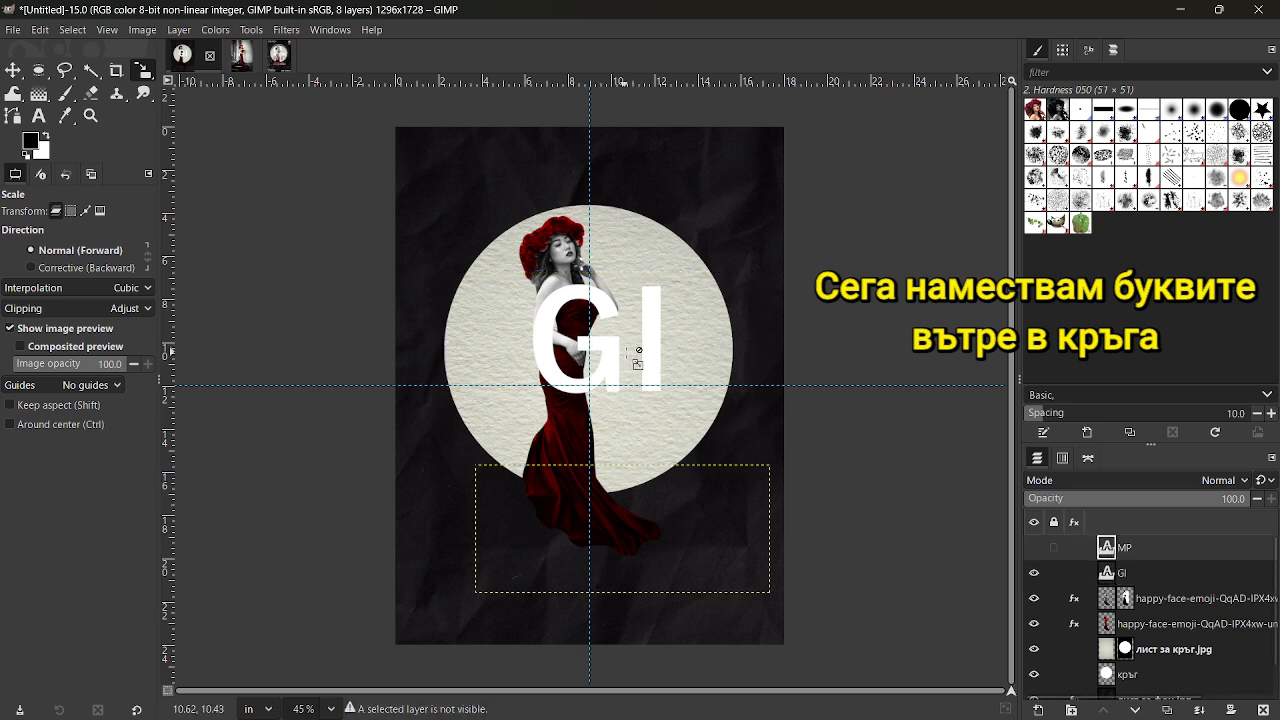
{"action": "key", "text": "m"}
{"action": "left_click", "coordinate": [1034, 547]}
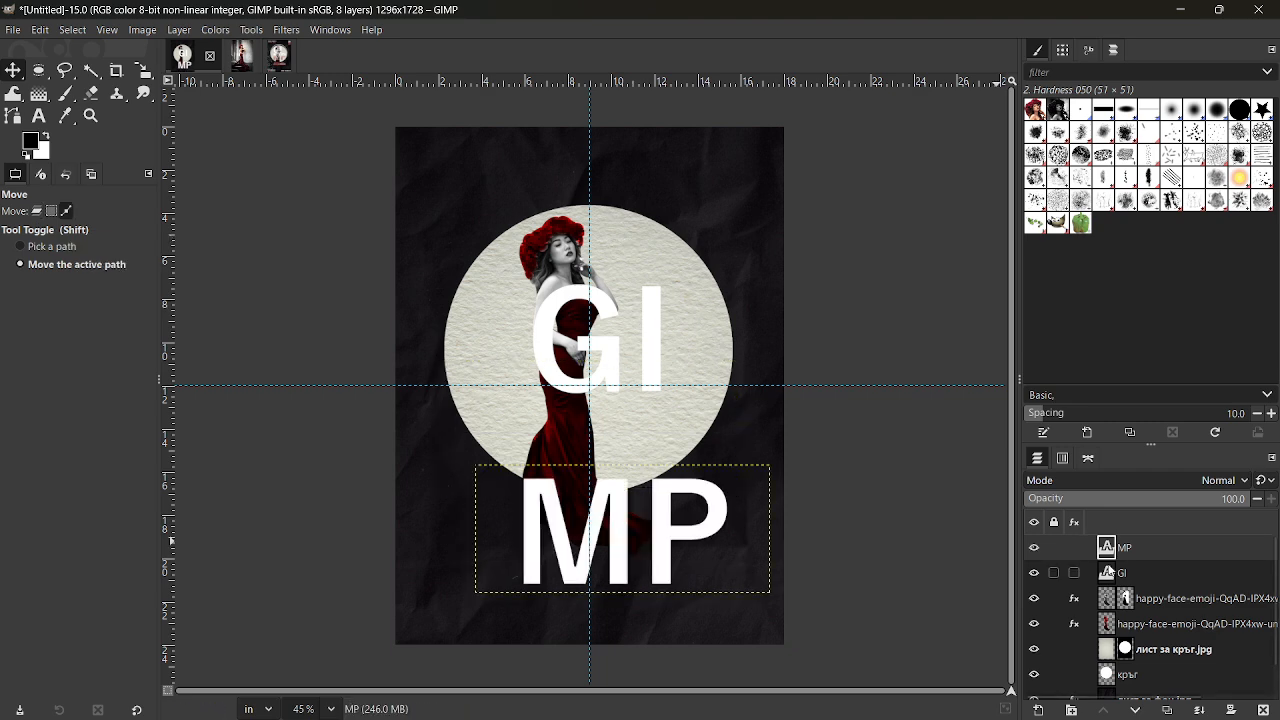
Step: Move the GI and MP letters up into the paper circle, one pair above the other, and merge MP down into the GI layer
{"action": "left_click_drag", "start_coordinate": [641, 520], "coordinate": [641, 425]}
{"action": "left_click_drag", "start_coordinate": [640, 330], "coordinate": [634, 286]}
{"action": "left_click_drag", "start_coordinate": [663, 448], "coordinate": [662, 403]}
{"action": "key", "text": "Page_Down"}
{"action": "left_click_drag", "start_coordinate": [622, 262], "coordinate": [628, 259]}
{"action": "left_click", "coordinate": [1119, 558]}
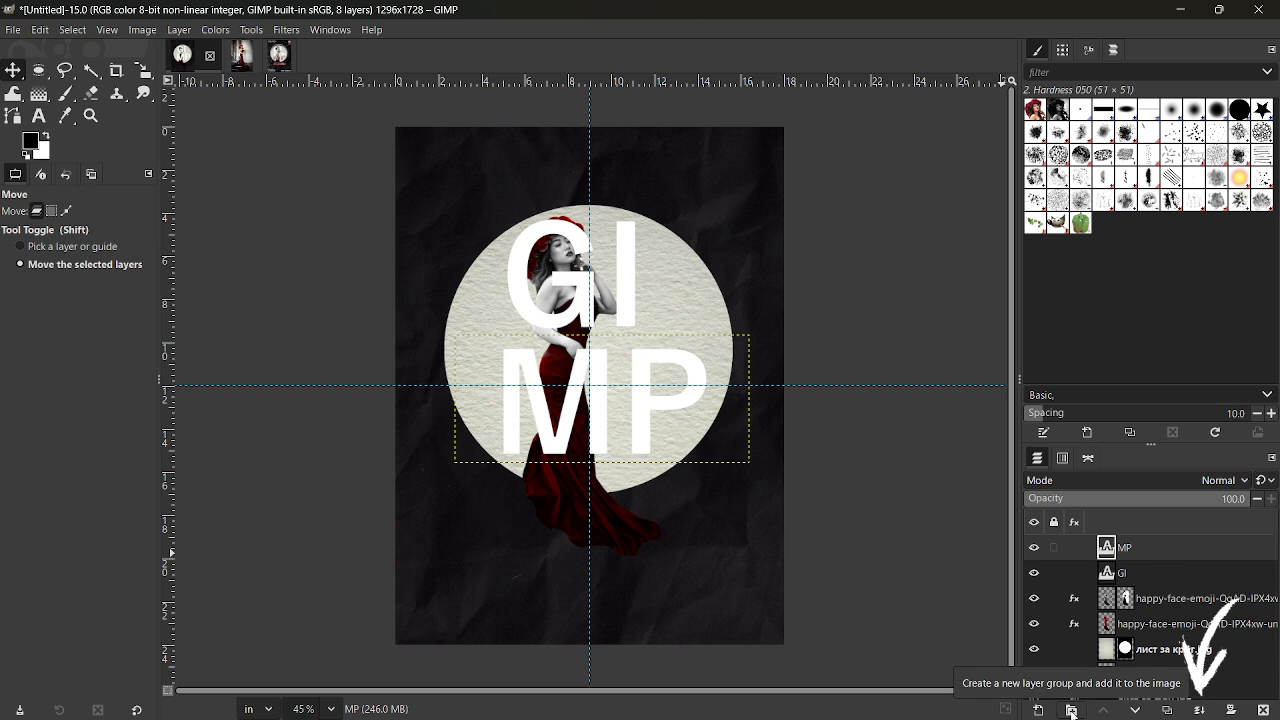
{"action": "left_click", "coordinate": [1202, 709]}
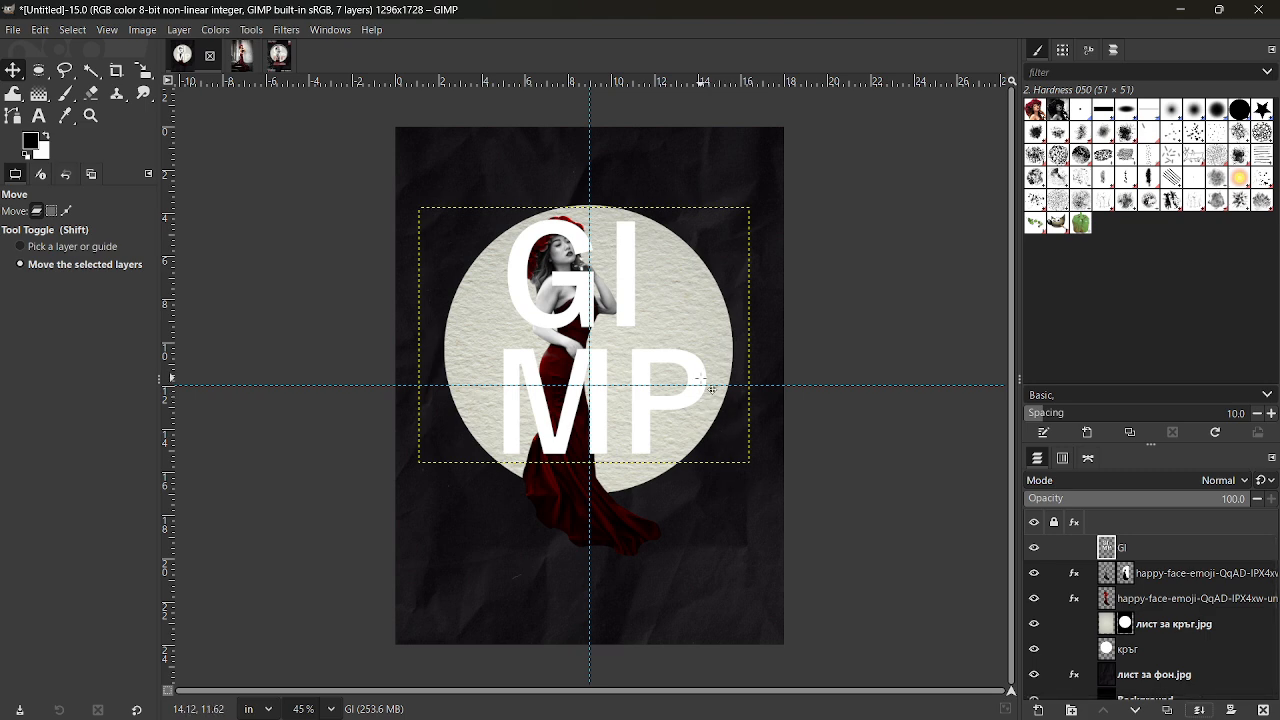
Step: Create a new transparent layer named "Очертание на текст" above the merged GI layer
{"action": "left_click", "coordinate": [1038, 709]}
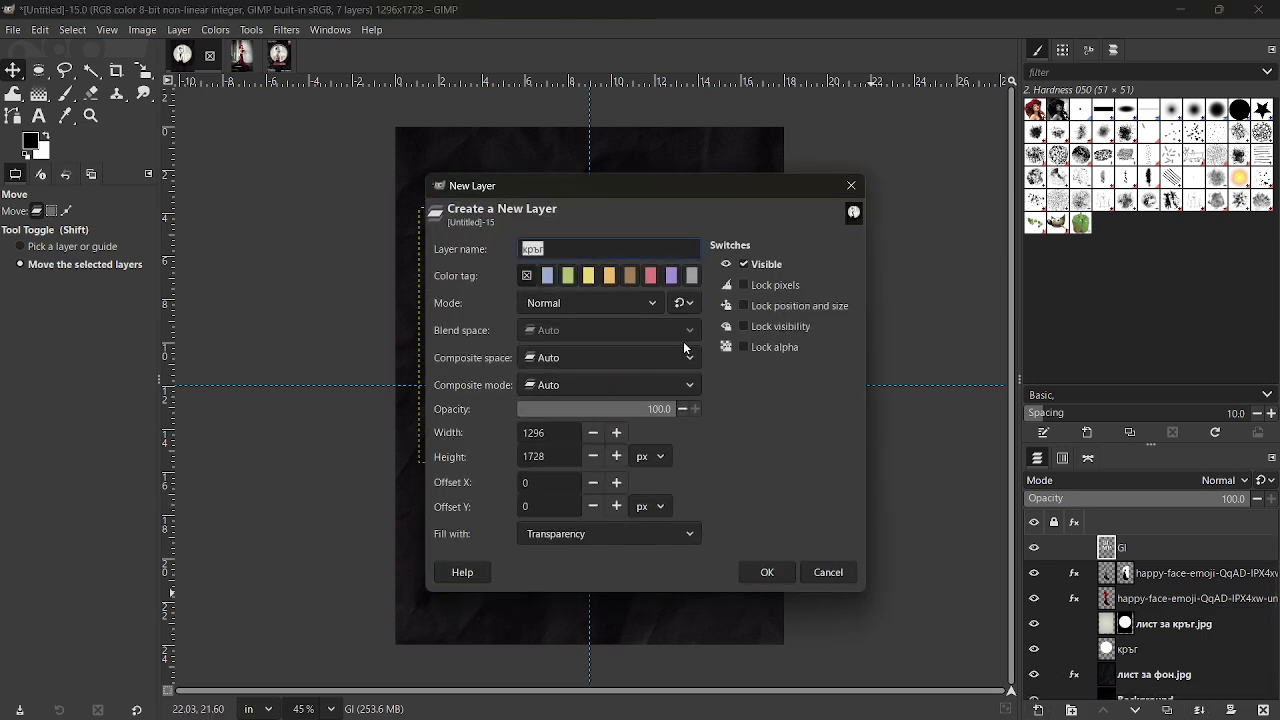
{"action": "key", "text": "BackSpace"}
{"action": "type", "text": "Oчертание на текст"}
{"action": "key", "text": "Return"}
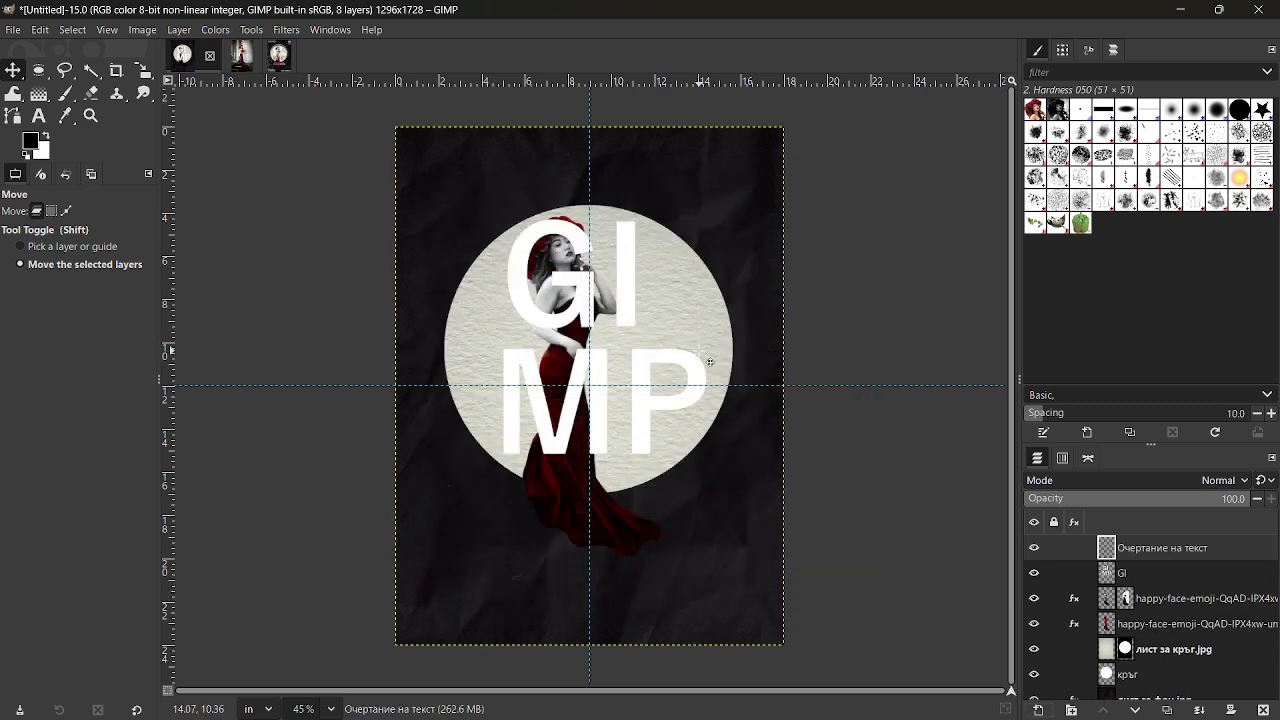
Step: Select the outline of the merged GIMP letters from the GI layer's alpha, convert it to a path, and clear the selection
{"action": "left_click", "coordinate": [1113, 580], "text": "alt"}
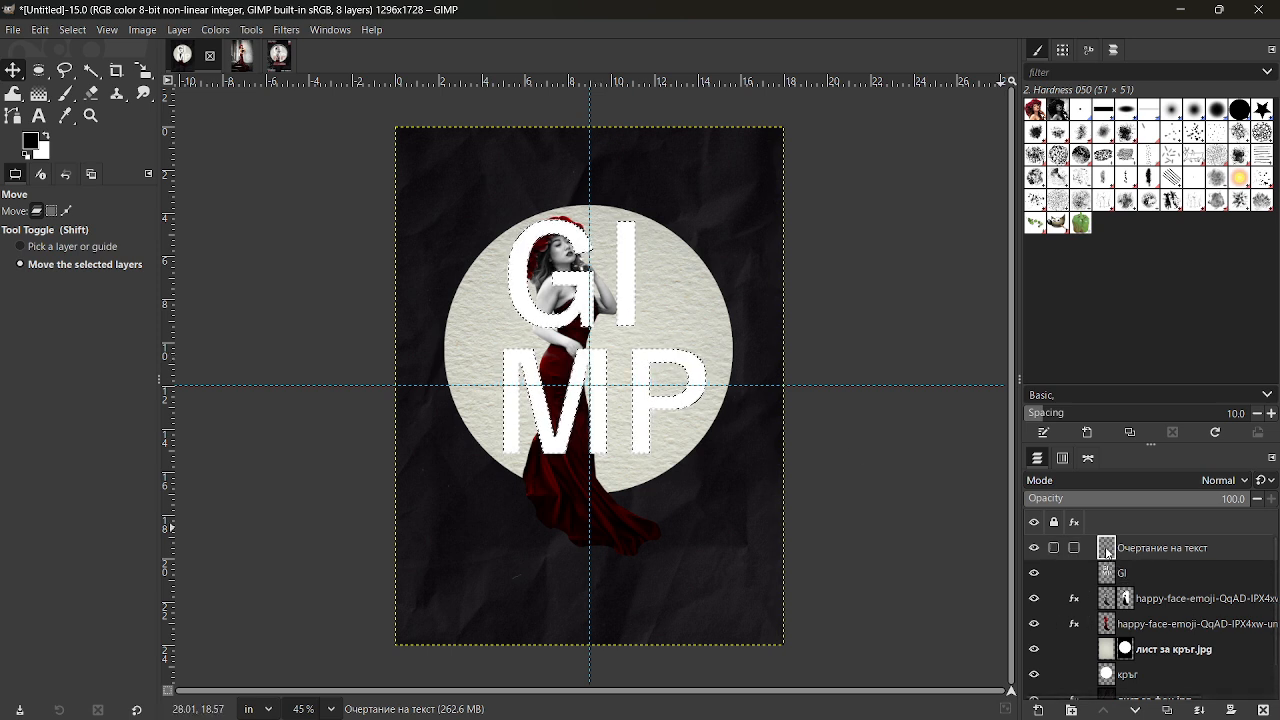
{"action": "left_click", "coordinate": [1089, 466]}
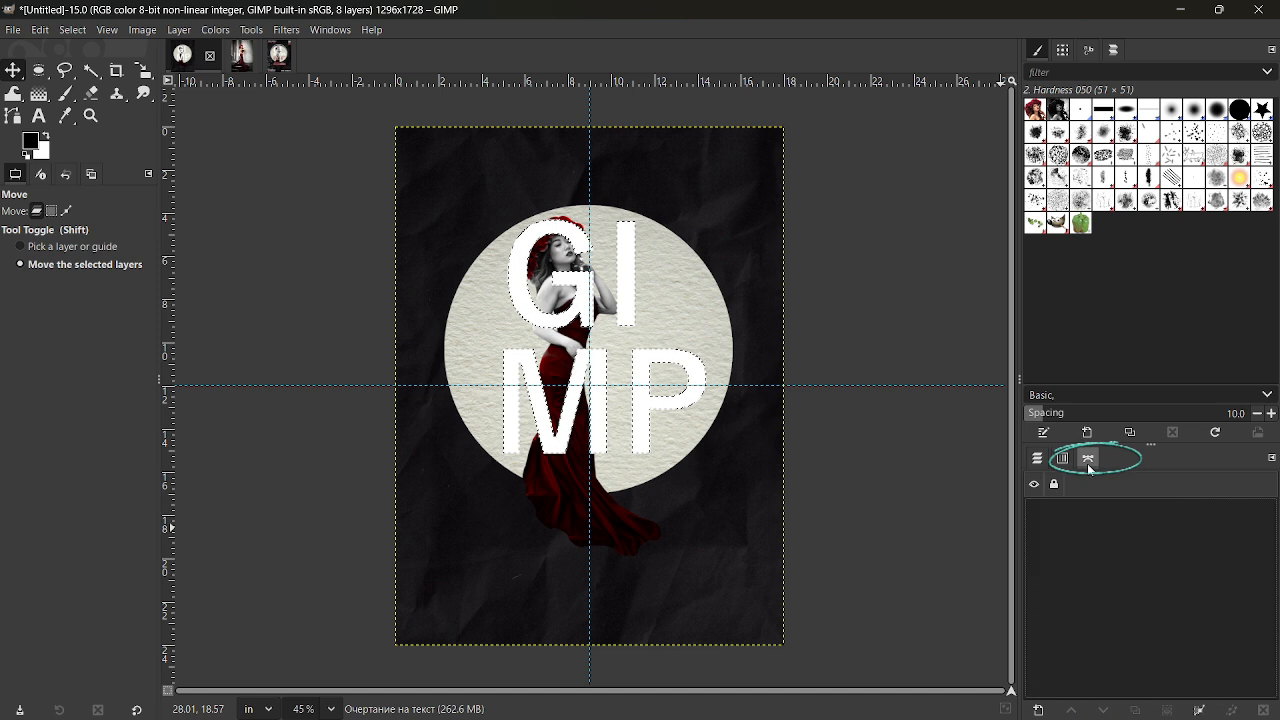
{"action": "left_click", "coordinate": [1199, 712]}
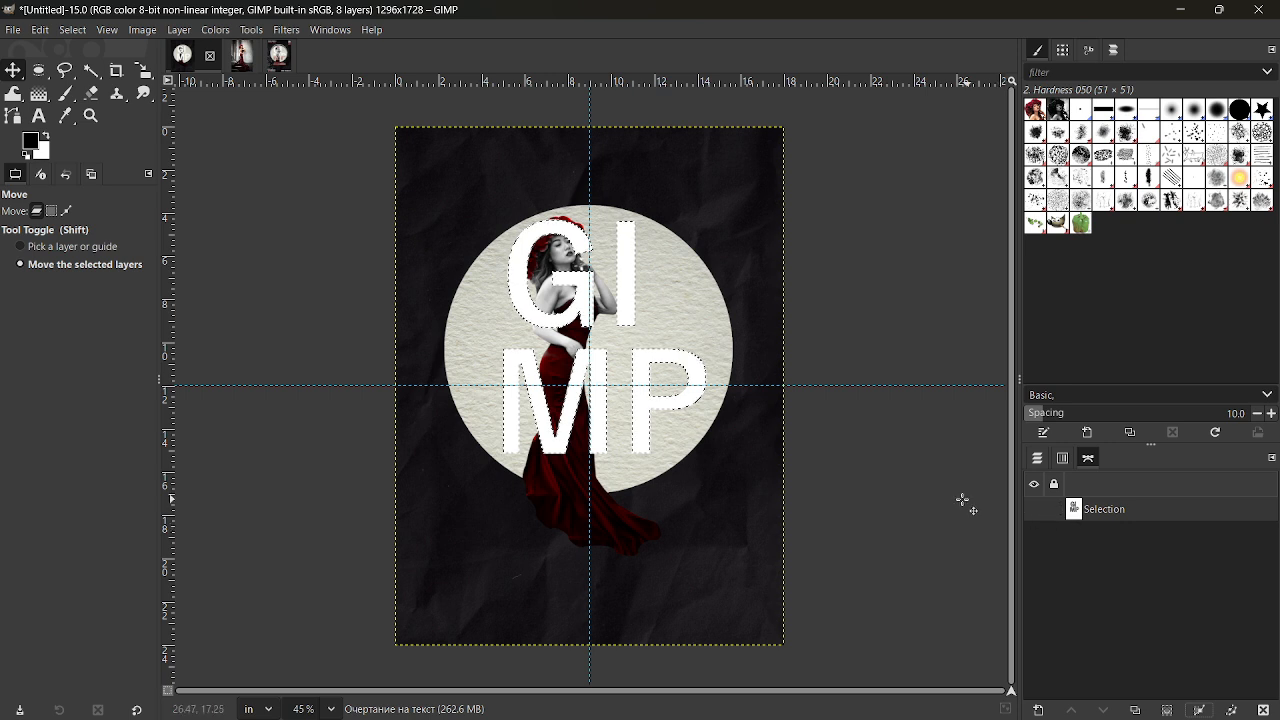
{"action": "key", "text": "shift+ctrl+a"}
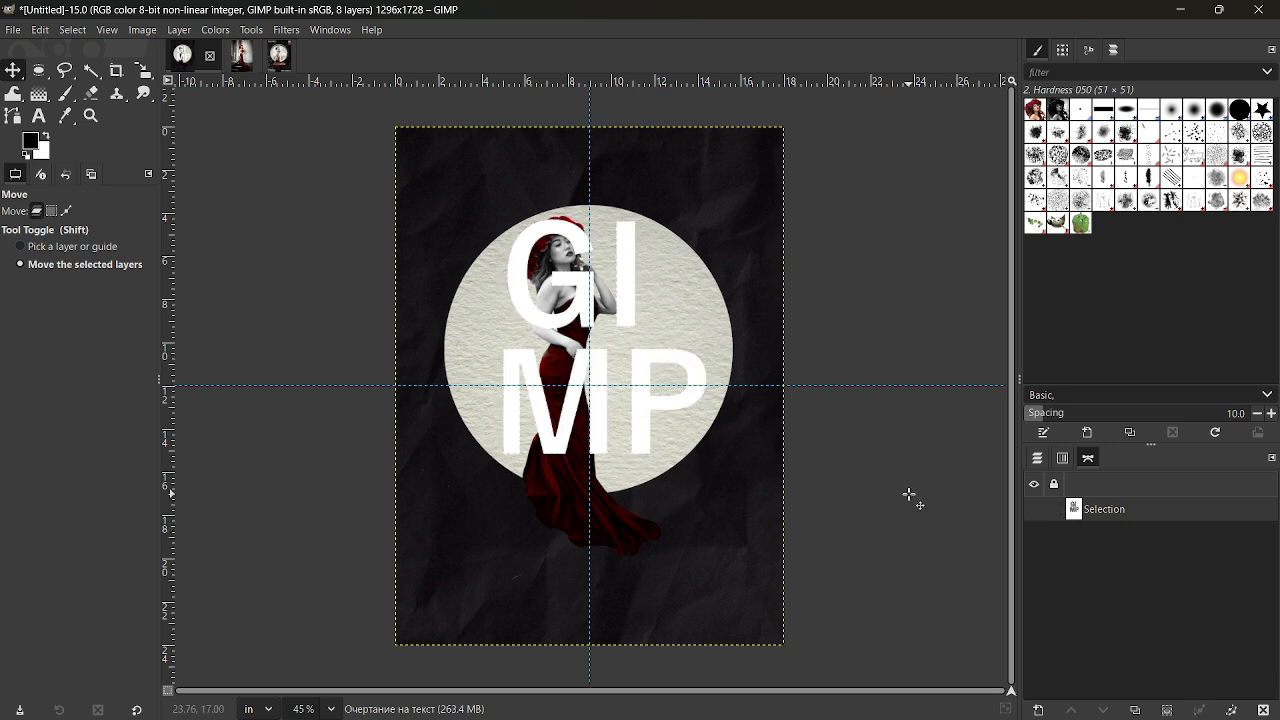
Step: Stroke the letter path on the "Очертание на текст" layer with an 8 px white line
{"action": "left_click", "coordinate": [47, 143]}
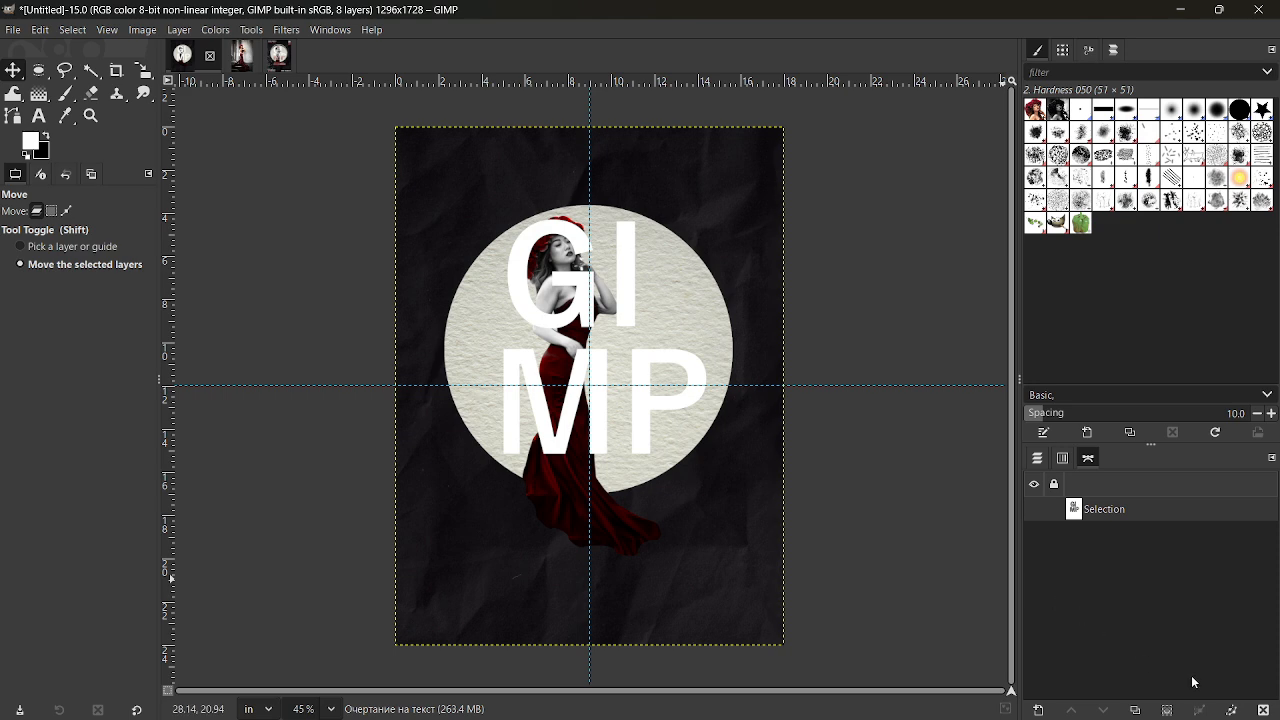
{"action": "left_click", "coordinate": [1228, 711]}
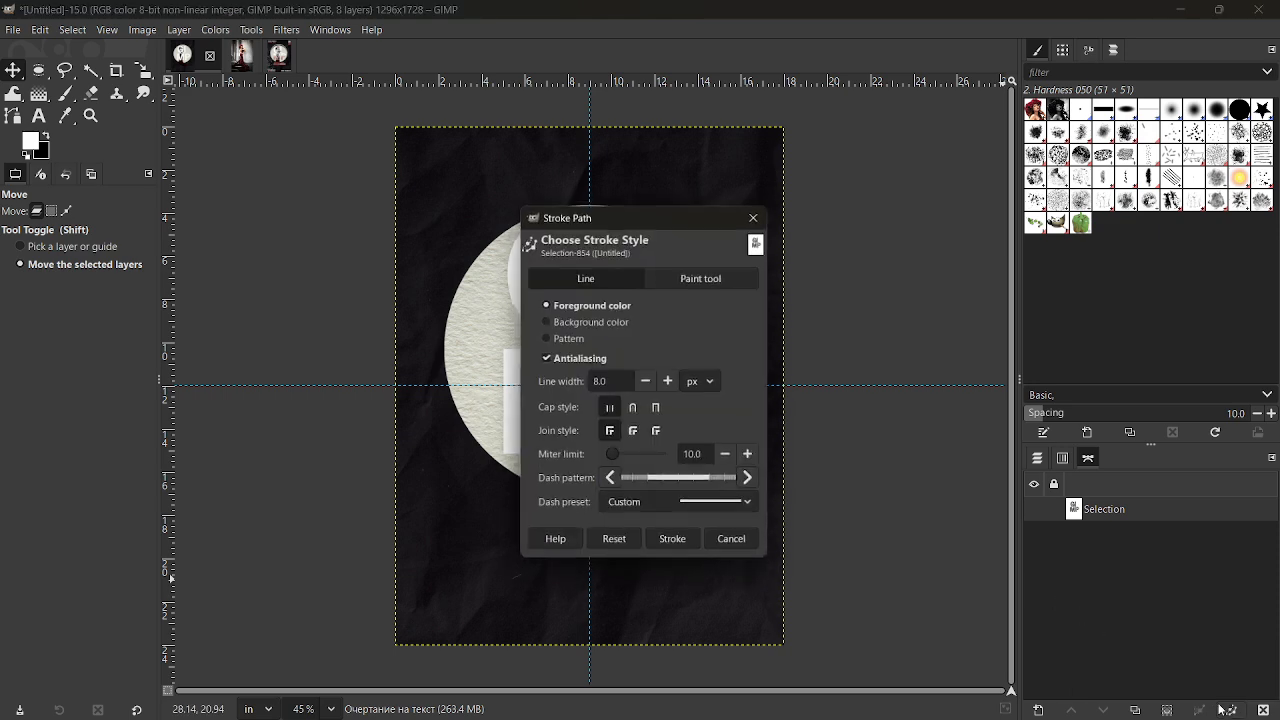
{"action": "left_click_drag", "start_coordinate": [631, 228], "coordinate": [824, 225]}
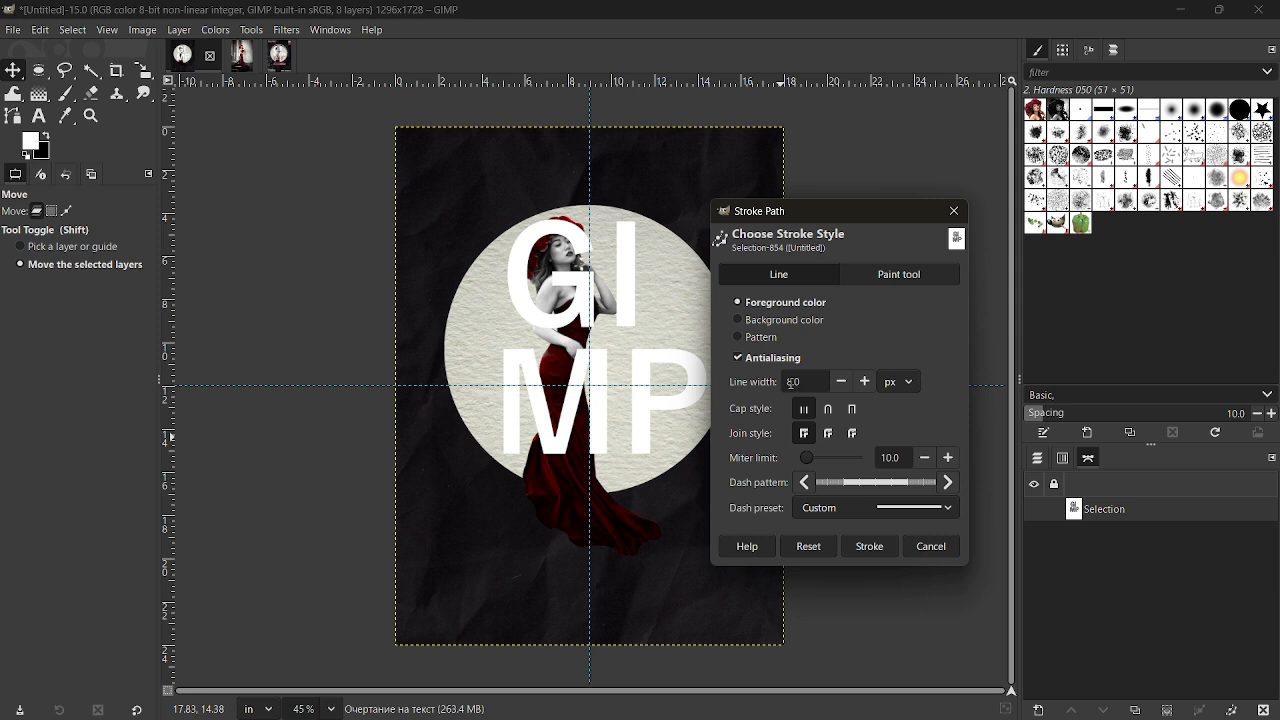
{"action": "left_click", "coordinate": [870, 547]}
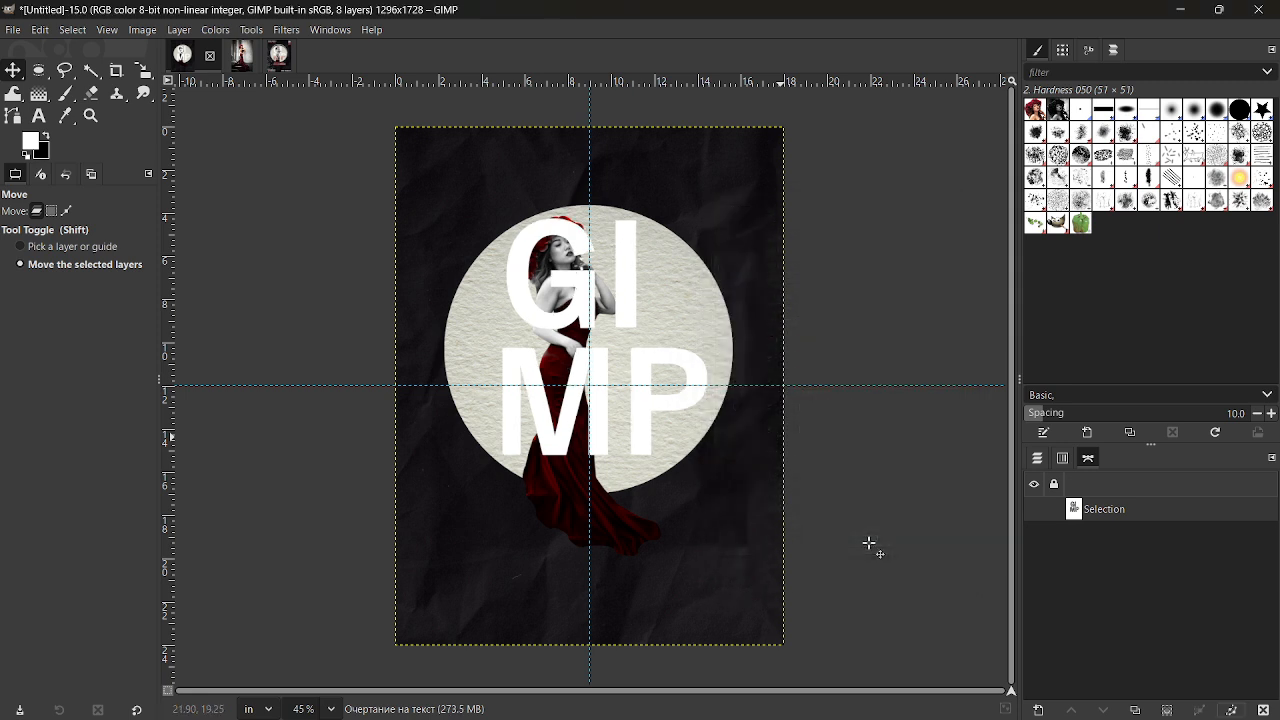
Step: Lock the alpha channel of the merged GI lettering layer
{"action": "left_click", "coordinate": [1039, 458]}
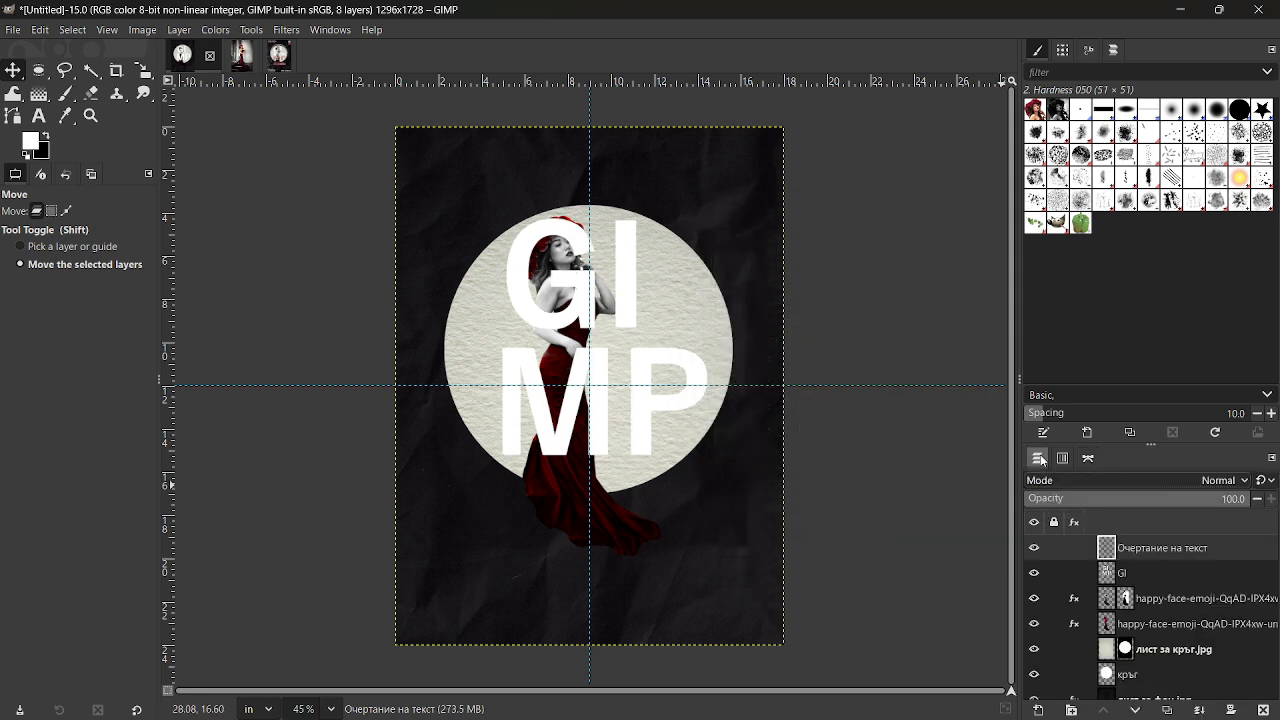
{"action": "left_click", "coordinate": [1107, 574]}
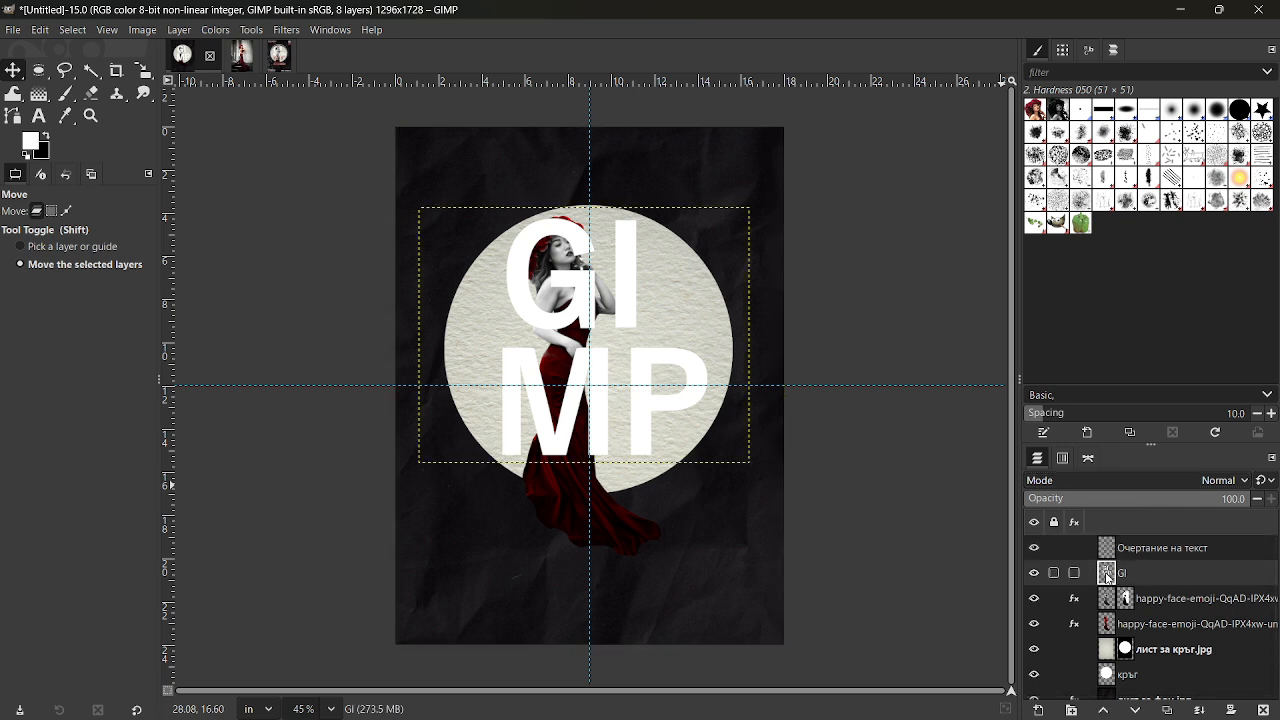
{"action": "left_click", "coordinate": [1054, 573]}
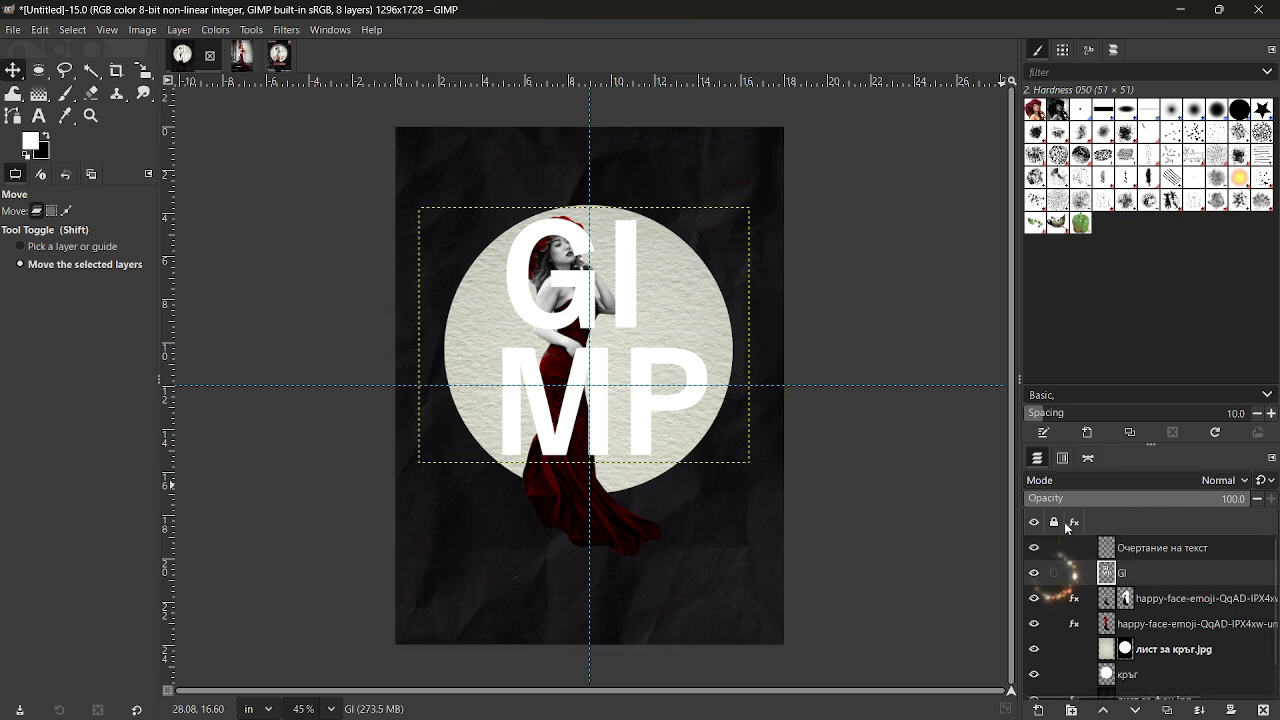
{"action": "left_click", "coordinate": [1054, 572]}
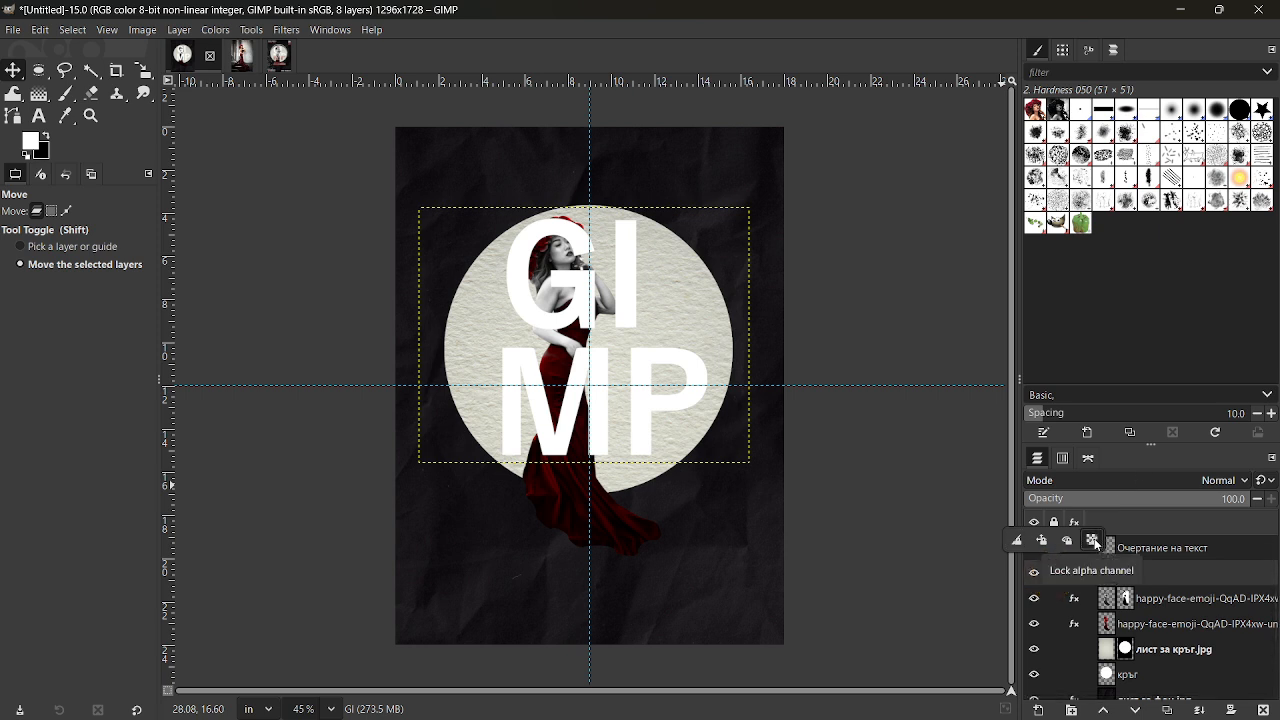
{"action": "left_click", "coordinate": [1094, 540]}
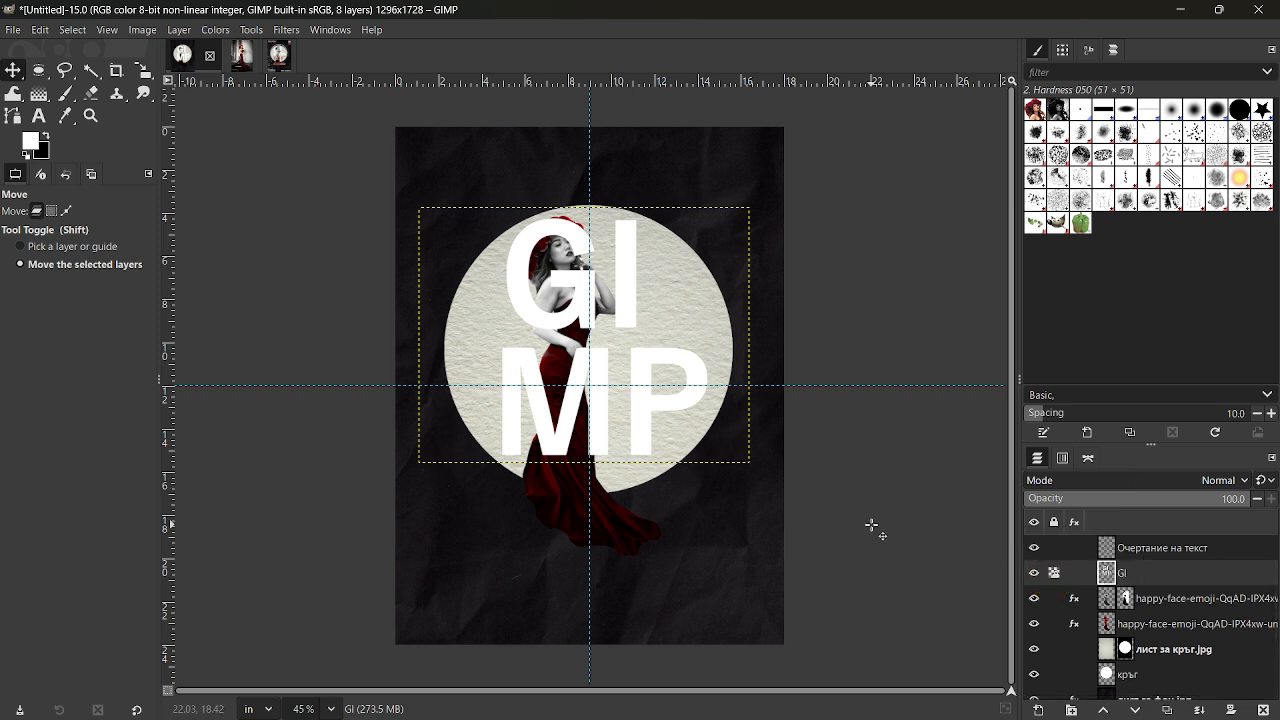
Step: Apply a linear white to dark red gradient about 3.5 in long, running vertically down the MP letters on the GI layer
{"action": "left_click", "coordinate": [40, 96]}
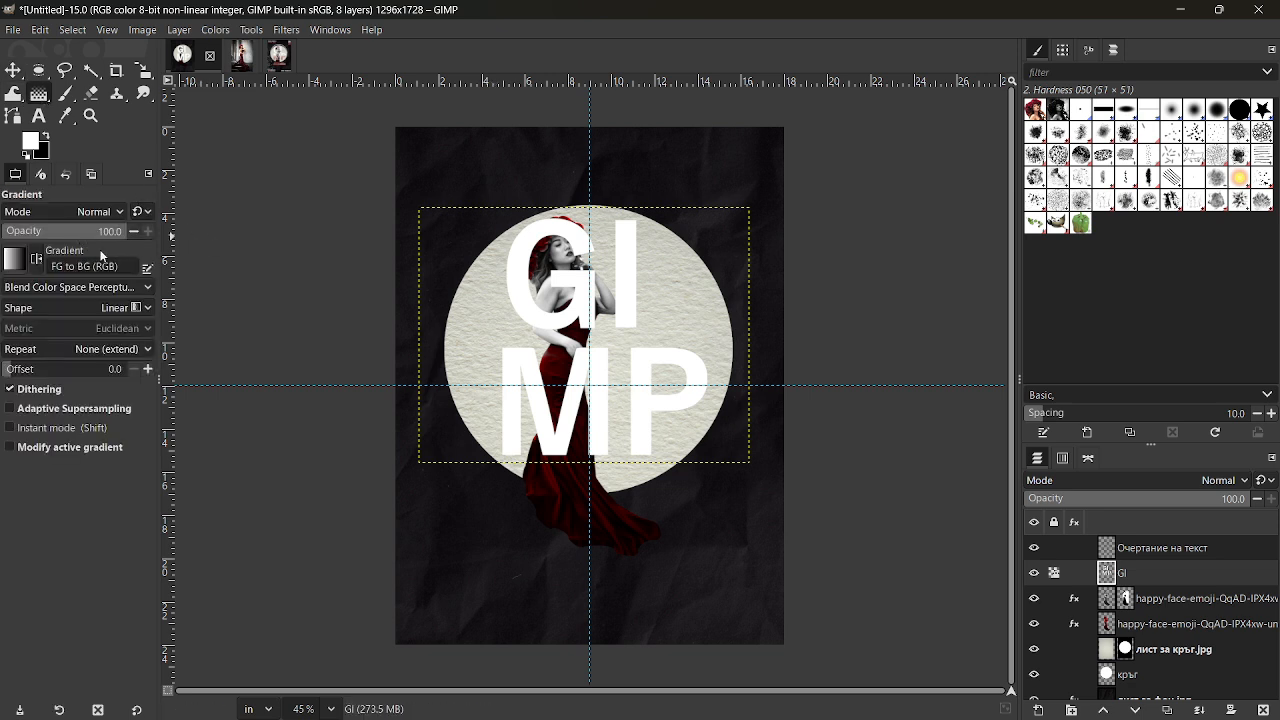
{"action": "left_click", "coordinate": [42, 152]}
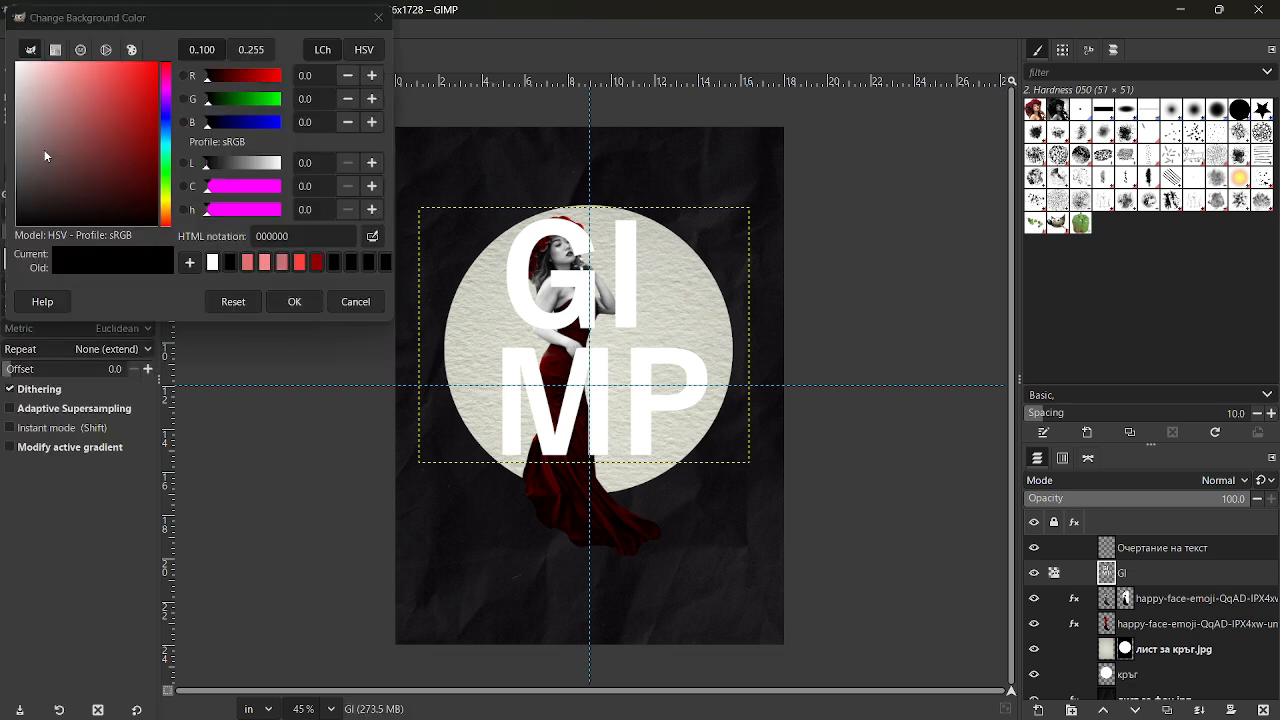
{"action": "left_click", "coordinate": [316, 262]}
{"action": "left_click", "coordinate": [294, 301]}
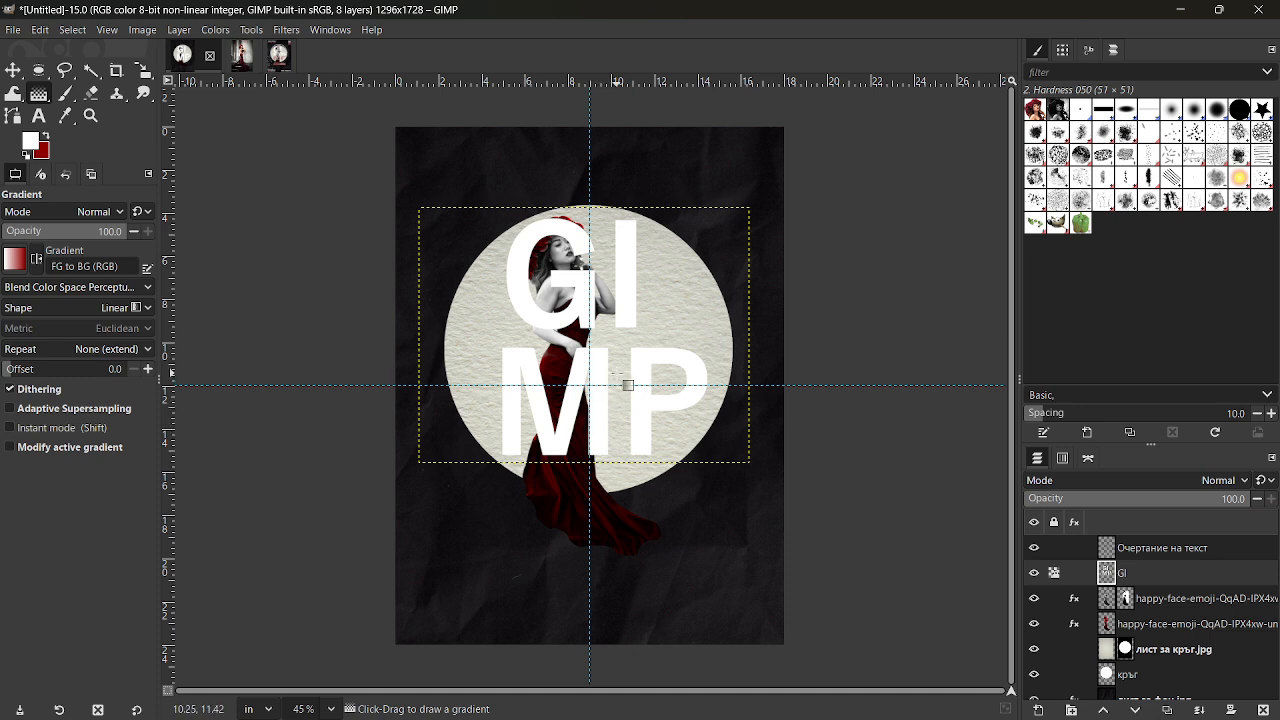
{"action": "left_click_drag", "start_coordinate": [617, 375], "coordinate": [616, 450]}
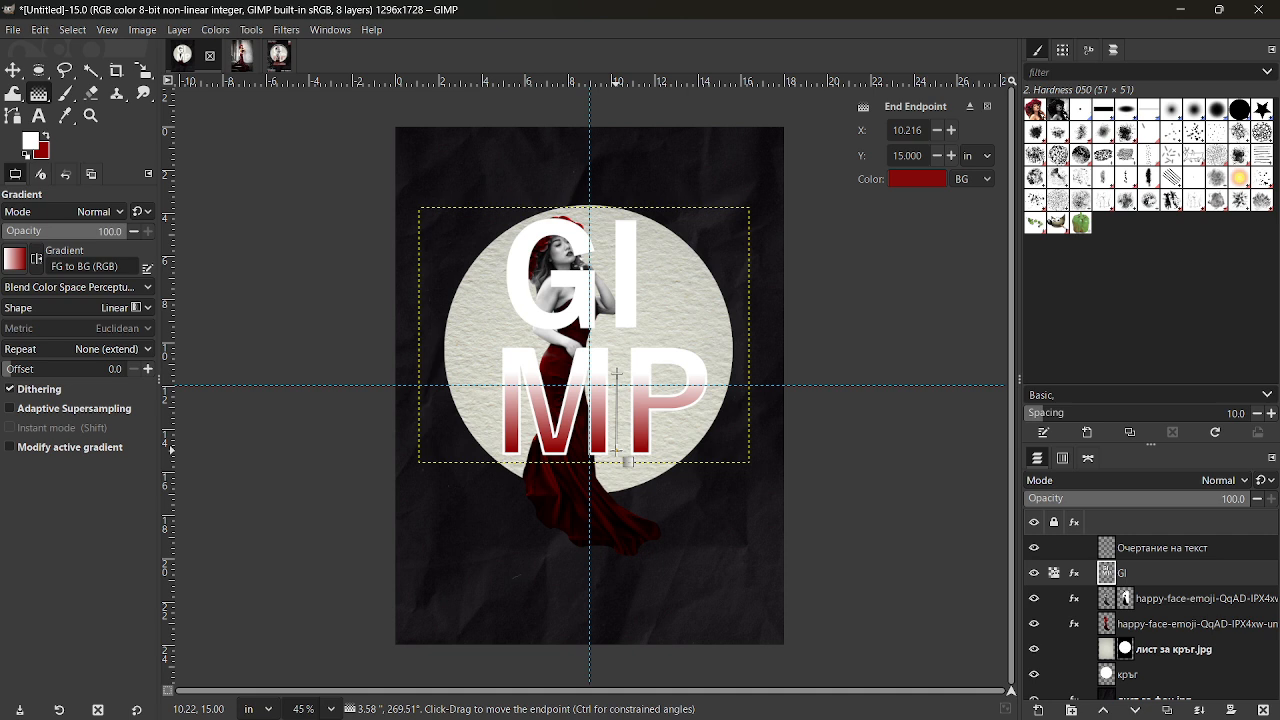
{"action": "left_click_drag", "start_coordinate": [616, 451], "coordinate": [616, 450]}
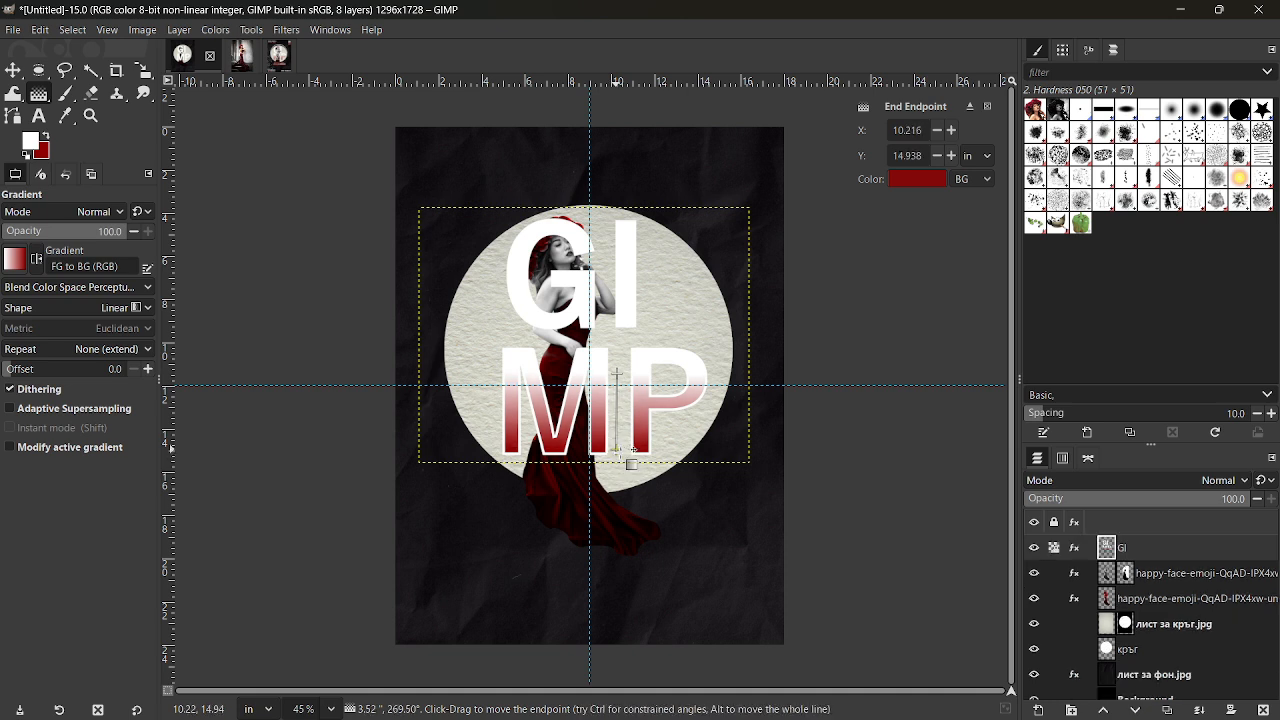
{"action": "key", "text": "Return"}
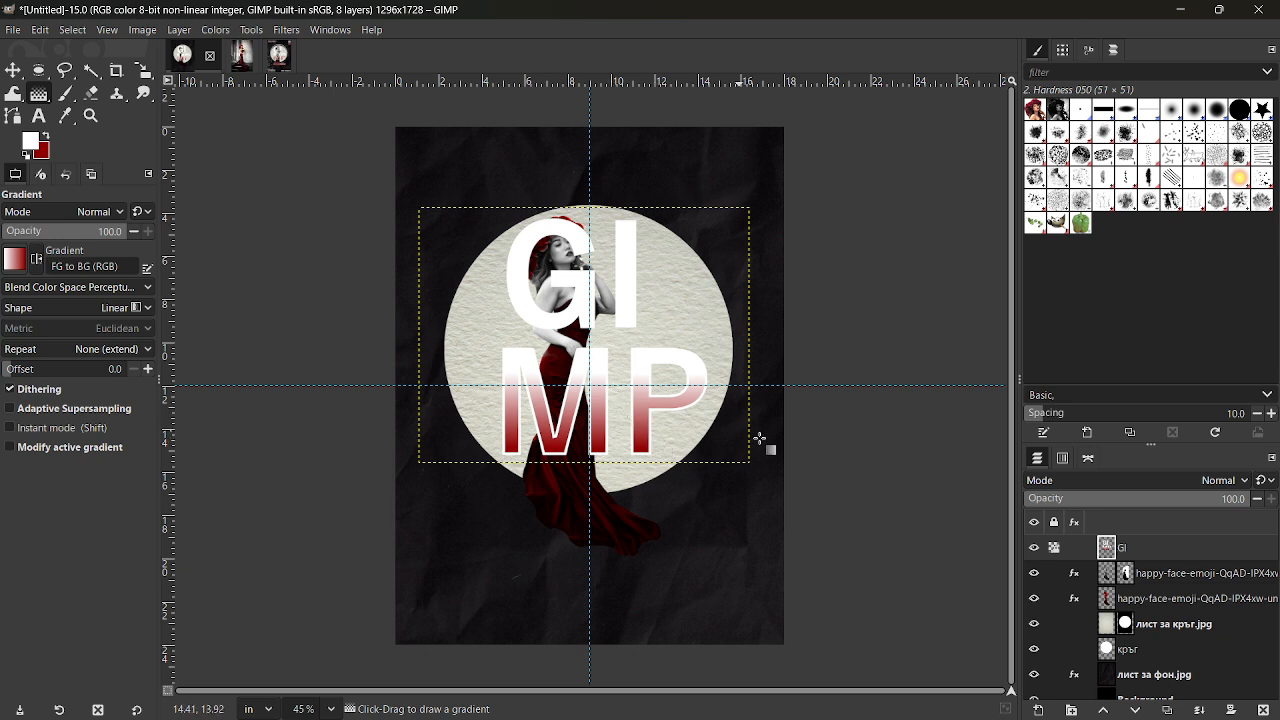
Step: Unlock the GI layer's alpha channel and select the woman's outline from the alpha of the happy-face-emoji copy layer
{"action": "left_click", "coordinate": [1055, 555]}
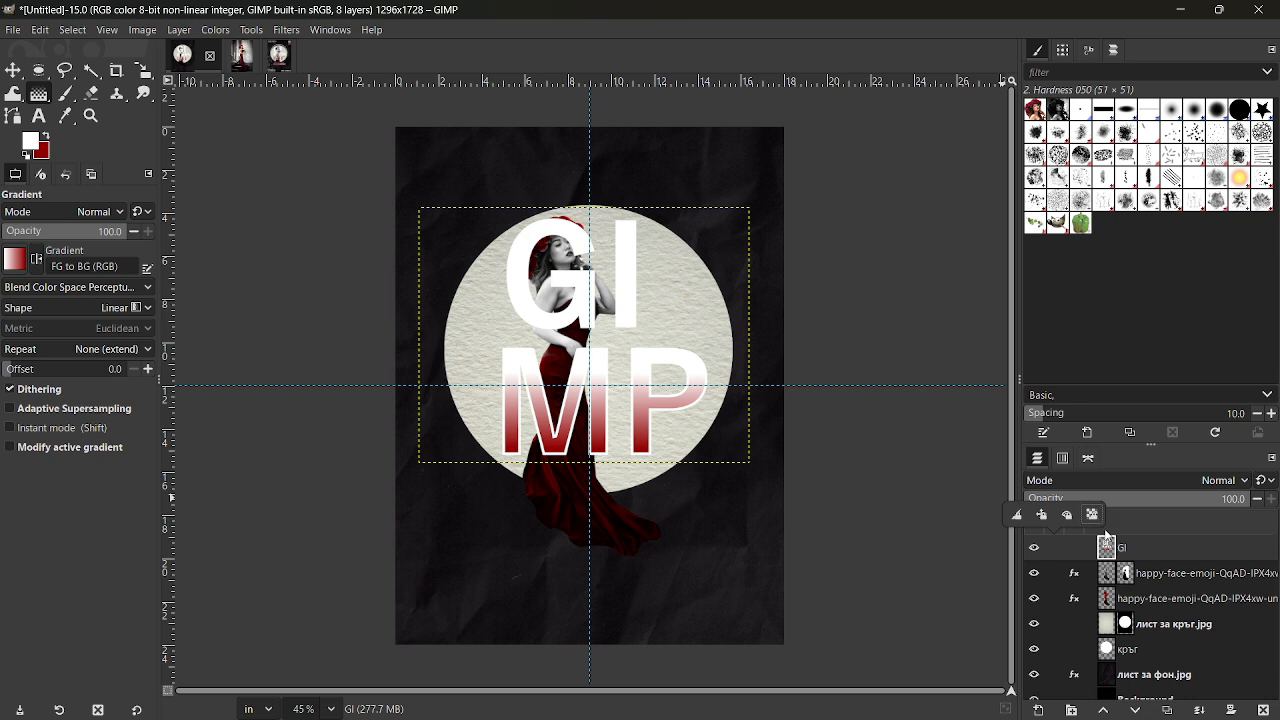
{"action": "left_click", "coordinate": [1109, 579]}
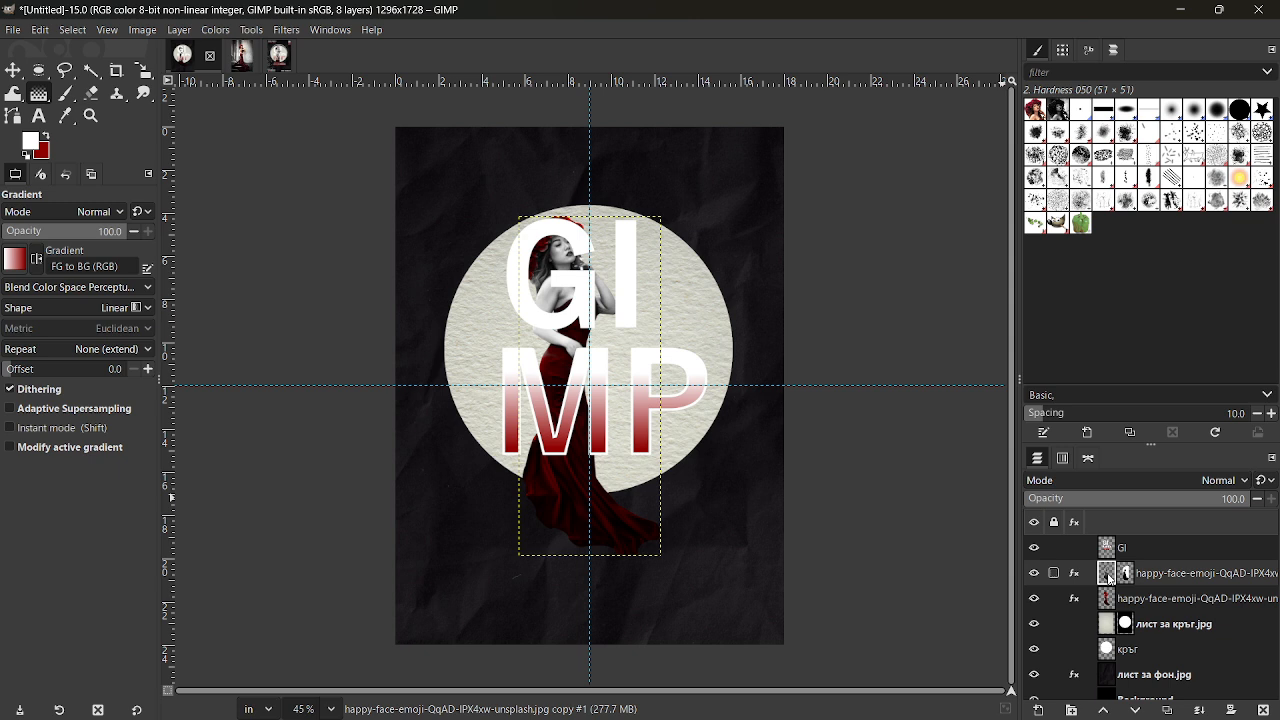
{"action": "left_click", "coordinate": [1109, 579], "text": "alt"}
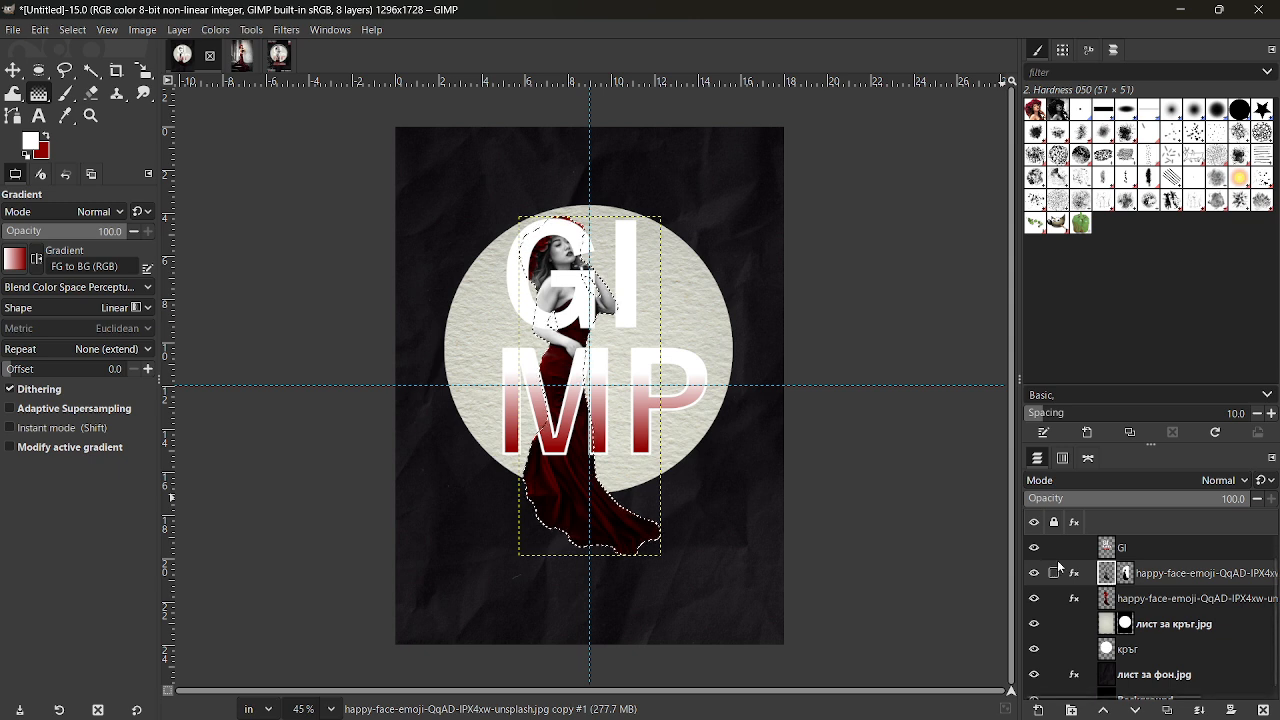
Step: Add a layer mask to the GI layer, initialized from the selection with Invert mask enabled
{"action": "left_click", "coordinate": [1107, 549]}
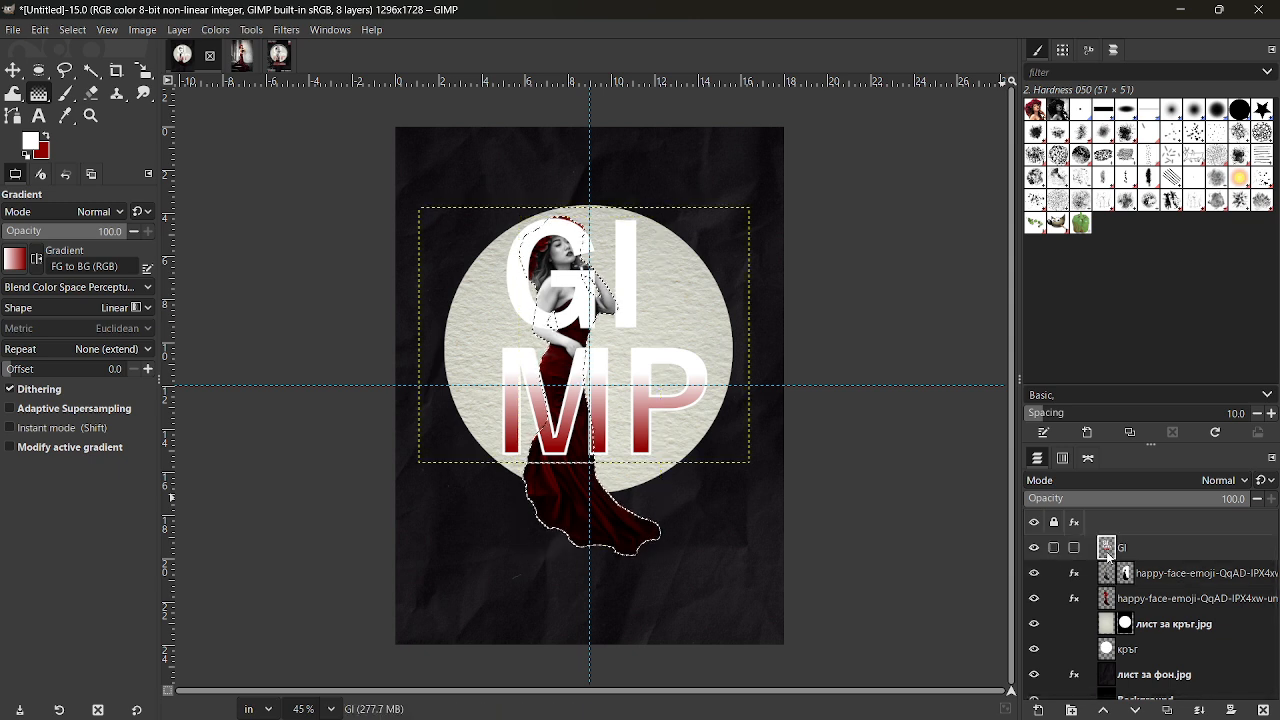
{"action": "right_click", "coordinate": [1108, 556]}
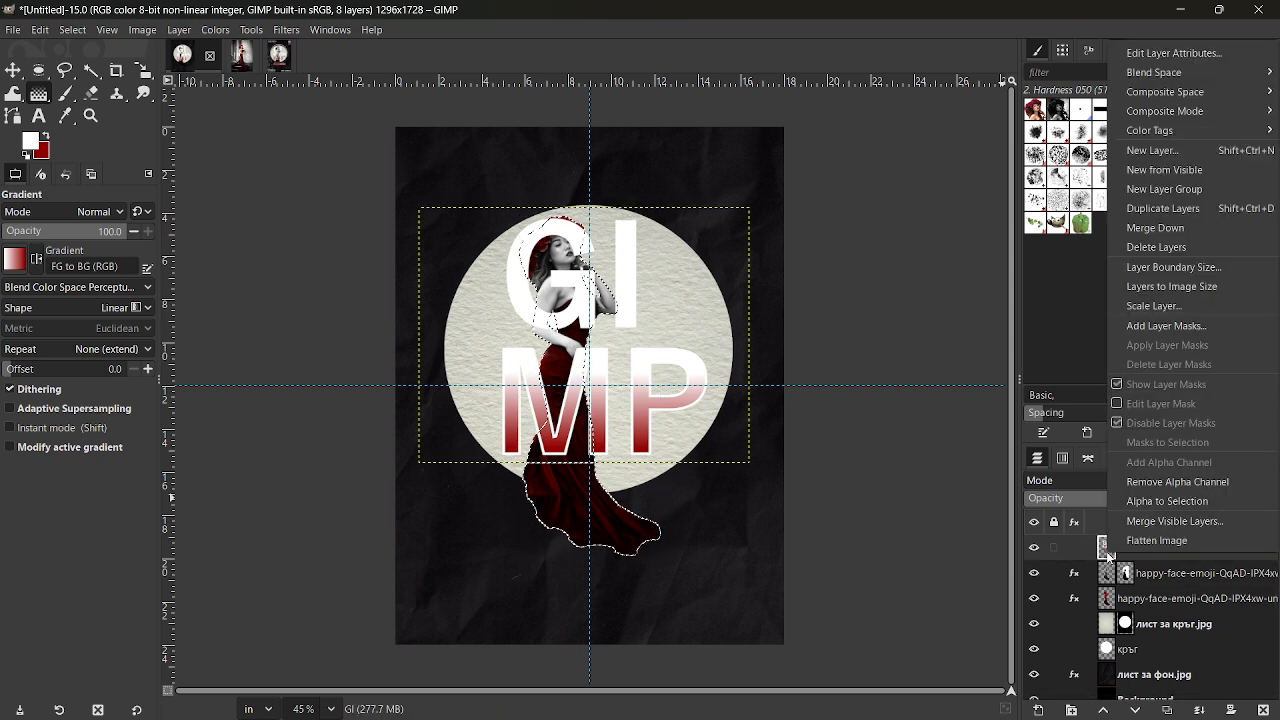
{"action": "left_click", "coordinate": [1135, 327]}
{"action": "left_click_drag", "start_coordinate": [680, 250], "coordinate": [854, 241]}
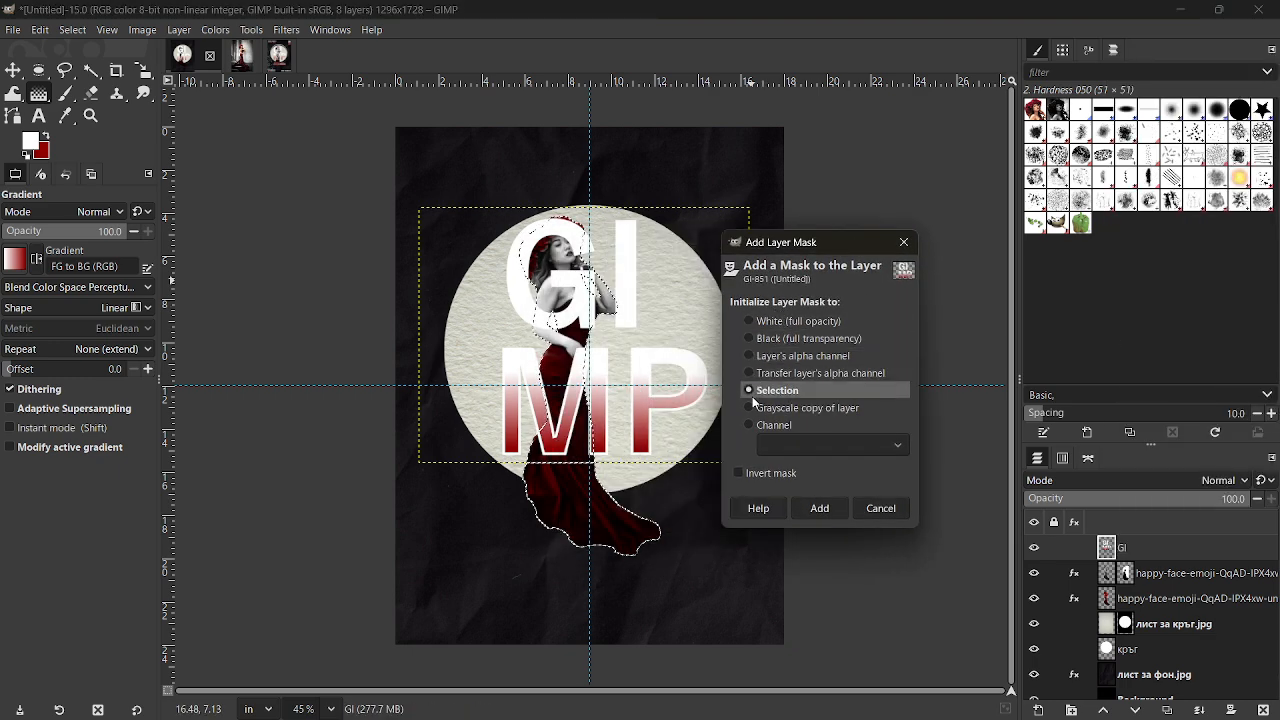
{"action": "left_click", "coordinate": [741, 475]}
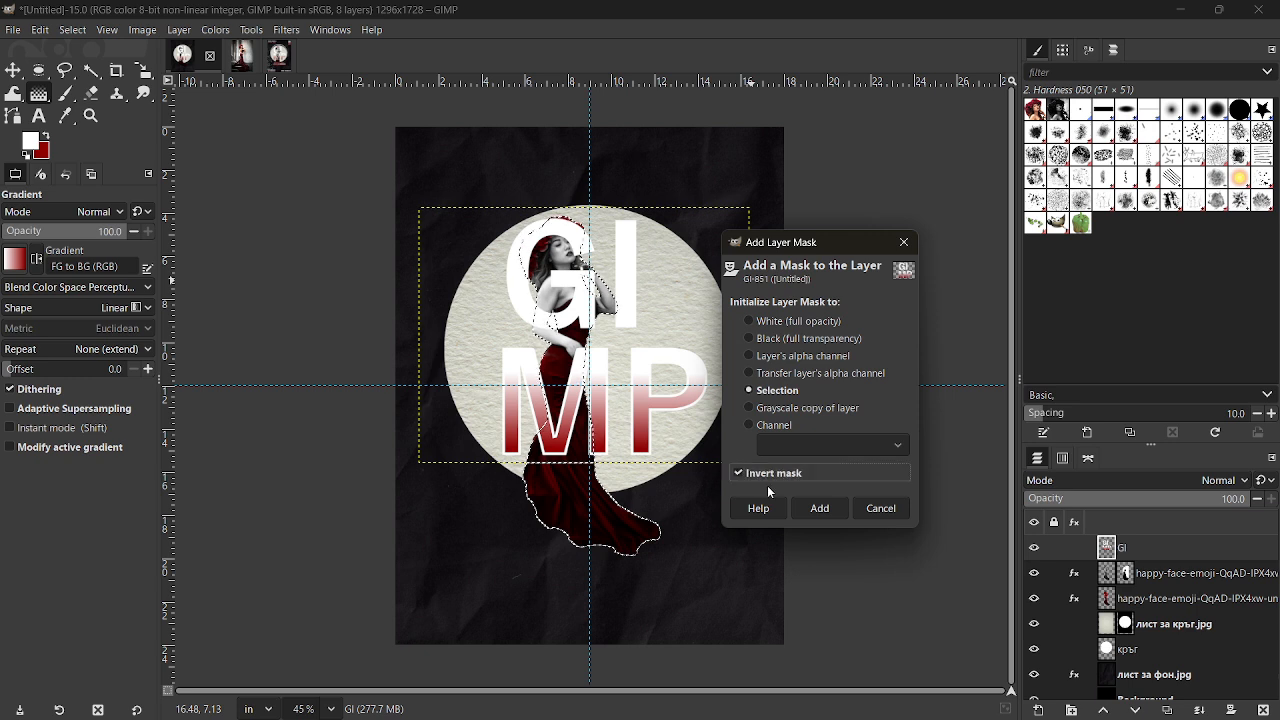
{"action": "left_click", "coordinate": [818, 509]}
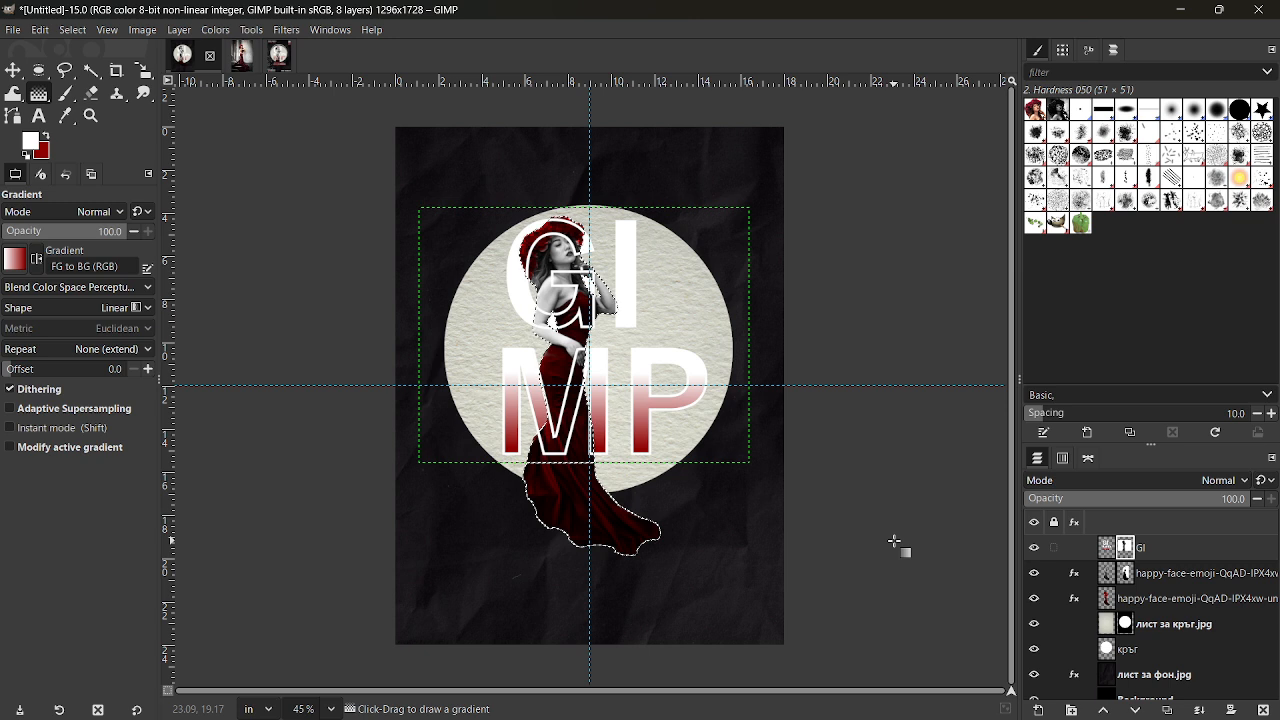
Step: Add a non-inverted layer mask from the selection to the "Очертание на текст" layer and clear the selection
{"action": "scroll", "coordinate": [1128, 582], "scroll_direction": "down", "scroll_amount": 1}
{"action": "scroll", "coordinate": [1128, 582], "scroll_direction": "up", "scroll_amount": 2}
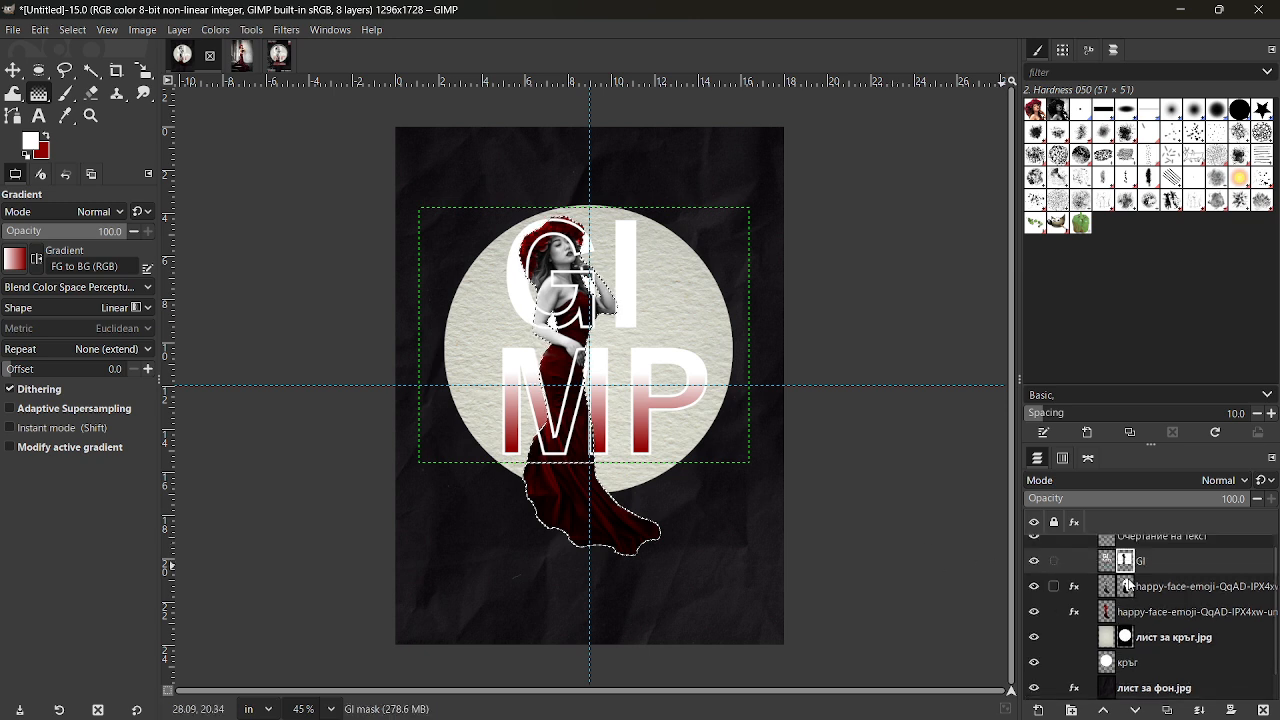
{"action": "left_click", "coordinate": [1139, 550]}
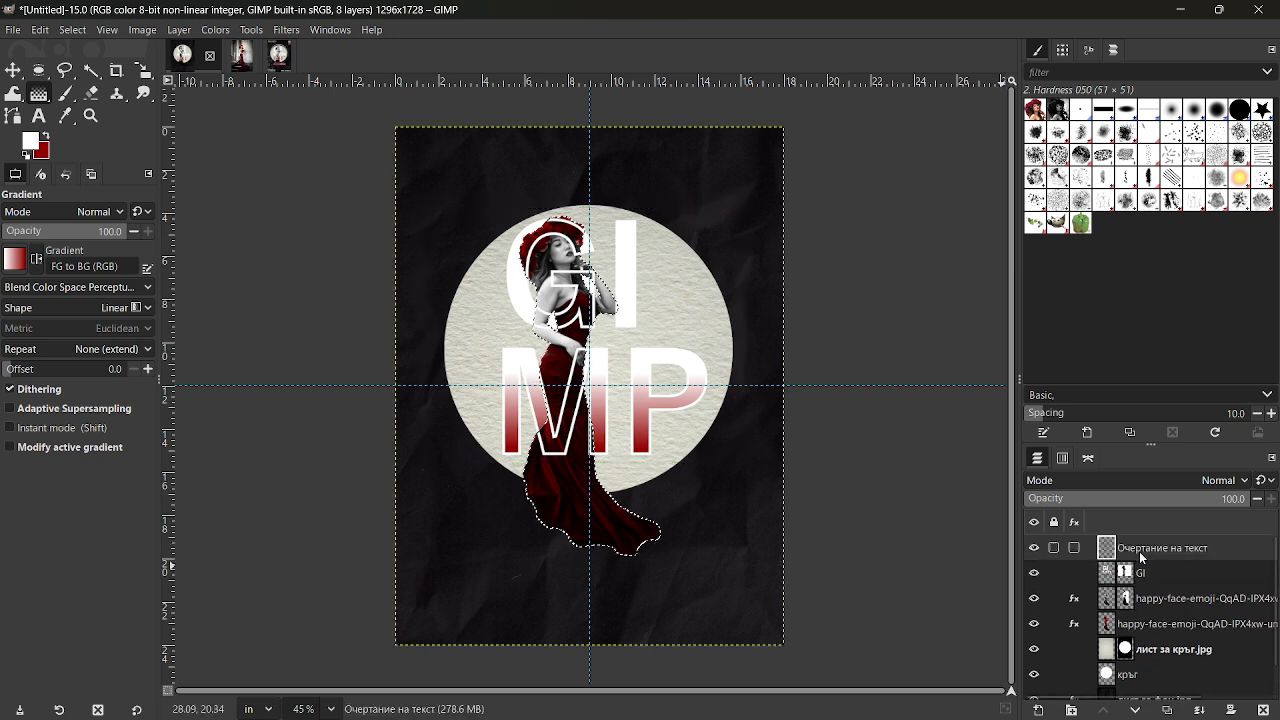
{"action": "right_click", "coordinate": [1139, 551]}
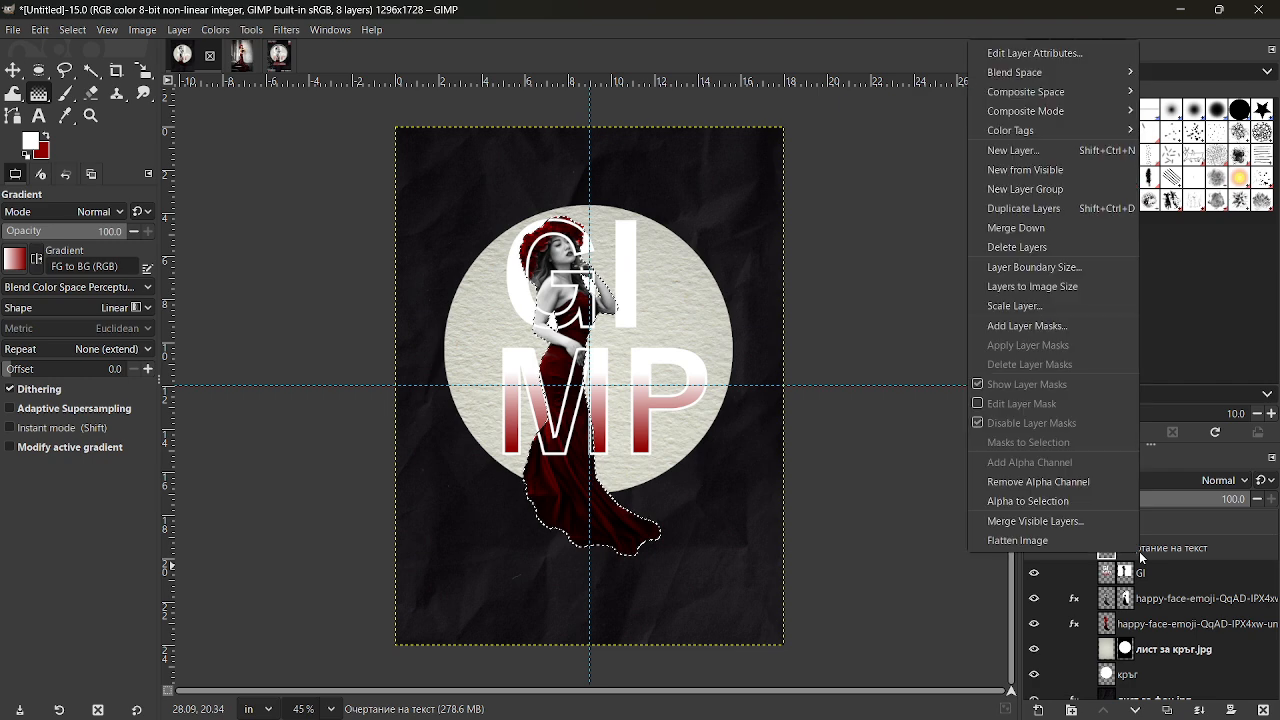
{"action": "left_click", "coordinate": [1022, 330]}
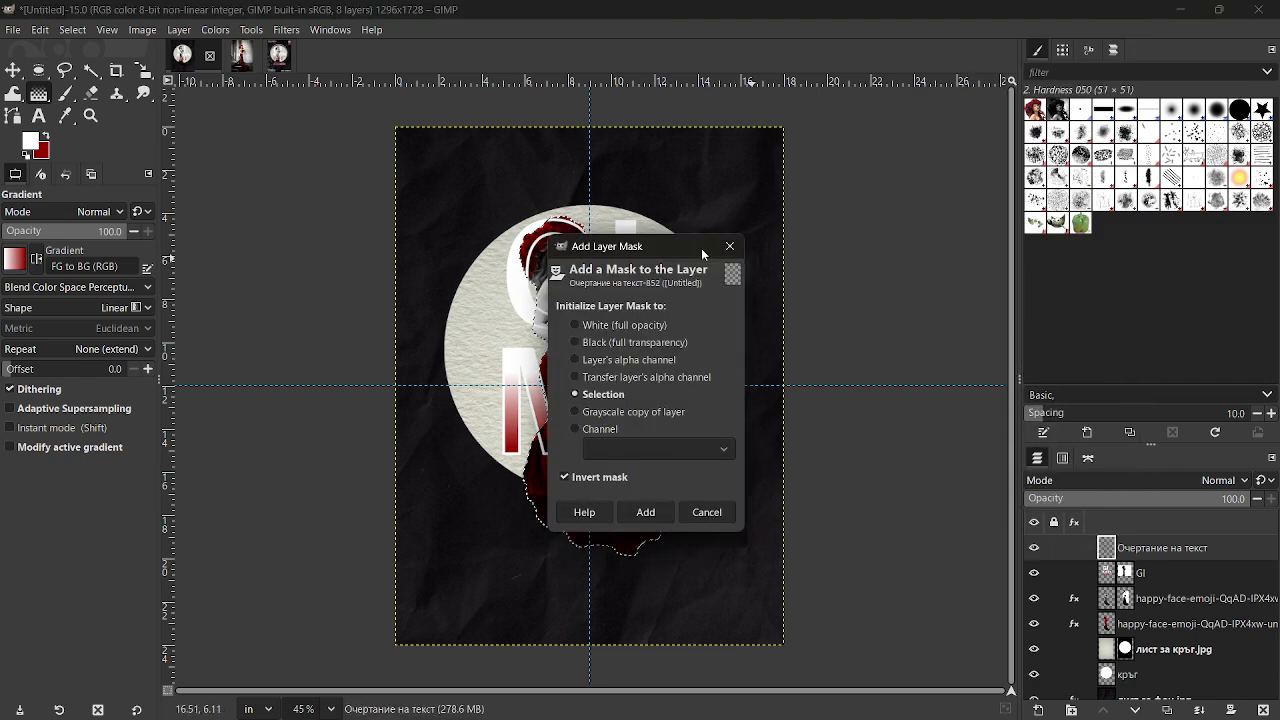
{"action": "left_click_drag", "start_coordinate": [701, 248], "coordinate": [886, 257]}
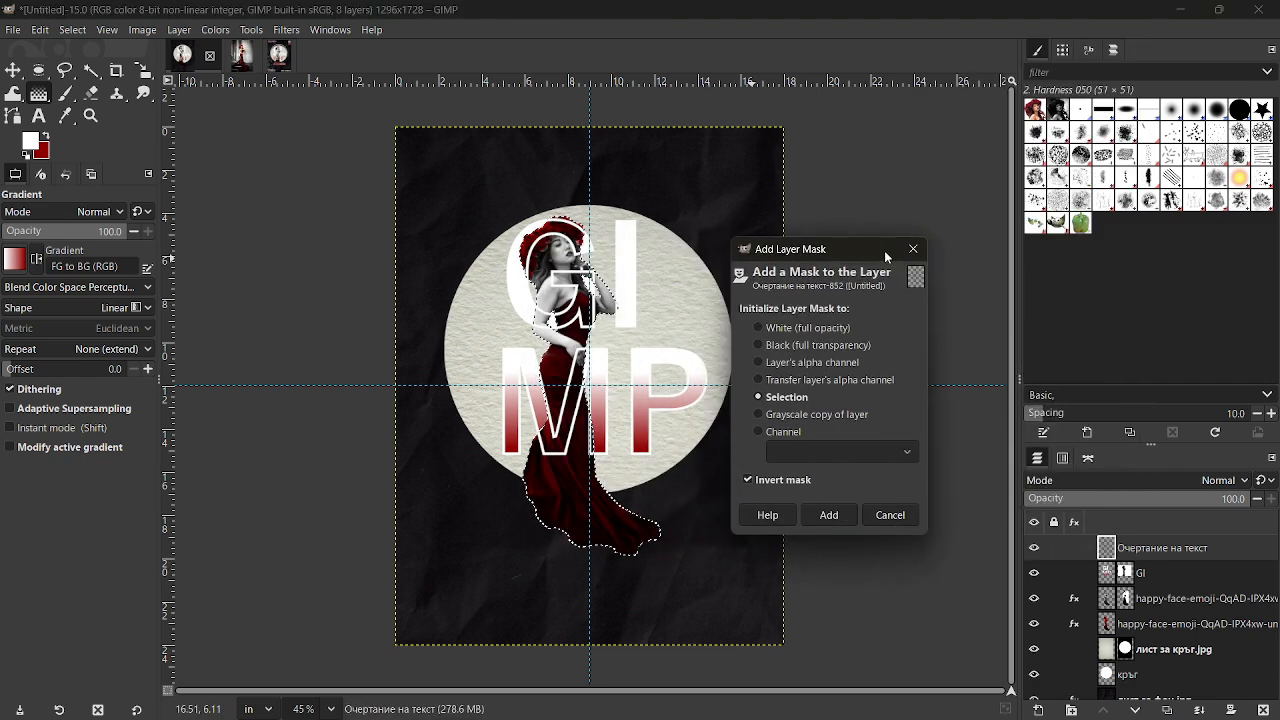
{"action": "left_click", "coordinate": [748, 481]}
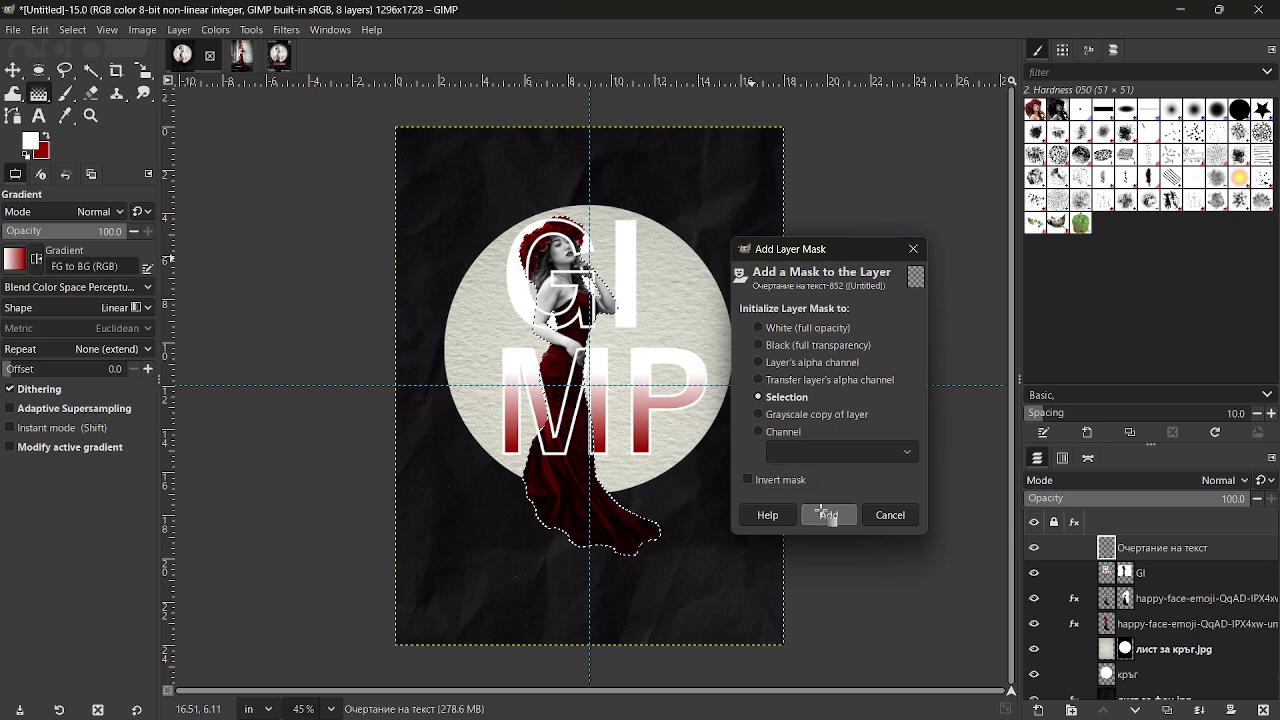
{"action": "left_click", "coordinate": [826, 515]}
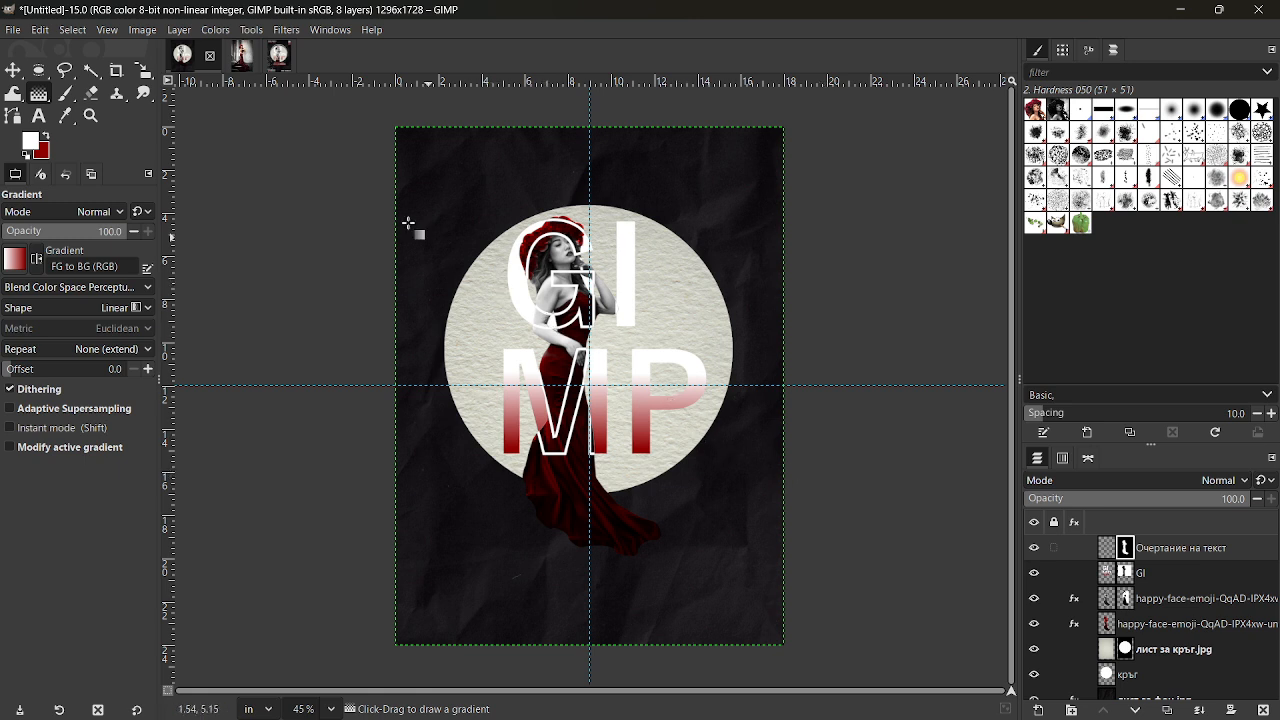
Step: Add the year as white Yu Gothic Bold text at 100 px near the poster's upper right, with 20 above 25
{"action": "left_click", "coordinate": [46, 117]}
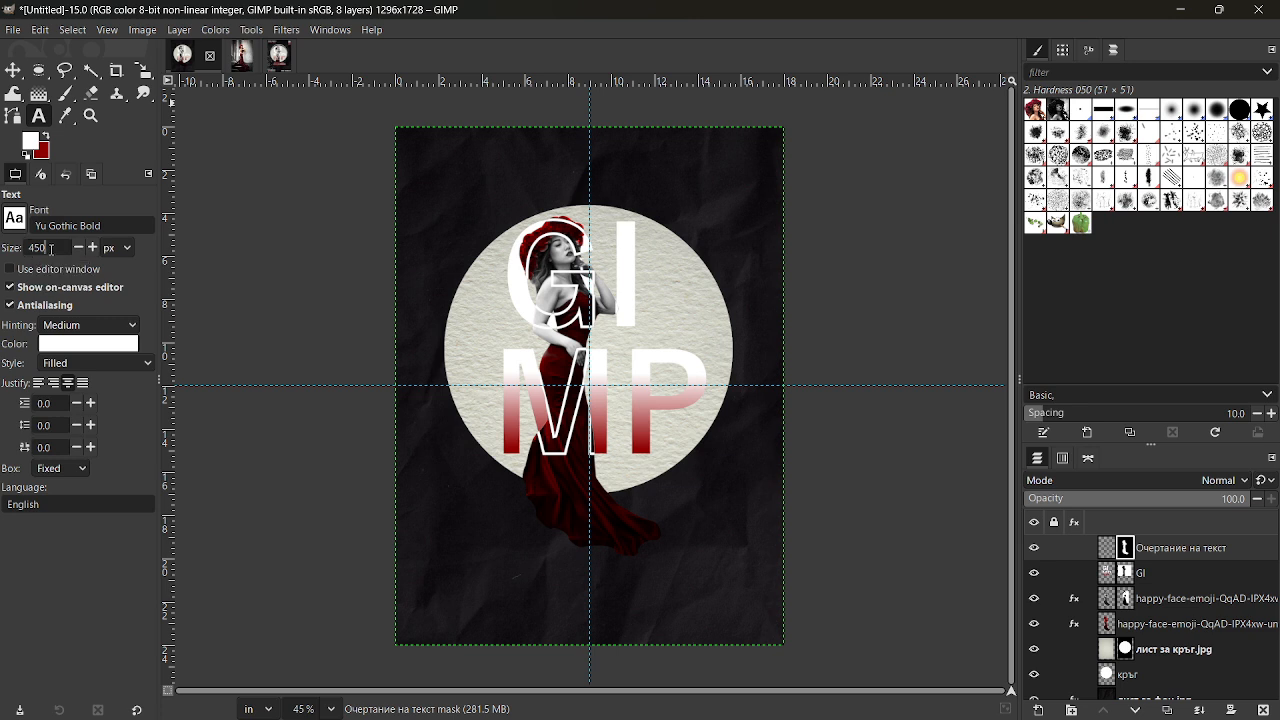
{"action": "double_click", "coordinate": [42, 248]}
{"action": "type", "text": "100"}
{"action": "left_click_drag", "start_coordinate": [681, 137], "coordinate": [806, 276]}
{"action": "type", "text": "20"}
{"action": "key", "text": "Return"}
{"action": "type", "text": "25"}
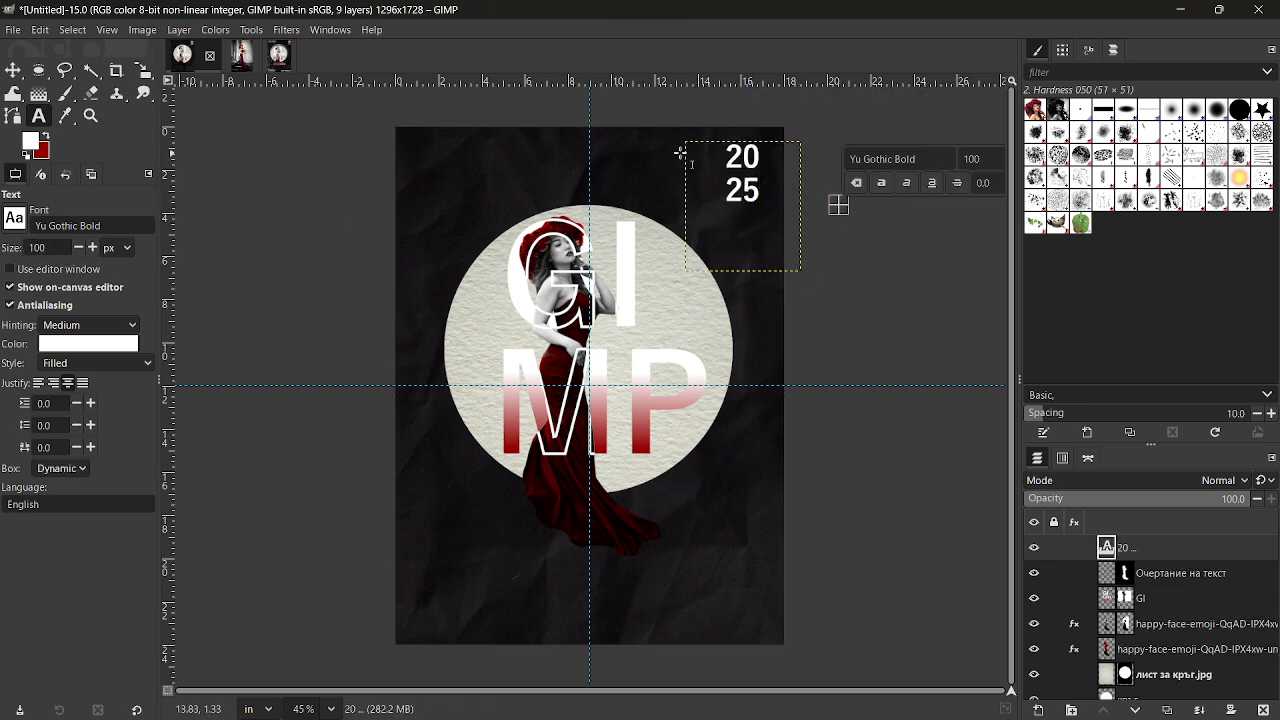
Step: Move the 20 25 text into the poster's upper-right corner, nudging it slightly left to leave a margin
{"action": "left_click", "coordinate": [13, 70]}
{"action": "left_click_drag", "start_coordinate": [747, 206], "coordinate": [763, 200]}
{"action": "left_click", "coordinate": [1176, 578]}
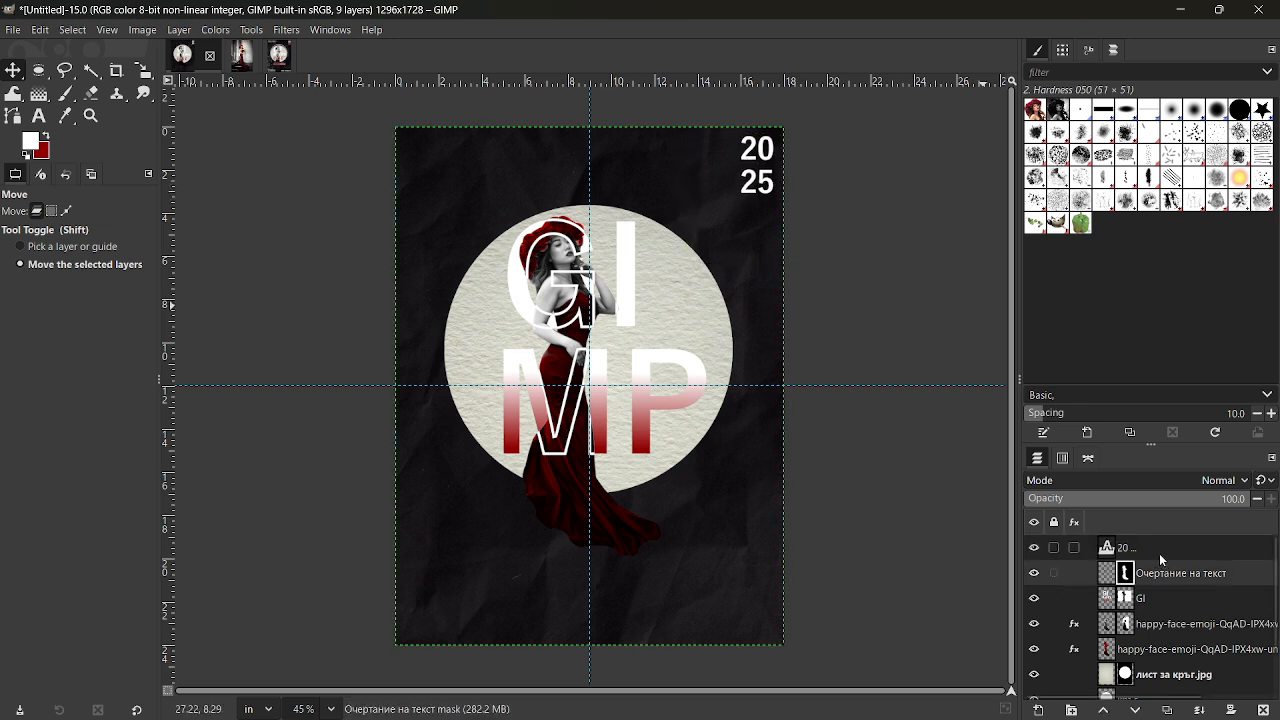
{"action": "left_click", "coordinate": [1160, 548]}
{"action": "key", "text": "Left"}
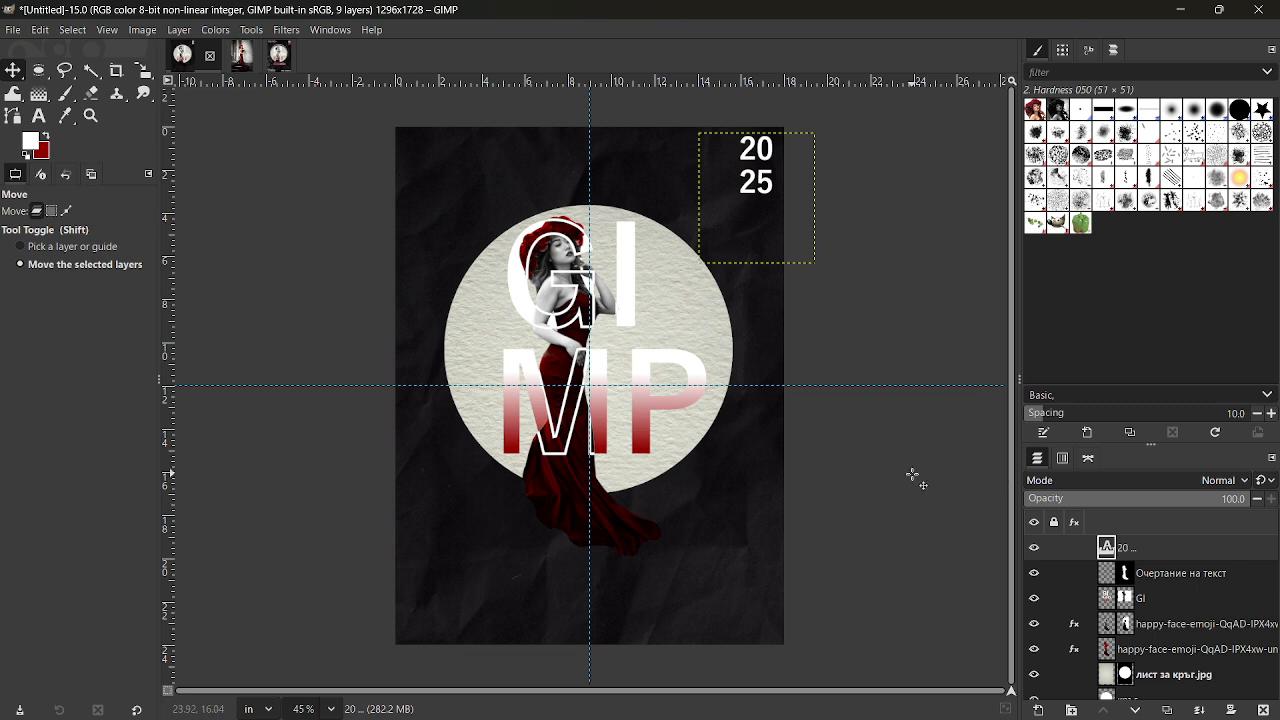
Step: Add the text "SVG Studios" in Monospace Bold near the poster's lower-right corner
{"action": "left_click", "coordinate": [38, 116]}
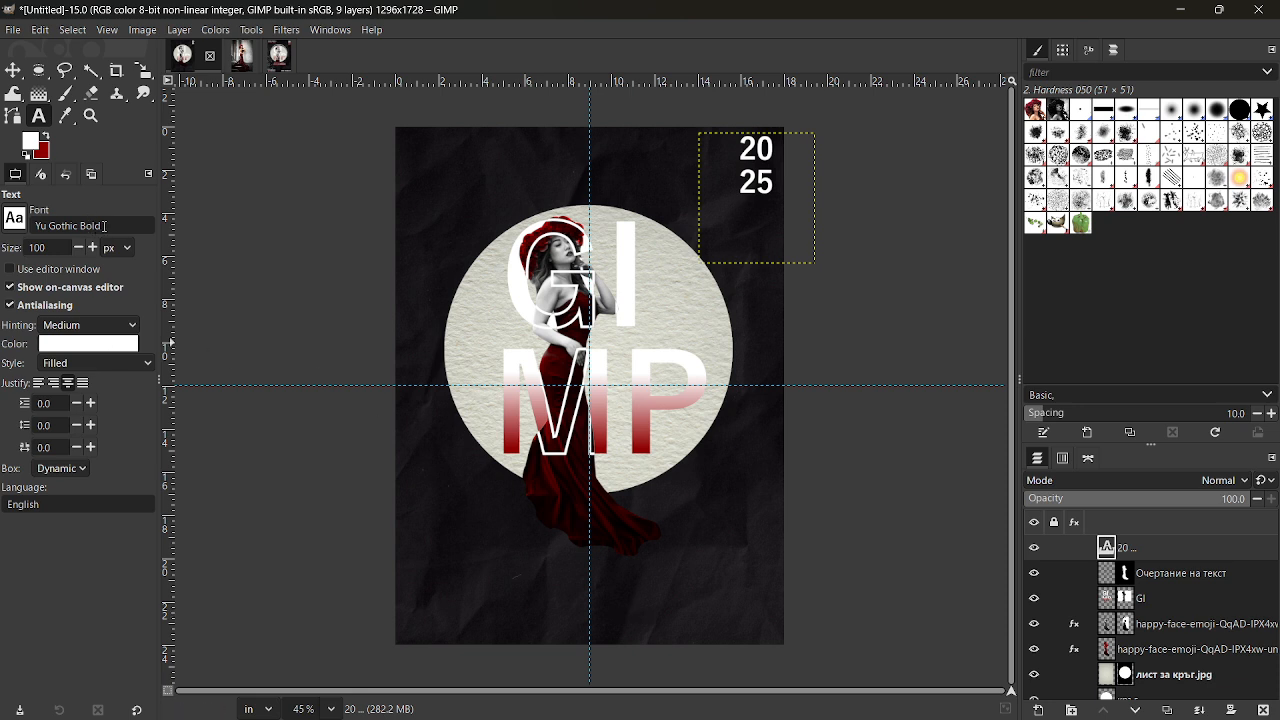
{"action": "left_click_drag", "start_coordinate": [104, 227], "coordinate": [31, 226]}
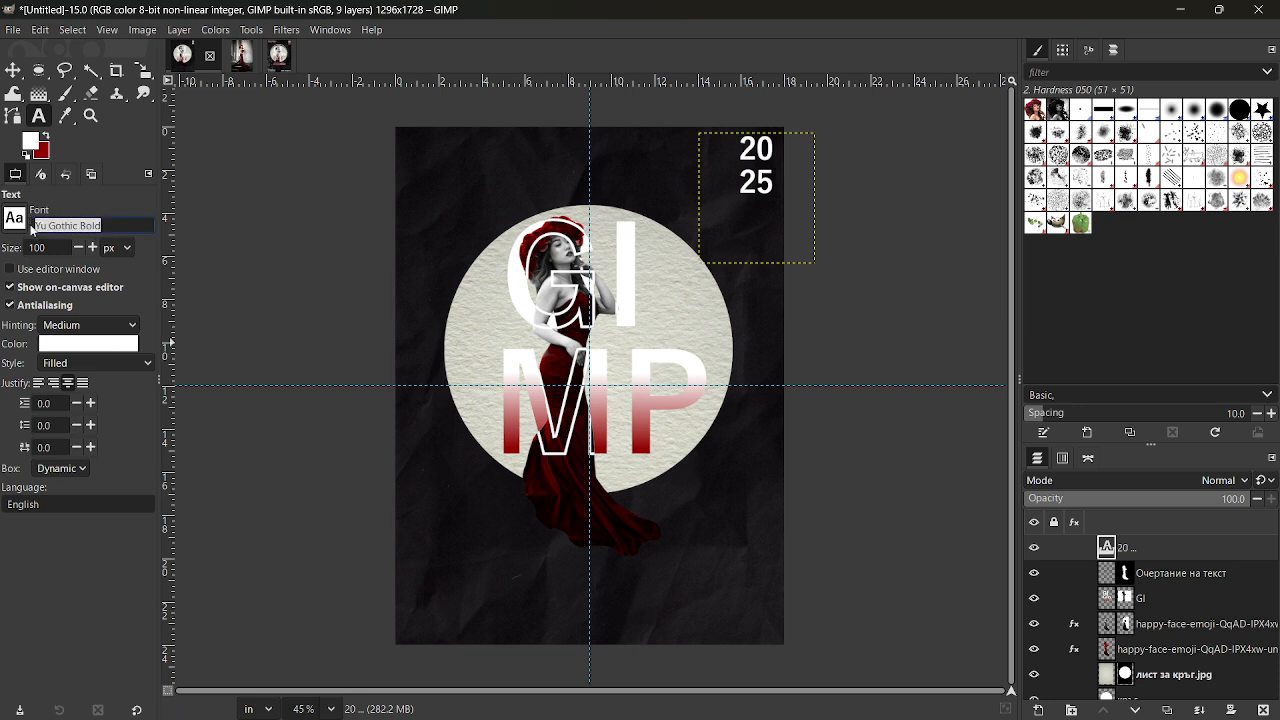
{"action": "type", "text": "m"}
{"action": "left_click", "coordinate": [98, 262]}
{"action": "left_click_drag", "start_coordinate": [634, 588], "coordinate": [730, 630]}
{"action": "type", "text": "SVG Studios"}
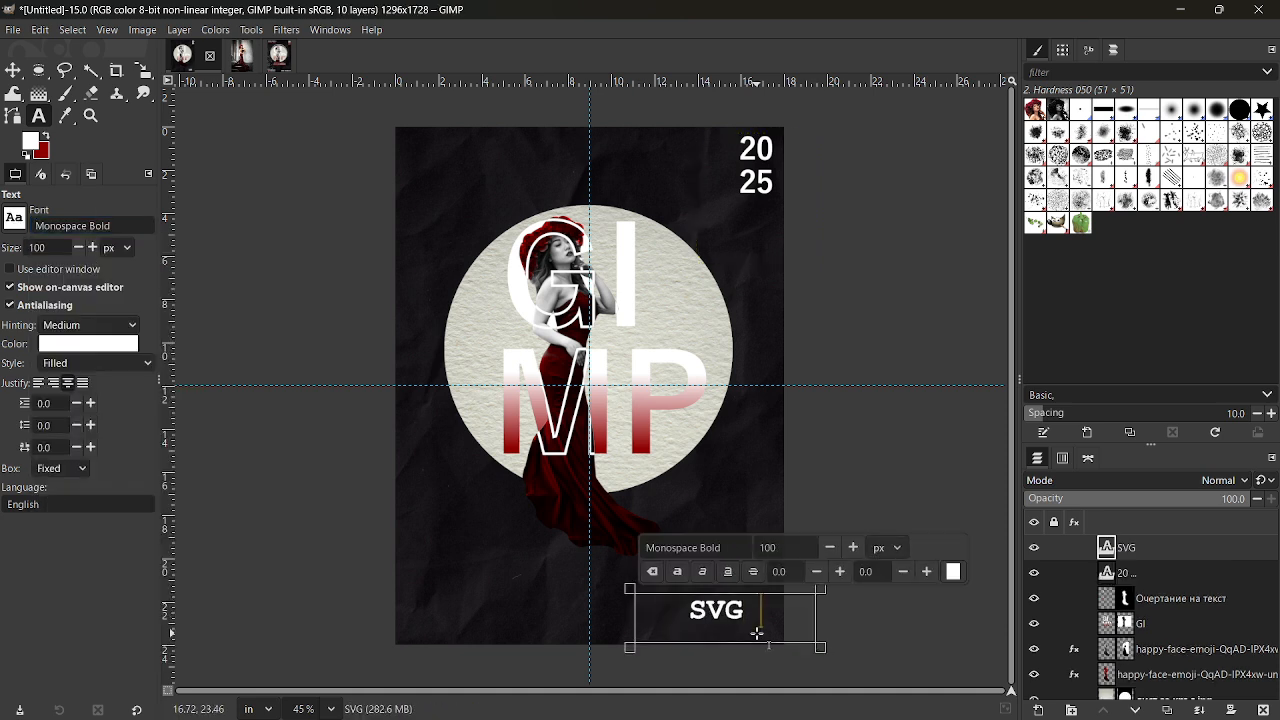
Step: Set the "SVG Studios" text size to 75 px and move it down close to the poster's bottom edge
{"action": "key", "text": "ctrl+a"}
{"action": "left_click_drag", "start_coordinate": [733, 548], "coordinate": [711, 550]}
{"action": "type", "text": "75"}
{"action": "key", "text": "Return"}
{"action": "left_click", "coordinate": [851, 623]}
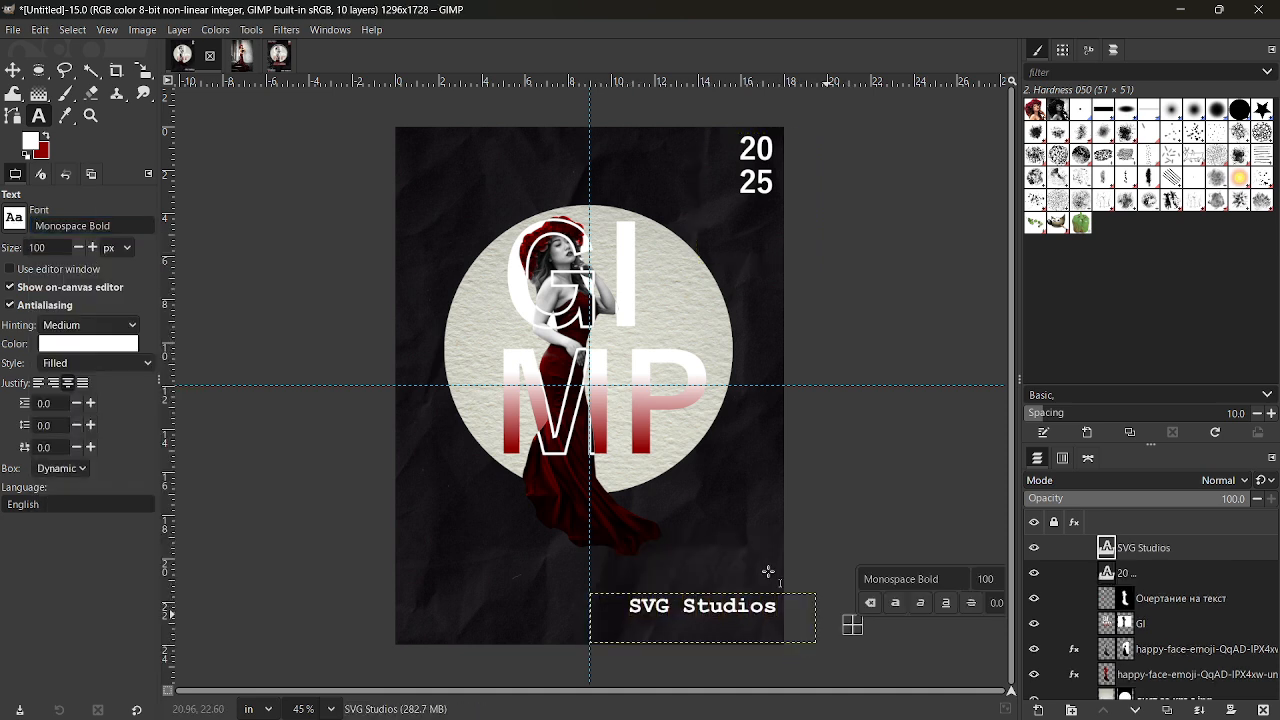
{"action": "left_click", "coordinate": [13, 70]}
{"action": "left_click_drag", "start_coordinate": [746, 604], "coordinate": [740, 623]}
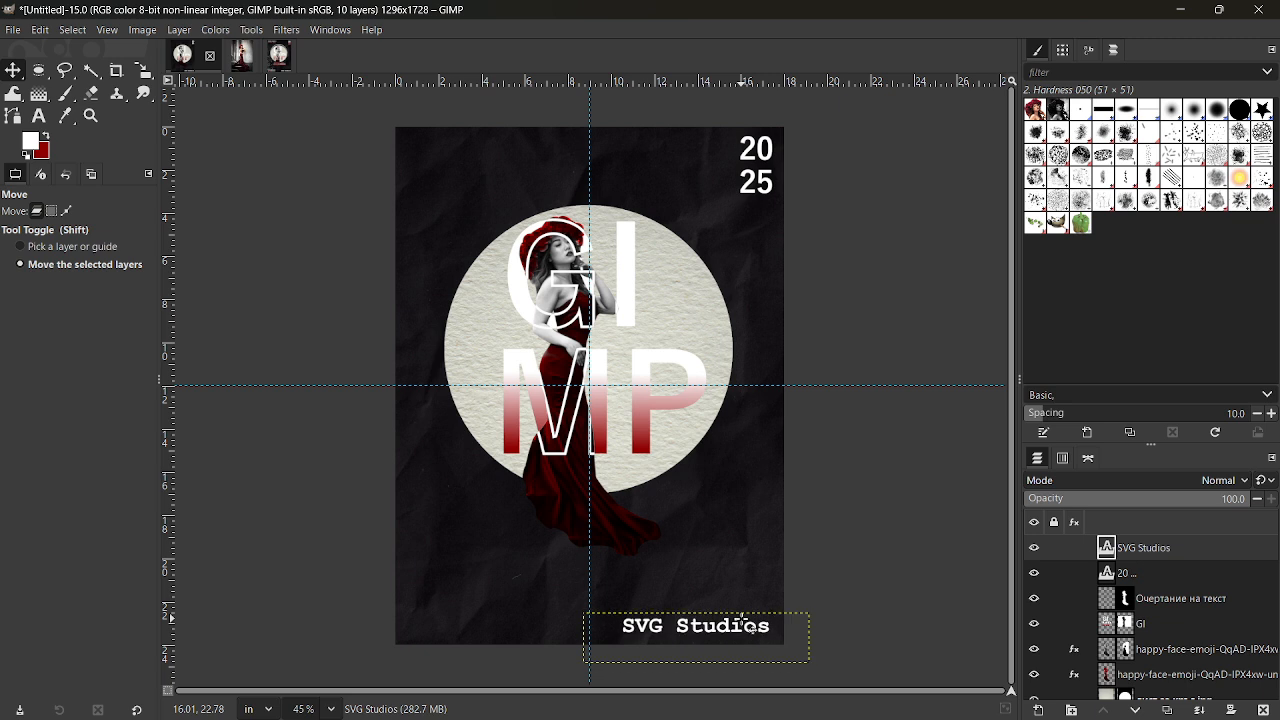
Step: Reduce the "SVG Studios" text to 72 px and shift it slightly toward the poster's lower-right corner
{"action": "key", "text": "t"}
{"action": "triple_click", "coordinate": [760, 627]}
{"action": "left_click", "coordinate": [731, 563]}
{"action": "key", "text": "BackSpace"}
{"action": "type", "text": "2"}
{"action": "key", "text": "Return"}
{"action": "left_click", "coordinate": [859, 508]}
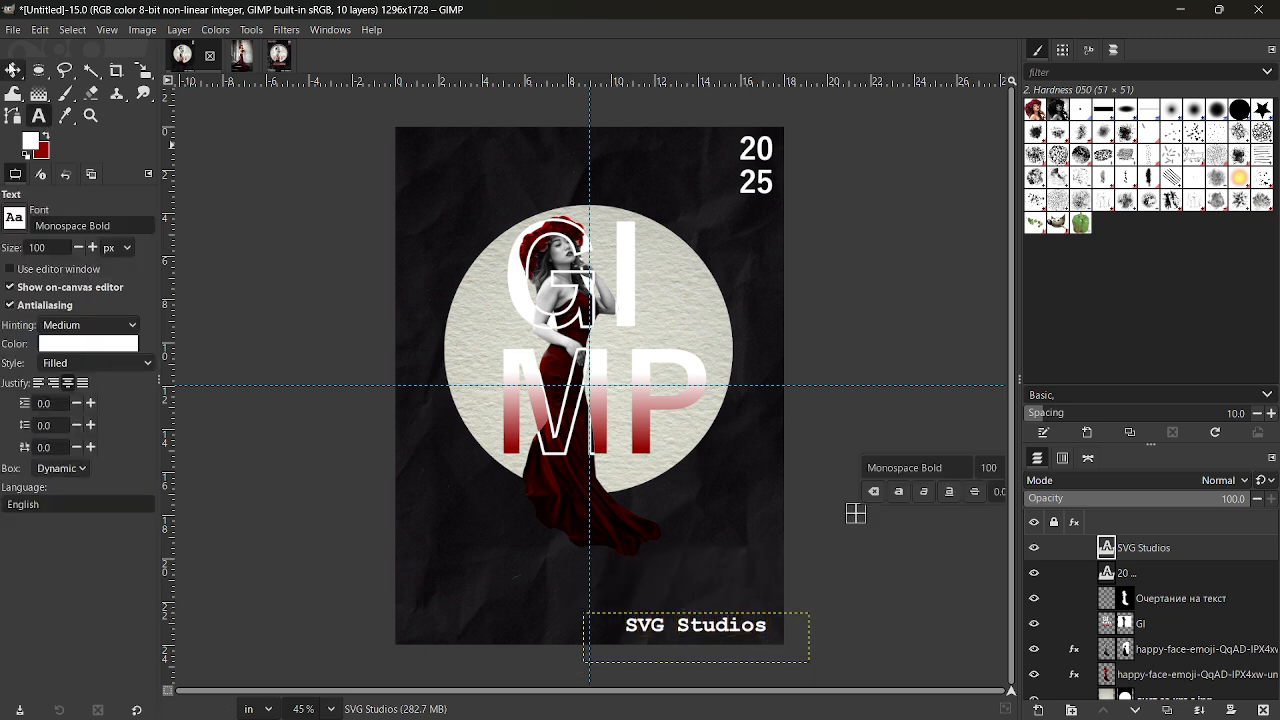
{"action": "key", "text": "m"}
{"action": "left_click_drag", "start_coordinate": [740, 623], "coordinate": [742, 625]}
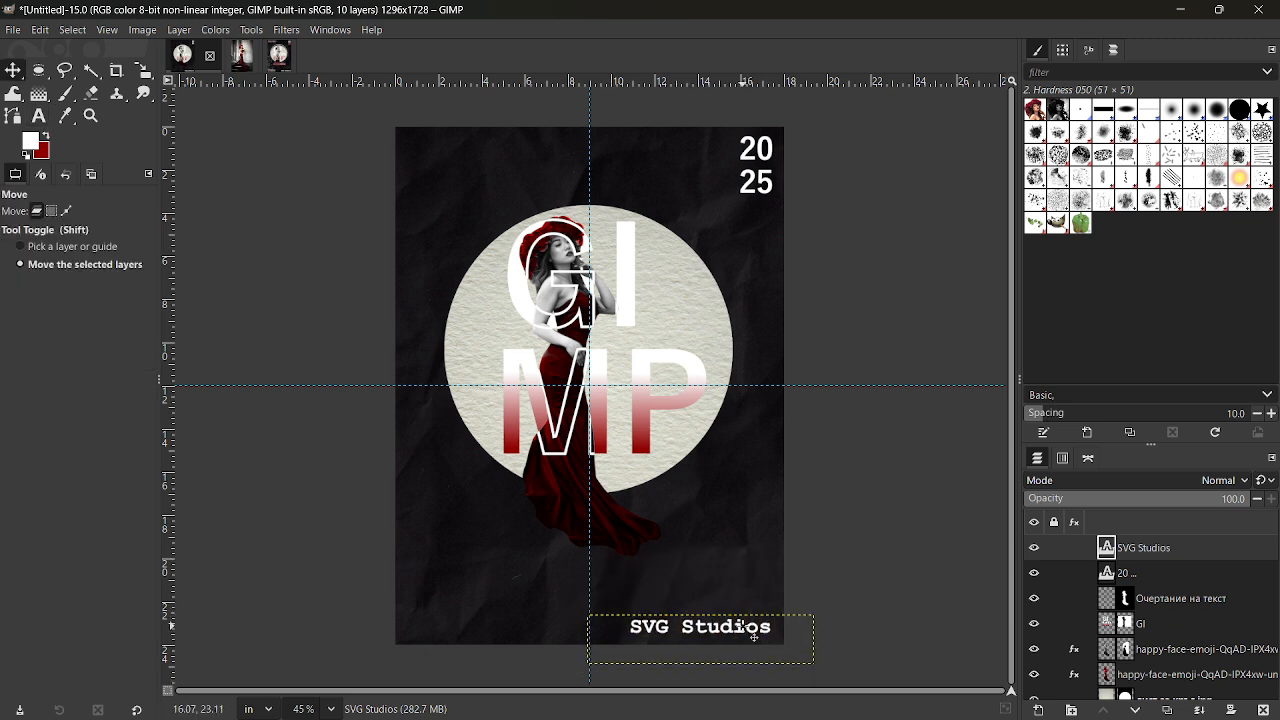
Step: Add the Monospace Bold subtitle "Безплатен софтуер за обработка на изображения" over the lower part of the dress
{"action": "left_click", "coordinate": [38, 116]}
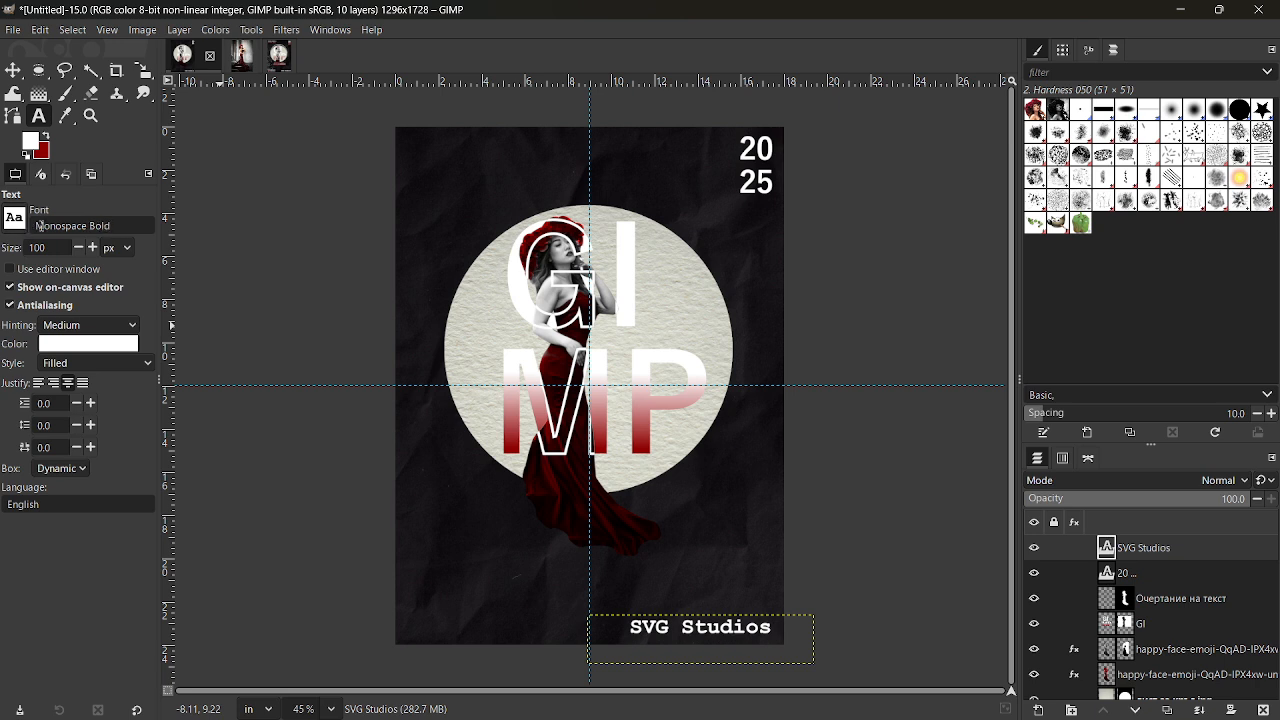
{"action": "left_click_drag", "start_coordinate": [481, 480], "coordinate": [716, 541]}
{"action": "type", "text": "Бе"}
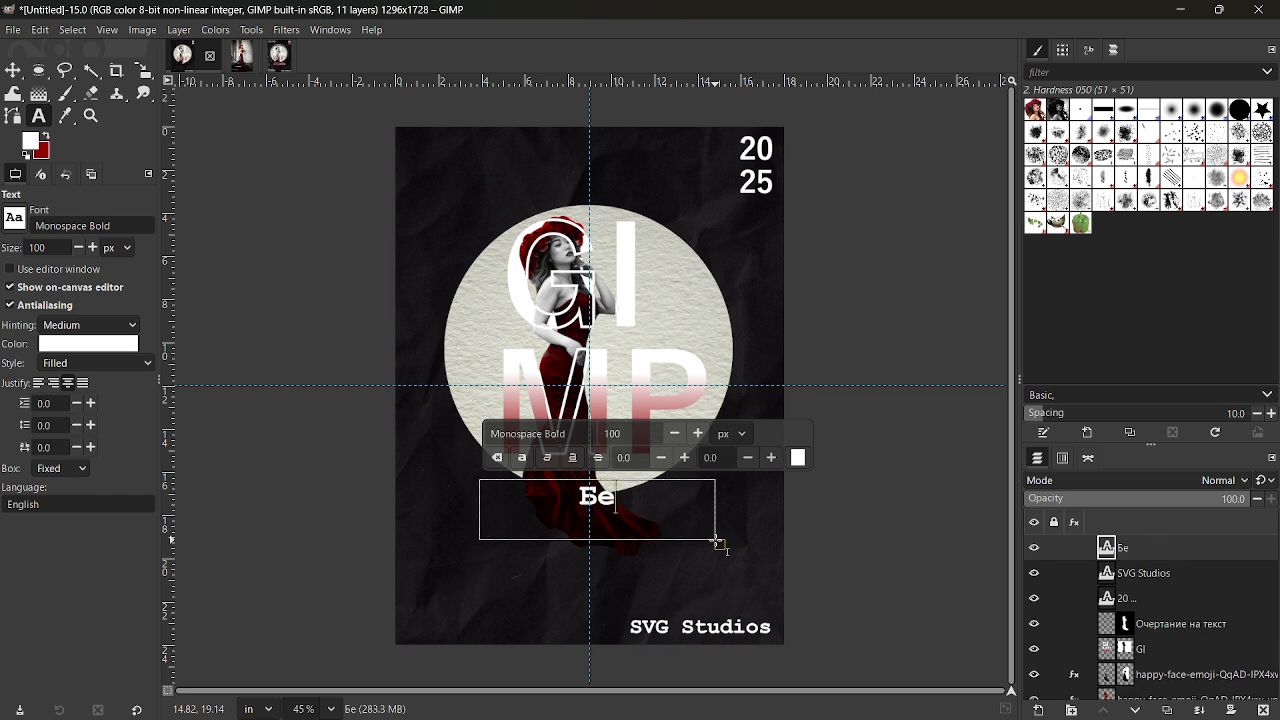
{"action": "type", "text": "зплатен софтуер за обработка на изображения"}
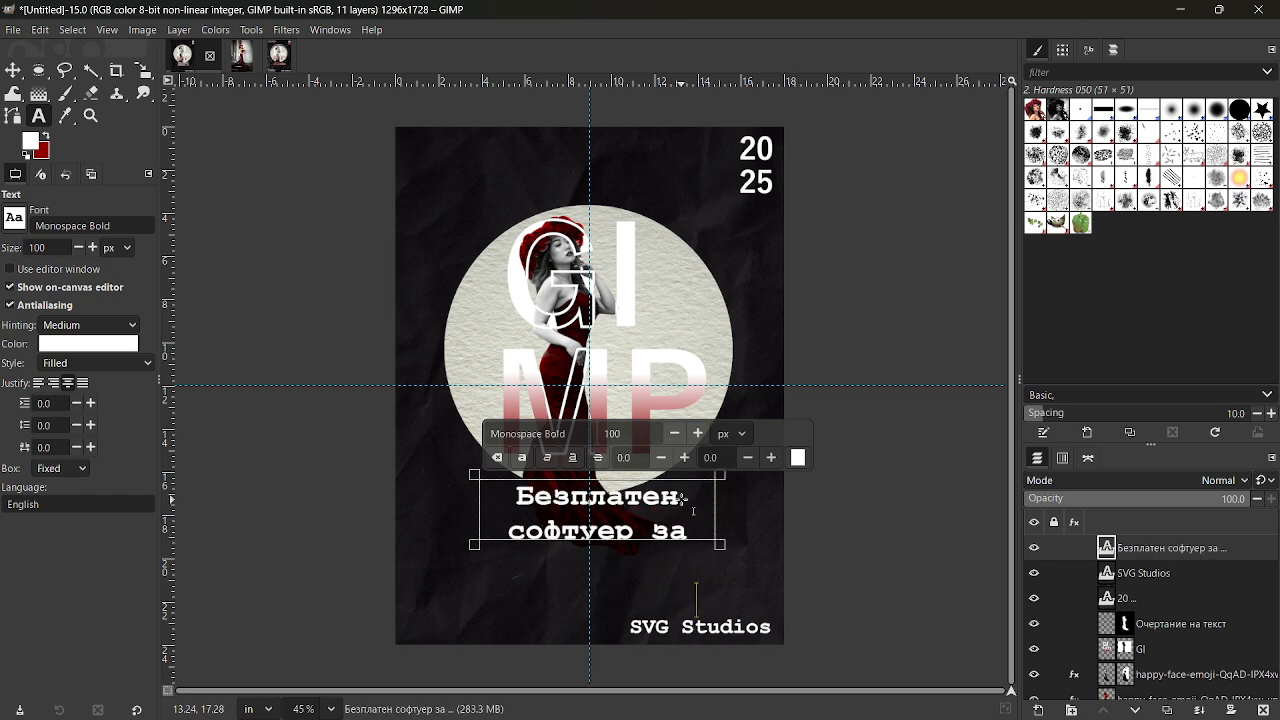
Step: Set the subtitle to 40 px in an enlarged text box and center it on the vertical guide just below the circle
{"action": "key", "text": "ctrl+a"}
{"action": "left_click_drag", "start_coordinate": [715, 540], "coordinate": [814, 627]}
{"action": "double_click", "coordinate": [612, 433]}
{"action": "type", "text": "40"}
{"action": "key", "text": "Return"}
{"action": "key", "text": "Escape"}
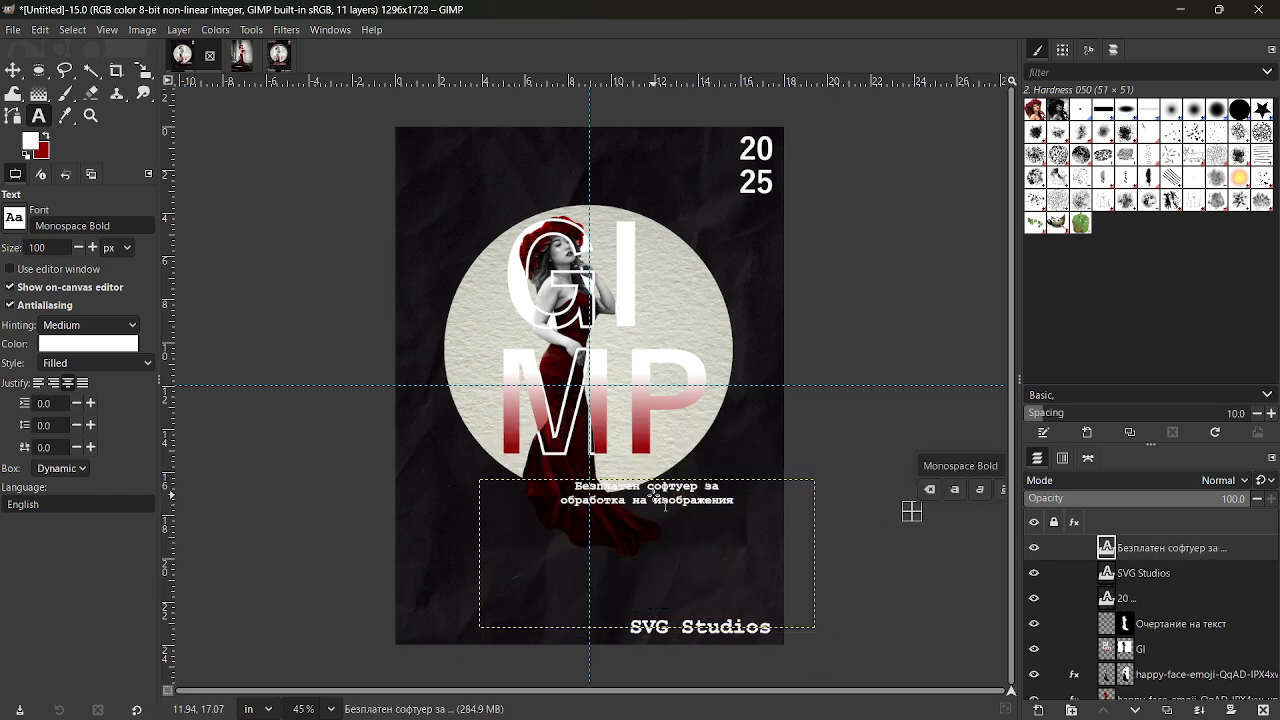
{"action": "key", "text": "m"}
{"action": "left_click_drag", "start_coordinate": [649, 515], "coordinate": [591, 541]}
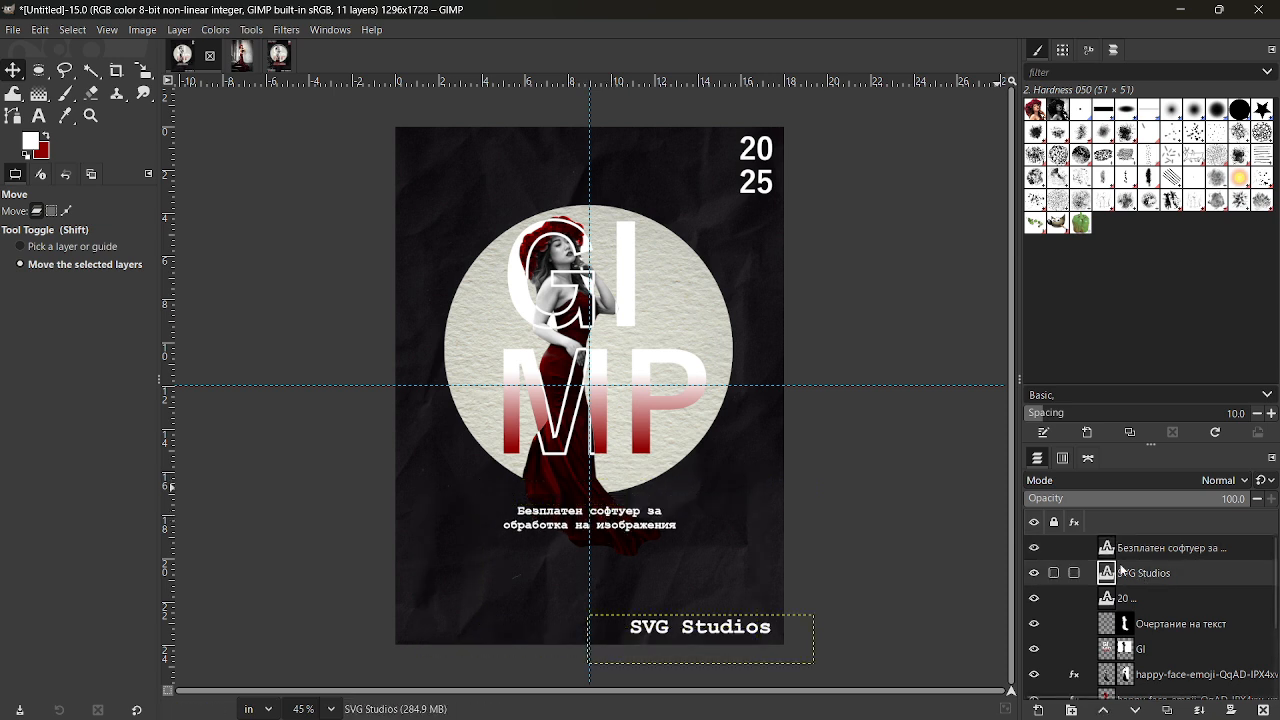
Step: Increase the subtitle's text size to 42 px and fine-tune its position below the circle
{"action": "key", "text": "t"}
{"action": "left_click", "coordinate": [514, 512]}
{"action": "key", "text": "ctrl+a"}
{"action": "key", "text": "alt+Right"}
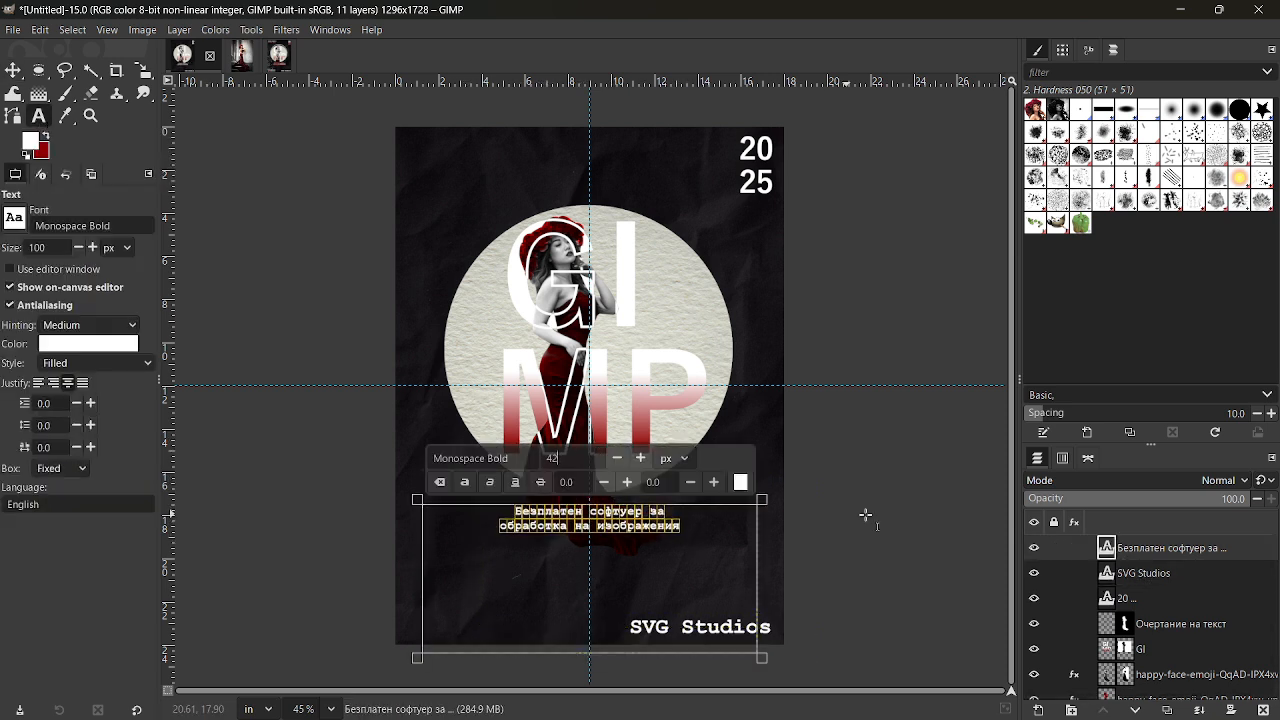
{"action": "key", "text": "Escape"}
{"action": "key", "text": "m"}
{"action": "left_click_drag", "start_coordinate": [656, 528], "coordinate": [657, 526]}
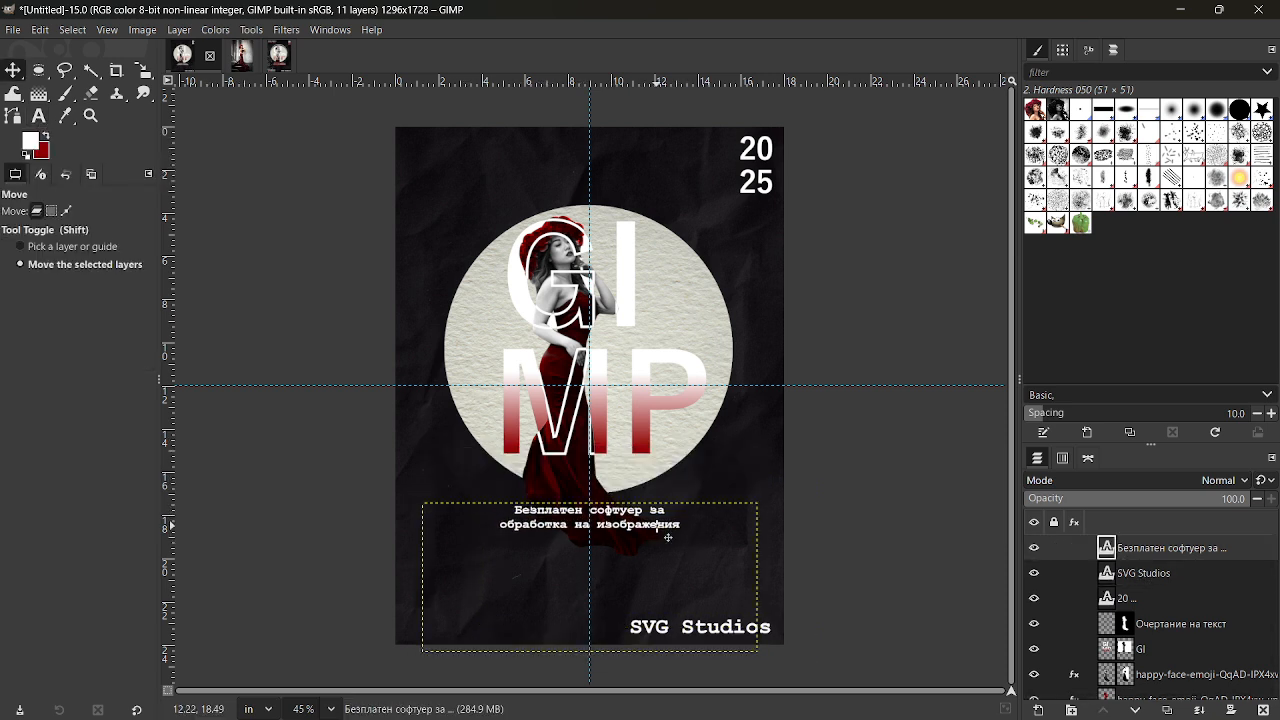
Step: Add Monospace Bold text reading "Текстов плакат в аналогов формат" in the poster's upper-left corner
{"action": "left_click", "coordinate": [38, 115]}
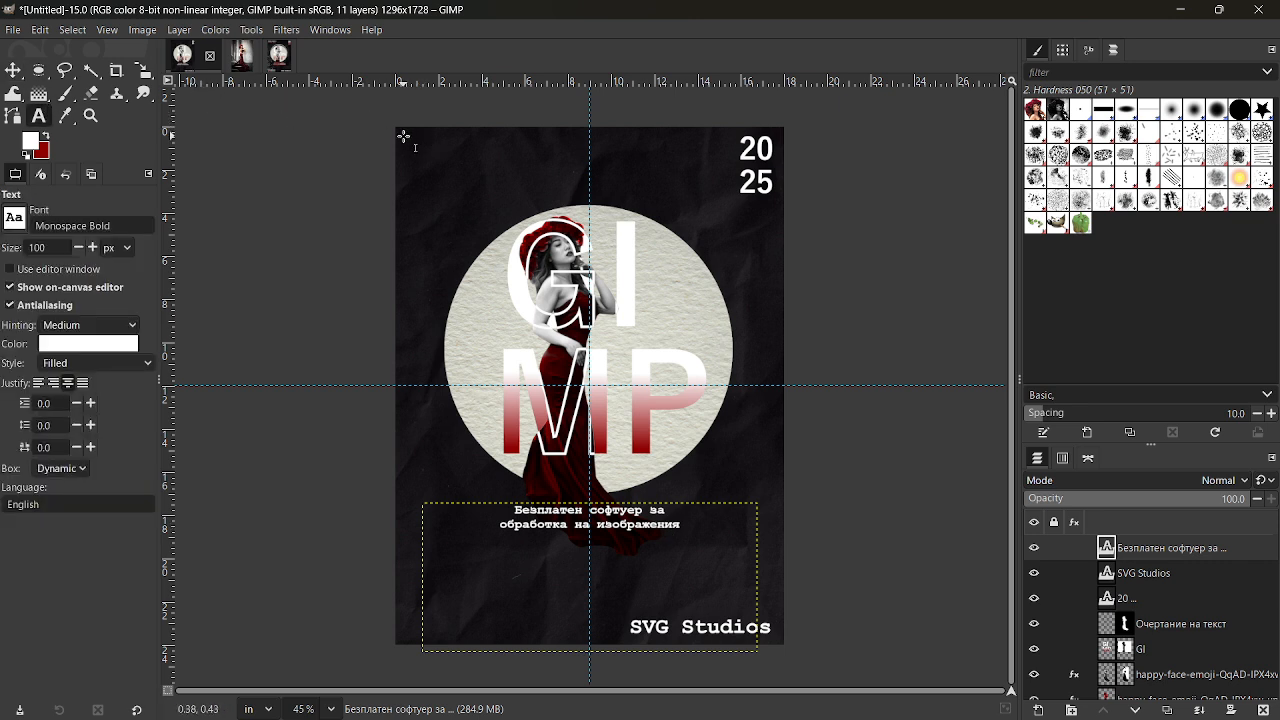
{"action": "left_click_drag", "start_coordinate": [404, 136], "coordinate": [567, 195]}
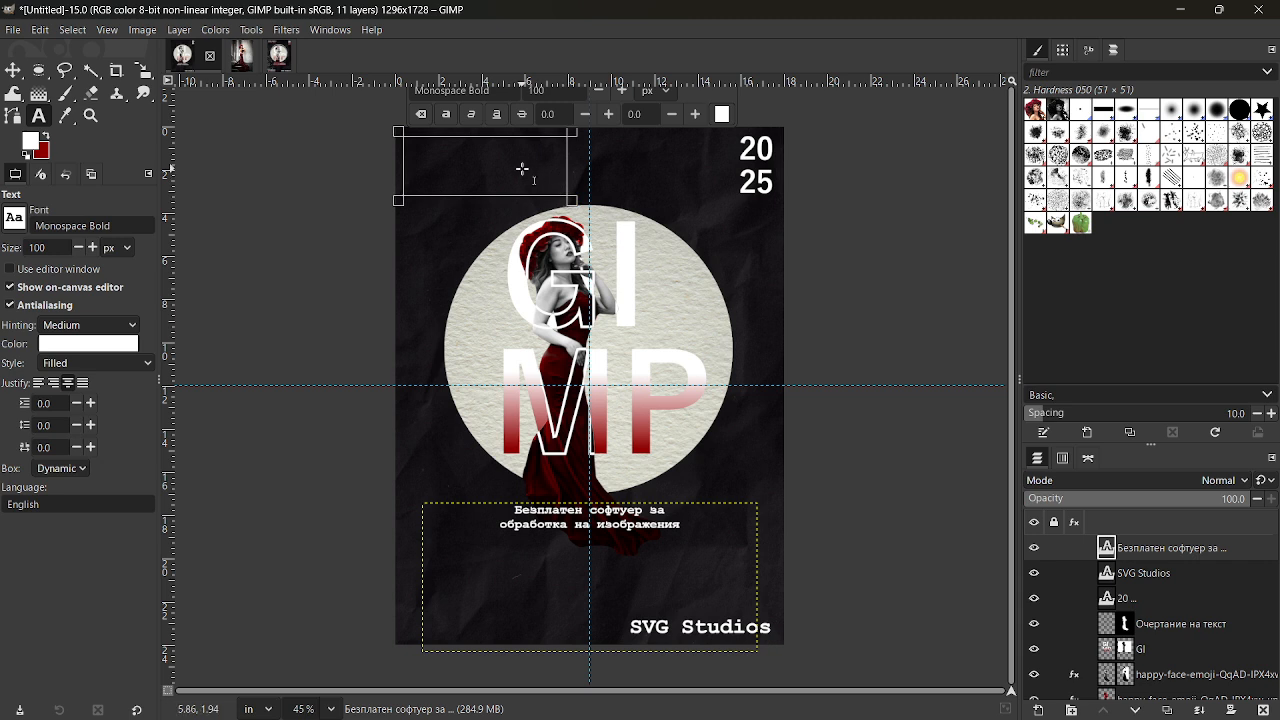
{"action": "type", "text": "Tе"}
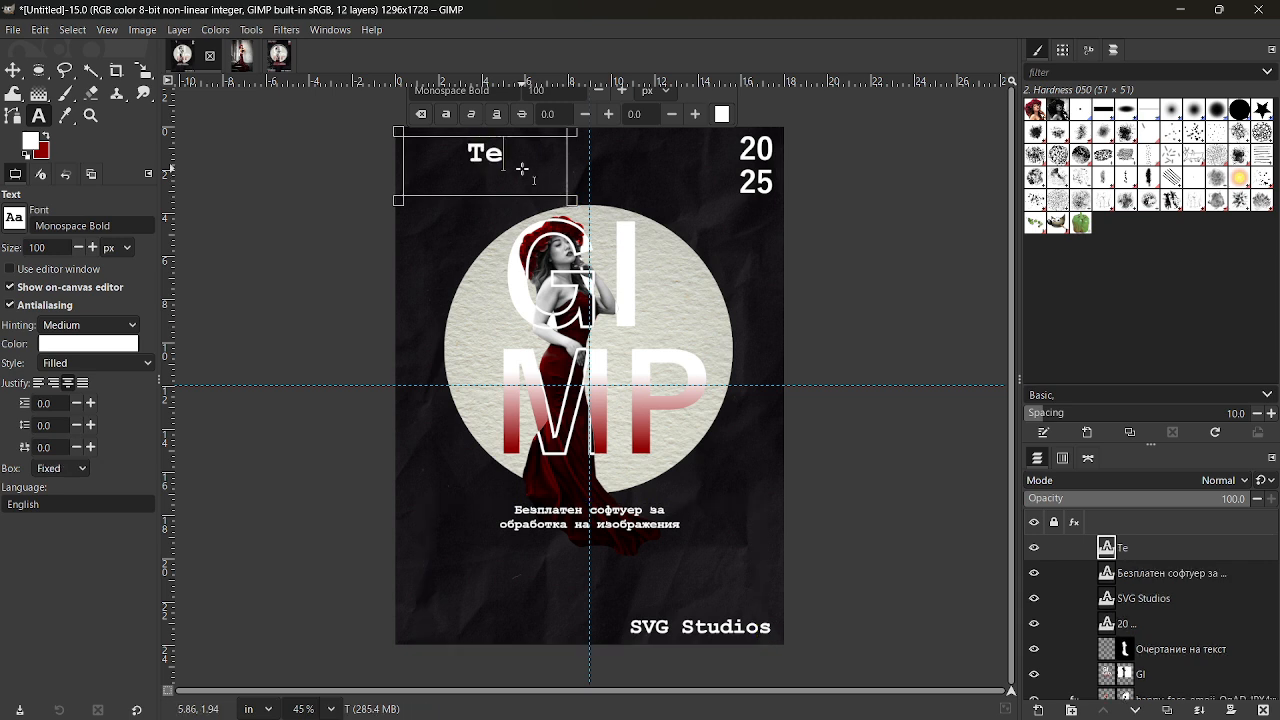
{"action": "type", "text": "кстов плакав"}
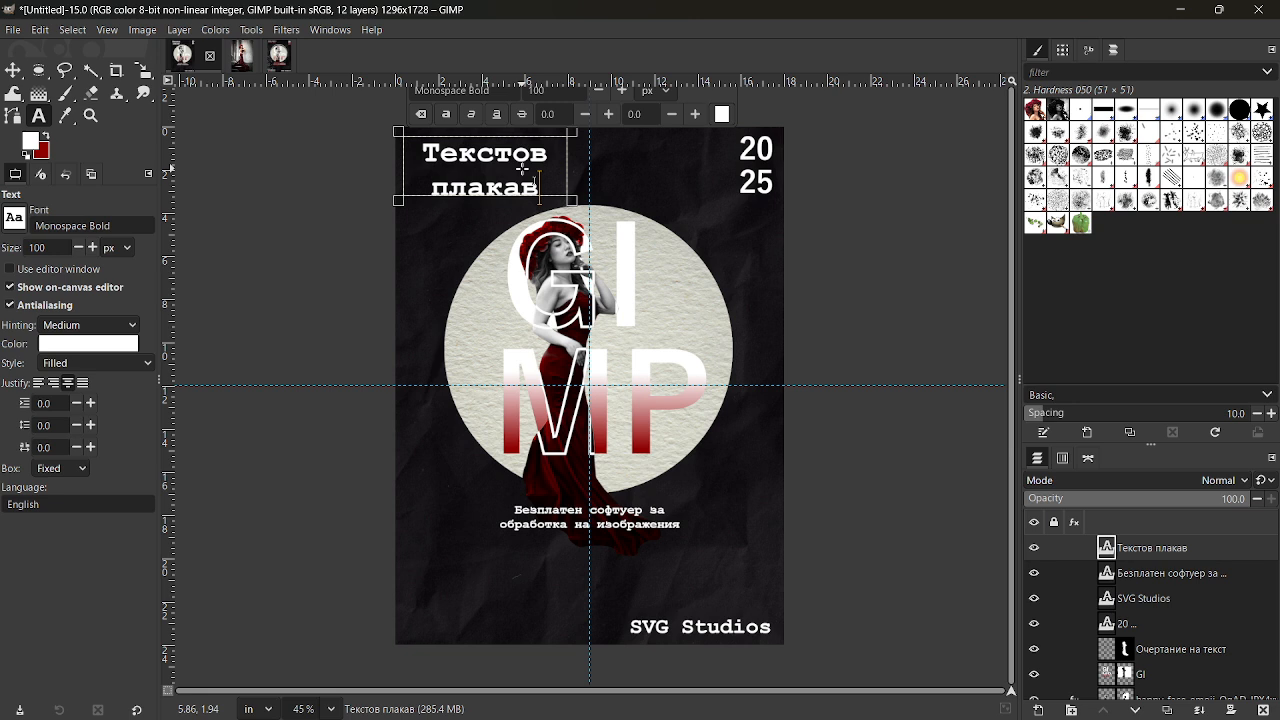
{"action": "key", "text": "BackSpace"}
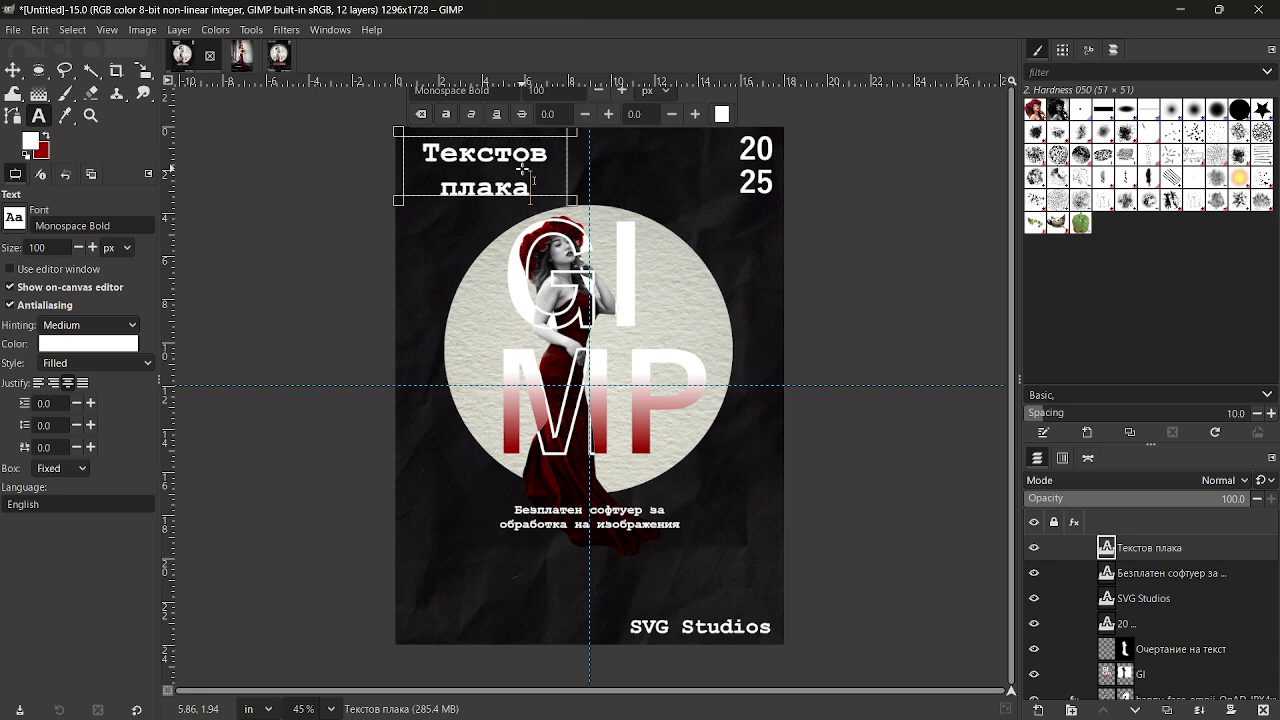
{"action": "type", "text": "т"}
{"action": "type", "text": " в ан"}
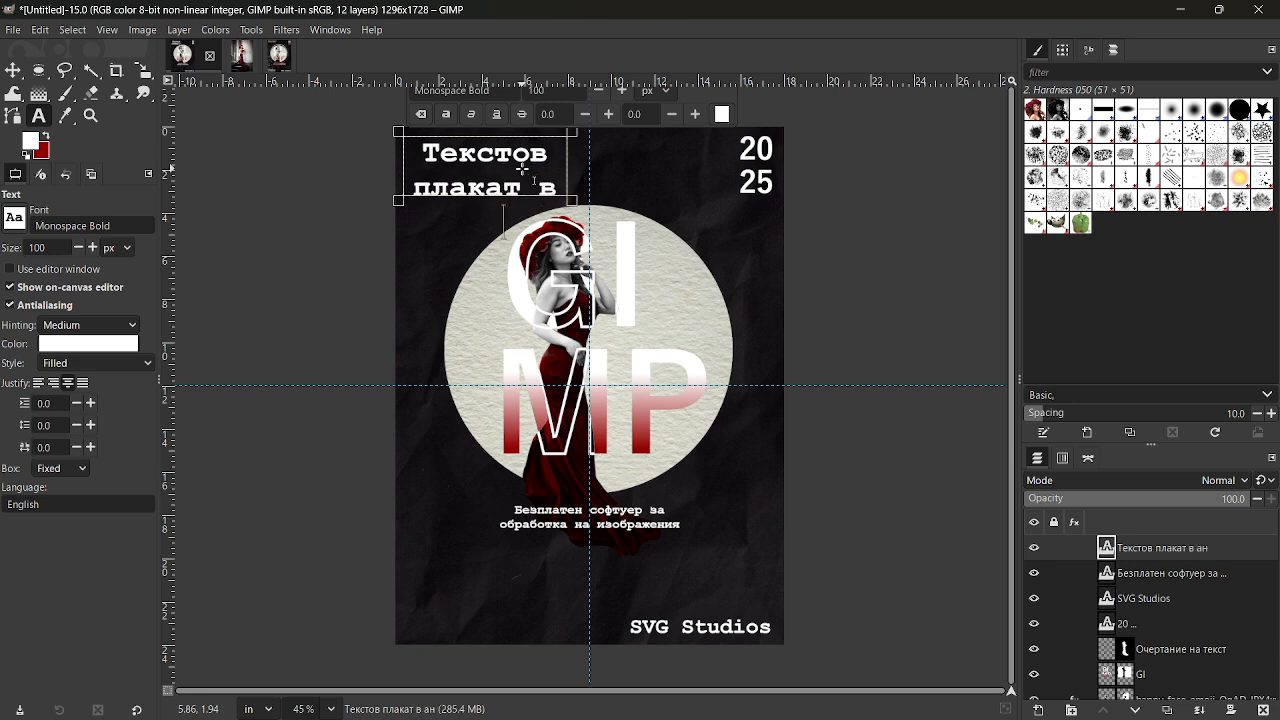
{"action": "type", "text": "алогов формат"}
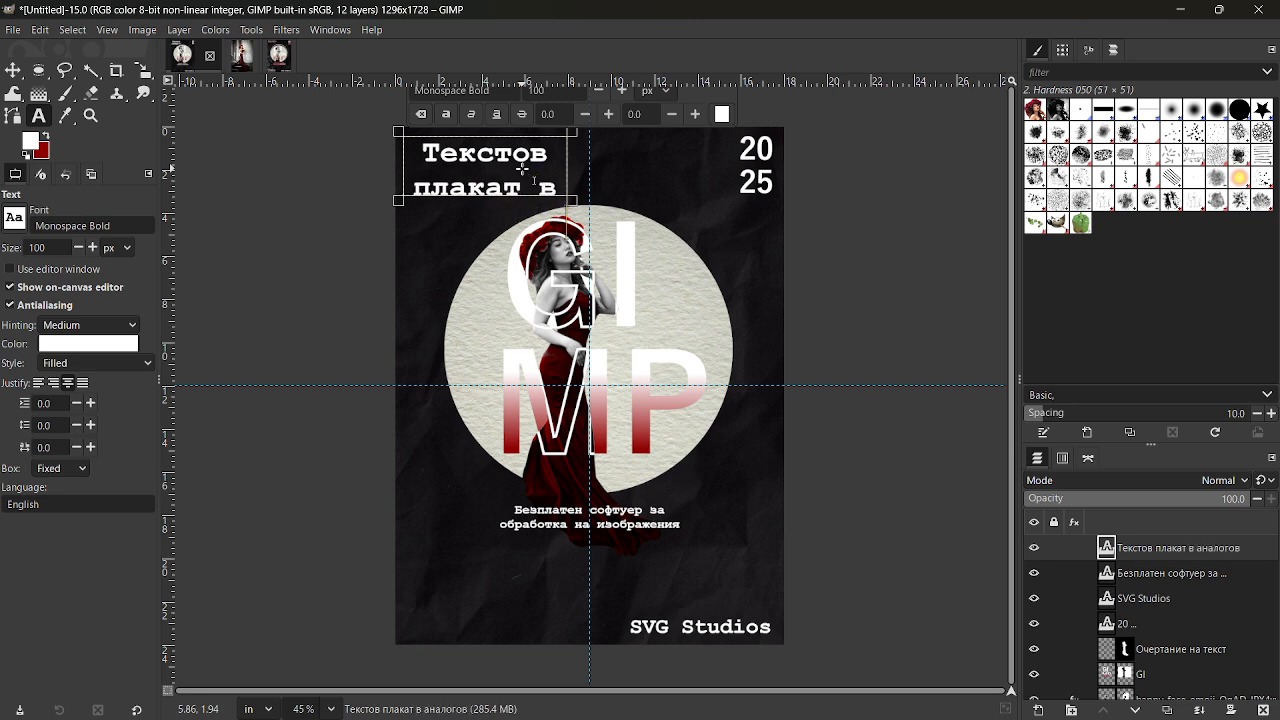
Step: Enlarge the "Текстов плакат в аналогов формат" text box and set its text size to 42 px
{"action": "left_click_drag", "start_coordinate": [573, 205], "coordinate": [712, 330]}
{"action": "left_click_drag", "start_coordinate": [684, 182], "coordinate": [429, 141]}
{"action": "double_click", "coordinate": [536, 91]}
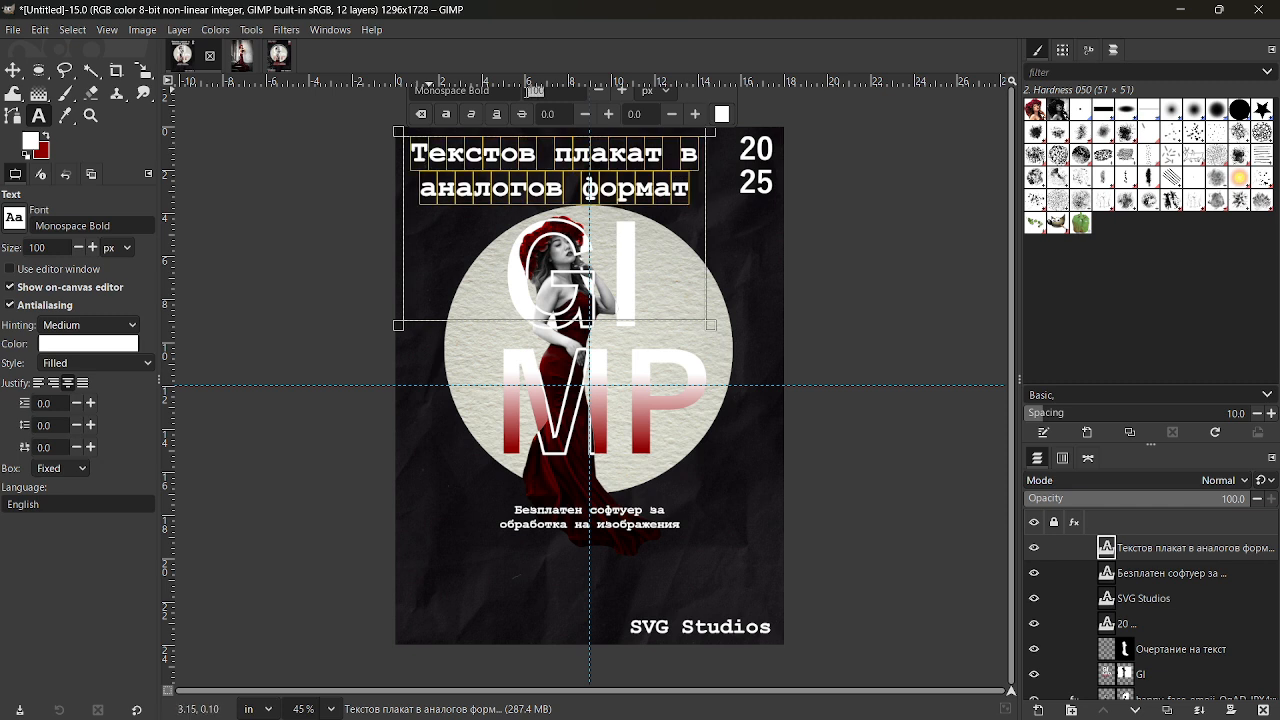
{"action": "type", "text": "42"}
{"action": "key", "text": "Return"}
{"action": "left_click", "coordinate": [555, 145]}
{"action": "key", "text": "ctrl+z"}
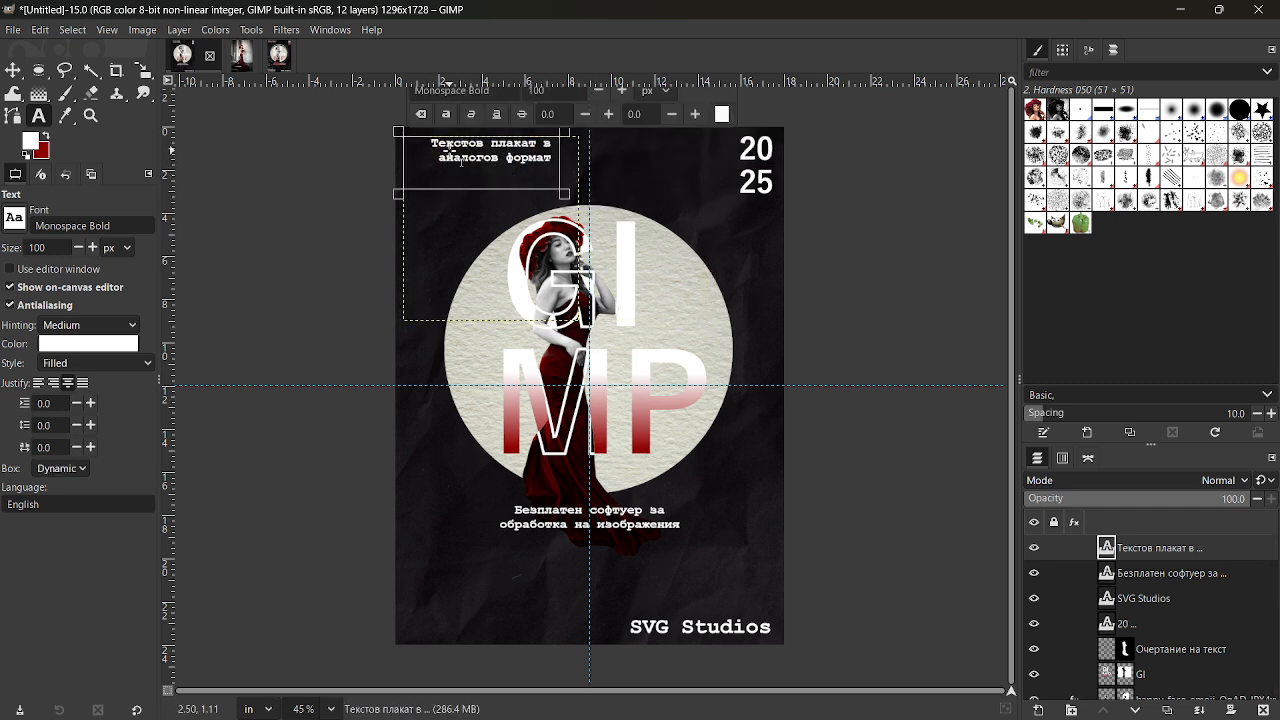
Step: Left-justify the "Текстов плакат в аналогов формат" text and nudge it slightly up in the poster's corner
{"action": "left_click_drag", "start_coordinate": [432, 142], "coordinate": [536, 164]}
{"action": "left_click", "coordinate": [38, 383]}
{"action": "left_click", "coordinate": [337, 142]}
{"action": "left_click", "coordinate": [410, 161]}
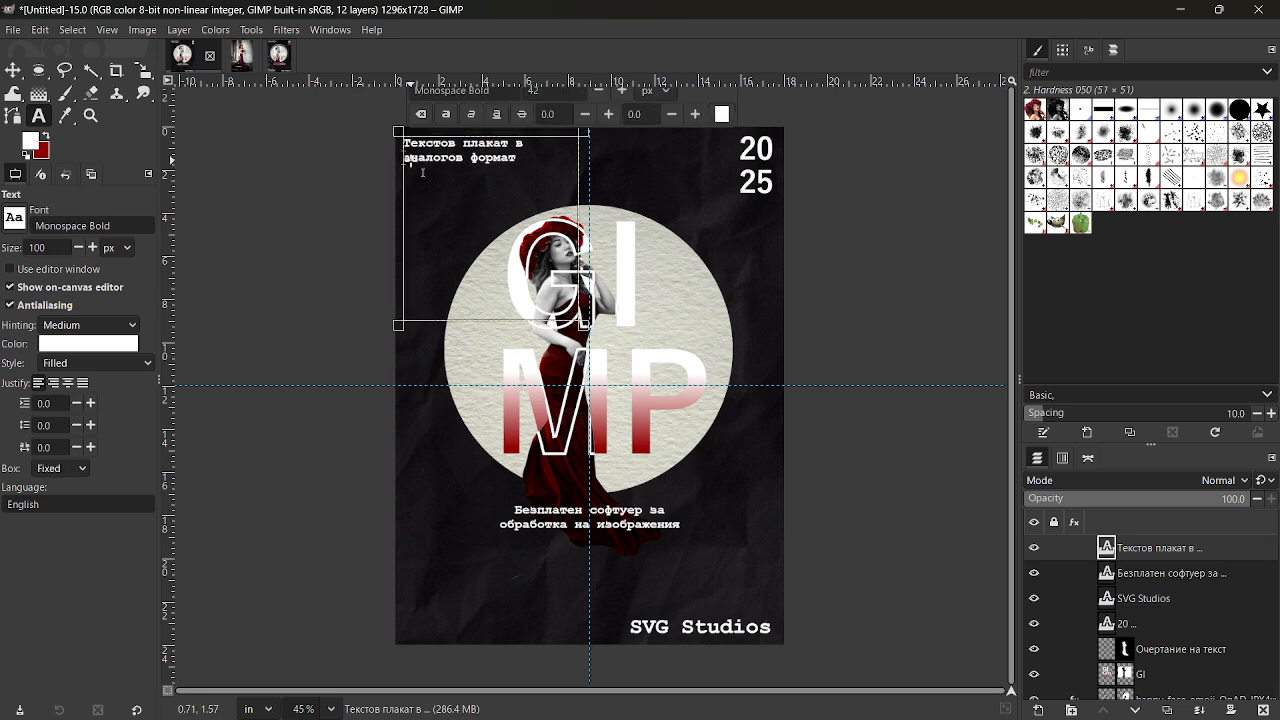
{"action": "key", "text": "Escape"}
{"action": "key", "text": "m"}
{"action": "left_click", "coordinate": [1128, 575]}
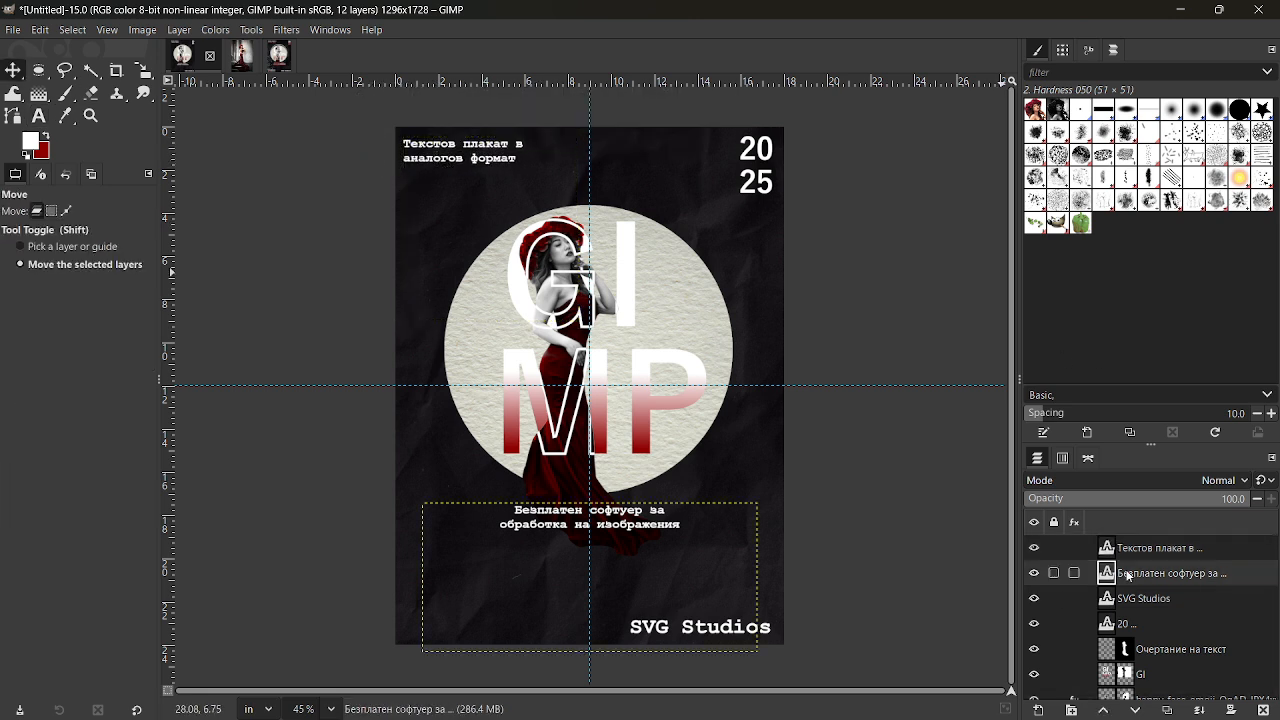
{"action": "left_click", "coordinate": [1160, 548]}
{"action": "left_click", "coordinate": [1160, 573]}
{"action": "left_click", "coordinate": [1160, 548]}
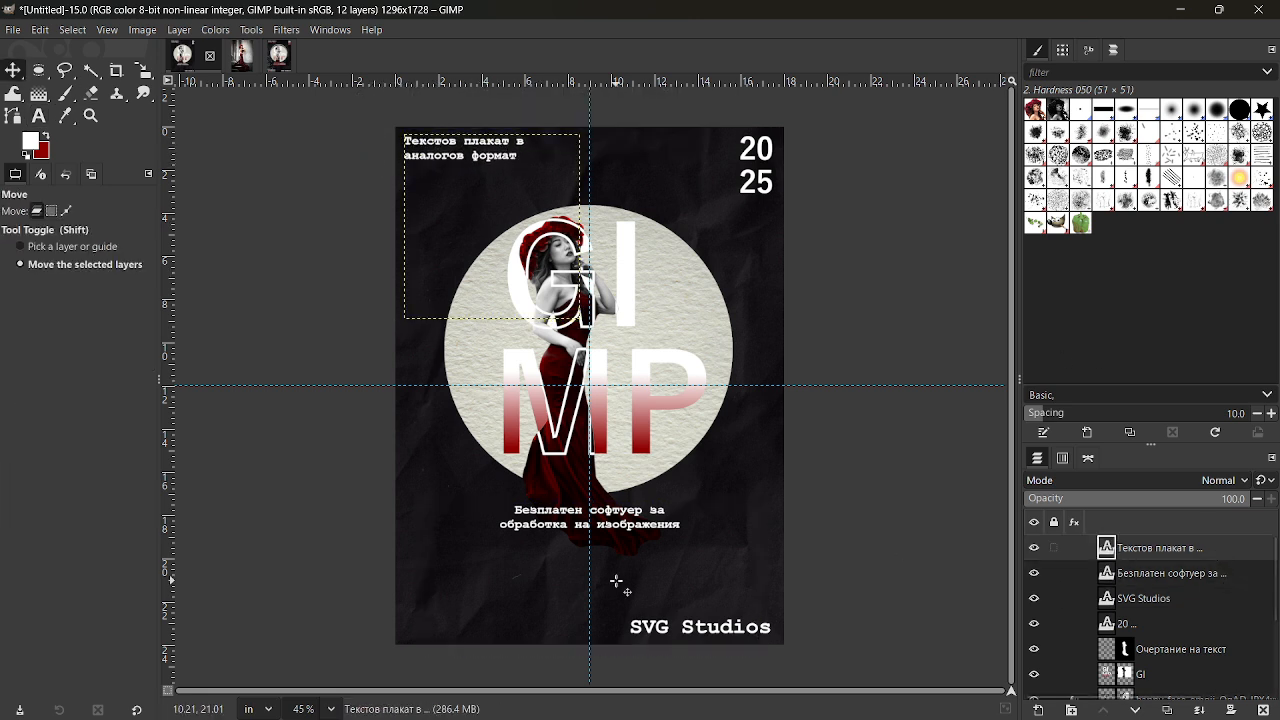
Step: Add the text "Учи, докато се забавляваш" at 42 px in the poster's lower-left corner
{"action": "left_click", "coordinate": [38, 115]}
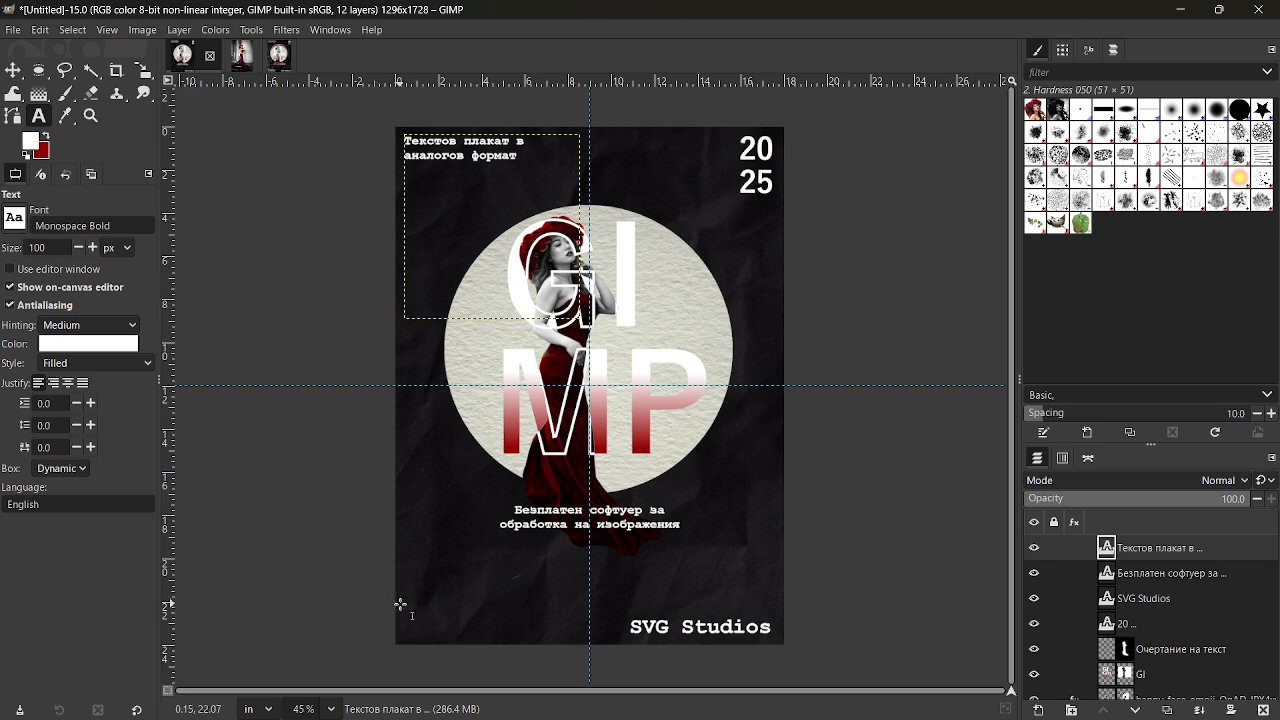
{"action": "left_click_drag", "start_coordinate": [403, 601], "coordinate": [571, 648]}
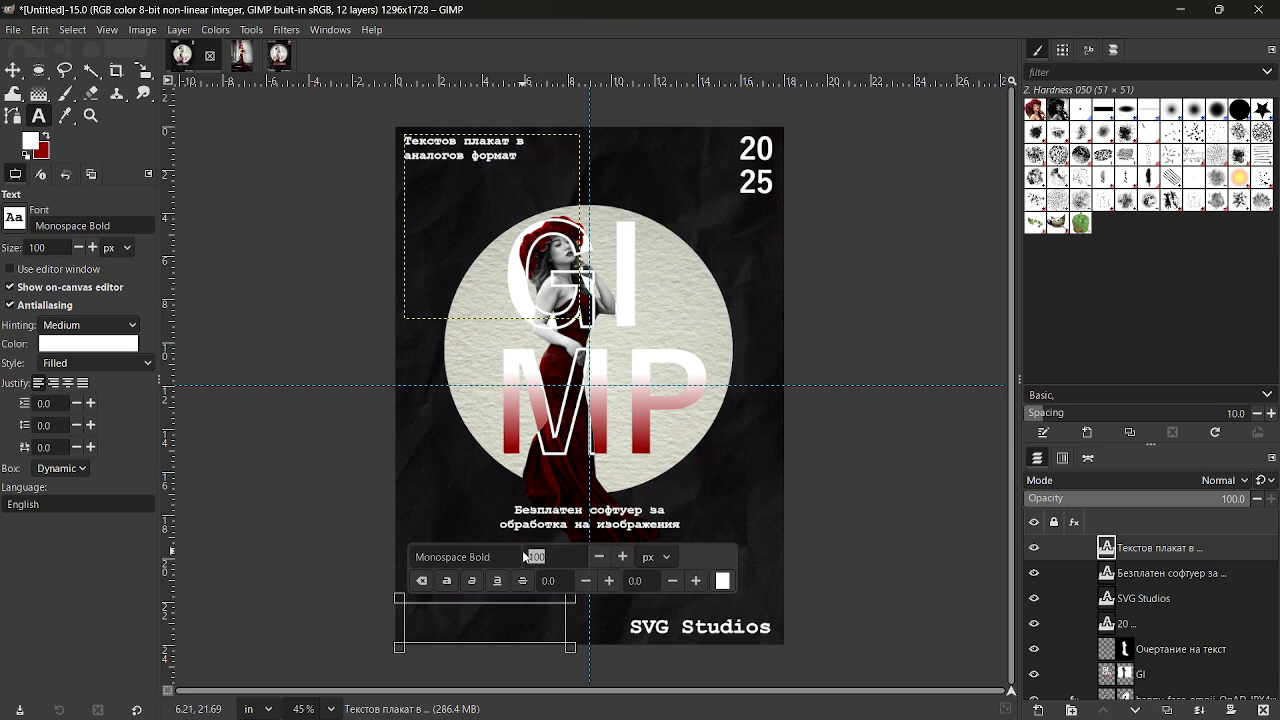
{"action": "type", "text": "Учи, докато се забавляваш"}
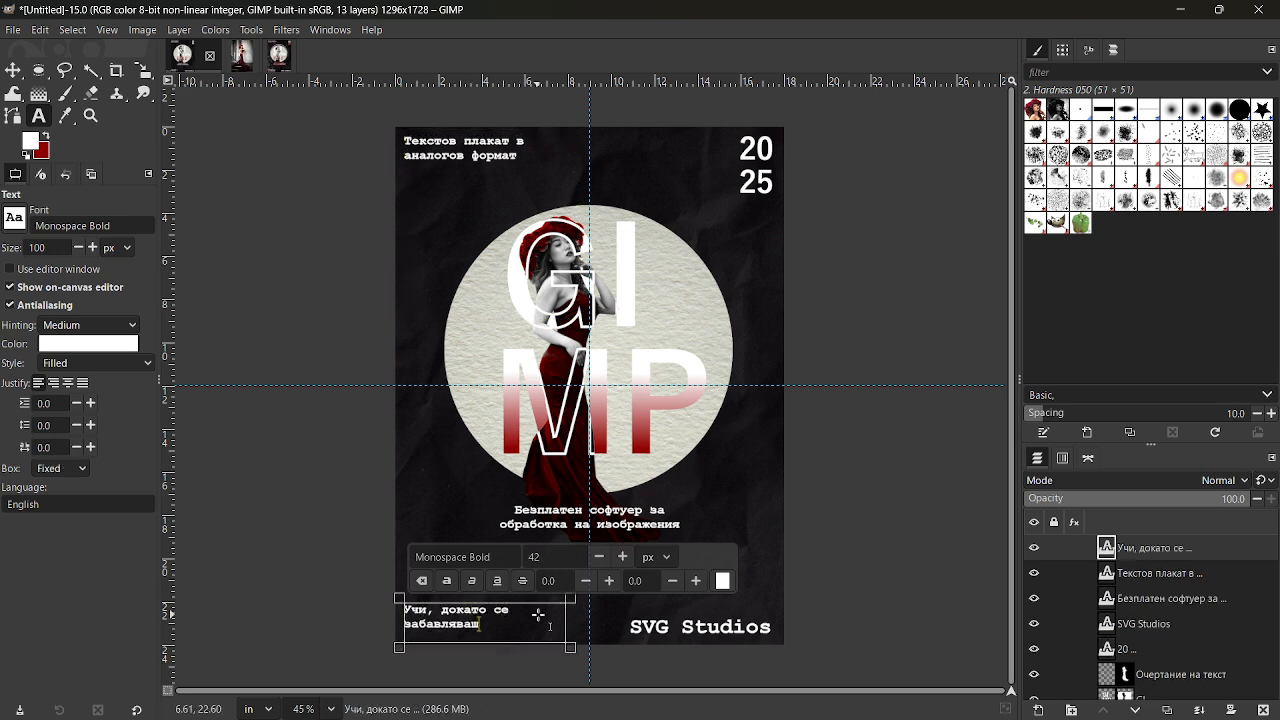
Step: Right-justify the "Учи, докато се забавляваш" text and shift it into the poster's lower-left corner, level with "SVG Studios"
{"action": "key", "text": "ctrl+a"}
{"action": "left_click", "coordinate": [52, 383]}
{"action": "left_click", "coordinate": [13, 70]}
{"action": "left_click_drag", "start_coordinate": [530, 616], "coordinate": [477, 627]}
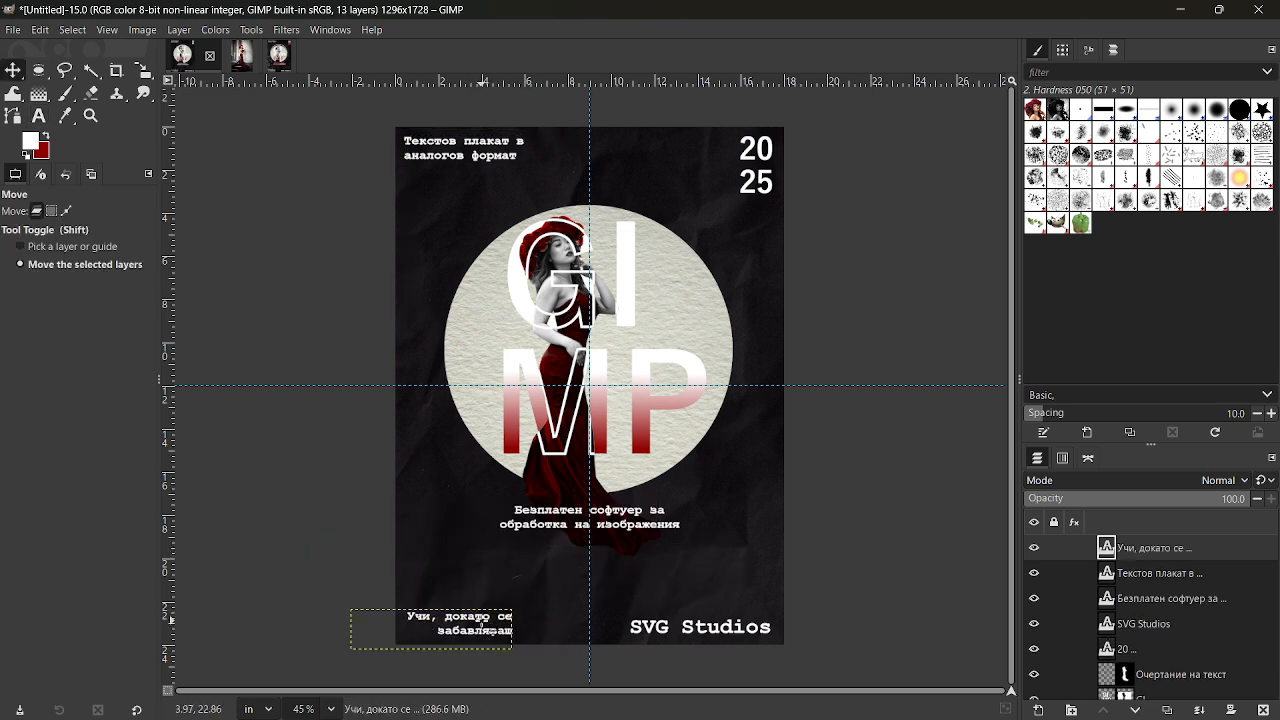
{"action": "left_click", "coordinate": [1147, 575]}
{"action": "left_click", "coordinate": [1150, 549]}
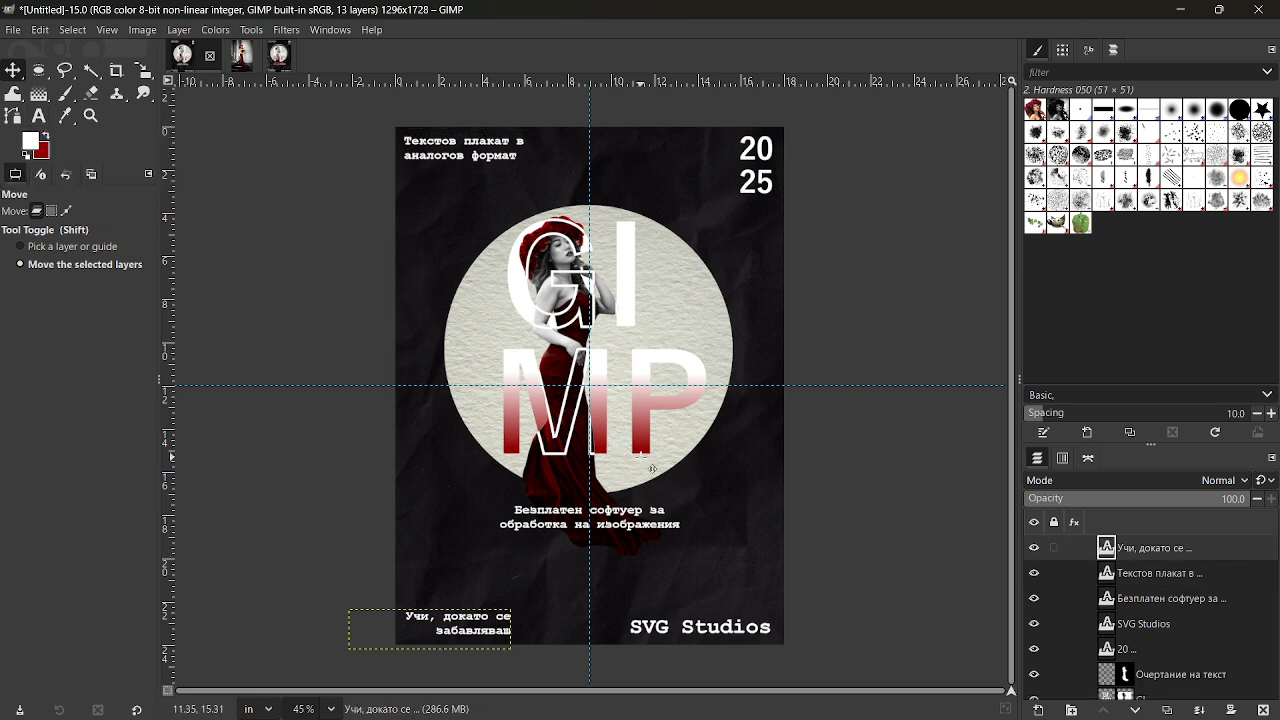
Step: Recolor the words "аналогов формат" in the upper-left text to a light red
{"action": "left_click", "coordinate": [1152, 574]}
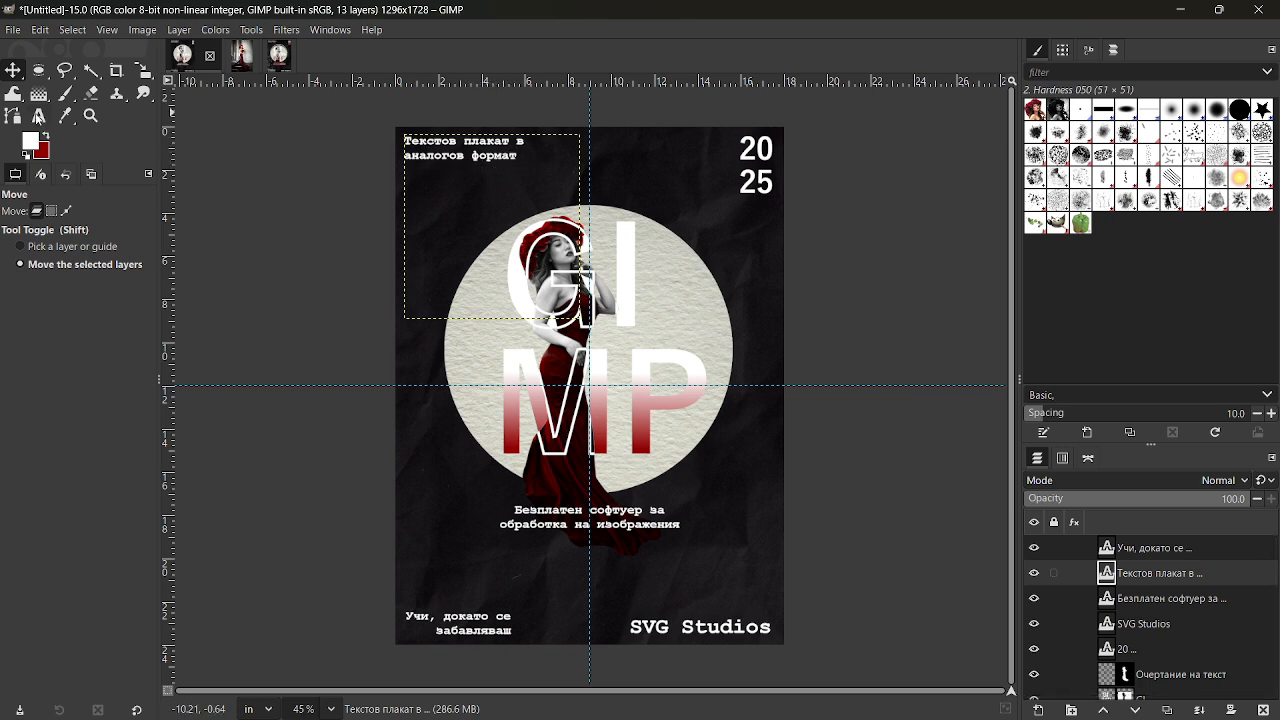
{"action": "left_click", "coordinate": [39, 116]}
{"action": "left_click", "coordinate": [524, 162]}
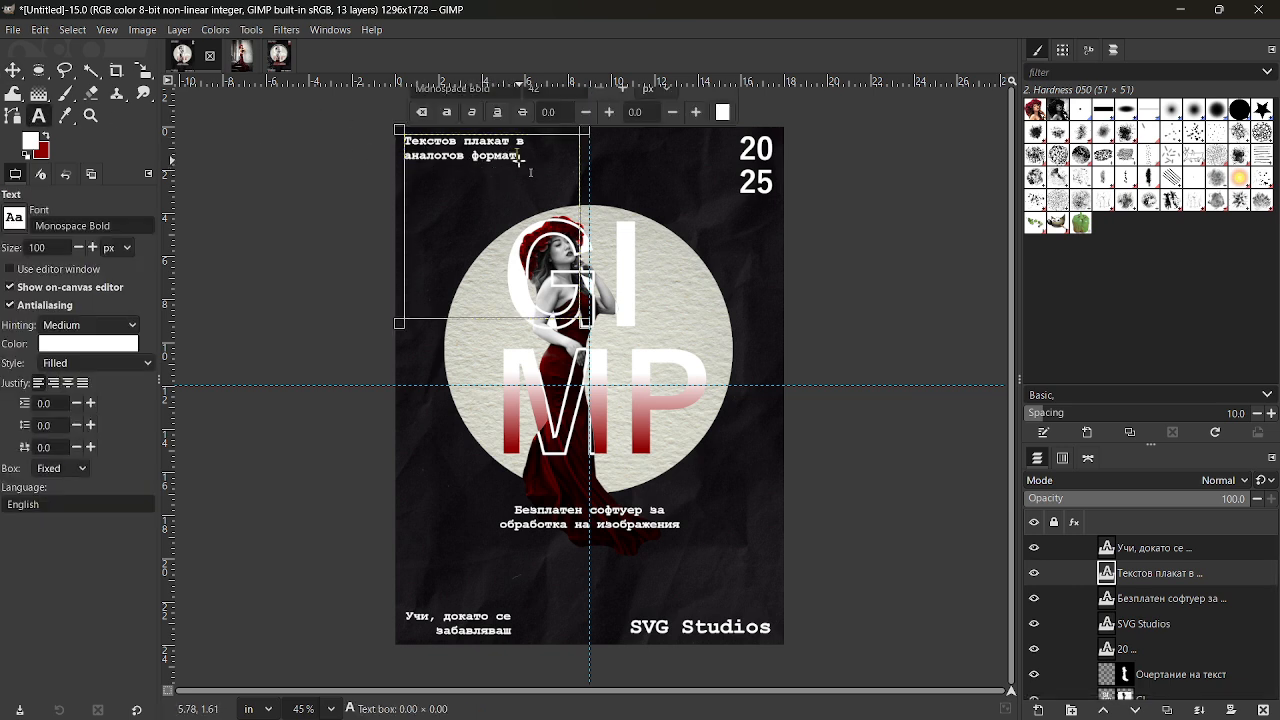
{"action": "left_click_drag", "start_coordinate": [524, 162], "coordinate": [417, 167]}
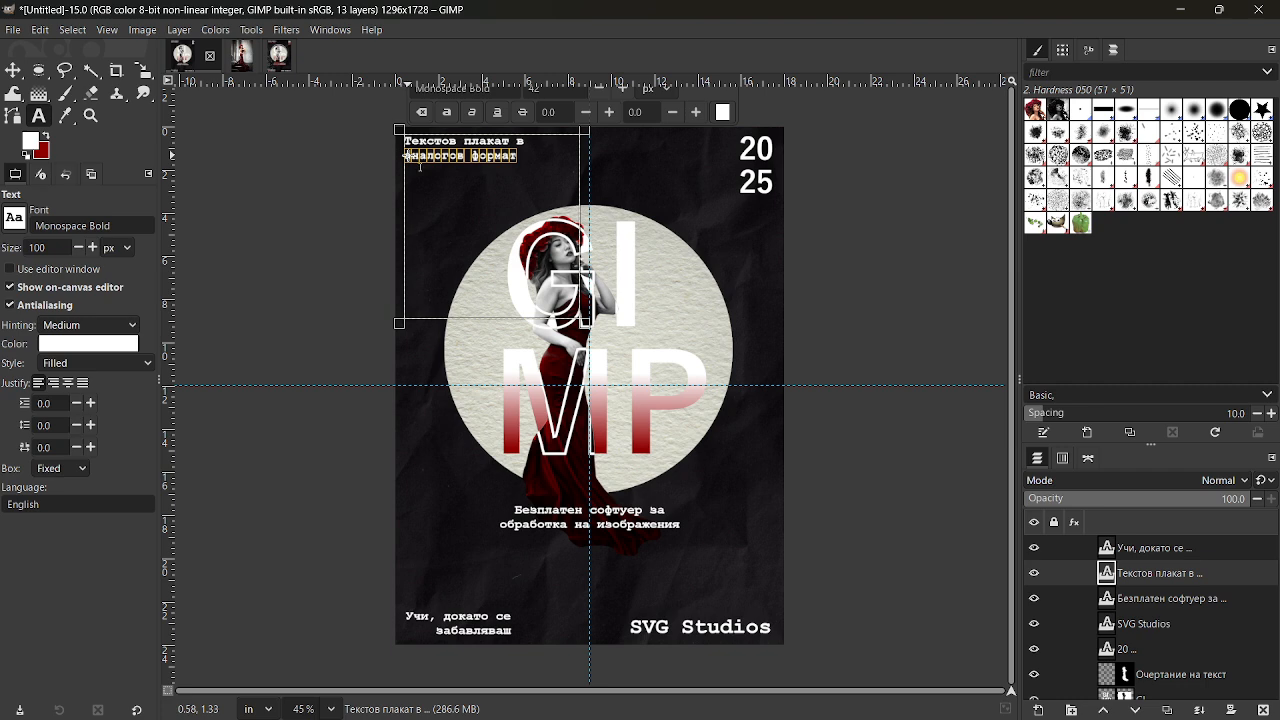
{"action": "left_click", "coordinate": [722, 112]}
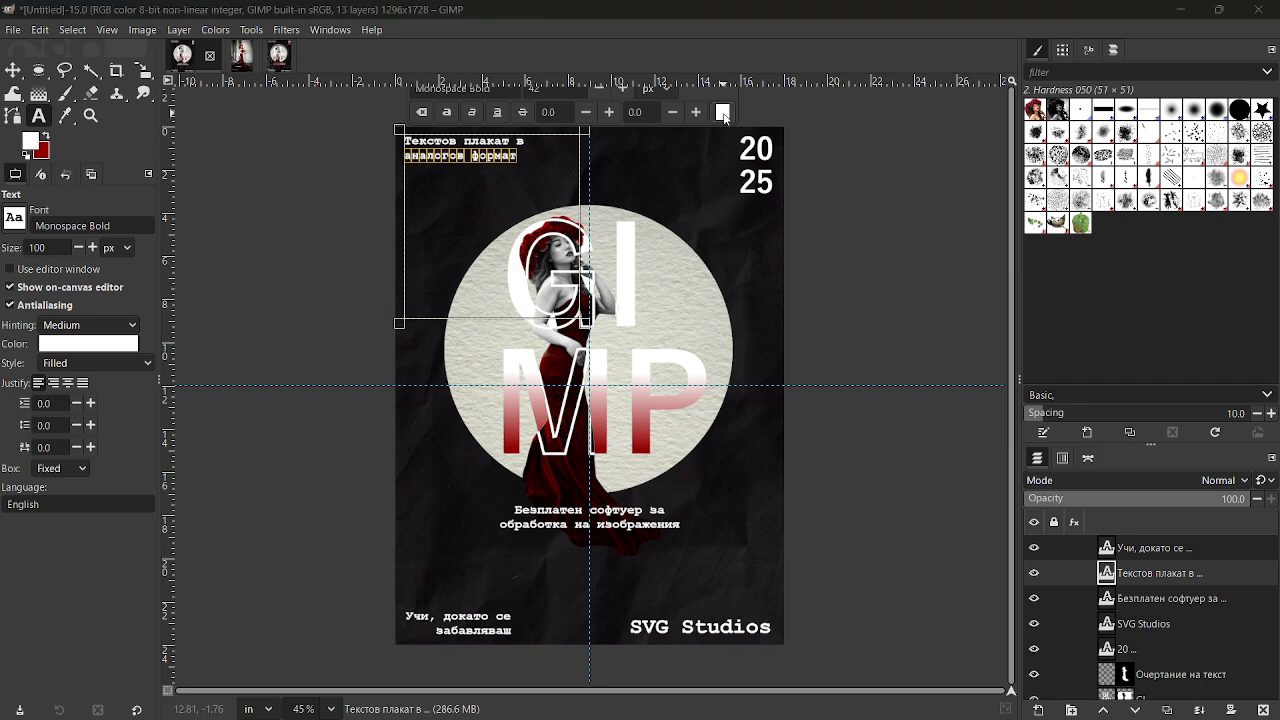
{"action": "left_click", "coordinate": [736, 481]}
{"action": "left_click_drag", "start_coordinate": [671, 238], "coordinate": [744, 239]}
{"action": "left_click", "coordinate": [812, 520]}
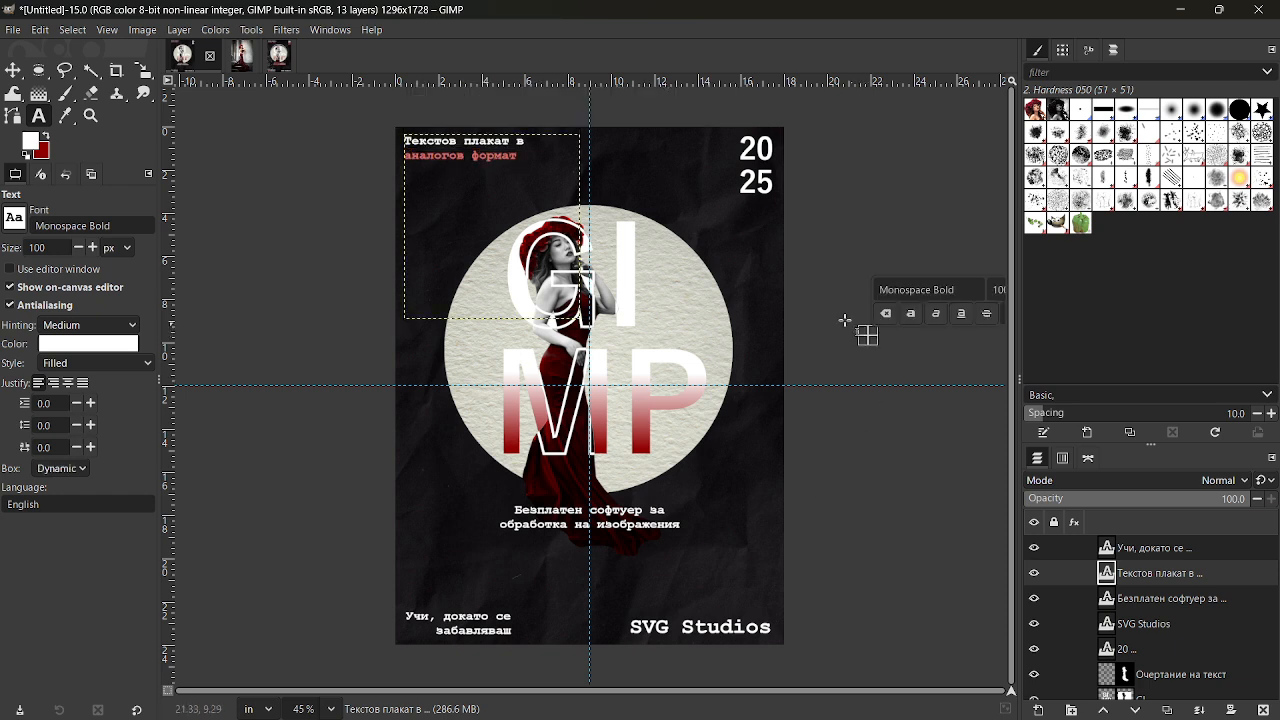
Step: Recolor the "25" of the year text to the same light red as "аналогов формат"
{"action": "left_click", "coordinate": [738, 183]}
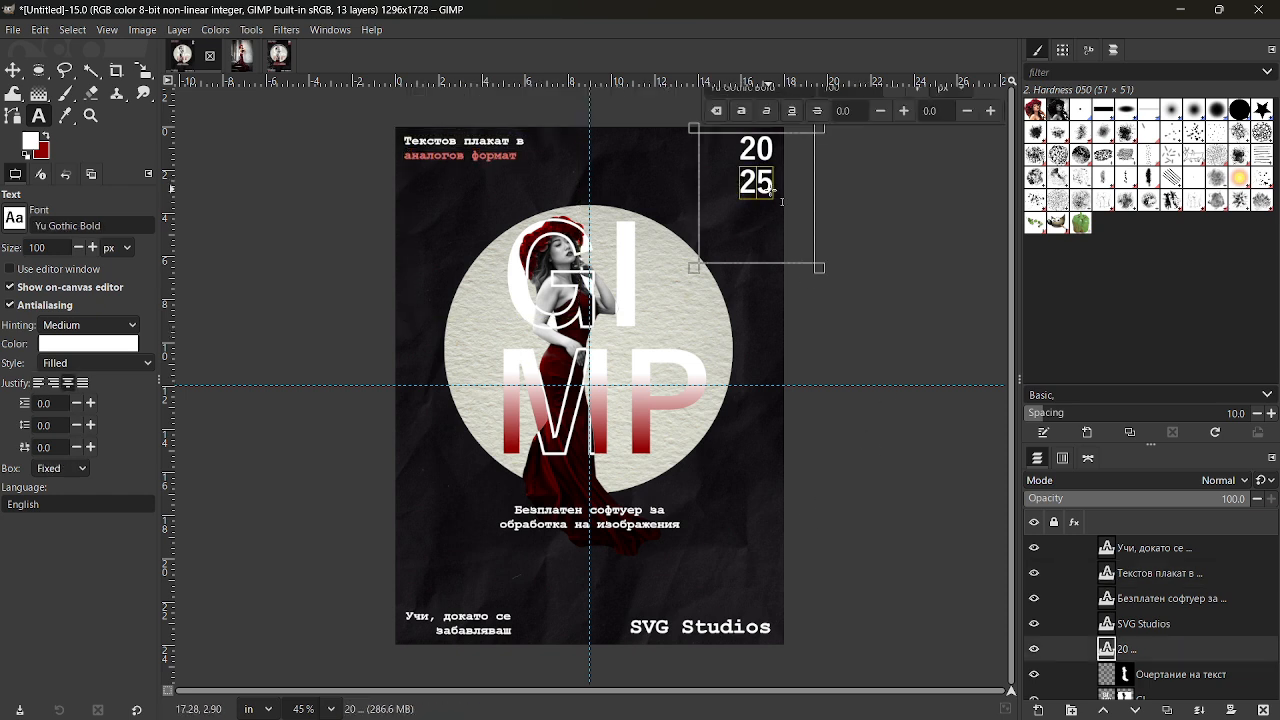
{"action": "left_click", "coordinate": [331, 709]}
{"action": "left_click", "coordinate": [331, 655]}
{"action": "left_click", "coordinate": [969, 222]}
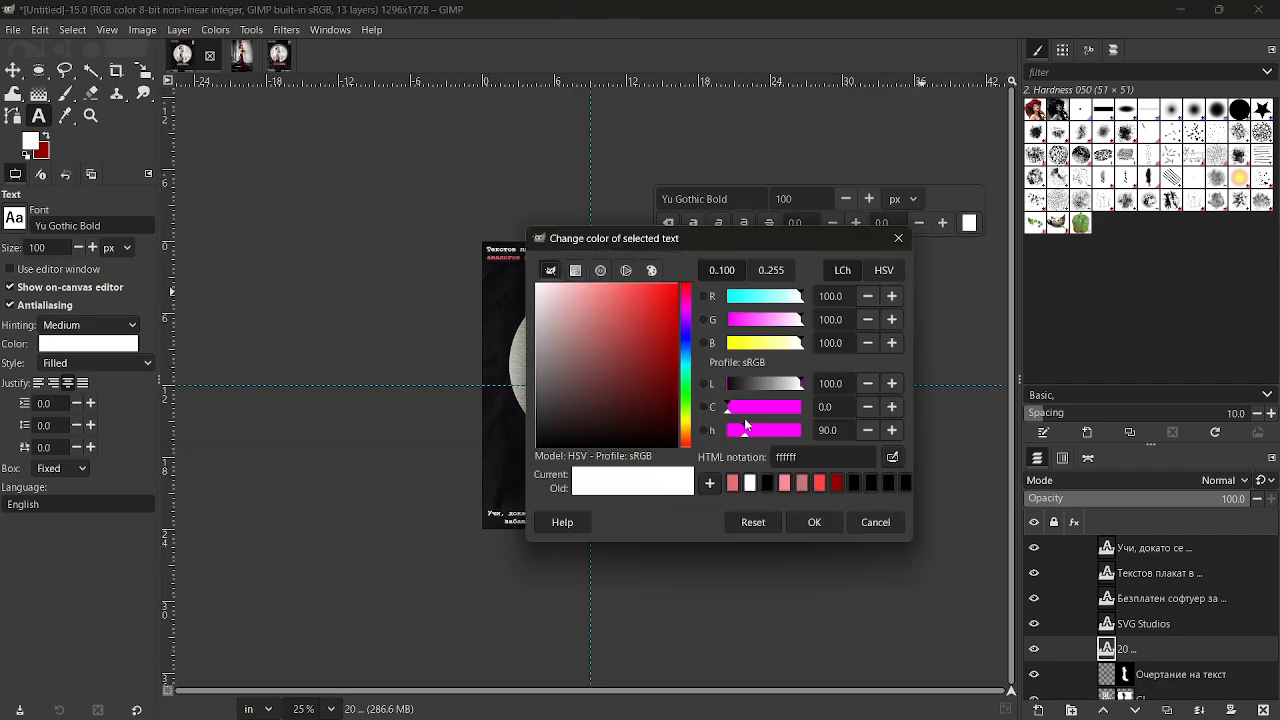
{"action": "left_click", "coordinate": [750, 485]}
{"action": "left_click", "coordinate": [814, 520]}
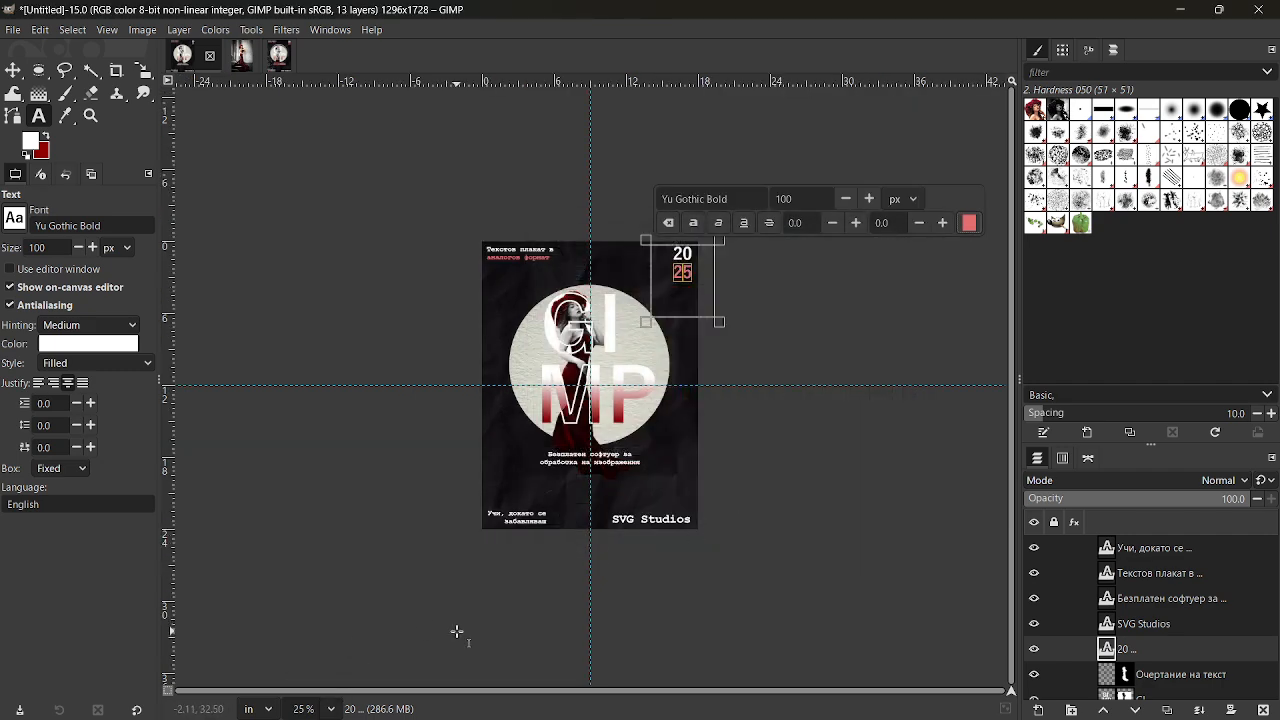
{"action": "left_click", "coordinate": [331, 709]}
{"action": "left_click", "coordinate": [333, 602]}
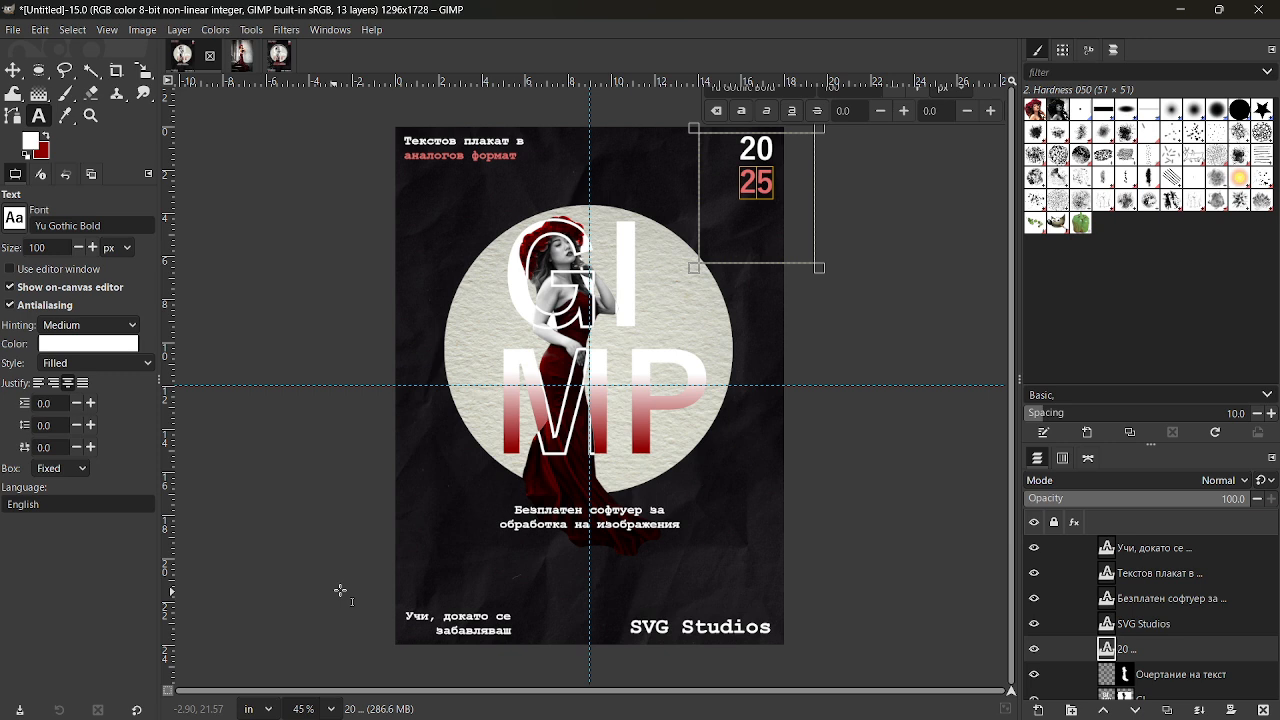
Step: Recolor the words "Безплатен софтуер за обработка" in the subtitle below the circle to light red, leaving "на изображения" white
{"action": "left_click", "coordinate": [588, 534]}
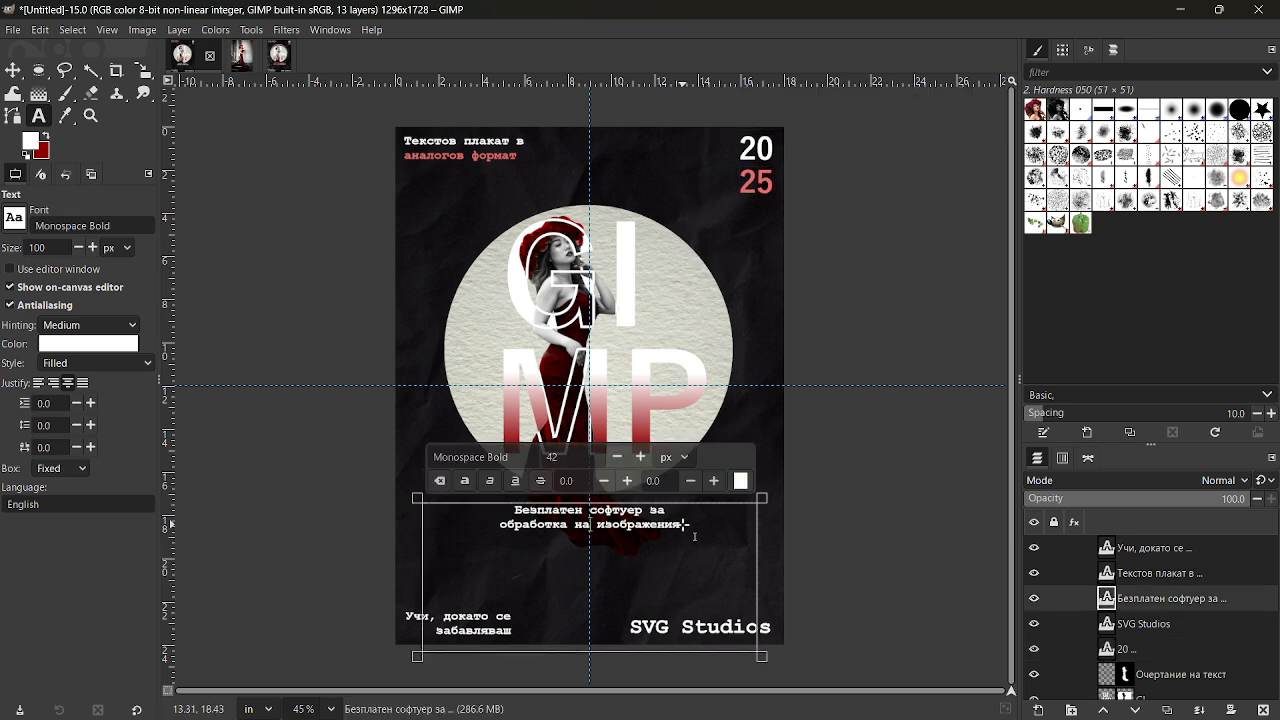
{"action": "left_click_drag", "start_coordinate": [661, 536], "coordinate": [525, 537]}
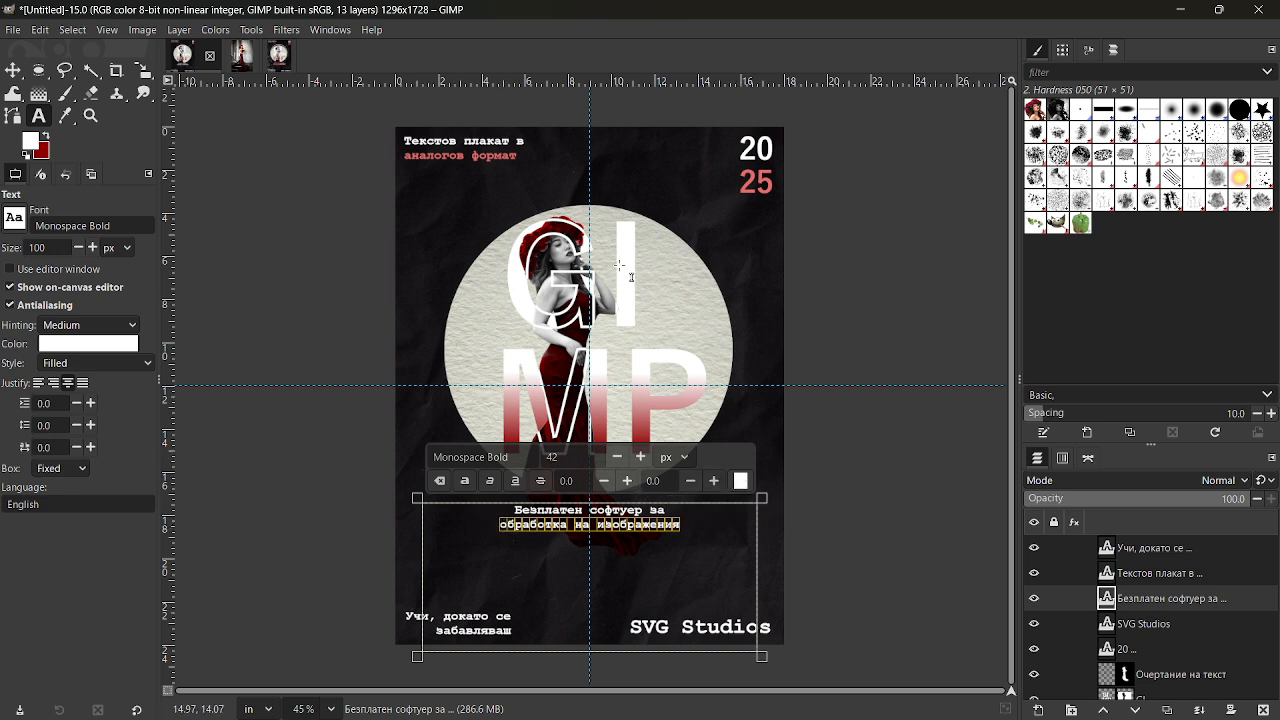
{"action": "left_click_drag", "start_coordinate": [514, 509], "coordinate": [578, 535]}
{"action": "left_click", "coordinate": [740, 481]}
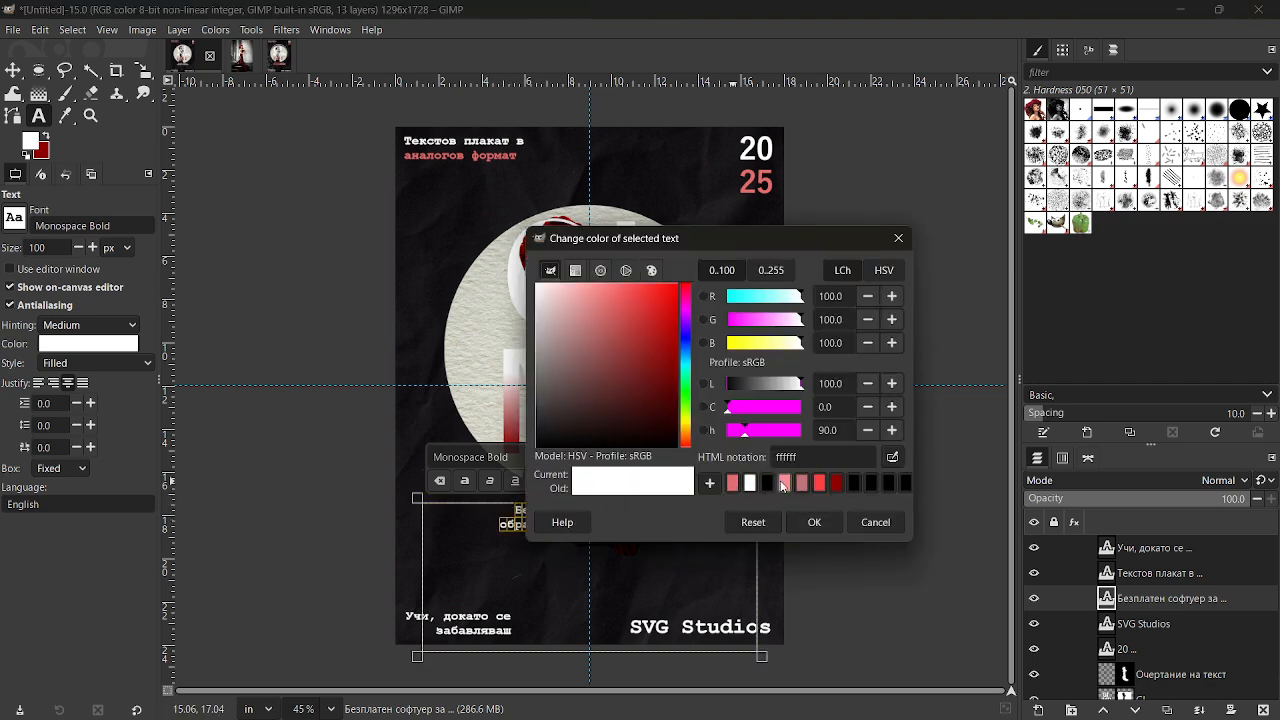
{"action": "left_click", "coordinate": [784, 483]}
{"action": "left_click", "coordinate": [812, 522]}
{"action": "left_click", "coordinate": [822, 431]}
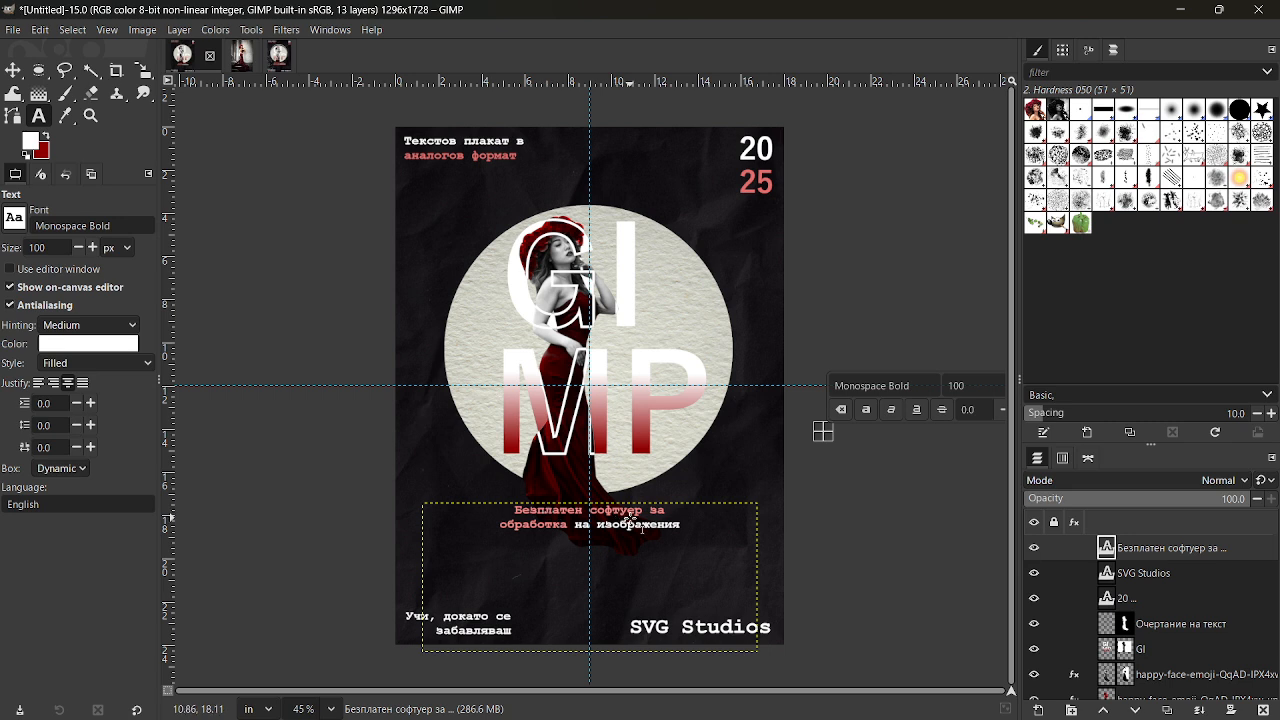
Step: Create a transparent 1296 × 1728 px layer named "линии" above the subtitle layer
{"action": "left_click", "coordinate": [330, 709]}
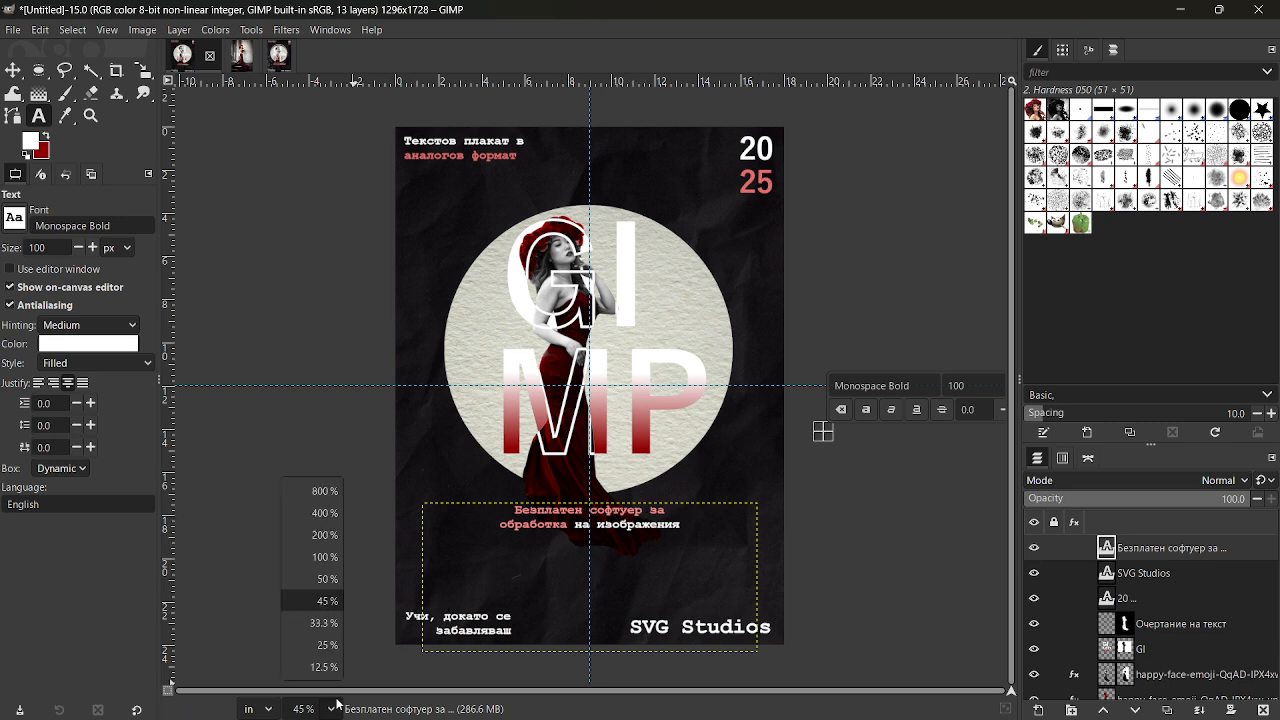
{"action": "left_click", "coordinate": [327, 579]}
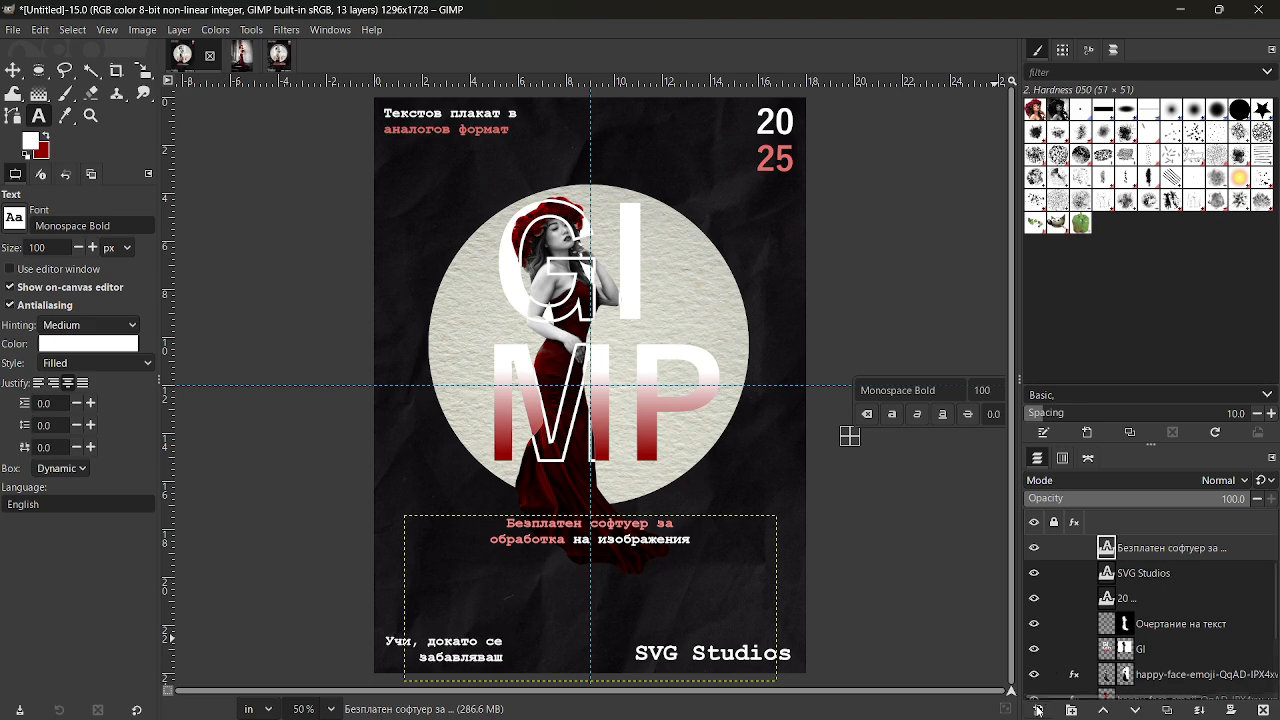
{"action": "left_click", "coordinate": [1037, 710]}
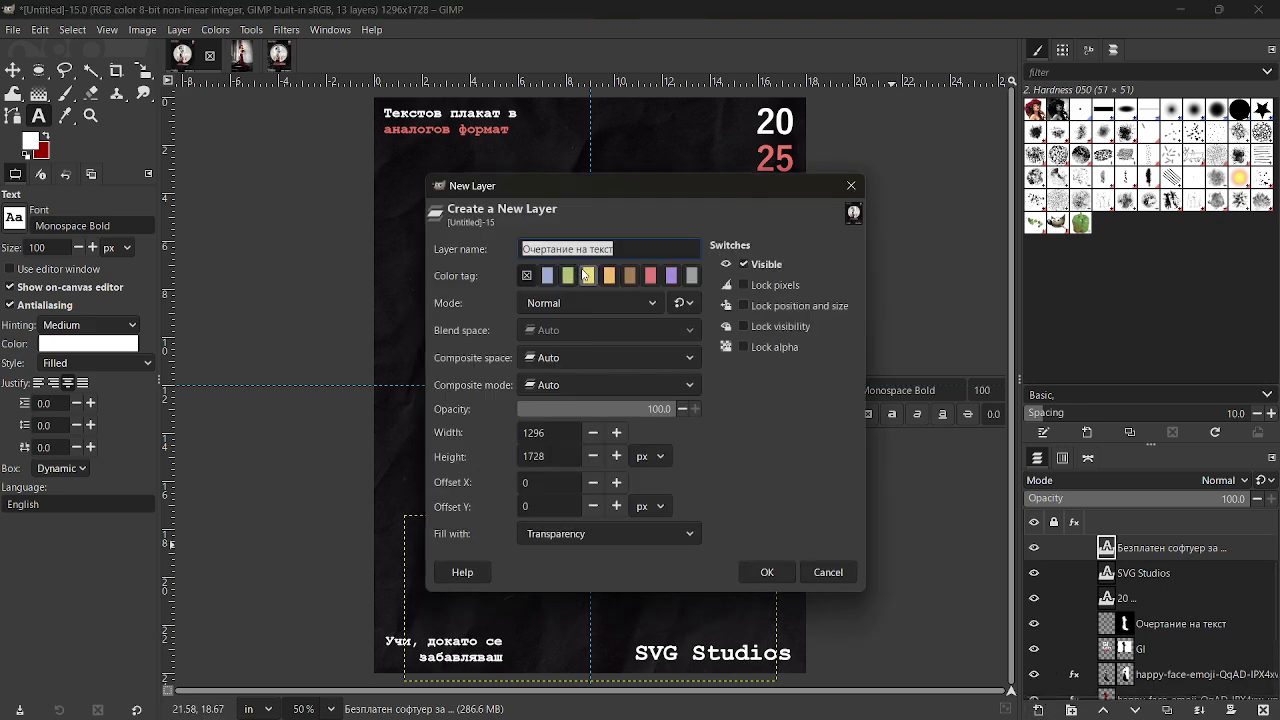
{"action": "type", "text": "линии"}
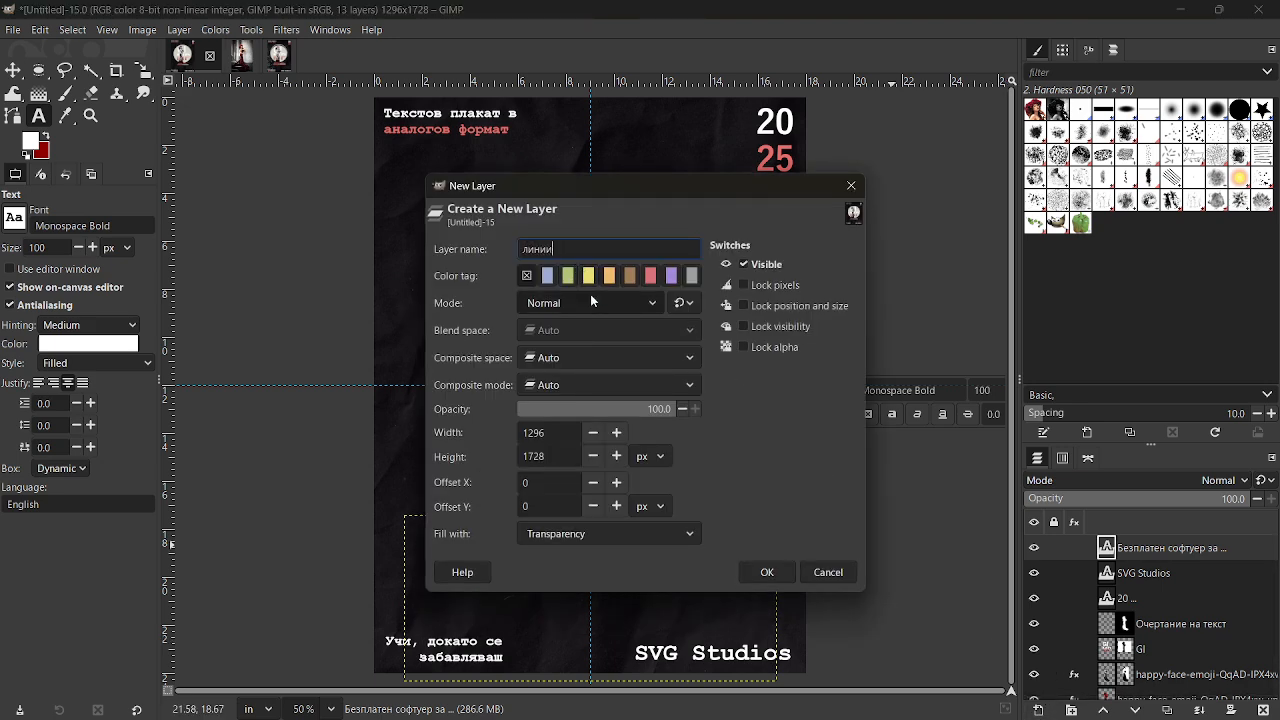
{"action": "key", "text": "Return"}
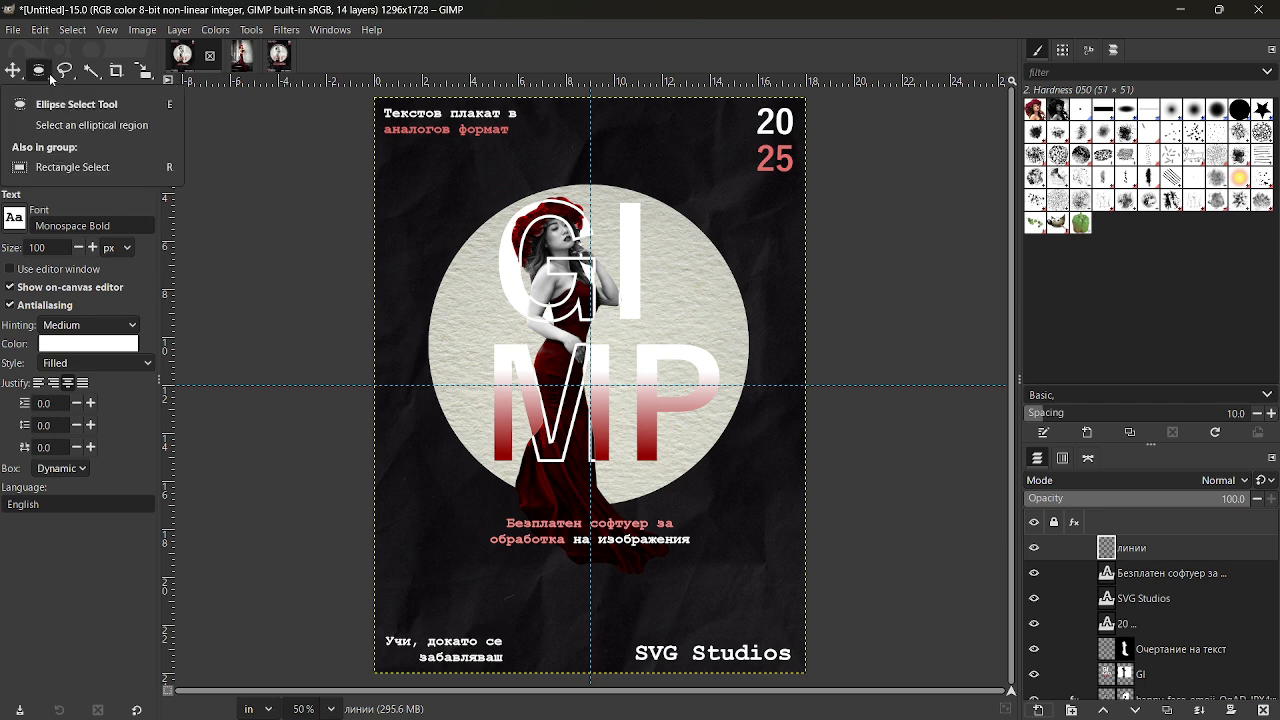
Step: Make a thin rectangular selection about 603 × 8 px directly beneath the subtitle "Безплатен софтуер за обработка на изображения"
{"action": "key", "text": "r"}
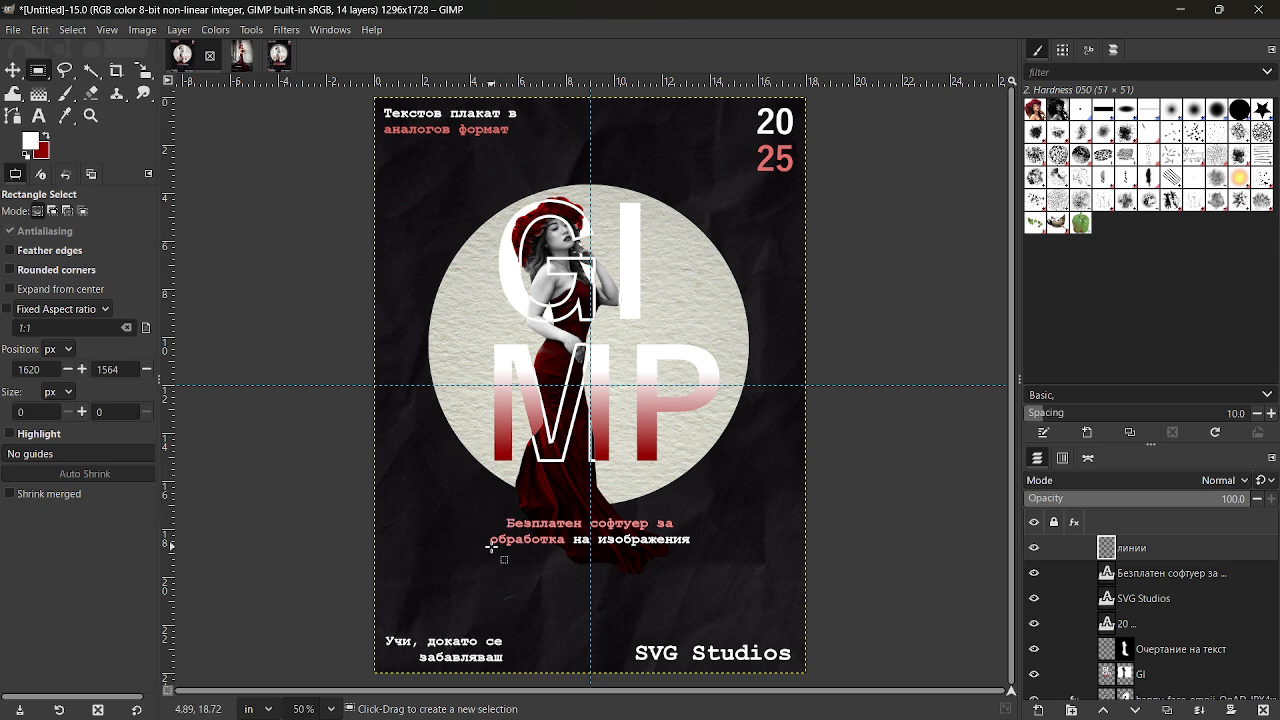
{"action": "left_click_drag", "start_coordinate": [492, 549], "coordinate": [692, 551]}
{"action": "left_click", "coordinate": [320, 709]}
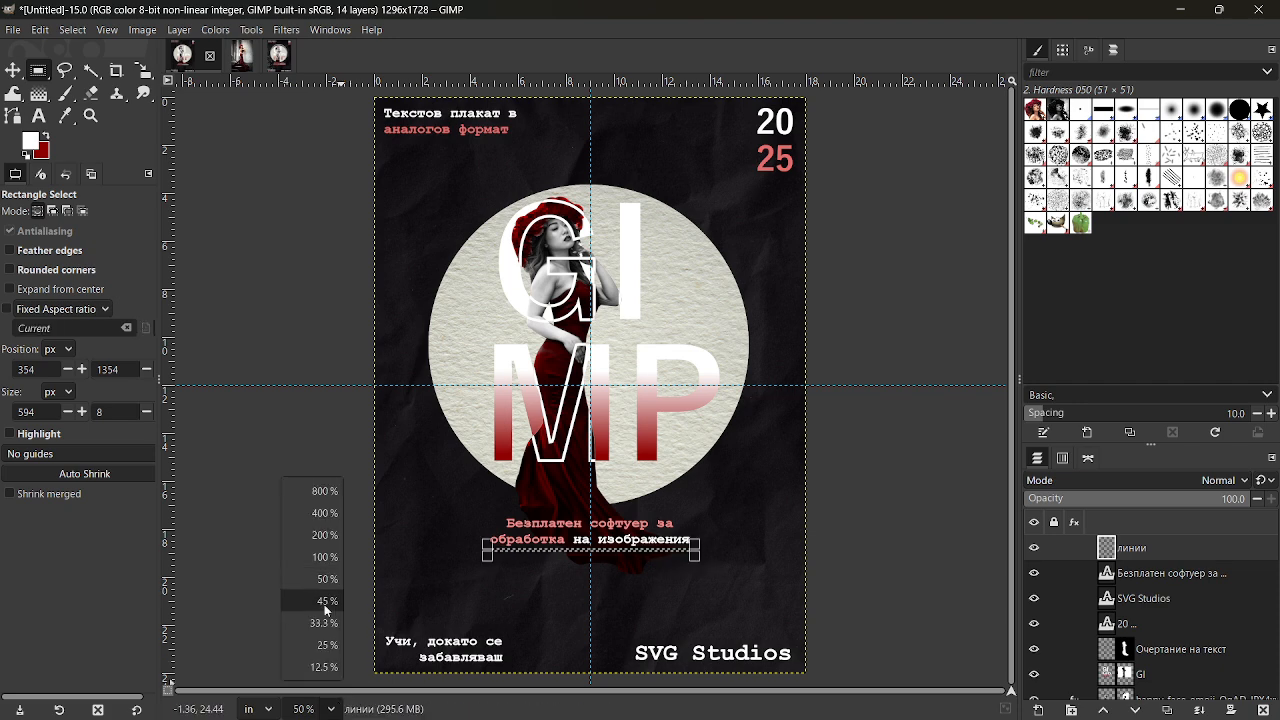
{"action": "left_click", "coordinate": [325, 557]}
{"action": "left_click_drag", "start_coordinate": [387, 438], "coordinate": [380, 438]}
{"action": "left_click_drag", "start_coordinate": [800, 440], "coordinate": [800, 440]}
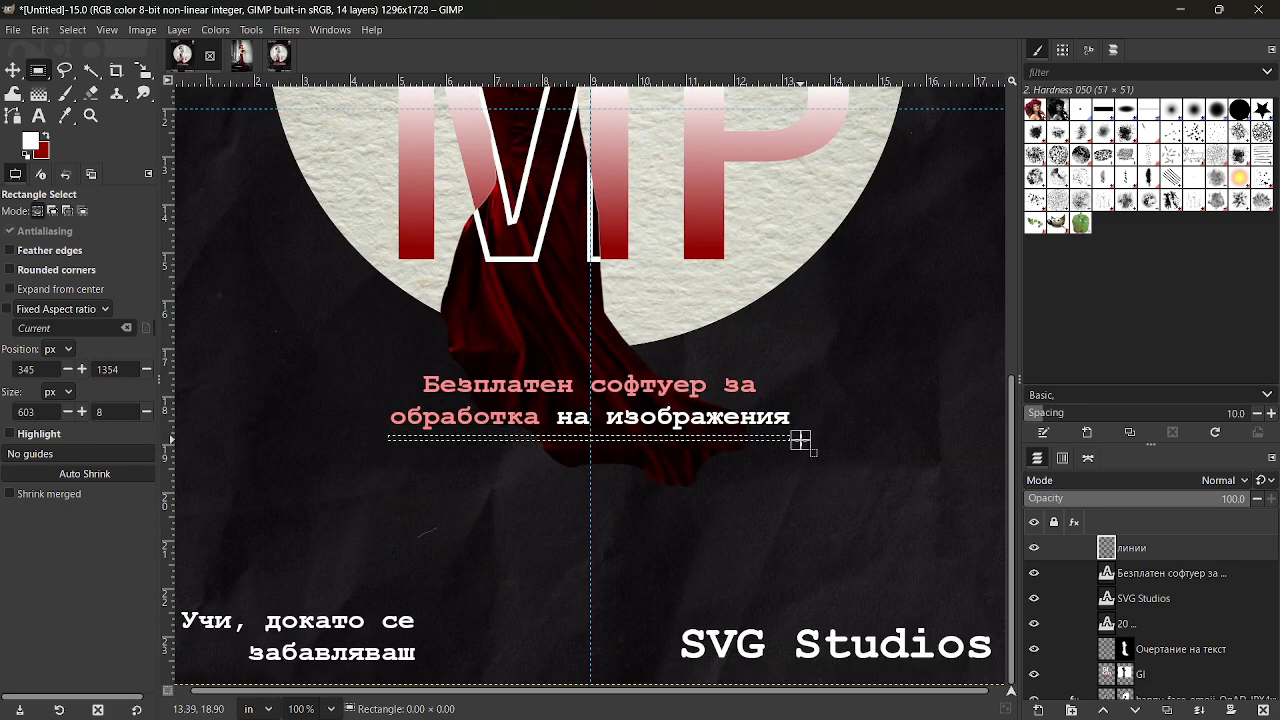
Step: Set the background color to the saved light red, fill the thin selection under the subtitle with it, and deselect
{"action": "left_click", "coordinate": [30, 141]}
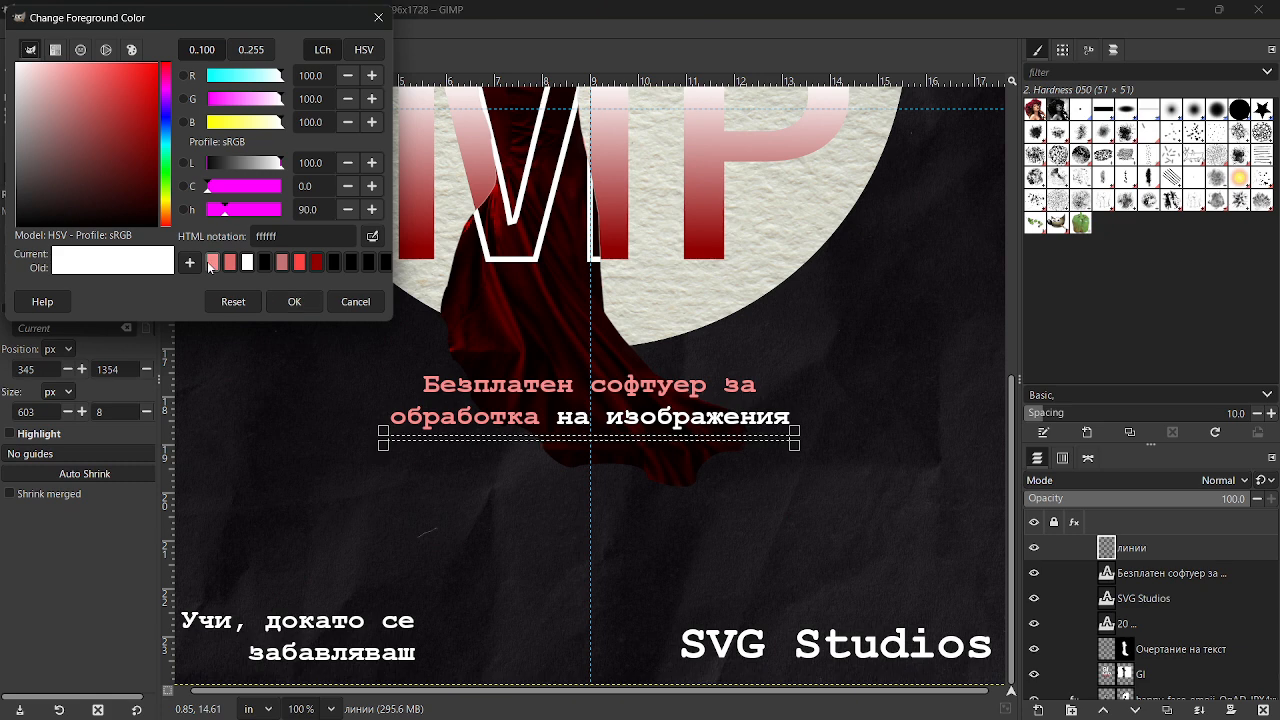
{"action": "left_click", "coordinate": [275, 300]}
{"action": "left_click", "coordinate": [42, 151]}
{"action": "left_click", "coordinate": [230, 262]}
{"action": "left_click", "coordinate": [285, 301]}
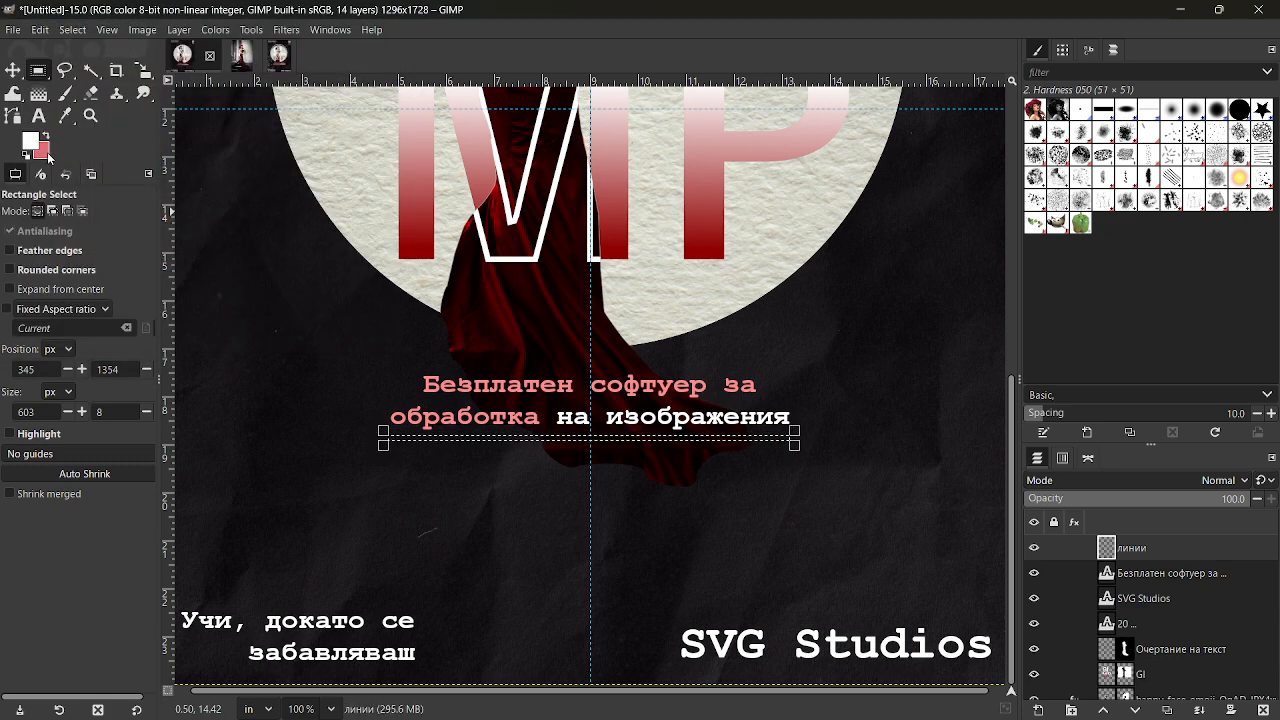
{"action": "left_click_drag", "start_coordinate": [47, 155], "coordinate": [500, 445]}
{"action": "left_click", "coordinate": [849, 401]}
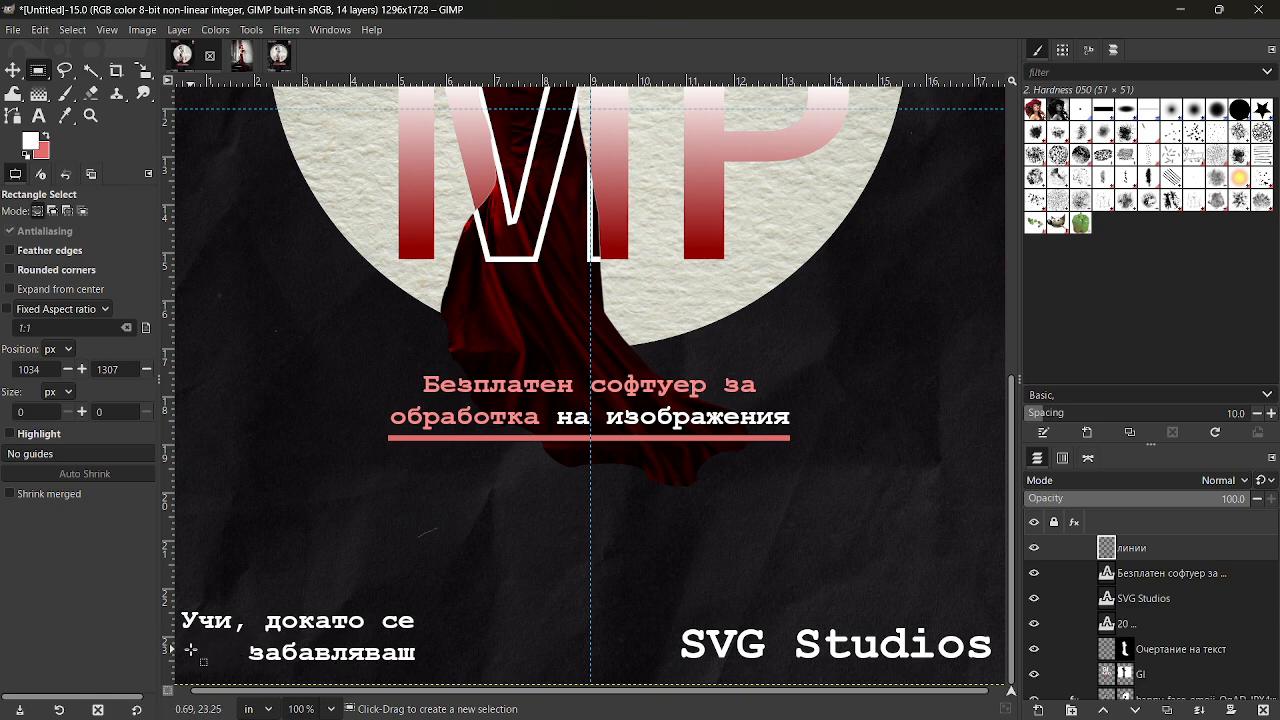
Step: Add a short light-red bar about 97 px wide in front of the word "забавляваш" in the lower-left text
{"action": "mouse_move", "coordinate": [219, 692]}
{"action": "left_mouse_down"}
{"action": "mouse_move", "coordinate": [202, 691]}
{"action": "mouse_move", "coordinate": [259, 664]}
{"action": "mouse_move", "coordinate": [236, 655]}
{"action": "mouse_move", "coordinate": [262, 657]}
{"action": "left_mouse_up"}
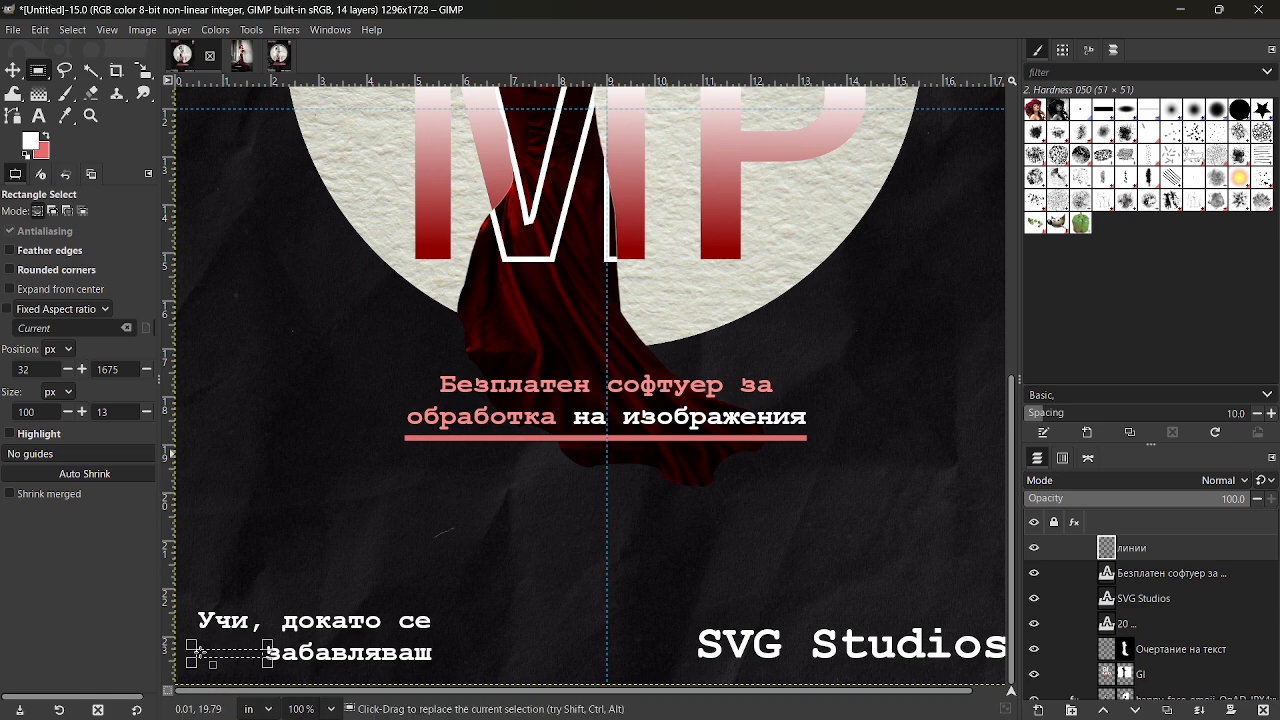
{"action": "left_click", "coordinate": [256, 652]}
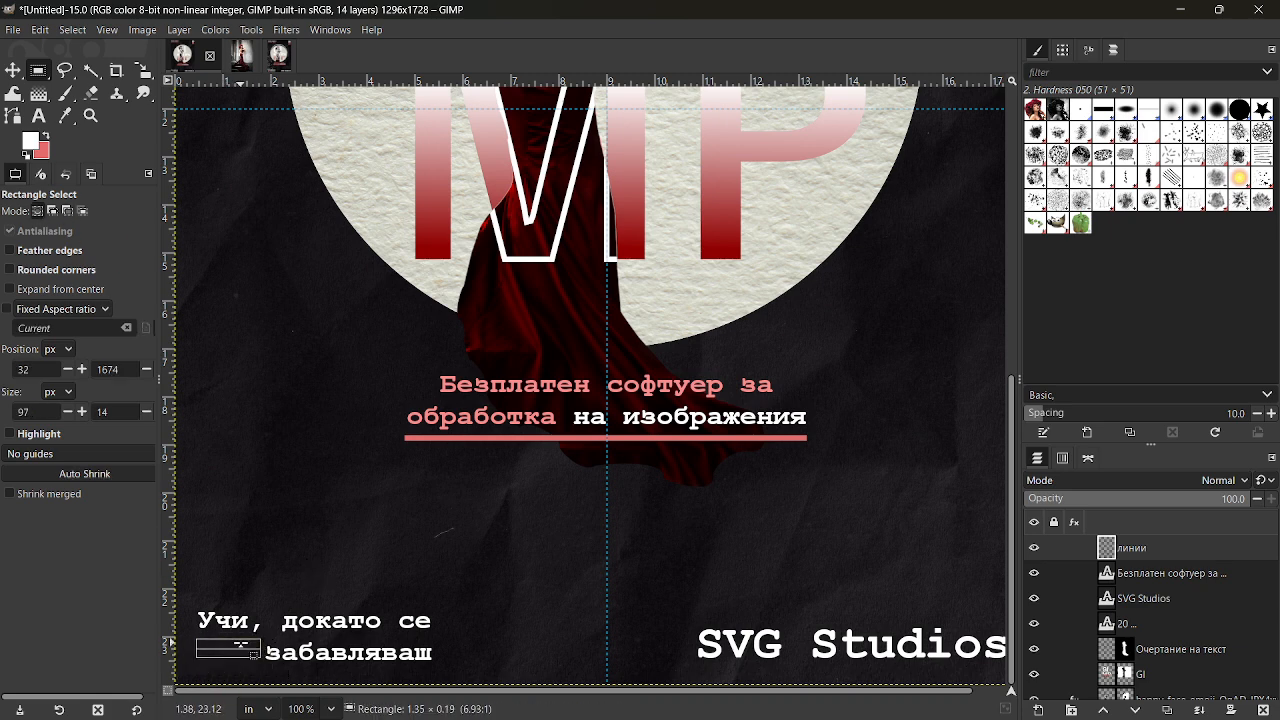
{"action": "key", "text": "ctrl+period"}
{"action": "key", "text": "shift+ctrl+j"}
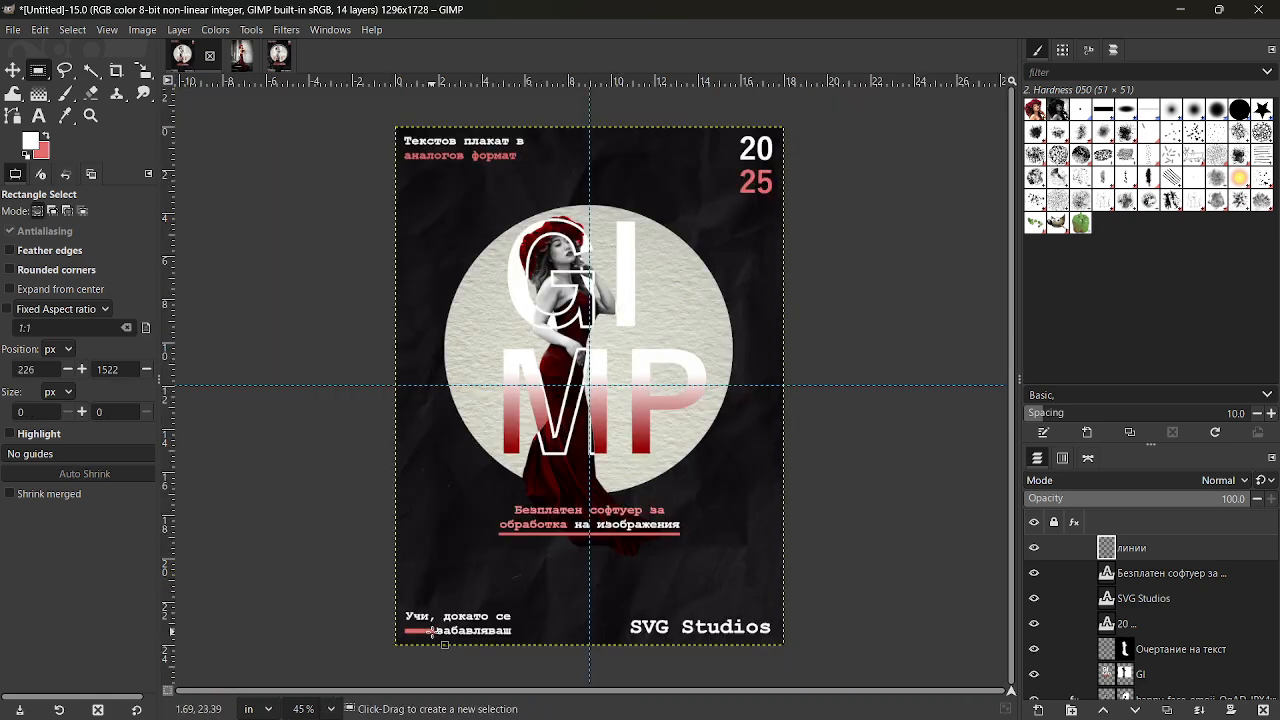
Step: Insert звезди.jpg as a new layer above the "Учи, докато се" text layer, converting it to the built-in sRGB profile
{"action": "scroll", "coordinate": [1168, 565], "scroll_direction": "up", "scroll_amount": 2}
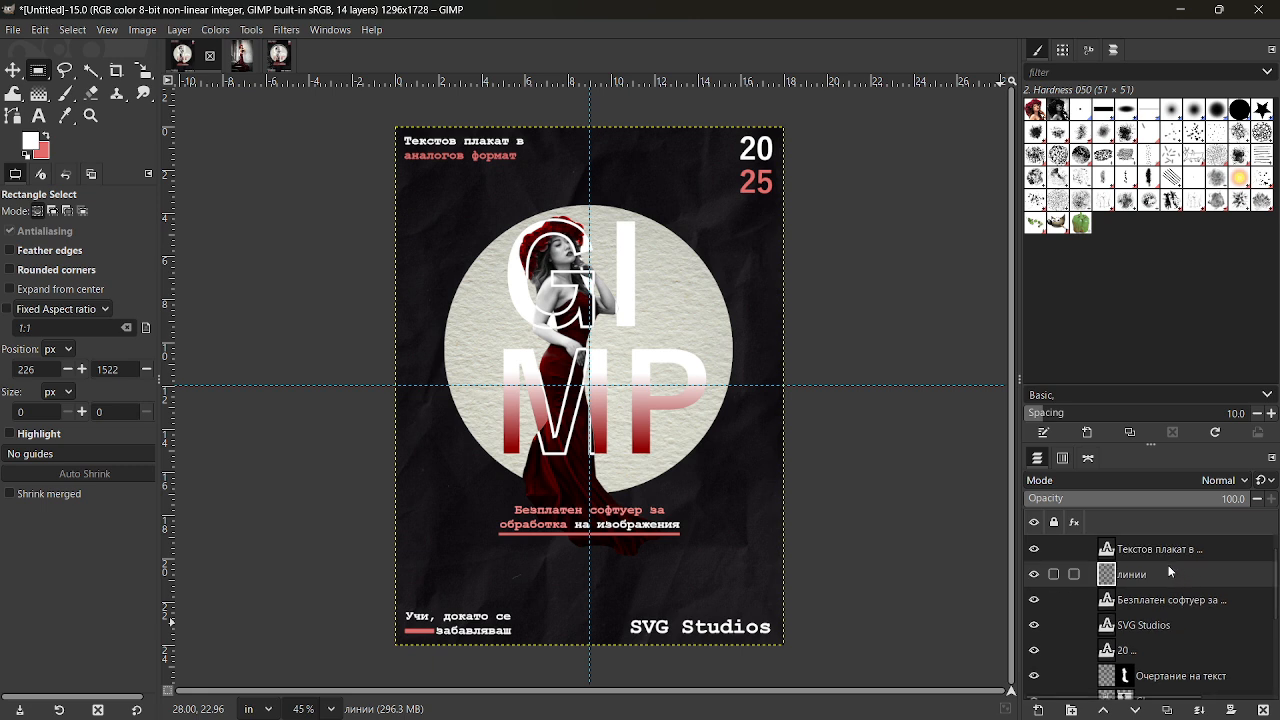
{"action": "left_click", "coordinate": [1127, 554]}
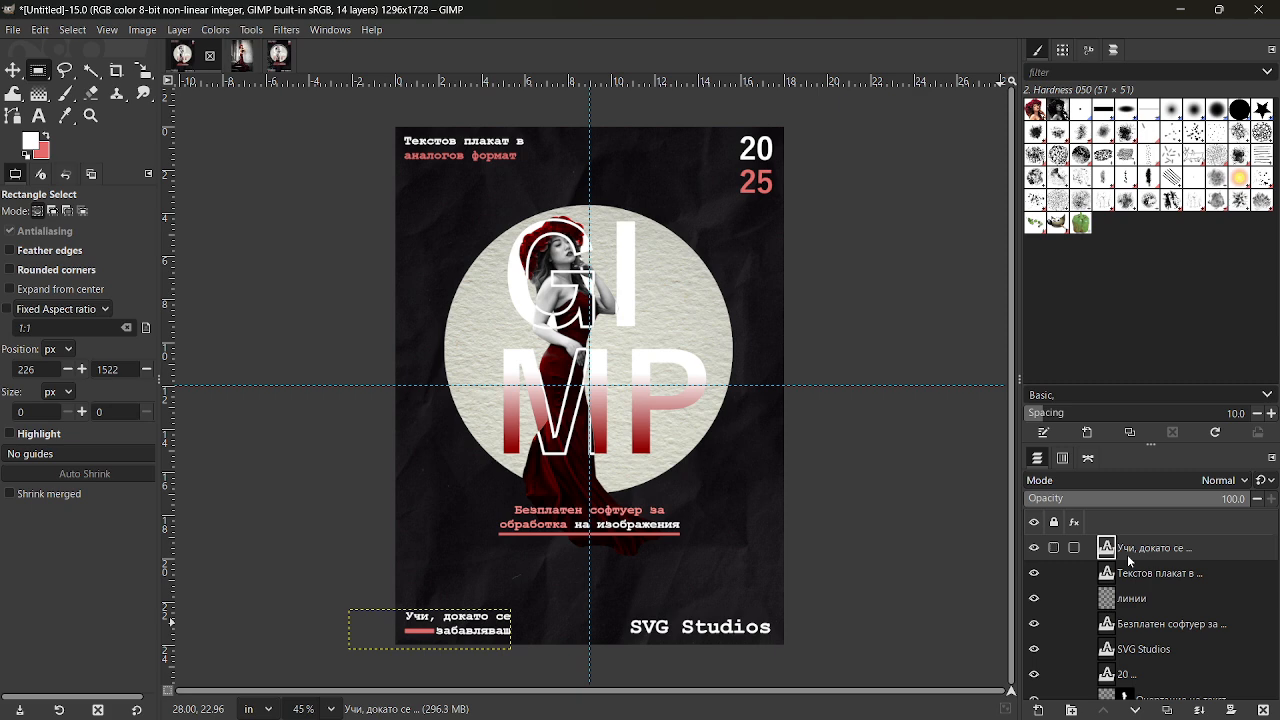
{"action": "key", "text": "alt+Tab"}
{"action": "left_click_drag", "start_coordinate": [890, 252], "coordinate": [270, 268]}
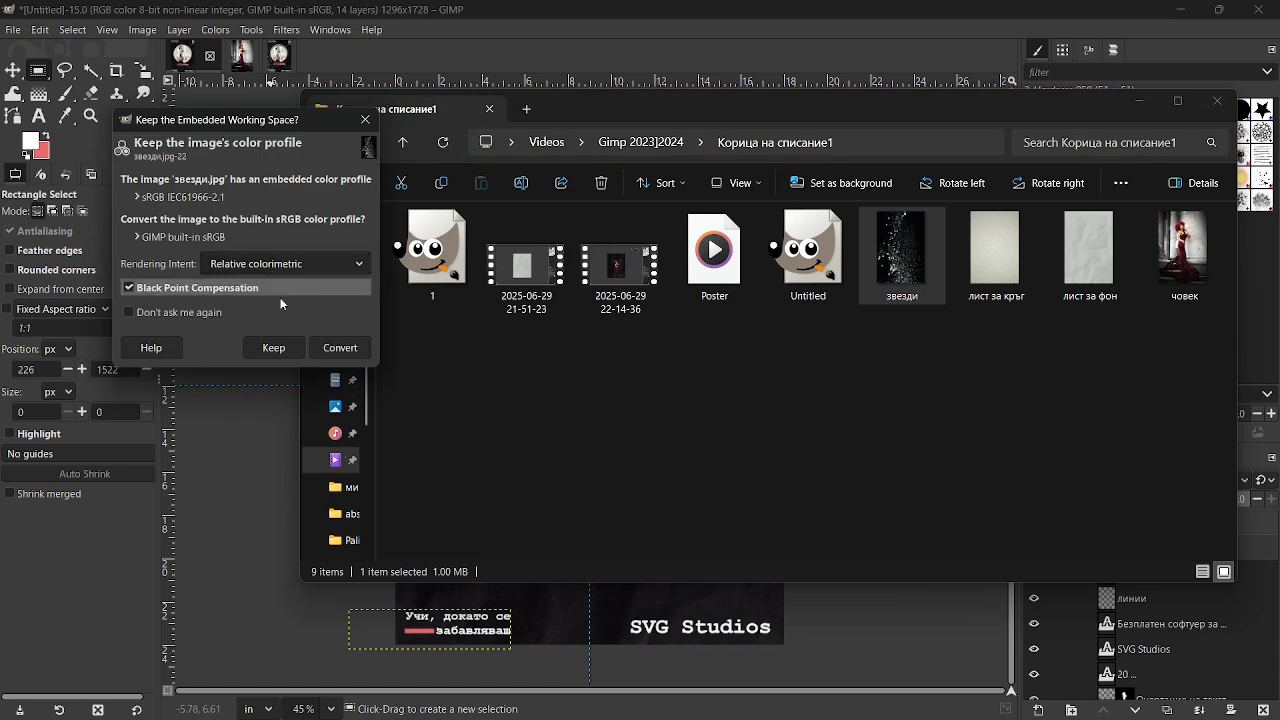
{"action": "left_click", "coordinate": [342, 343]}
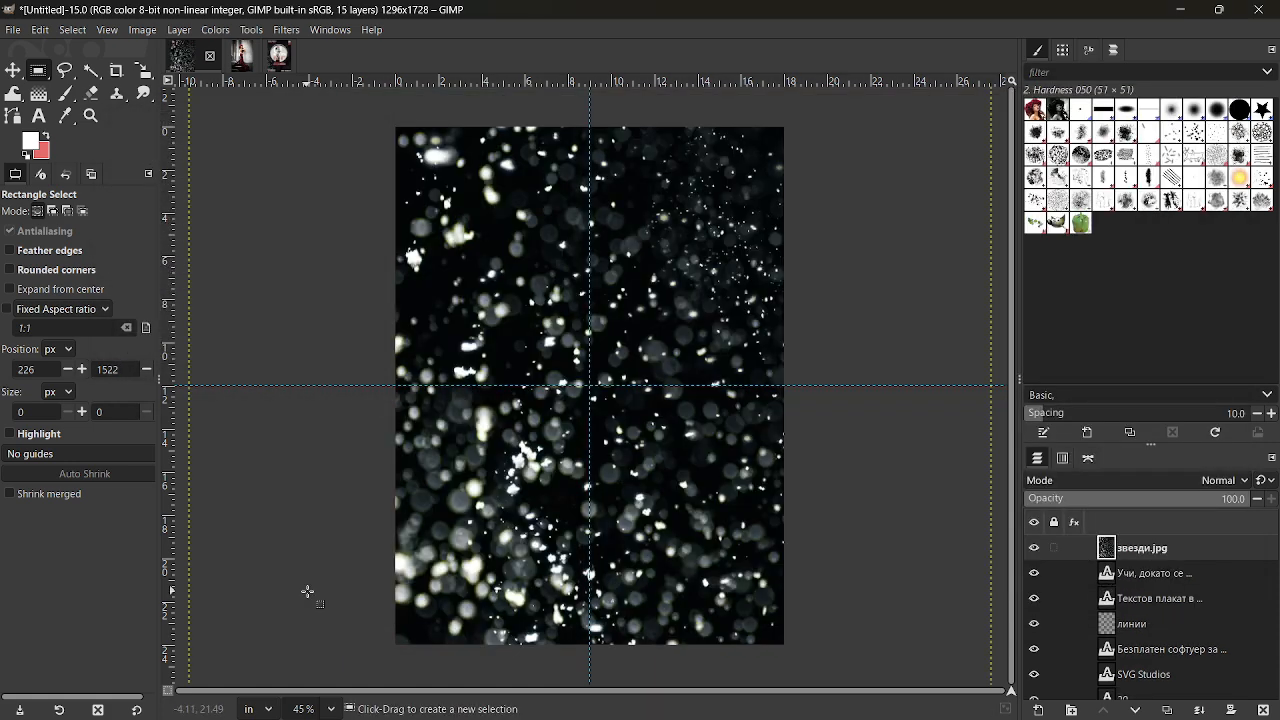
Step: Scale the звезди.jpg layer down proportionally to about 58% with Unified Transform, so that it still covers the whole poster
{"action": "left_click", "coordinate": [330, 709]}
{"action": "left_click", "coordinate": [327, 667]}
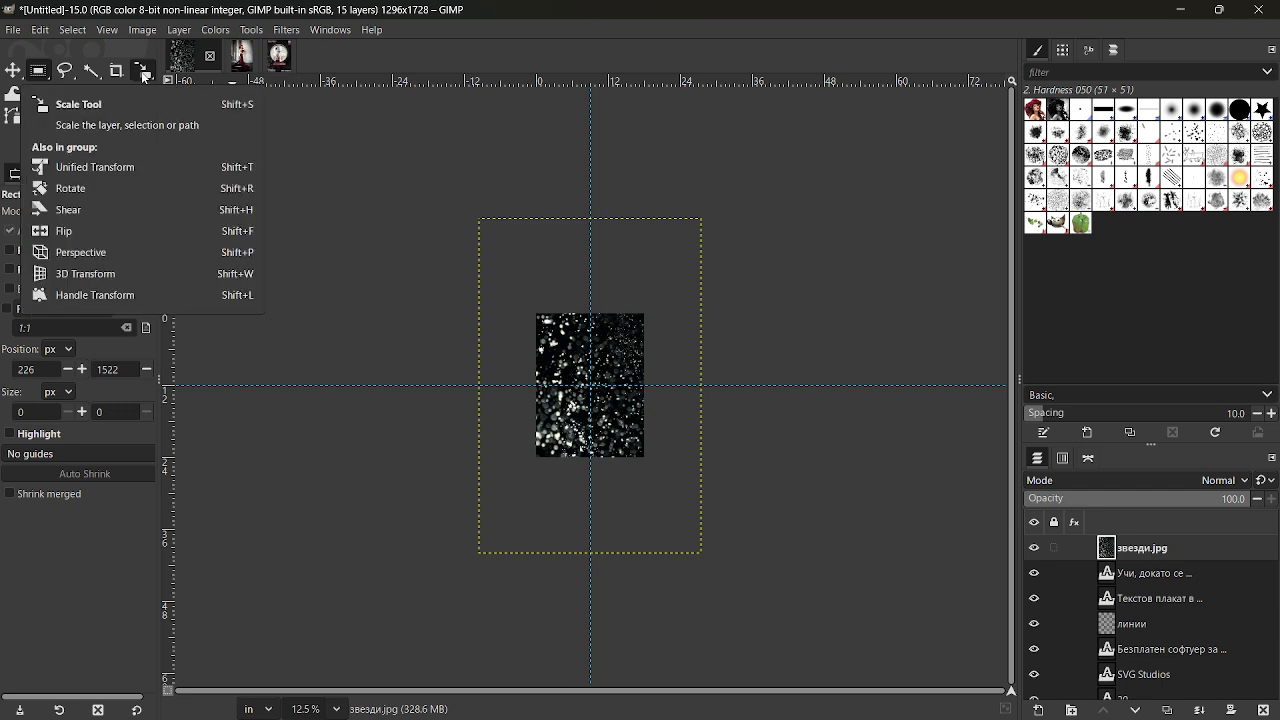
{"action": "key", "text": "shift+t"}
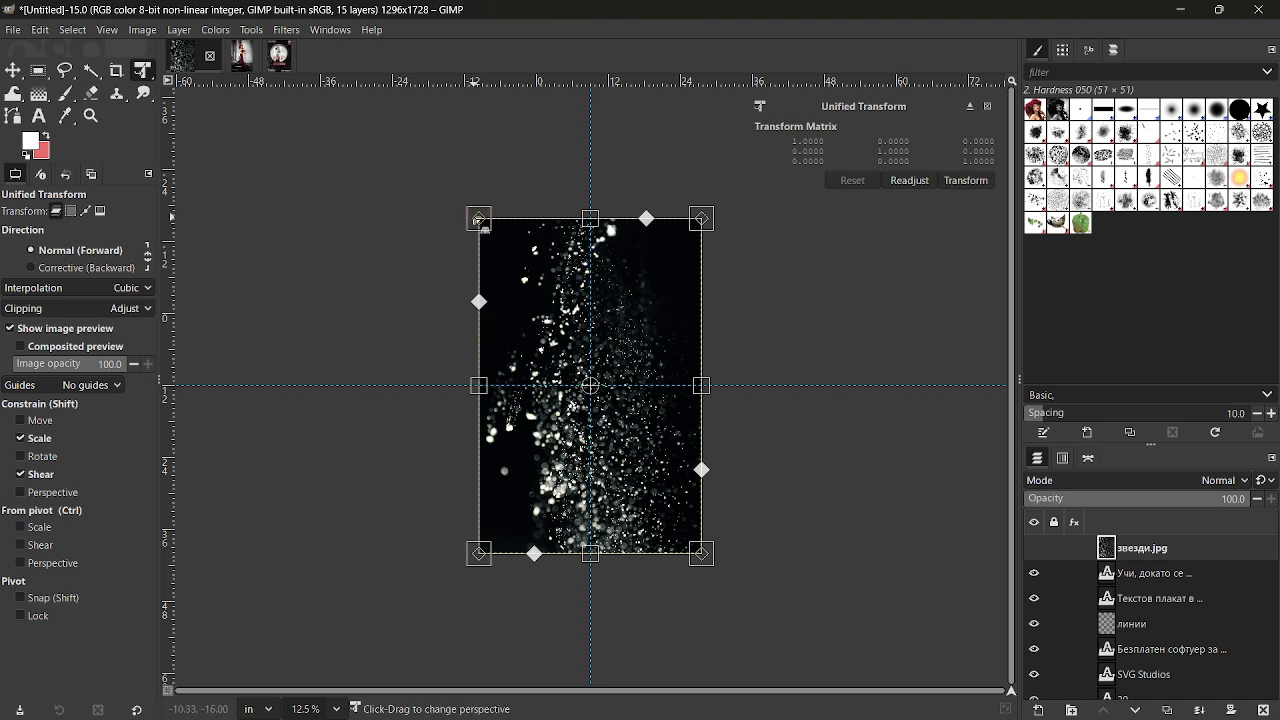
{"action": "left_click_drag", "start_coordinate": [479, 385], "coordinate": [549, 385]}
{"action": "left_click_drag", "start_coordinate": [702, 385], "coordinate": [650, 385]}
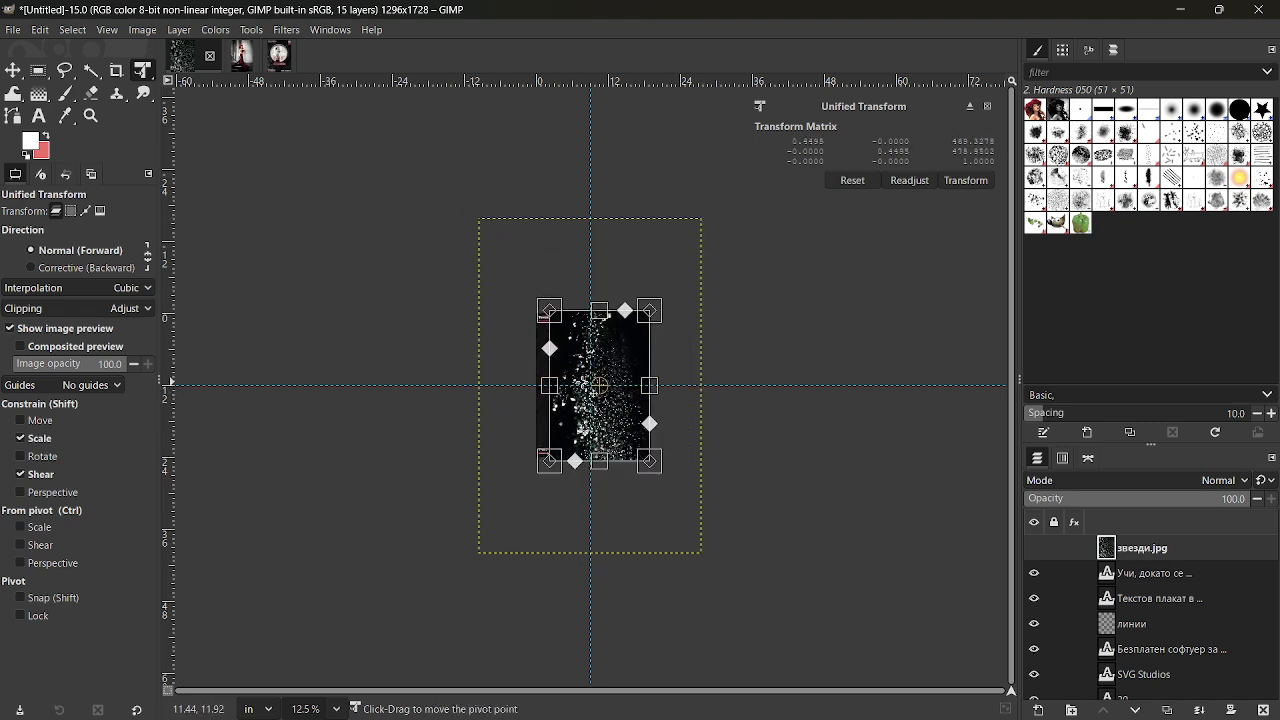
{"action": "left_click_drag", "start_coordinate": [552, 390], "coordinate": [514, 388]}
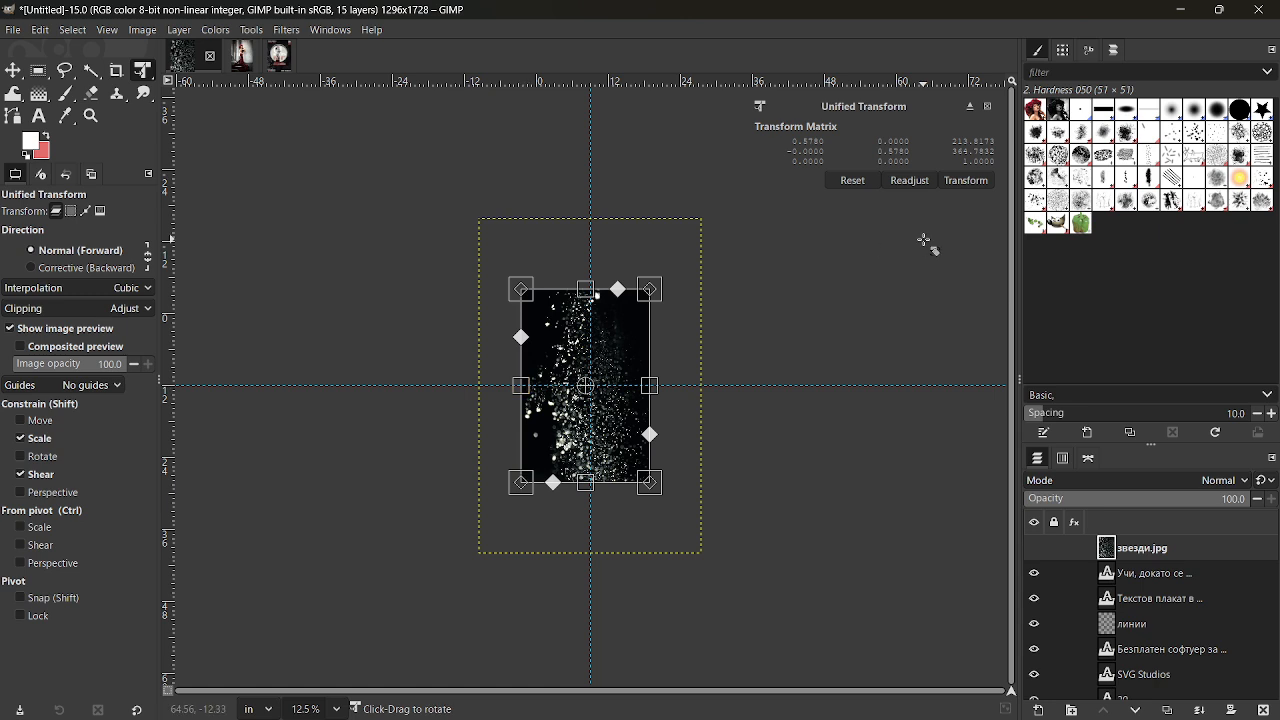
{"action": "key", "text": "Return"}
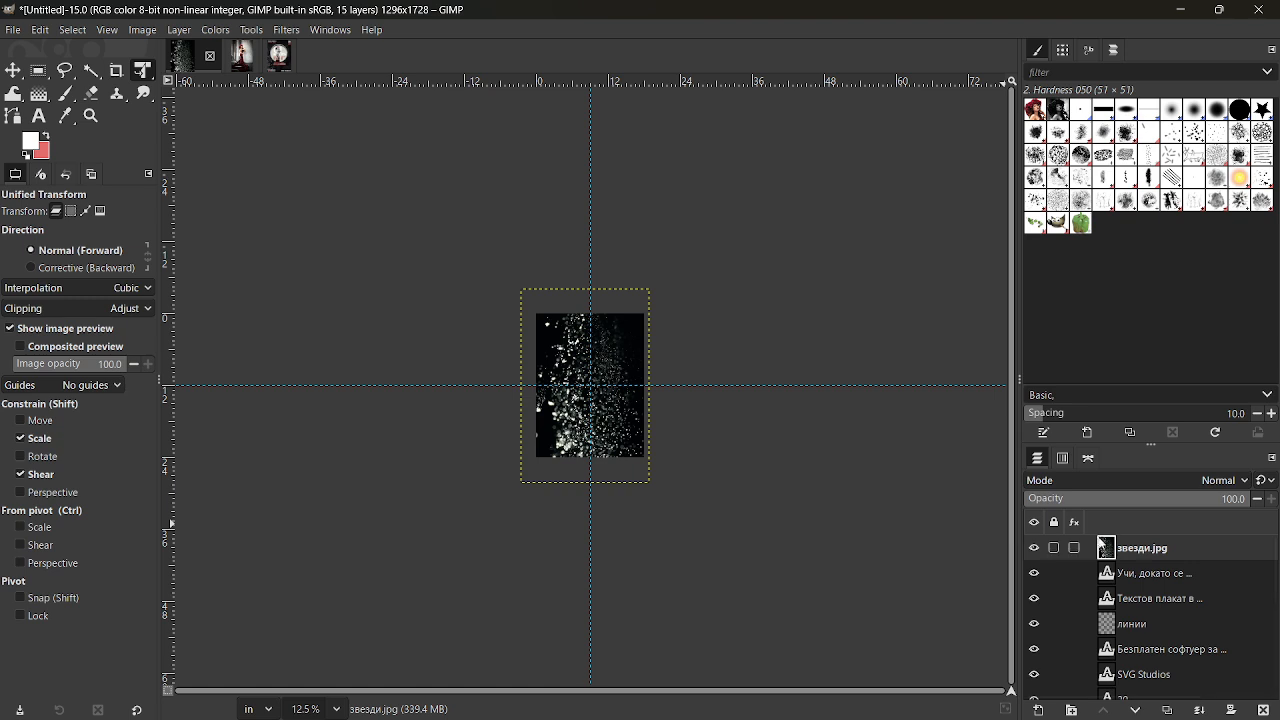
Step: Set the blend mode of the звезди.jpg layer to Screen
{"action": "left_click", "coordinate": [1217, 482]}
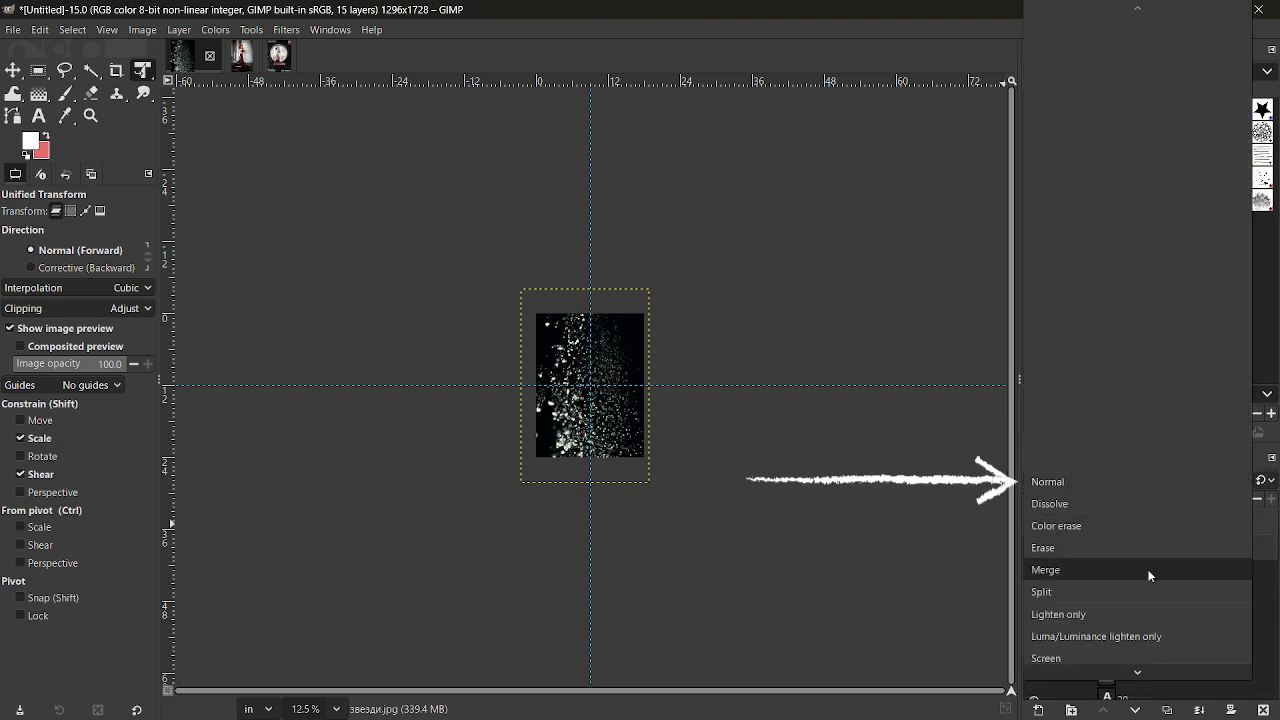
{"action": "left_click", "coordinate": [1104, 659]}
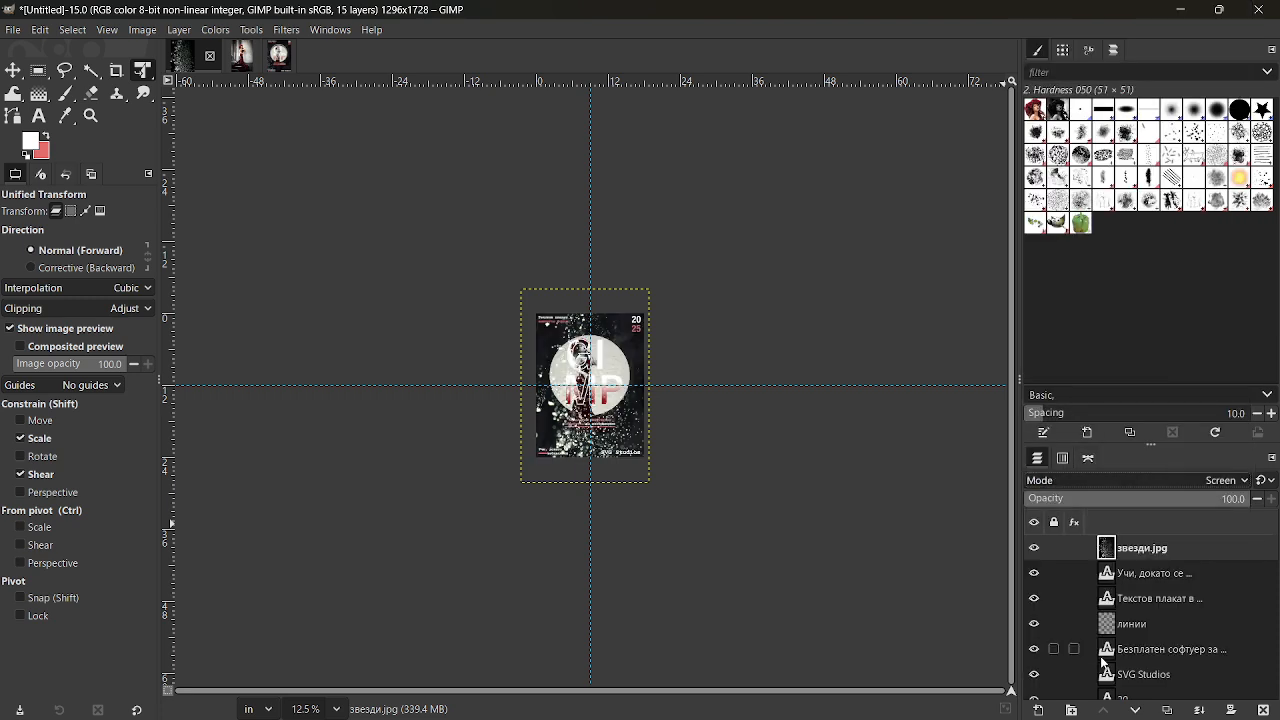
{"action": "left_click", "coordinate": [345, 712]}
{"action": "left_click", "coordinate": [330, 600]}
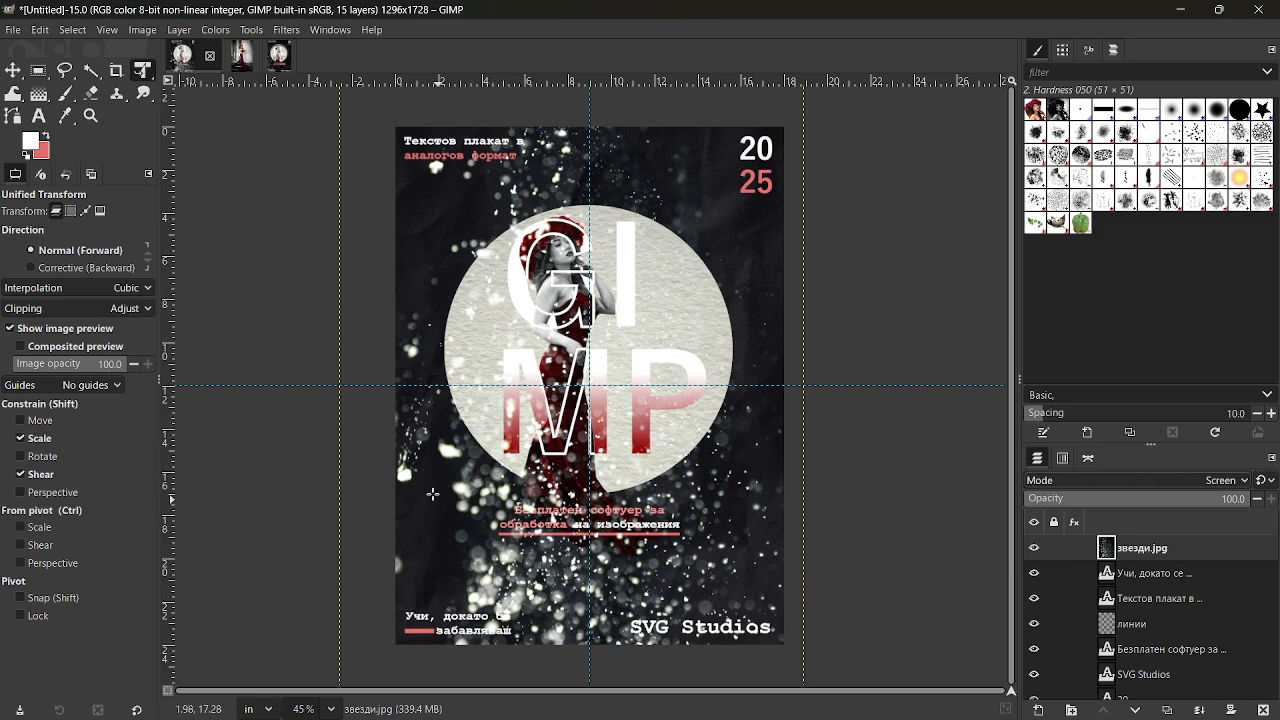
Step: Move the particle layer to the left so that the particles cover only the left part of the poster
{"action": "left_click", "coordinate": [330, 709]}
{"action": "left_click", "coordinate": [324, 640]}
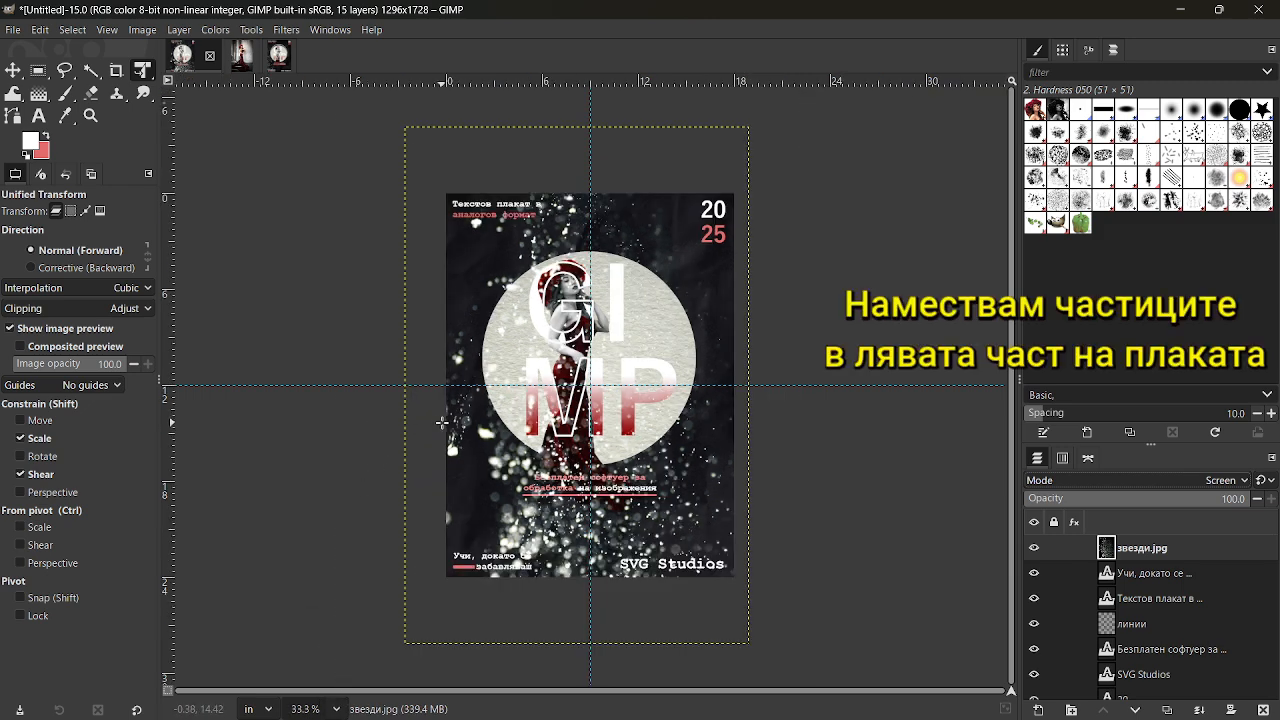
{"action": "left_click", "coordinate": [14, 69]}
{"action": "left_click_drag", "start_coordinate": [533, 469], "coordinate": [338, 472]}
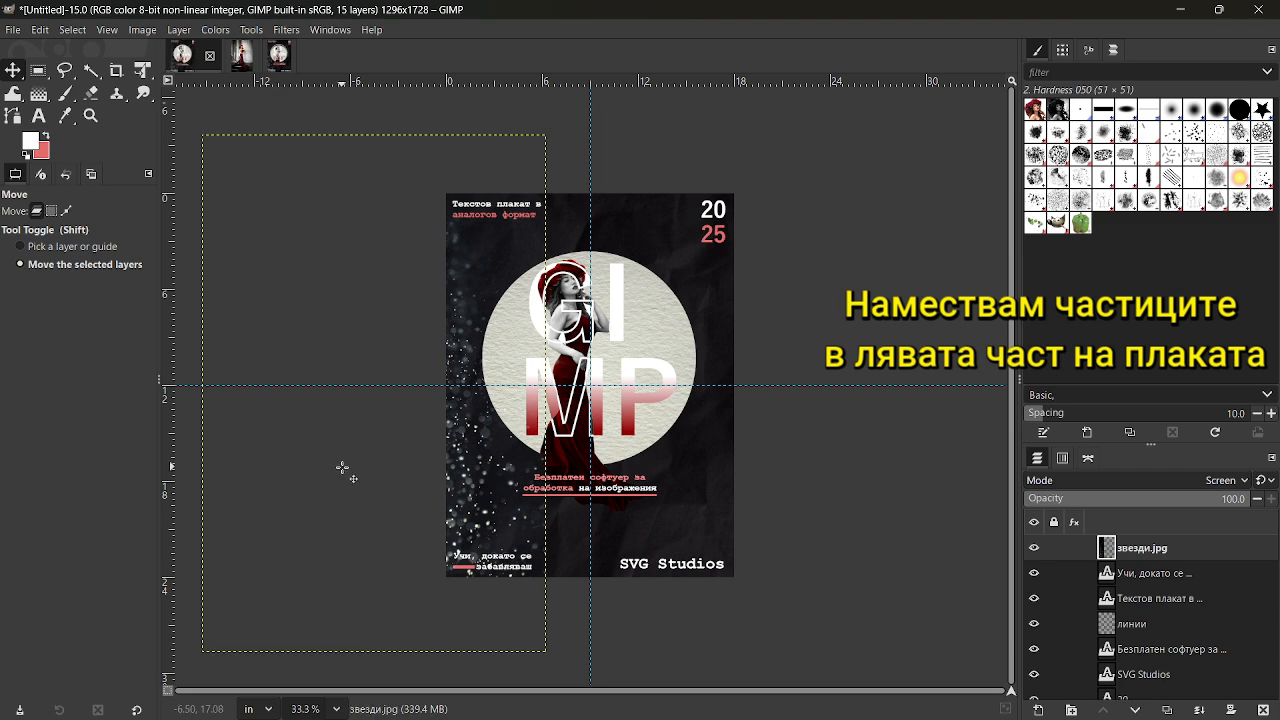
Step: Enlarge the particle layer slightly with Unified Transform and fine-tune its position over the poster's left part
{"action": "left_click", "coordinate": [141, 70]}
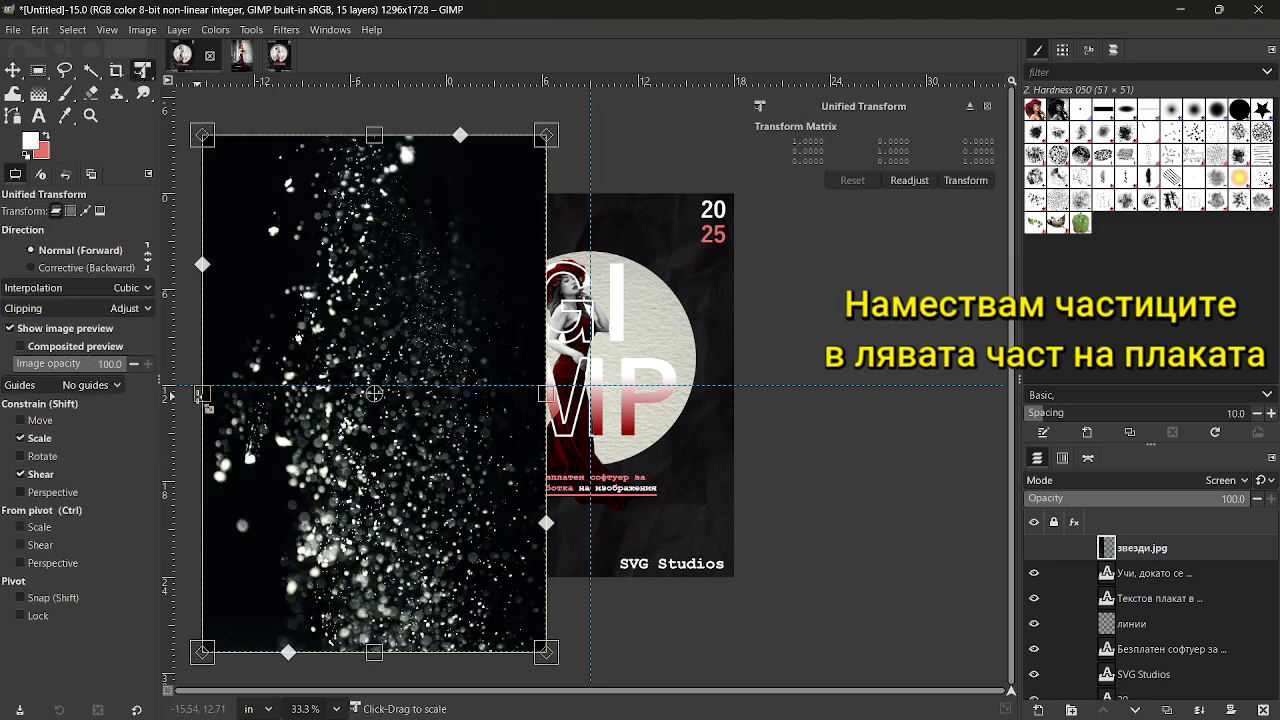
{"action": "left_click_drag", "start_coordinate": [201, 392], "coordinate": [169, 389]}
{"action": "left_click", "coordinate": [966, 180]}
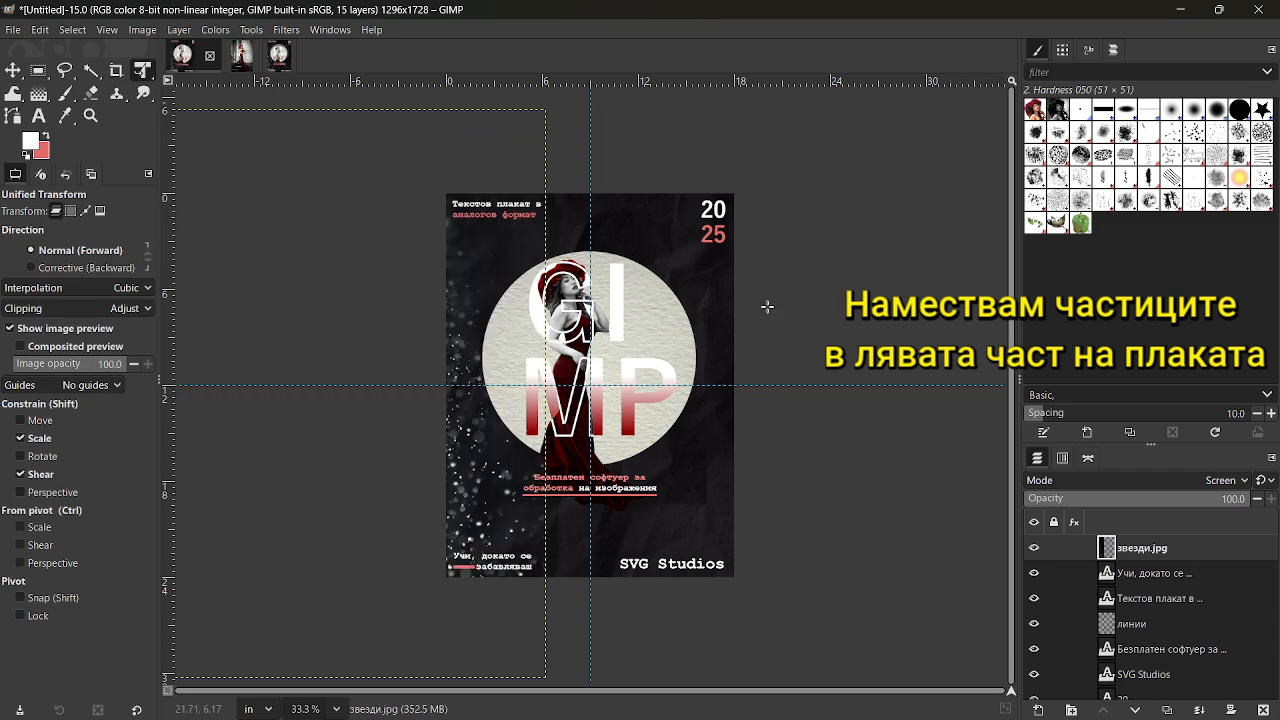
{"action": "left_click", "coordinate": [12, 69]}
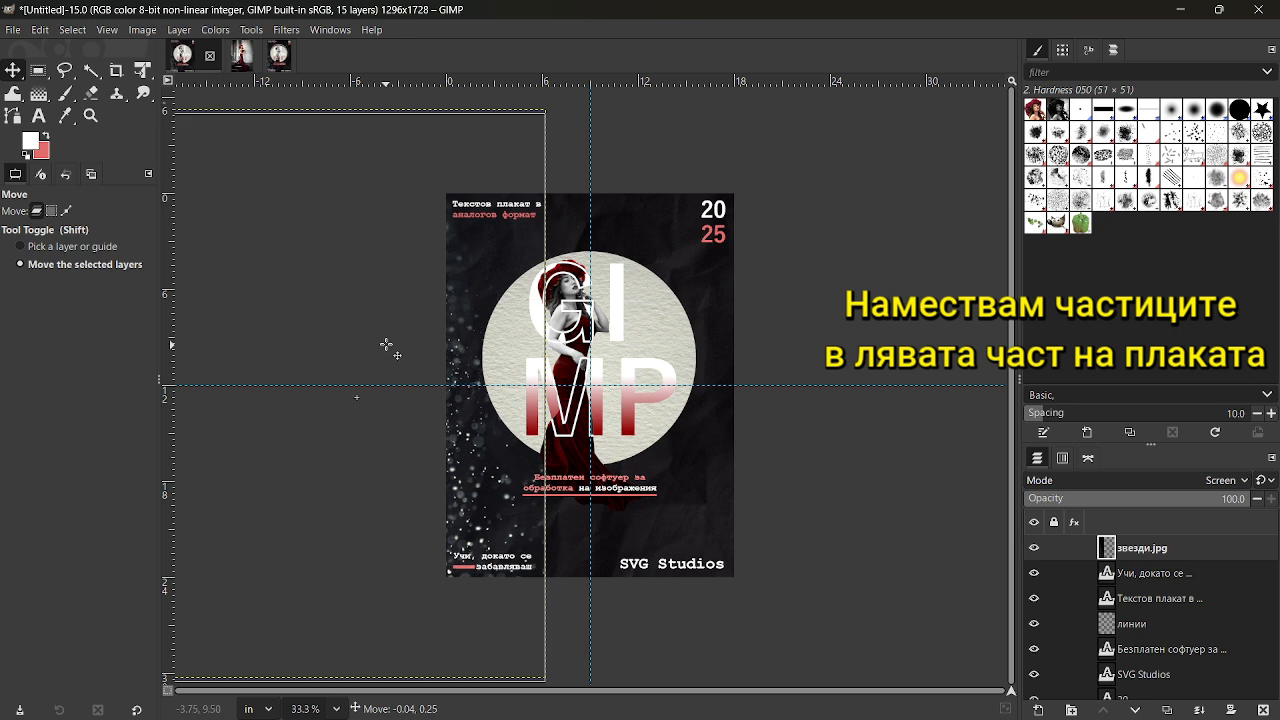
{"action": "left_click_drag", "start_coordinate": [386, 343], "coordinate": [387, 343]}
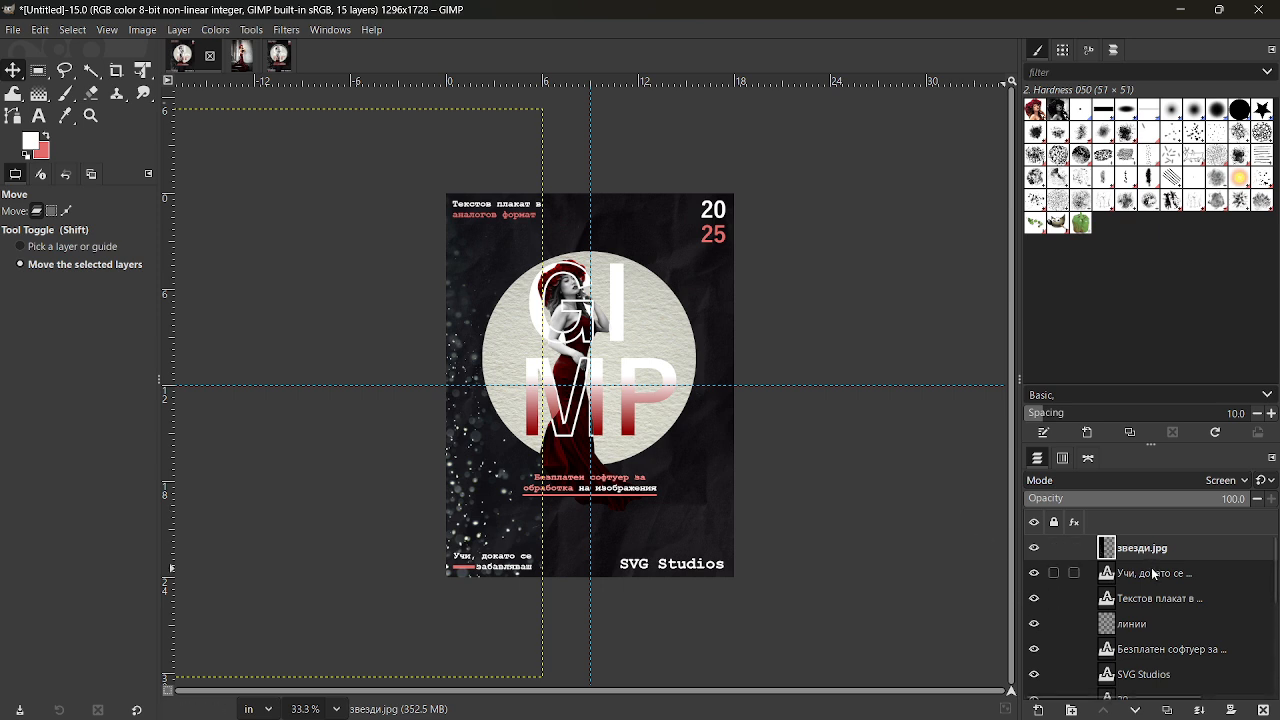
Step: Select the circle from the "кръг" layer's contents and place a new transparent 1296 × 1728 px layer "очертание на кръг" directly above it
{"action": "scroll", "coordinate": [1155, 574], "scroll_direction": "down", "scroll_amount": 5}
{"action": "scroll", "coordinate": [1157, 592], "scroll_direction": "down", "scroll_amount": 3}
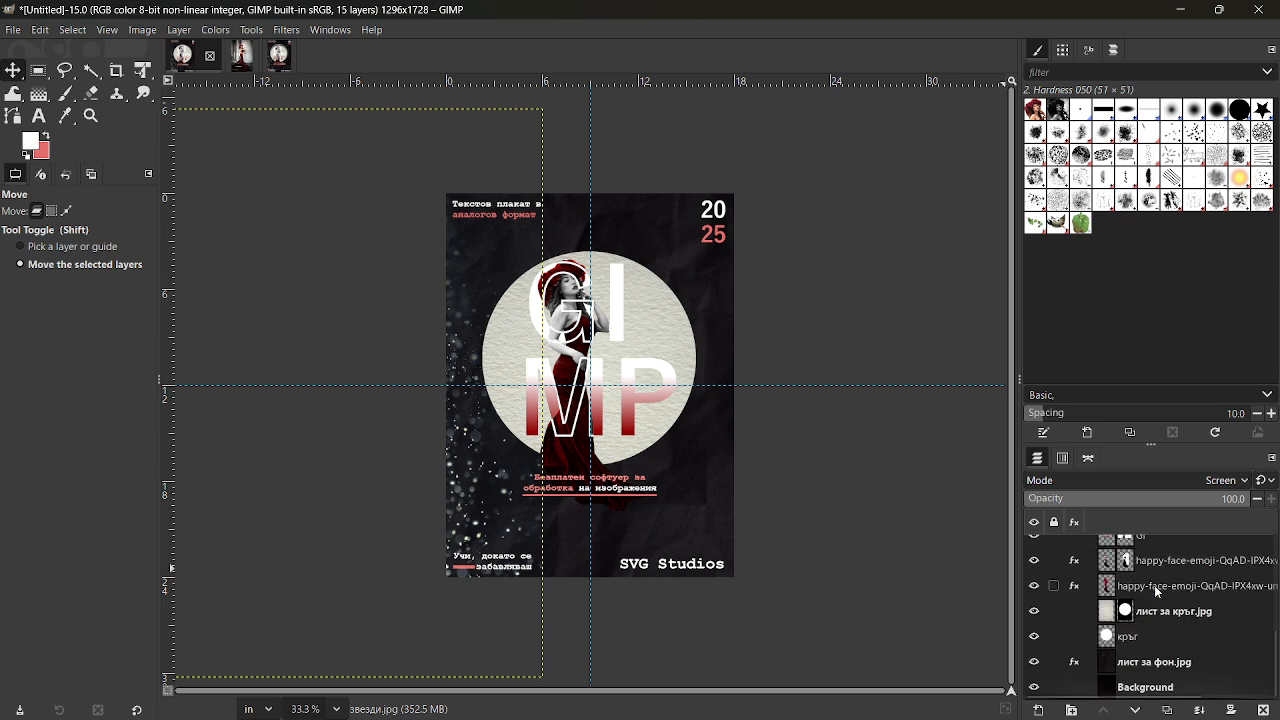
{"action": "left_click", "coordinate": [1111, 635], "text": "alt"}
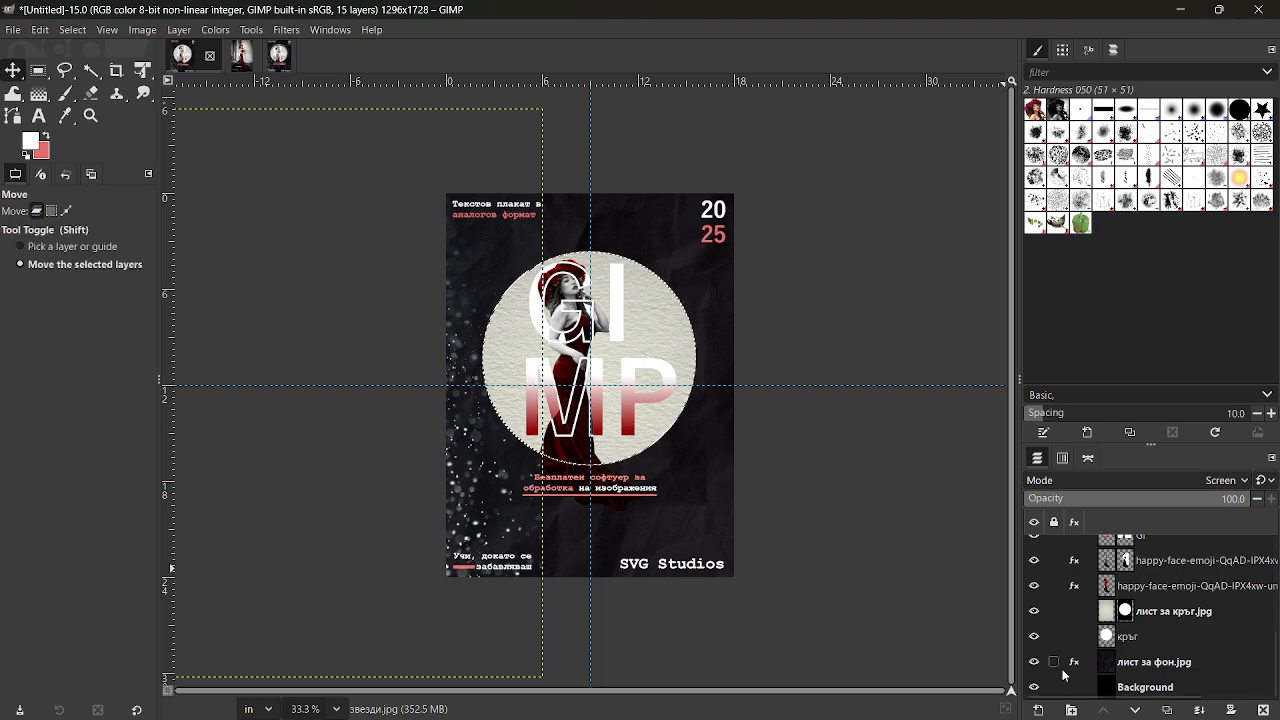
{"action": "left_click", "coordinate": [1039, 708]}
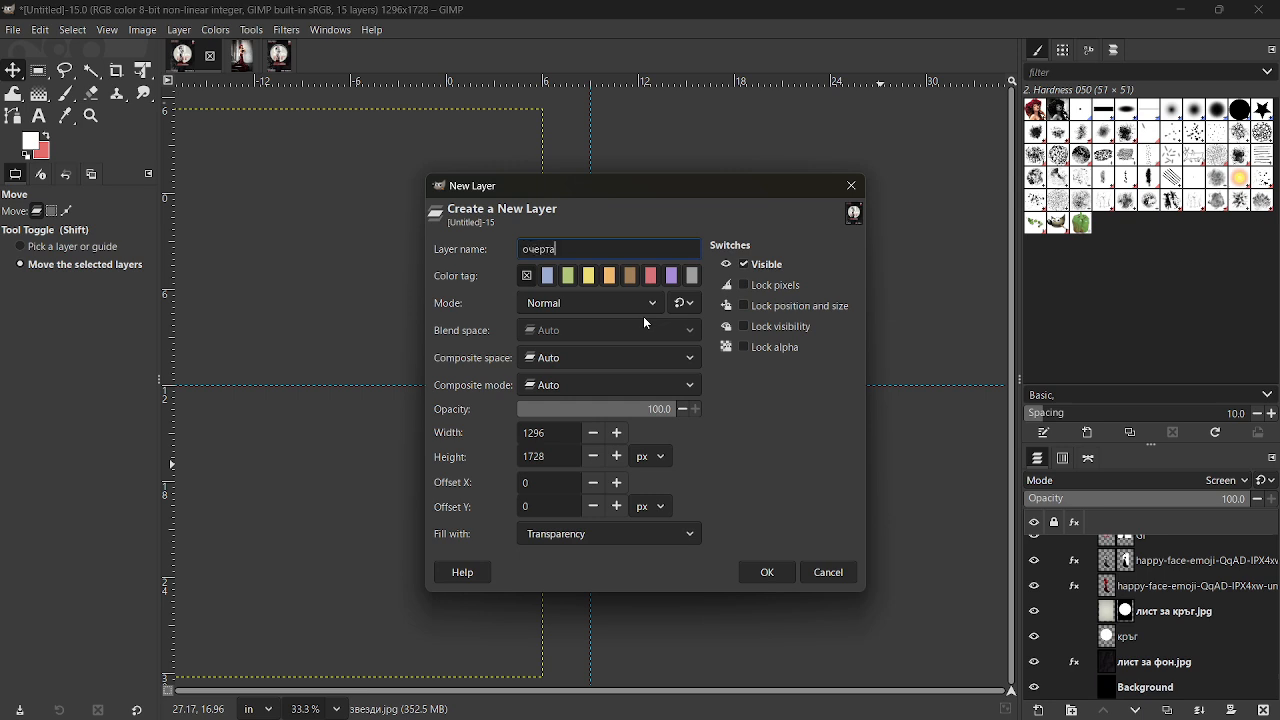
{"action": "type", "text": "ние на кръг"}
{"action": "key", "text": "Return"}
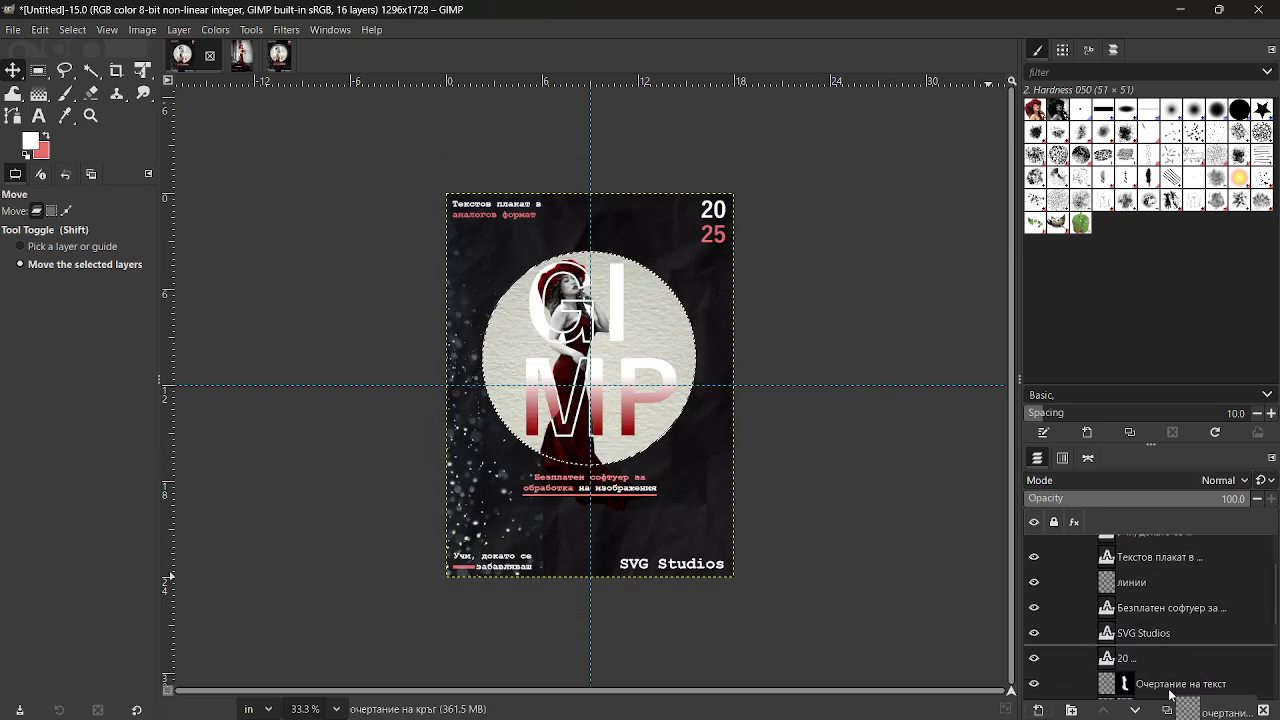
{"action": "left_click_drag", "start_coordinate": [1169, 691], "coordinate": [1112, 646]}
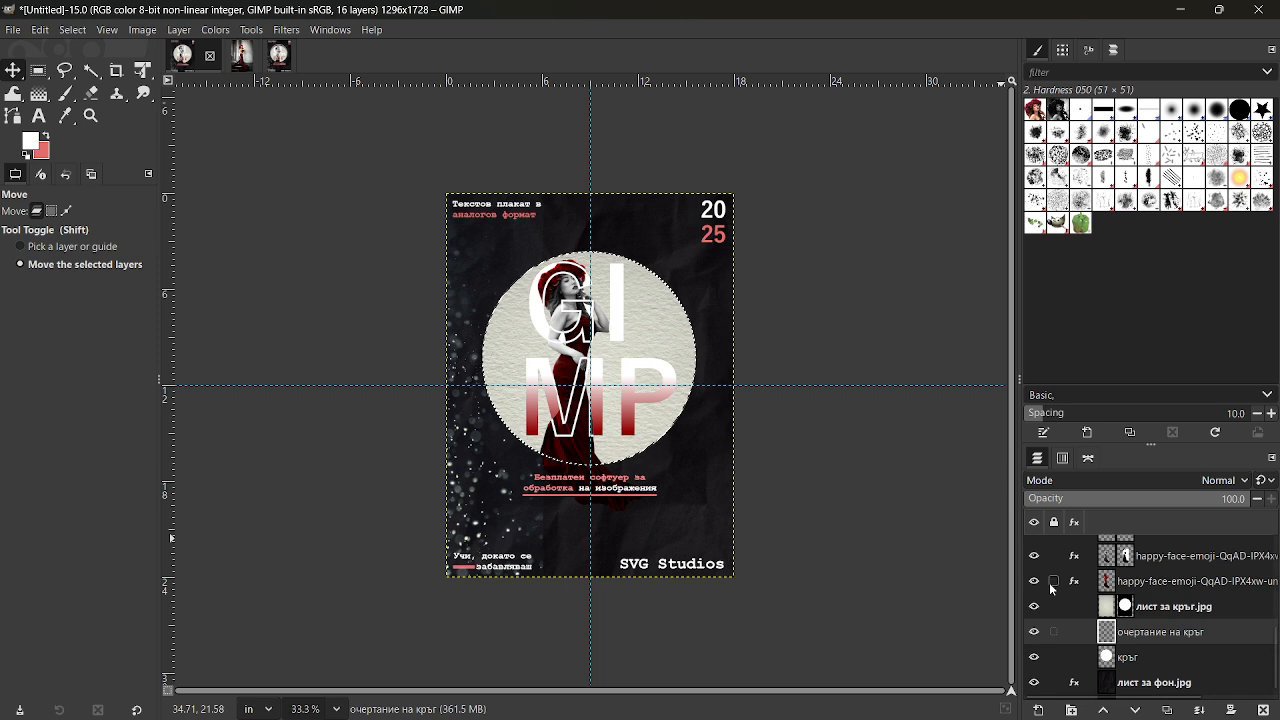
Step: Convert the circle selection to a path and deselect
{"action": "left_click", "coordinate": [1089, 458]}
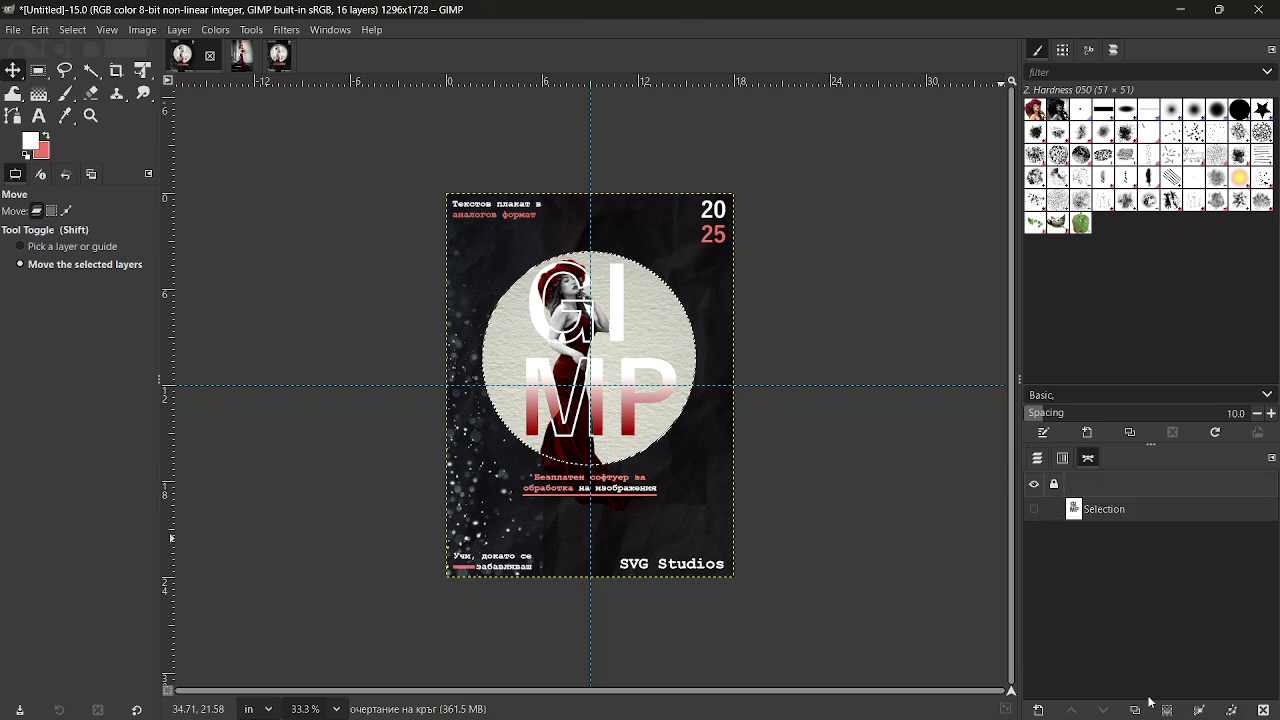
{"action": "left_click", "coordinate": [1205, 710]}
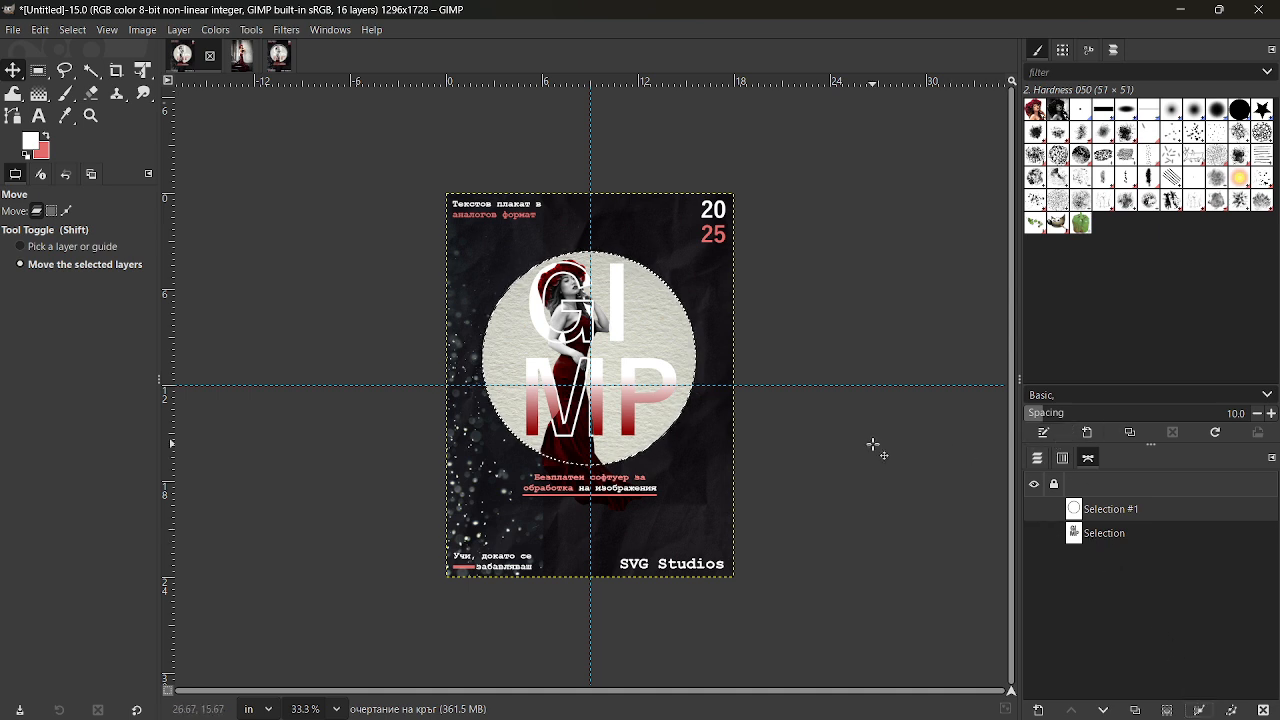
{"action": "key", "text": "shift+ctrl+a"}
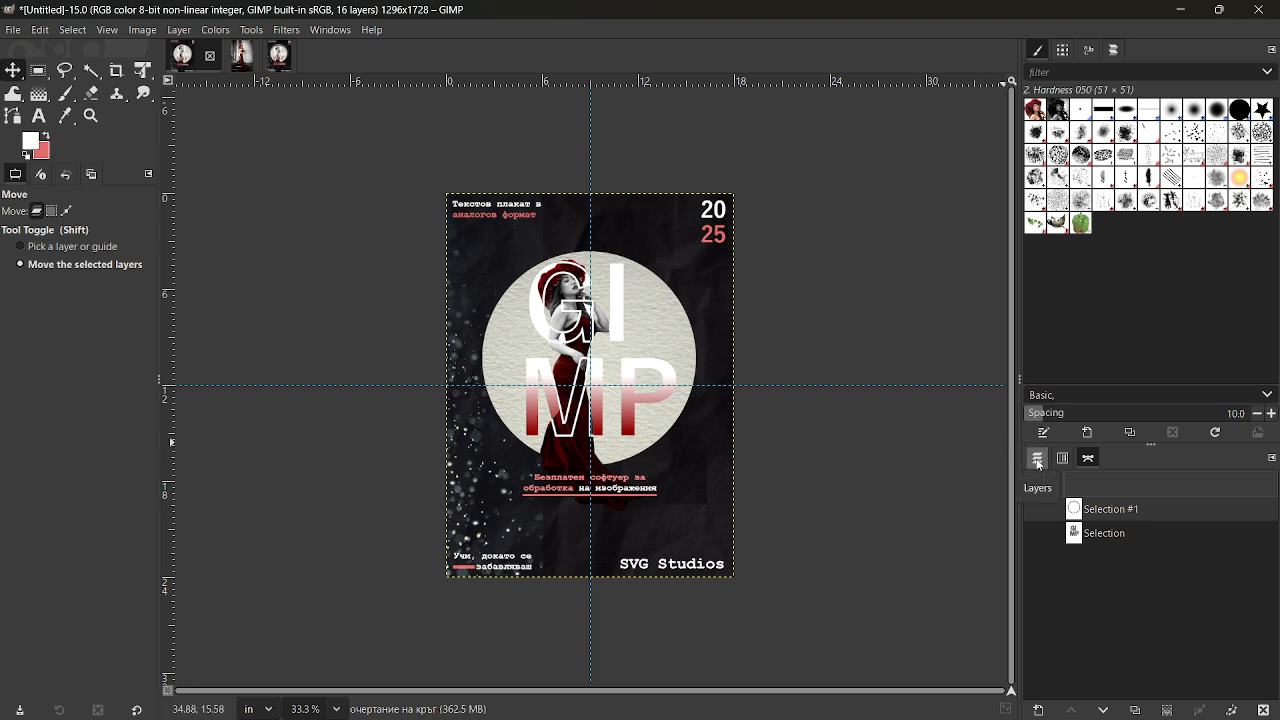
Step: Stroke the circle path with an 8 px line in the foreground color and move the outline slightly above the paper circle
{"action": "left_click", "coordinate": [1235, 711]}
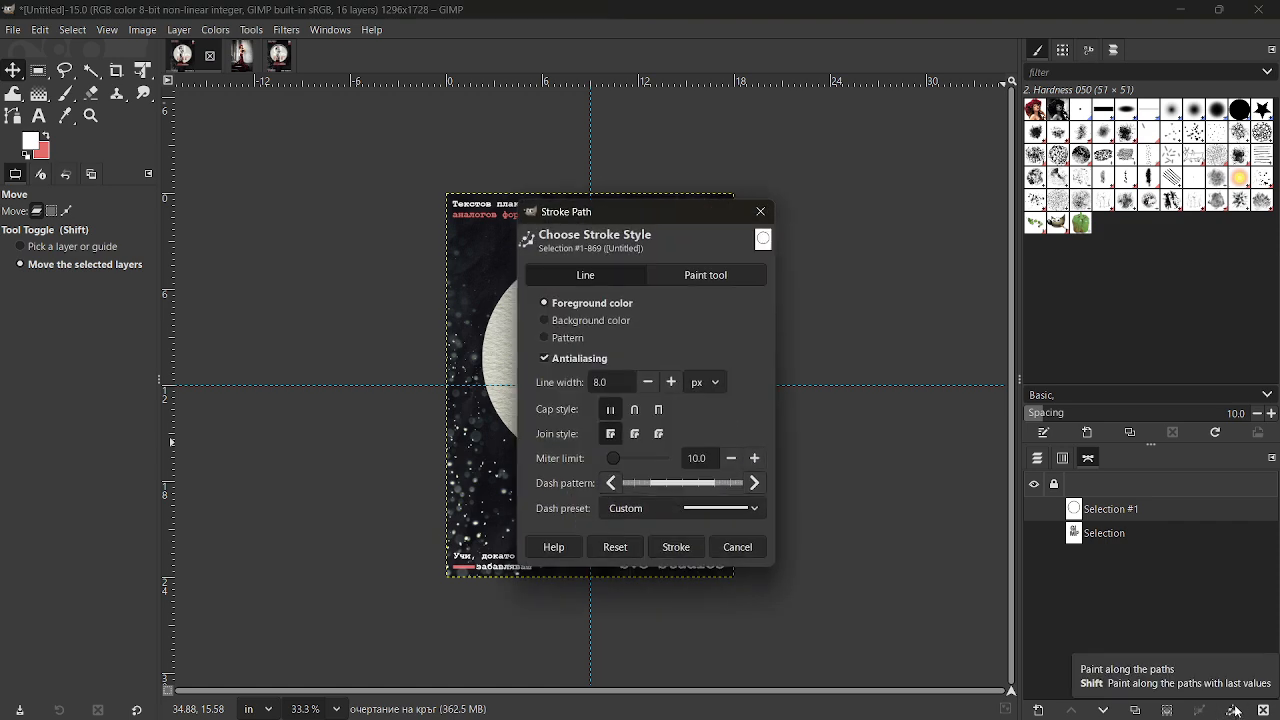
{"action": "left_click", "coordinate": [676, 547]}
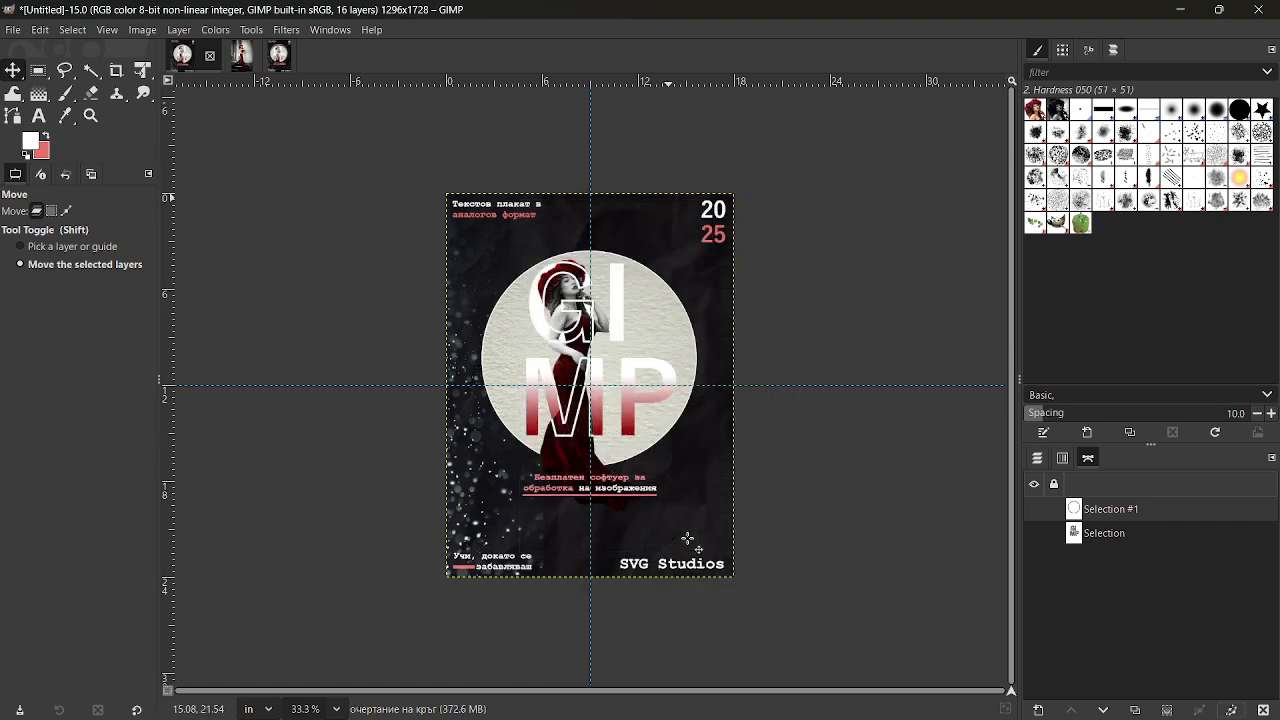
{"action": "left_click", "coordinate": [1037, 458]}
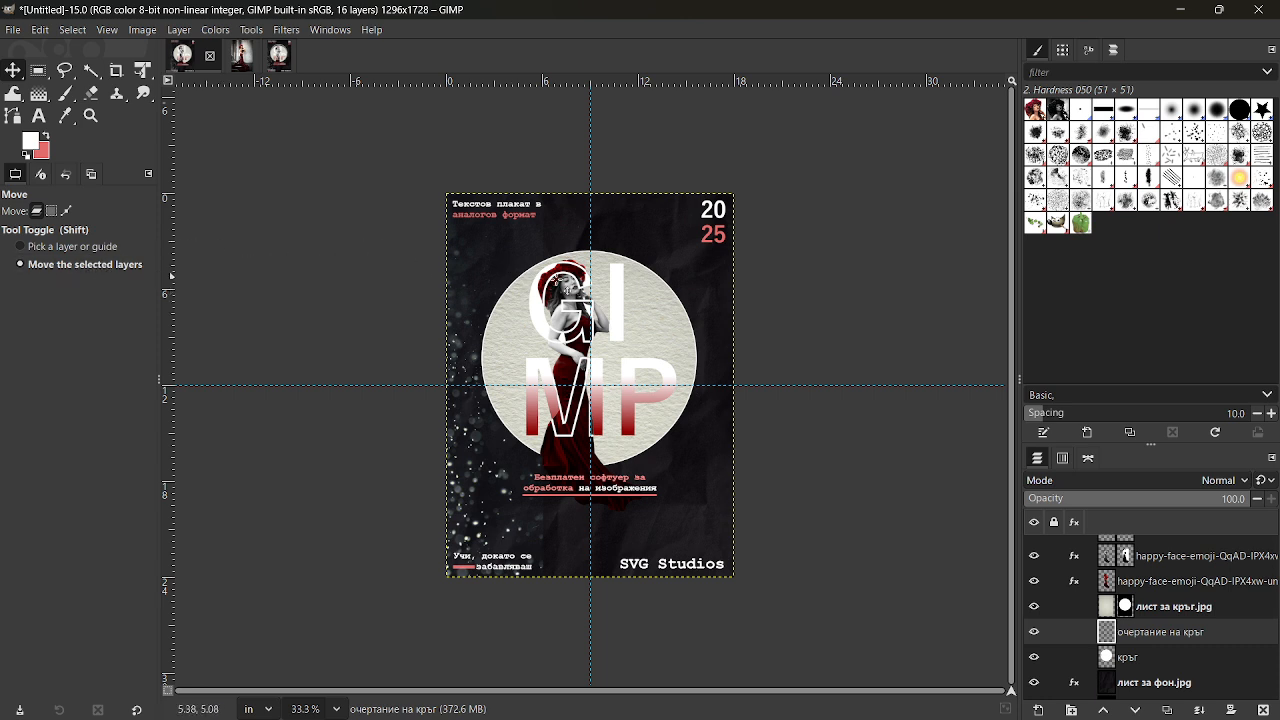
{"action": "left_click_drag", "start_coordinate": [660, 311], "coordinate": [659, 300]}
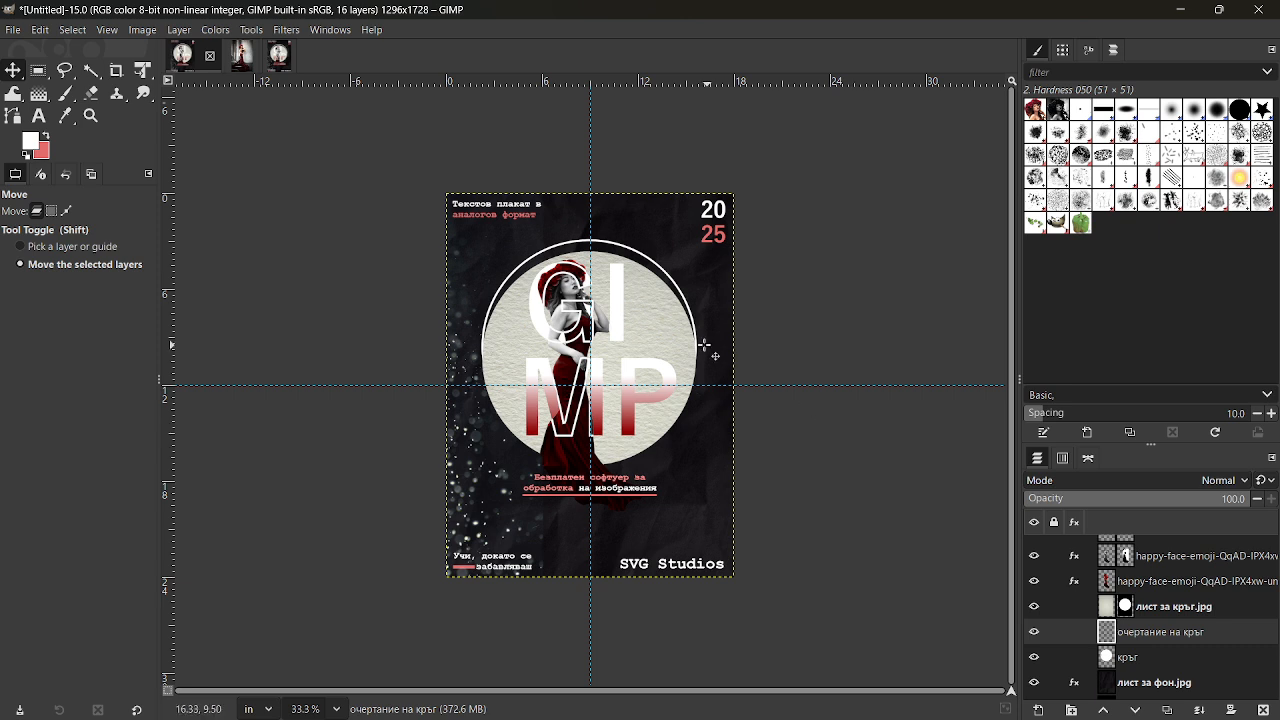
{"action": "left_click_drag", "start_coordinate": [668, 318], "coordinate": [670, 315]}
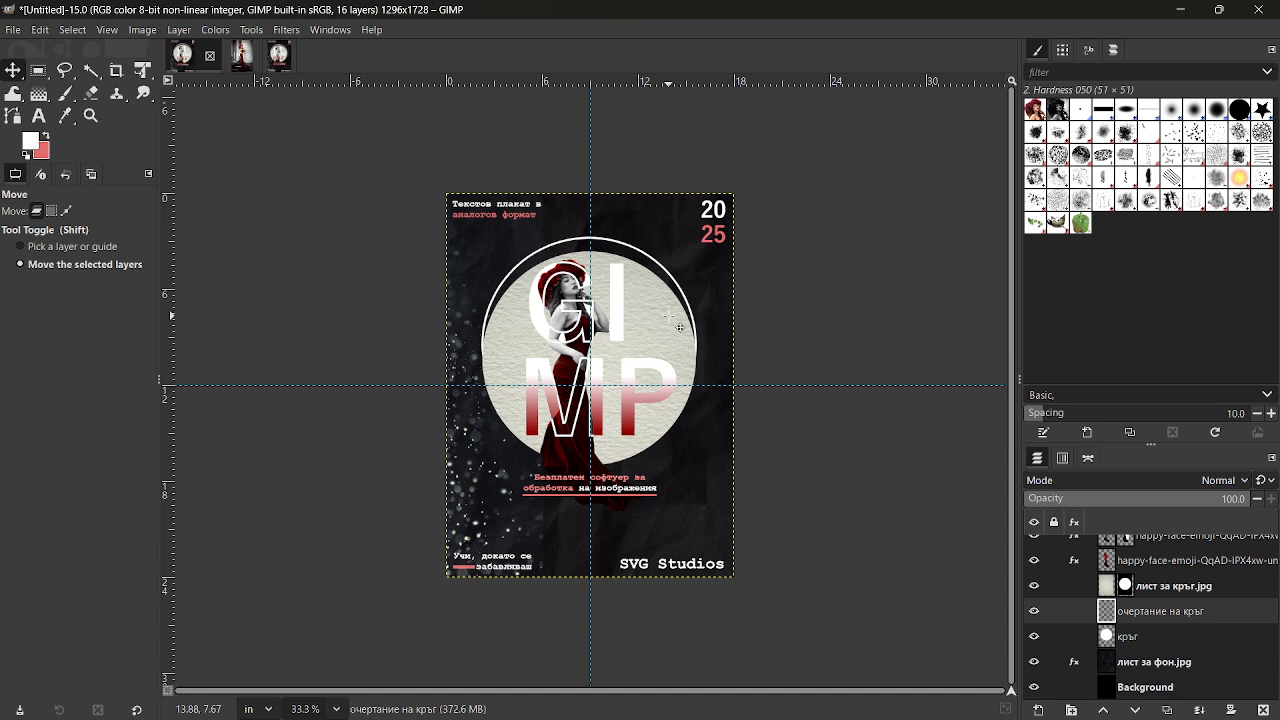
Step: Add a new transparent 1296 × 1728 px layer "мрежа" directly above the "лист за фон.jpg" layer
{"action": "left_click", "coordinate": [1107, 664]}
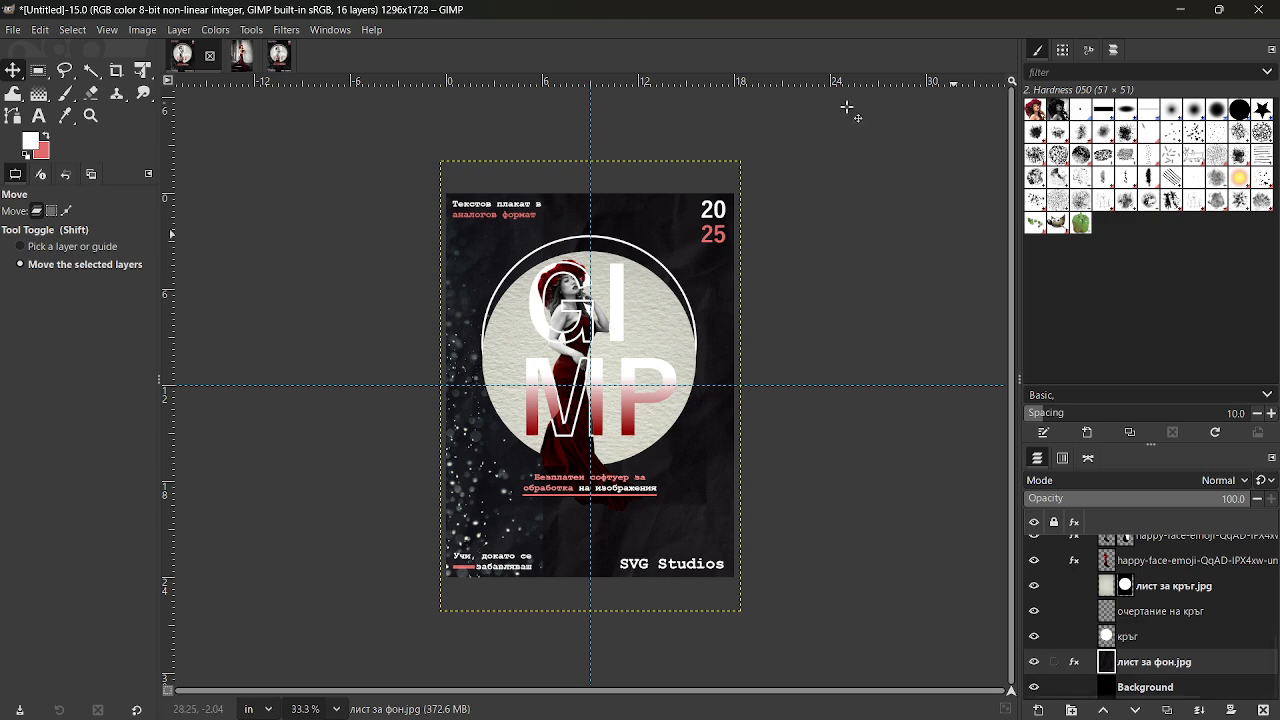
{"action": "left_click", "coordinate": [1039, 709]}
{"action": "type", "text": "мрежа"}
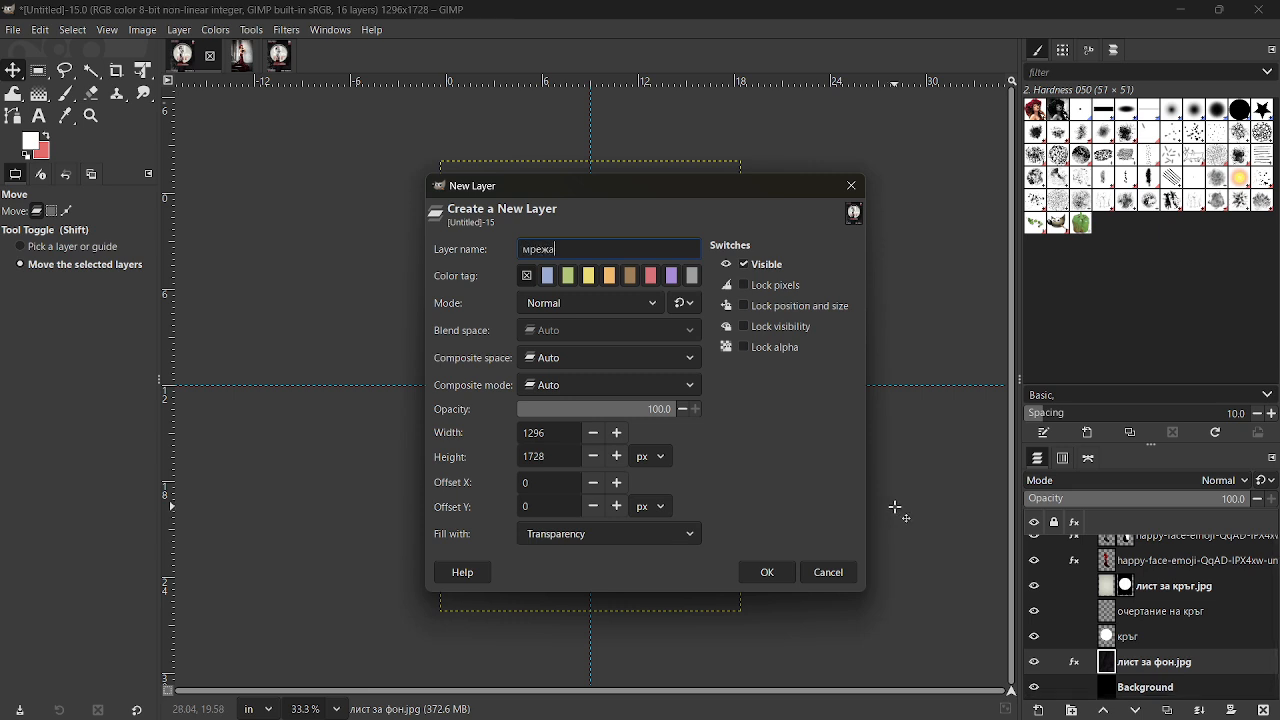
{"action": "key", "text": "Return"}
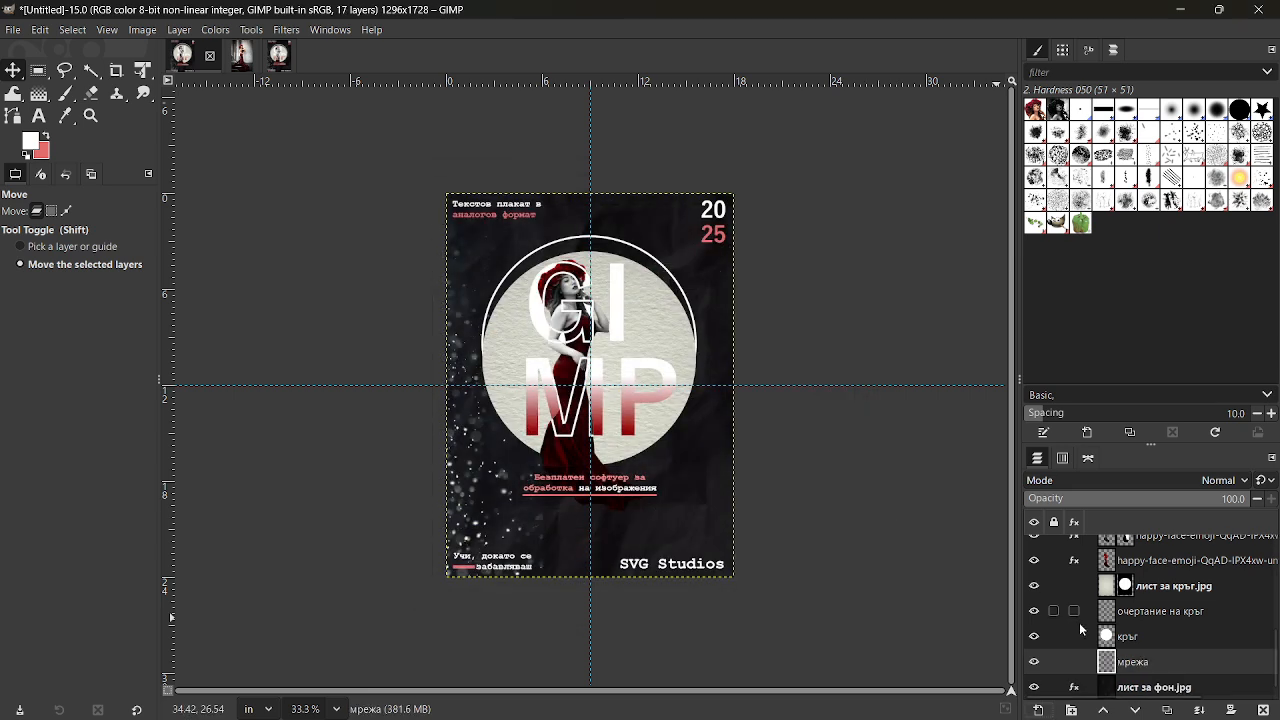
Step: Start the Grid render filter on the "мрежа" layer and set the grid color to dark gray 363636
{"action": "left_click", "coordinate": [372, 31]}
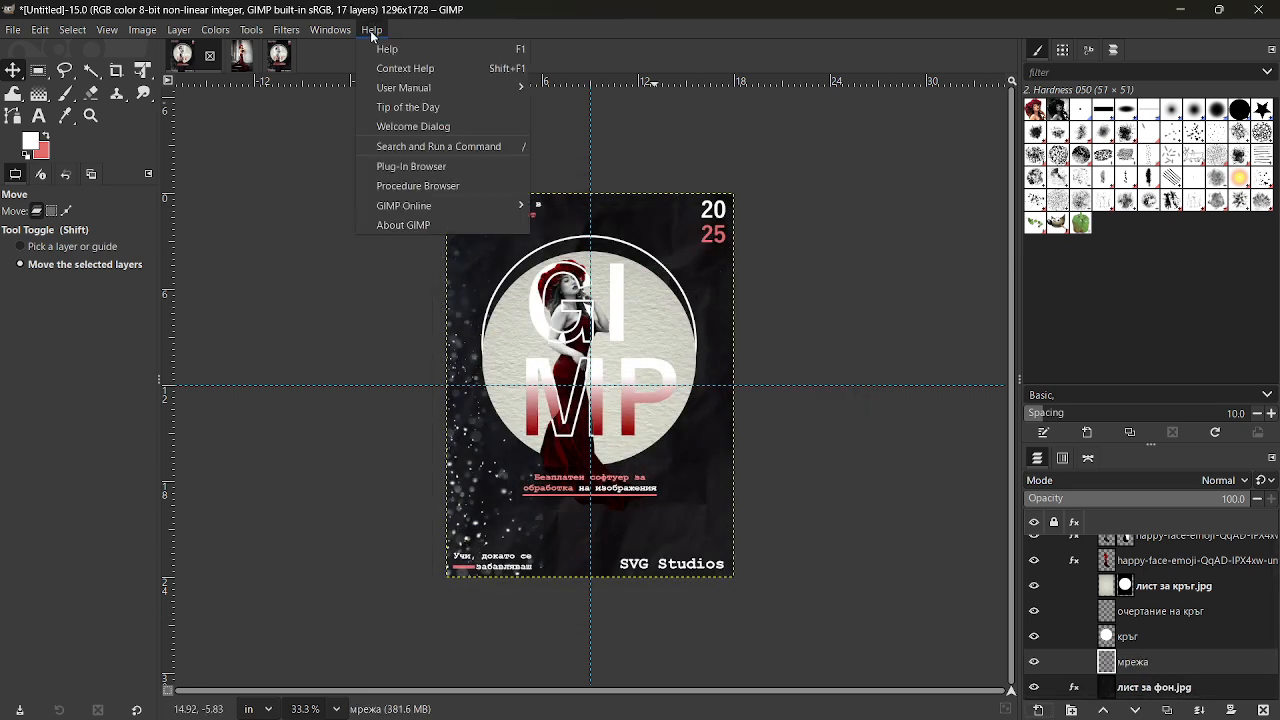
{"action": "left_click", "coordinate": [414, 144]}
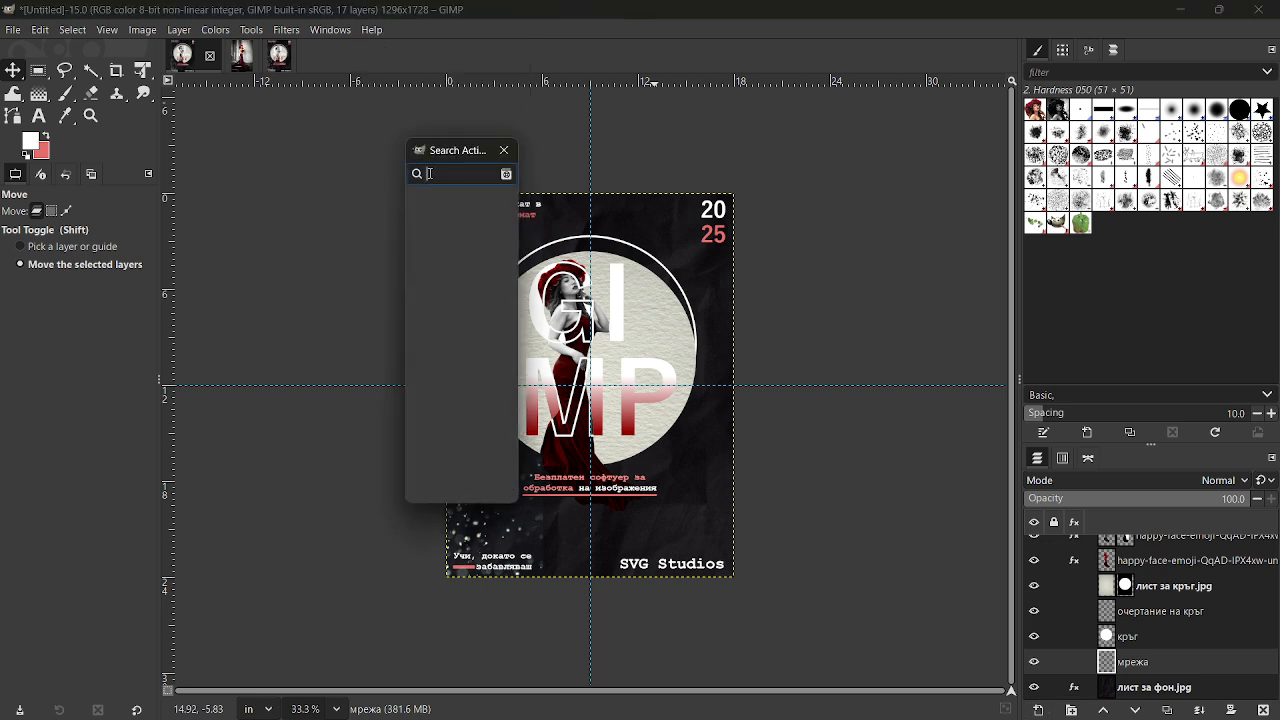
{"action": "type", "text": "g"}
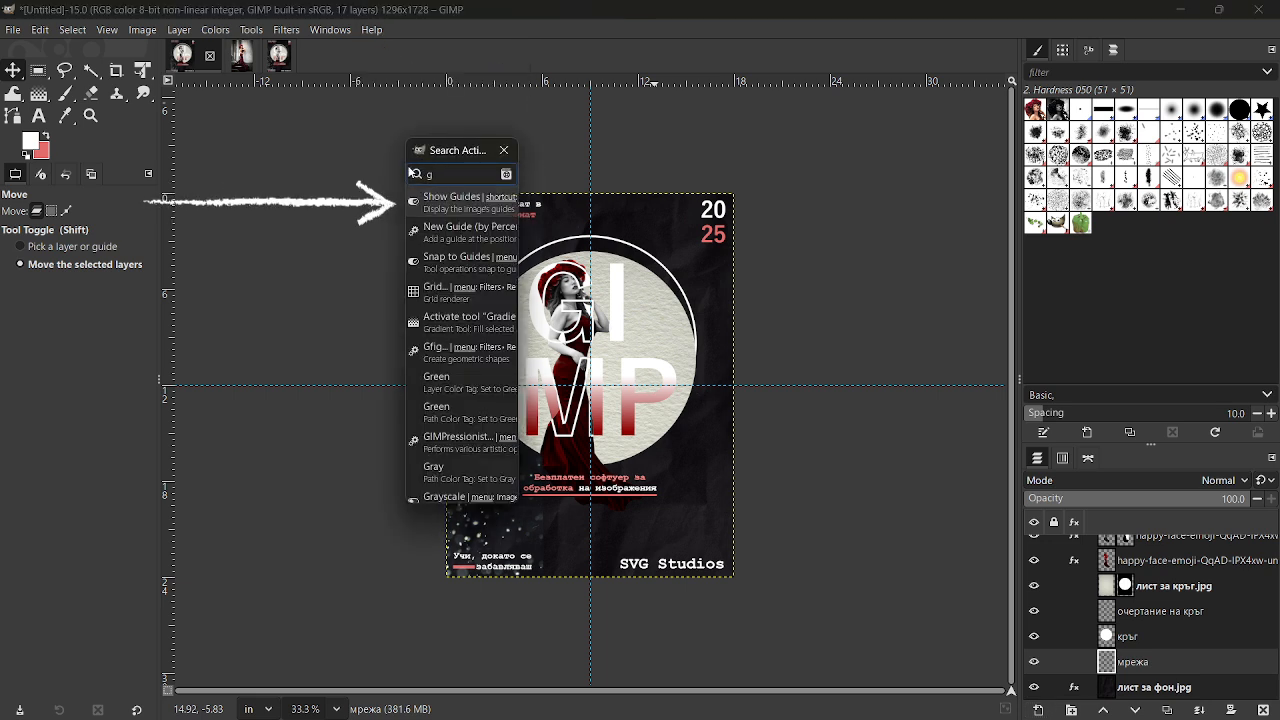
{"action": "type", "text": "rid"}
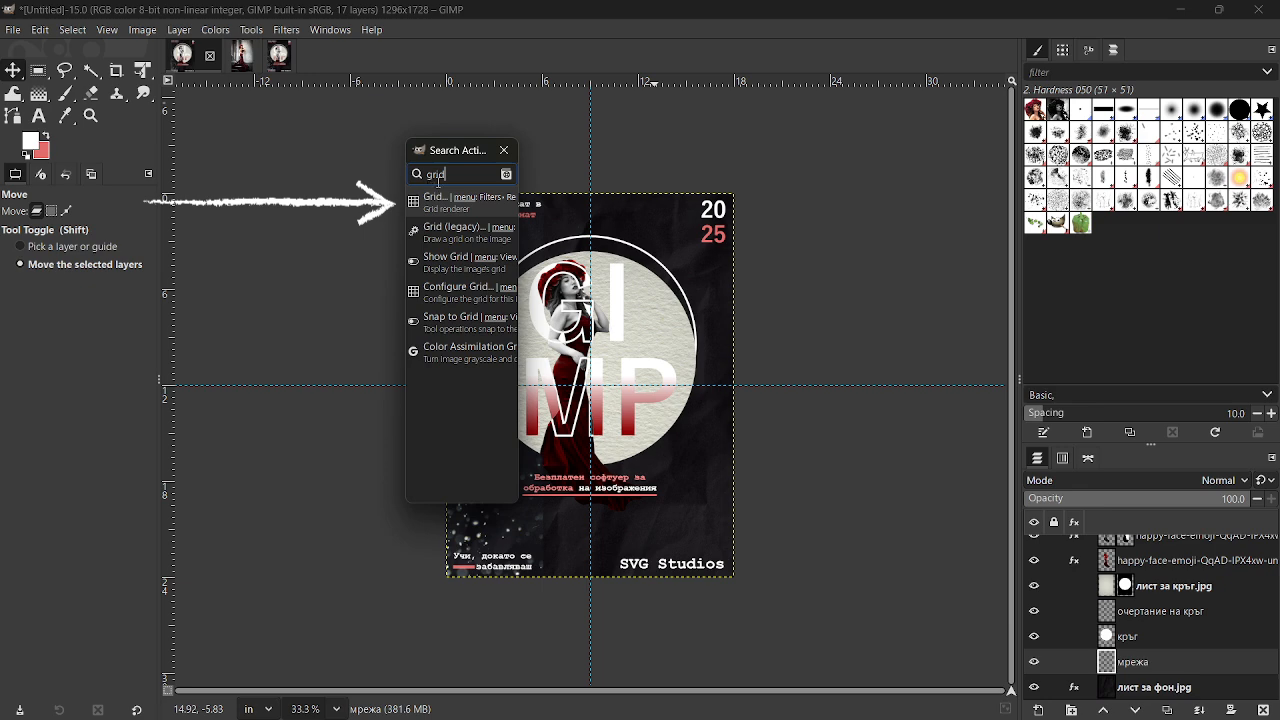
{"action": "left_click", "coordinate": [442, 199]}
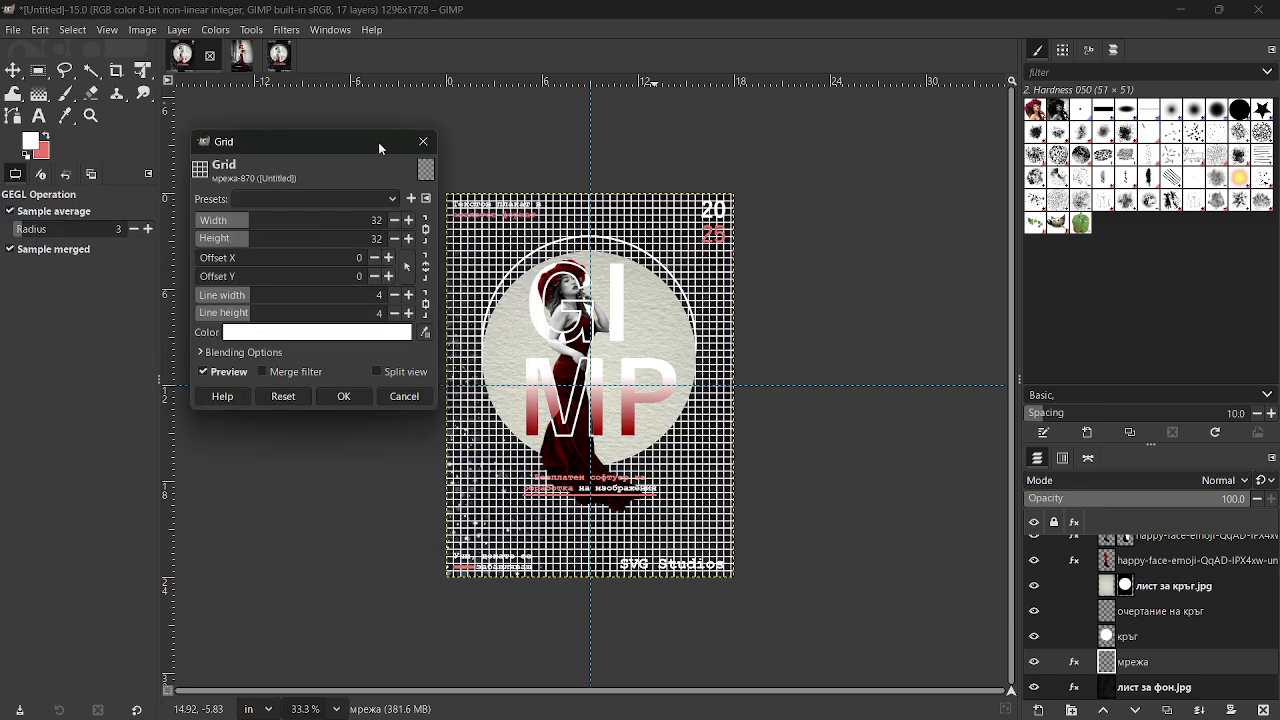
{"action": "left_click_drag", "start_coordinate": [379, 143], "coordinate": [349, 114]}
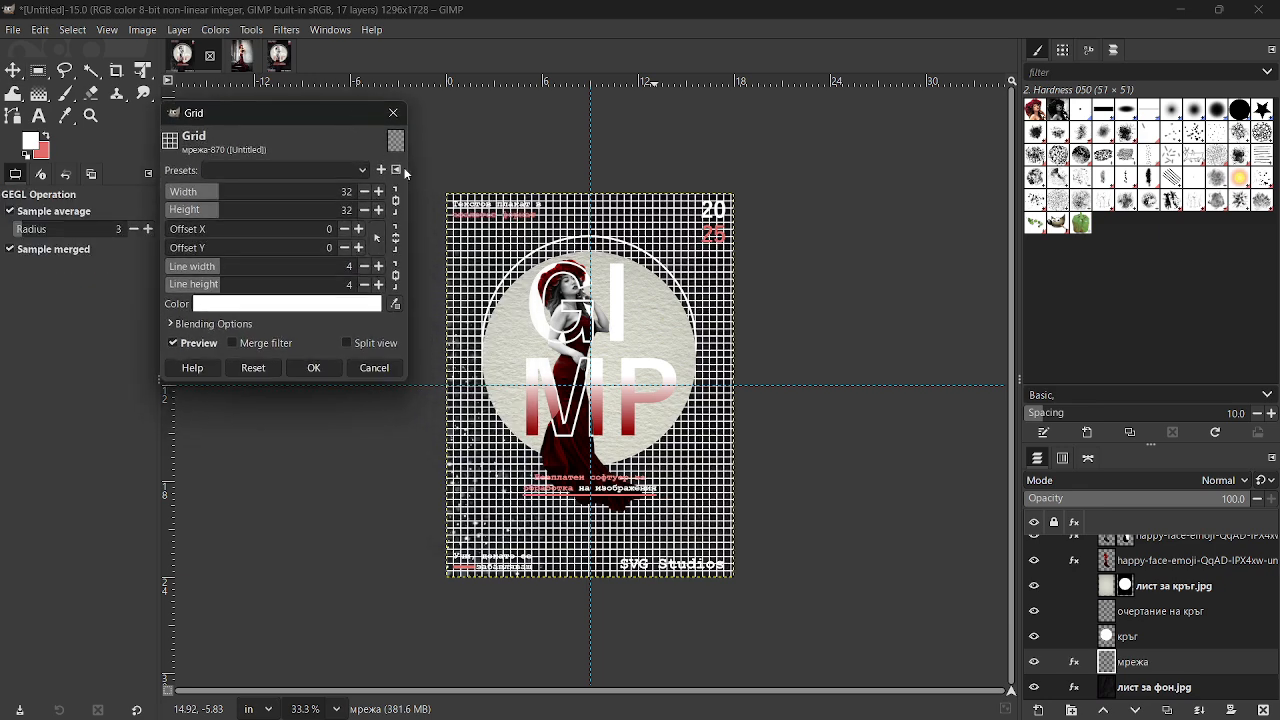
{"action": "left_click", "coordinate": [336, 305]}
{"action": "left_click_drag", "start_coordinate": [143, 241], "coordinate": [86, 301]}
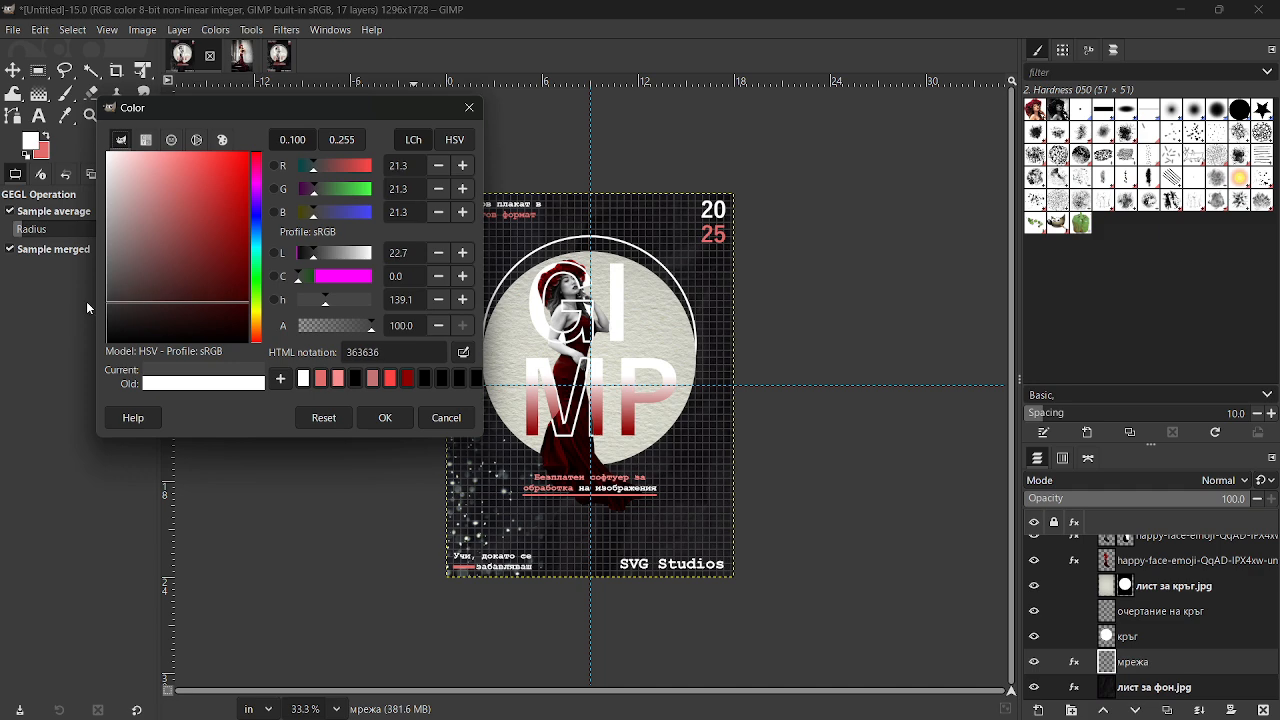
{"action": "left_click", "coordinate": [385, 417]}
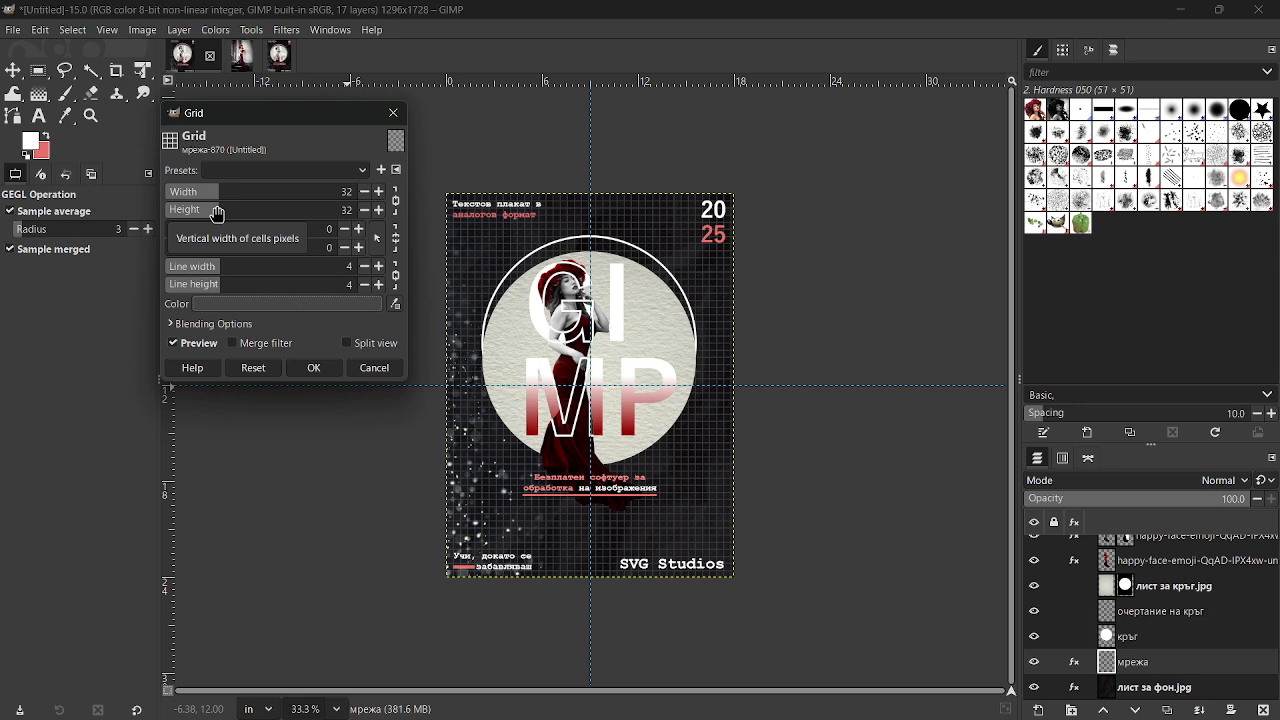
Step: Set the grid cell width and height to 50 and the line width and height to 7, and apply the filter
{"action": "left_click_drag", "start_coordinate": [218, 214], "coordinate": [242, 214]}
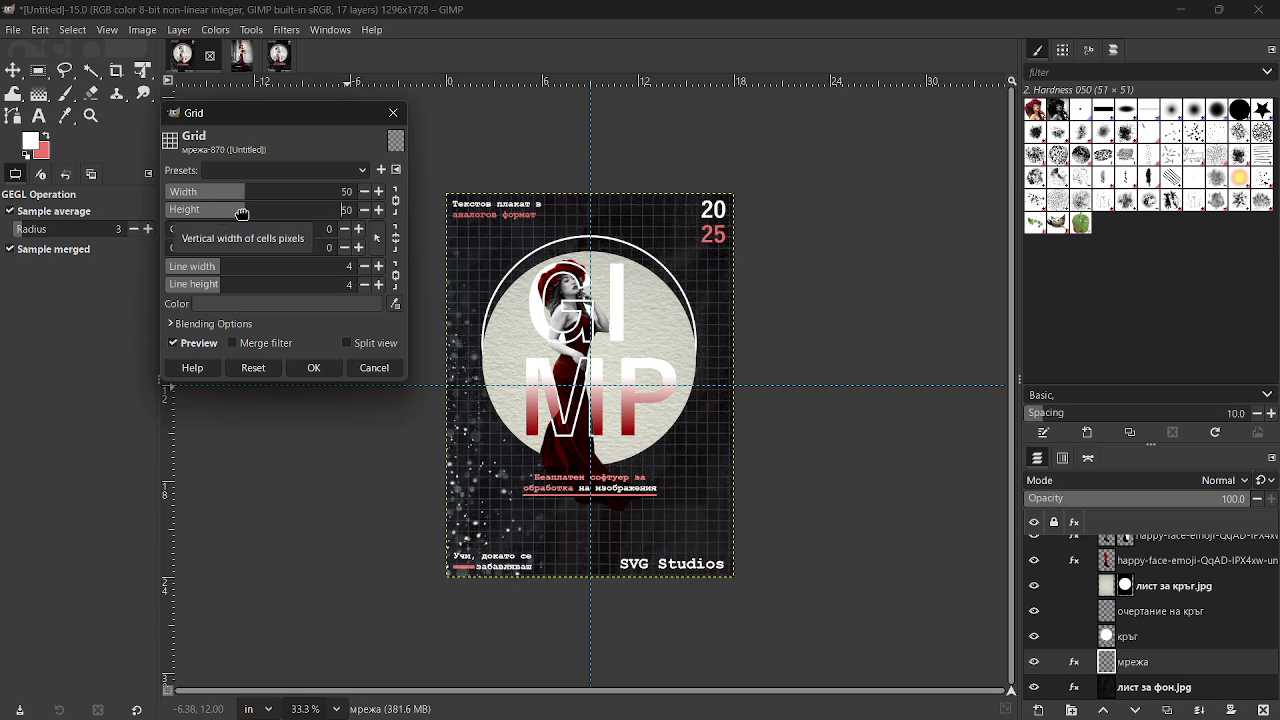
{"action": "scroll", "coordinate": [232, 268], "scroll_direction": "up", "scroll_amount": 1}
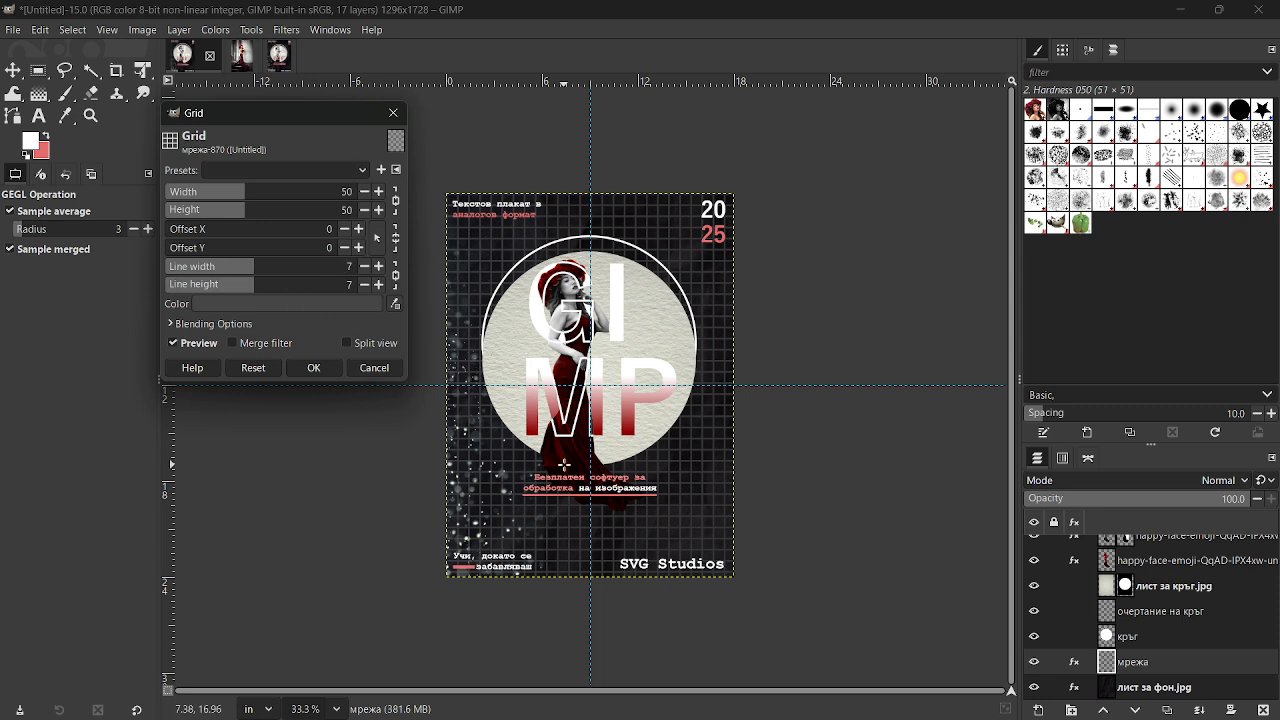
{"action": "left_click", "coordinate": [313, 368]}
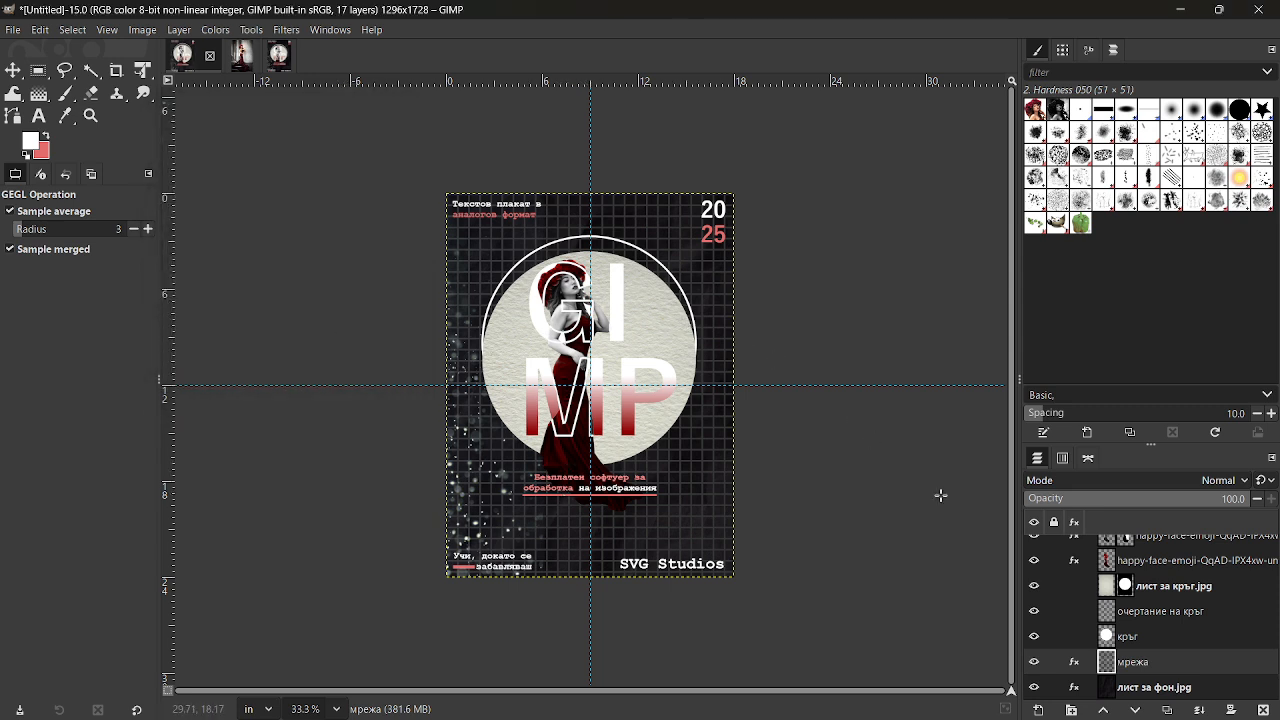
Step: Add a black (full transparency) layer mask to the "мрежа" layer
{"action": "right_click", "coordinate": [1116, 666]}
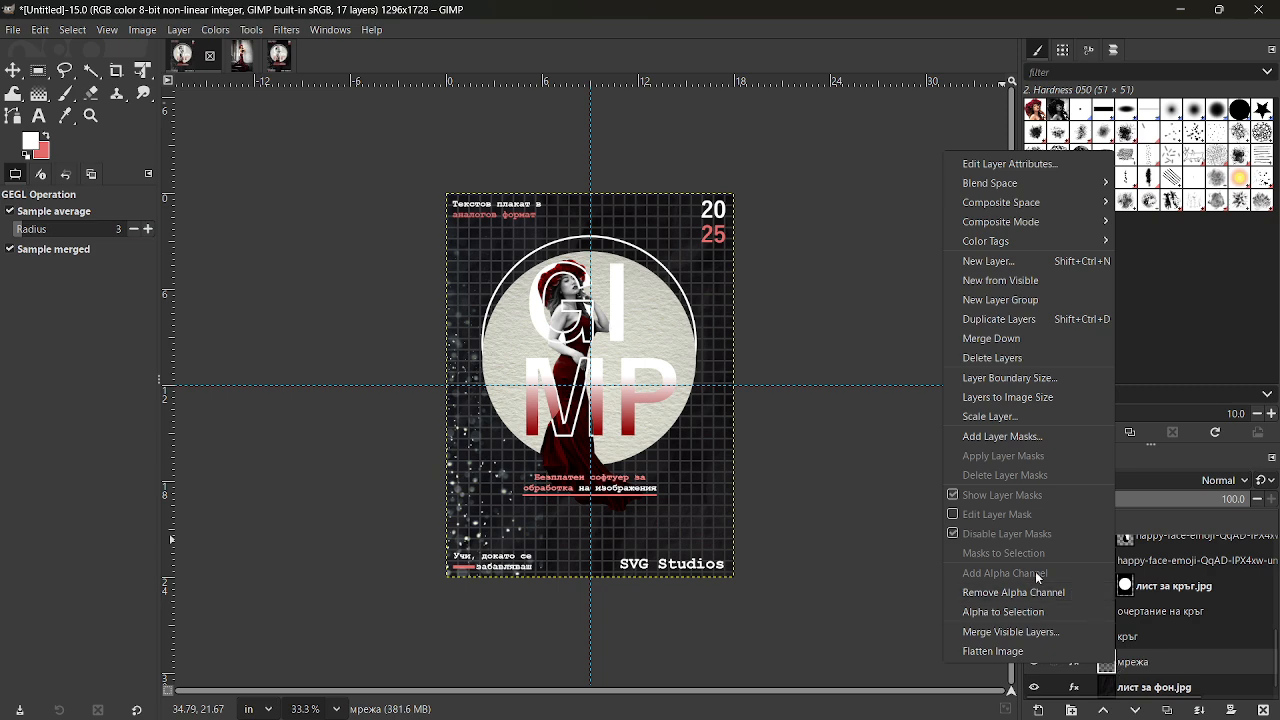
{"action": "left_click", "coordinate": [948, 438]}
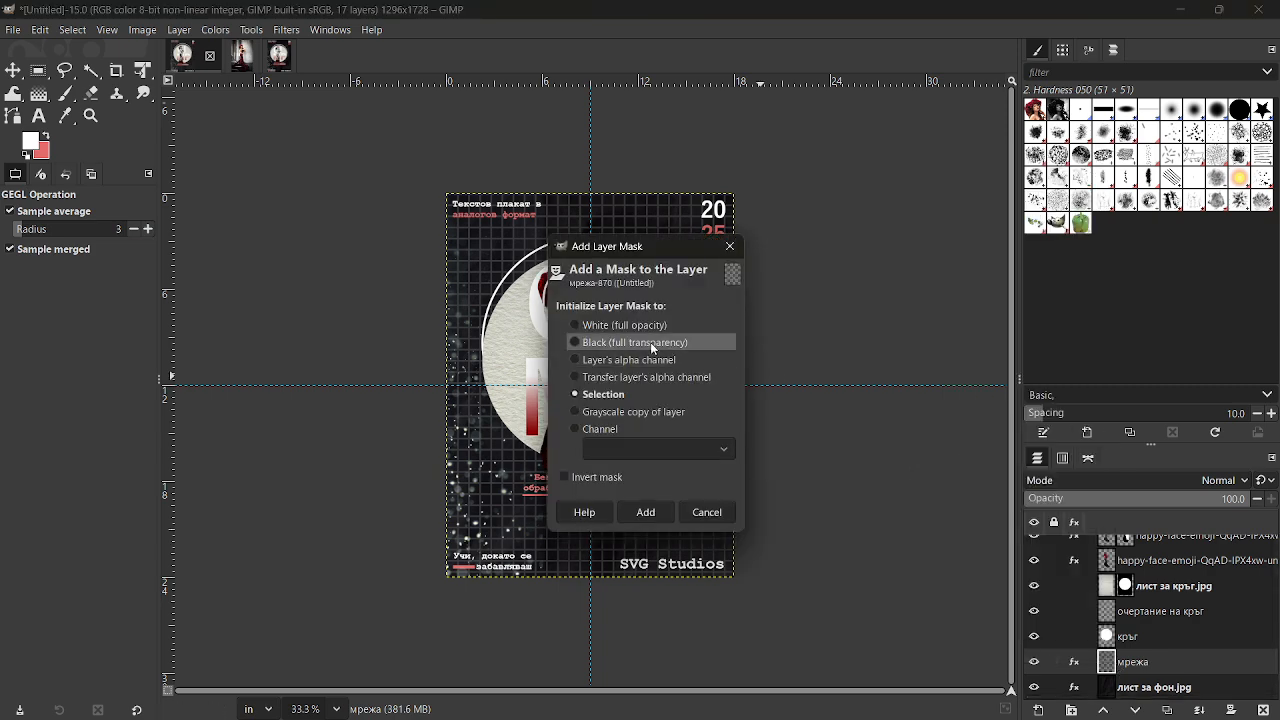
{"action": "left_click", "coordinate": [576, 343]}
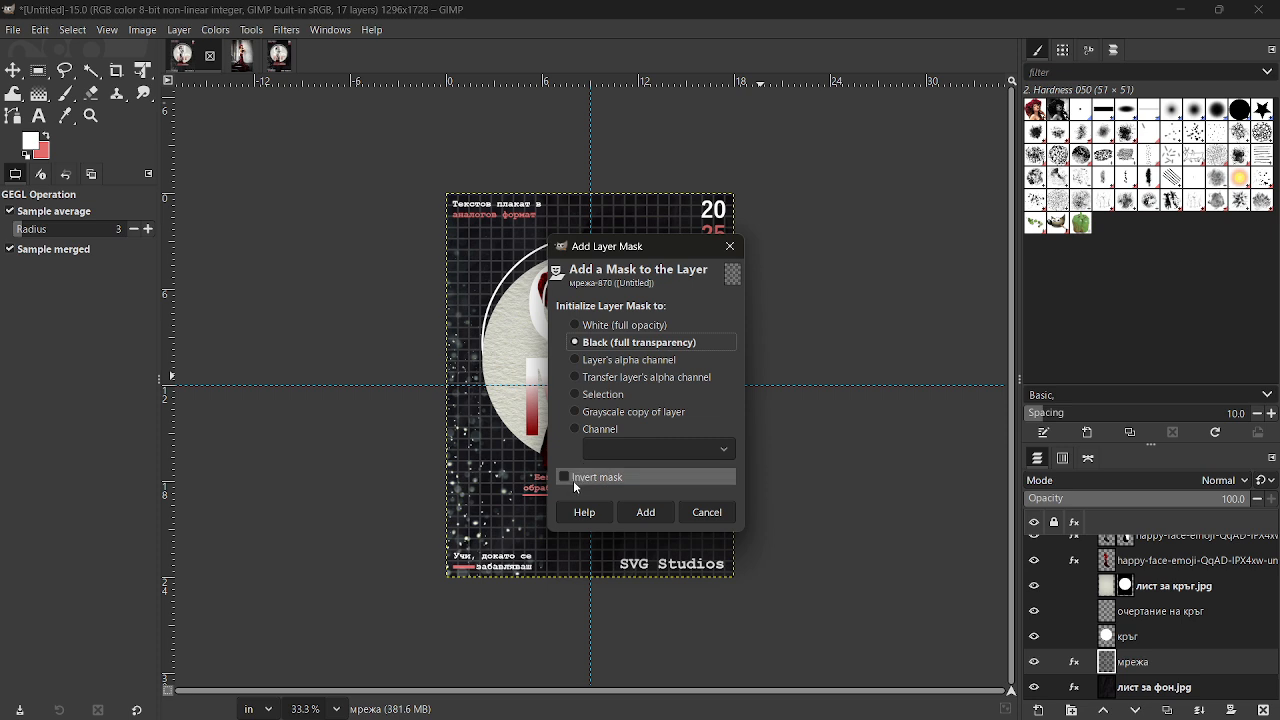
{"action": "left_click", "coordinate": [643, 512]}
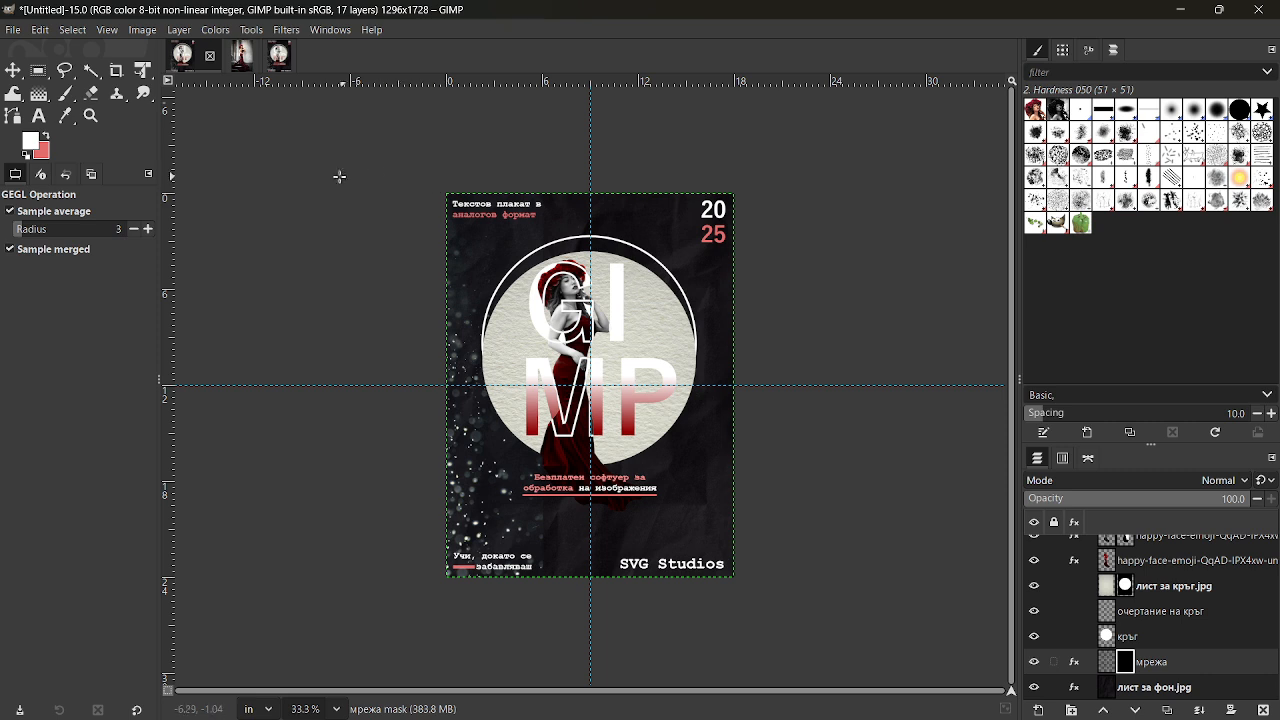
Step: Paint white on the grid layer's mask around the circle with the soft 2. Hardness 050 brush at size 503 to reveal the grid there
{"action": "double_click", "coordinate": [66, 100]}
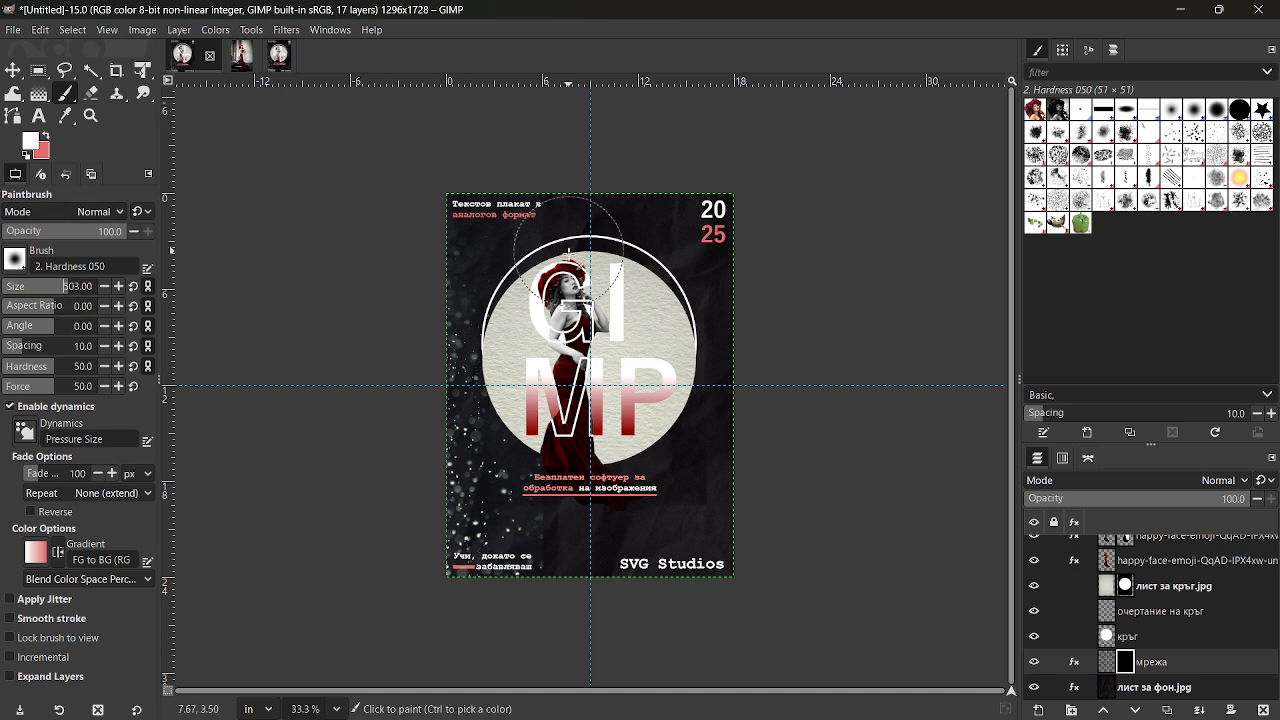
{"action": "left_click", "coordinate": [570, 250]}
{"action": "left_click", "coordinate": [601, 260]}
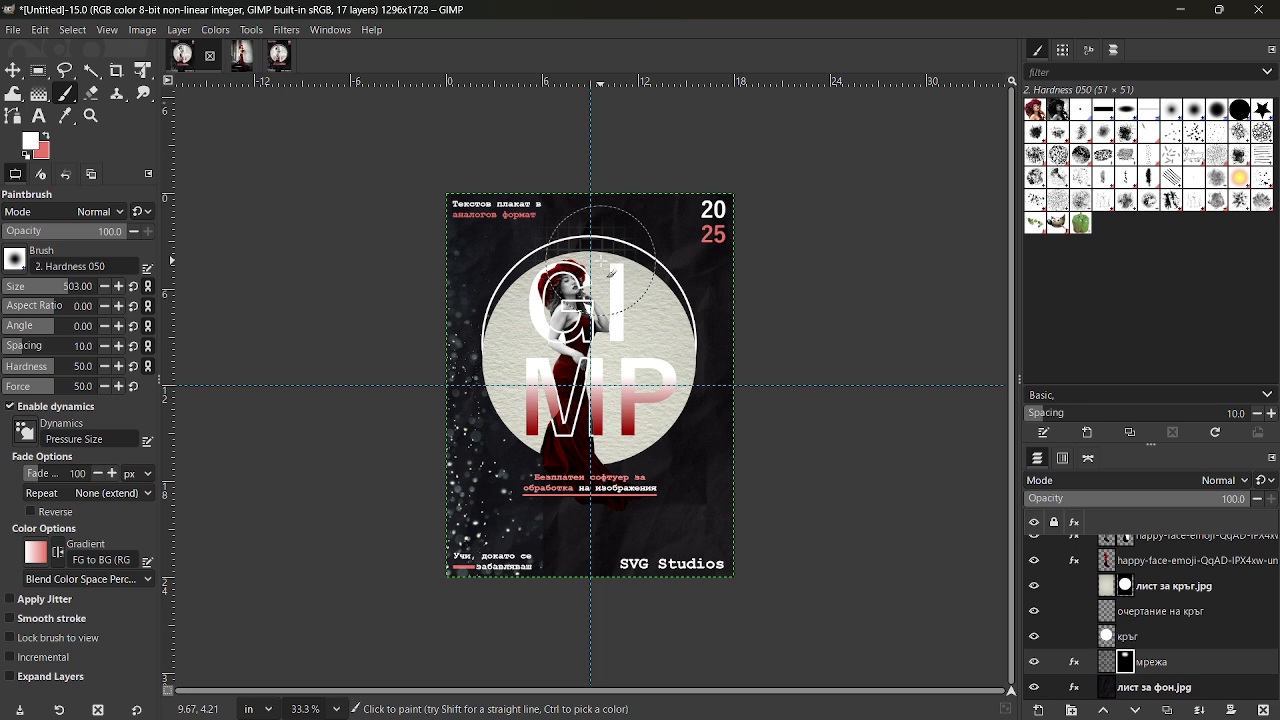
{"action": "mouse_move", "coordinate": [600, 261]}
{"action": "left_mouse_down"}
{"action": "mouse_move", "coordinate": [658, 301]}
{"action": "mouse_move", "coordinate": [632, 263]}
{"action": "mouse_move", "coordinate": [654, 278]}
{"action": "mouse_move", "coordinate": [673, 324]}
{"action": "mouse_move", "coordinate": [676, 370]}
{"action": "mouse_move", "coordinate": [652, 418]}
{"action": "mouse_move", "coordinate": [668, 423]}
{"action": "mouse_move", "coordinate": [628, 450]}
{"action": "mouse_move", "coordinate": [510, 450]}
{"action": "mouse_move", "coordinate": [529, 440]}
{"action": "mouse_move", "coordinate": [487, 368]}
{"action": "mouse_move", "coordinate": [492, 314]}
{"action": "mouse_move", "coordinate": [527, 266]}
{"action": "mouse_move", "coordinate": [619, 253]}
{"action": "left_mouse_up"}
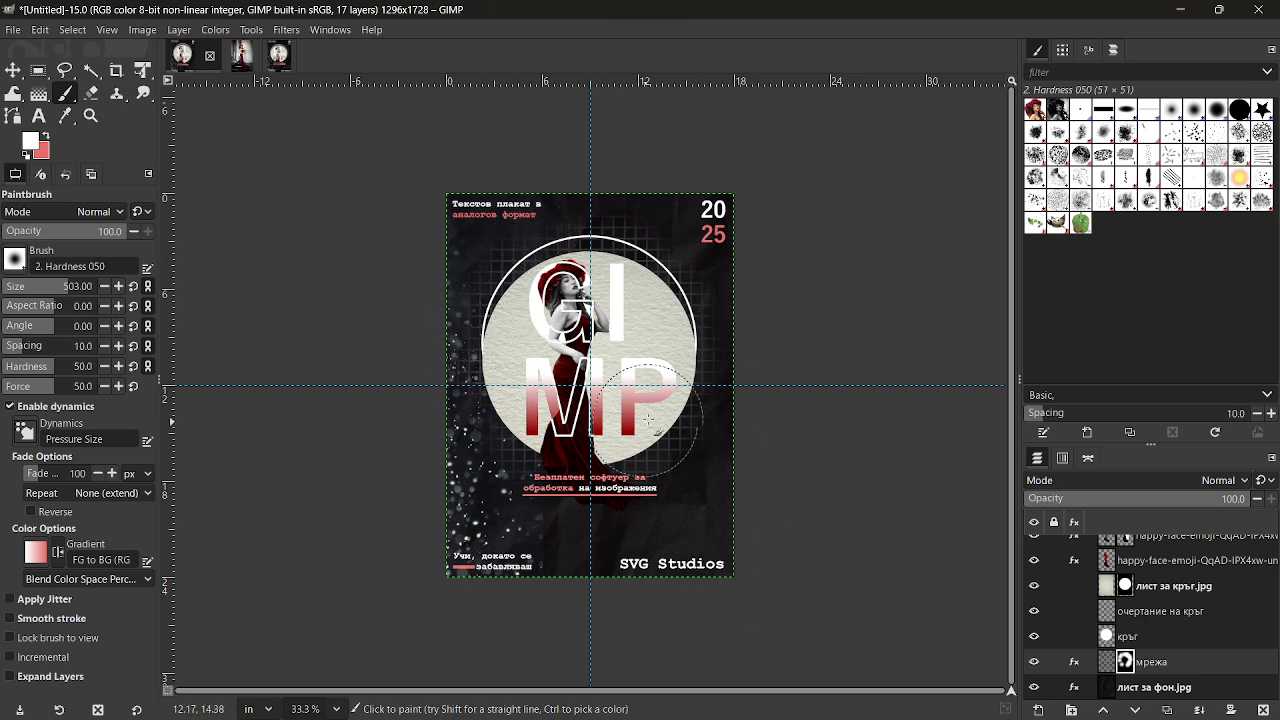